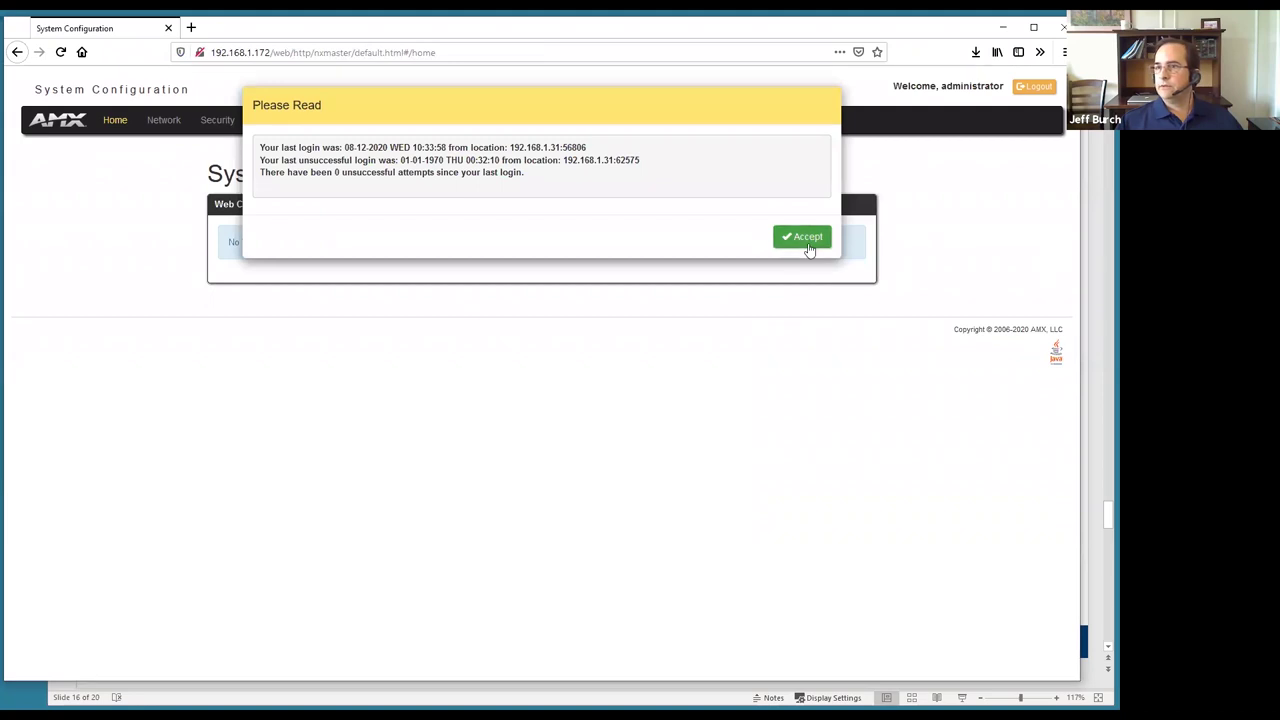
Accept the login notice and open the switcher configuration page
left_click(808, 240)
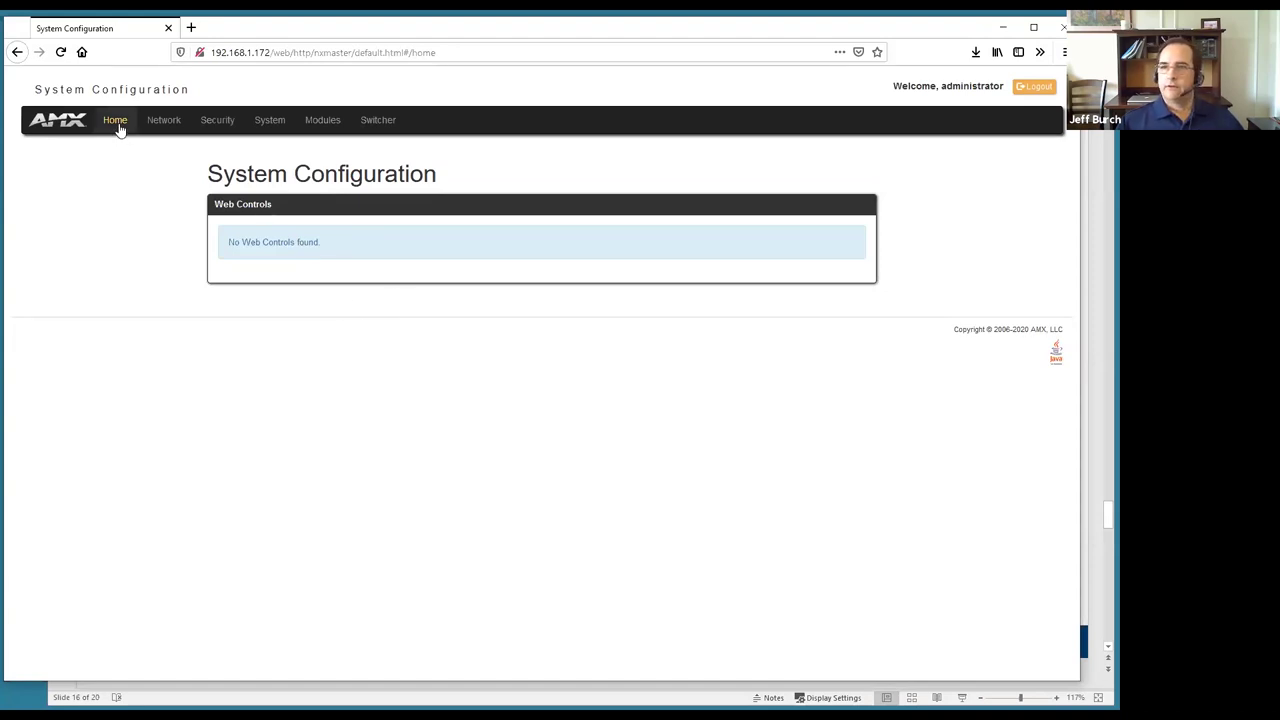
mouse_move(177, 131)
mouse_move(266, 126)
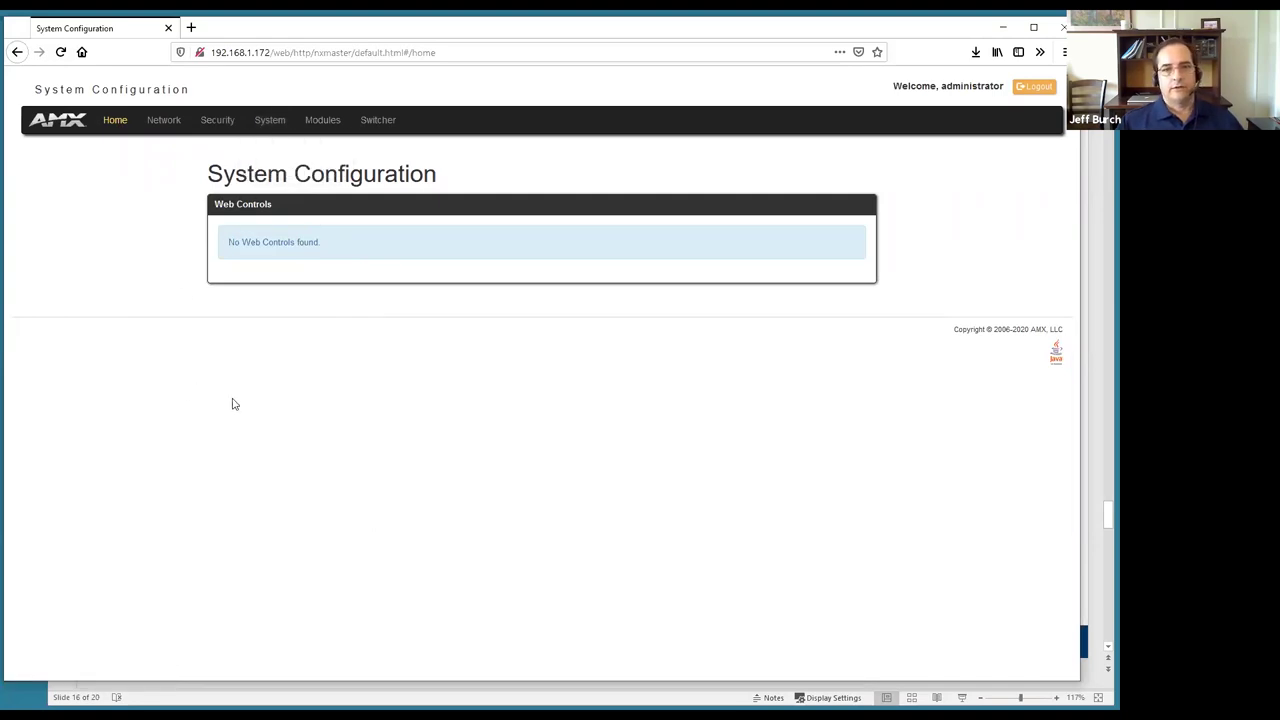
mouse_move(378, 122)
left_click(388, 161)
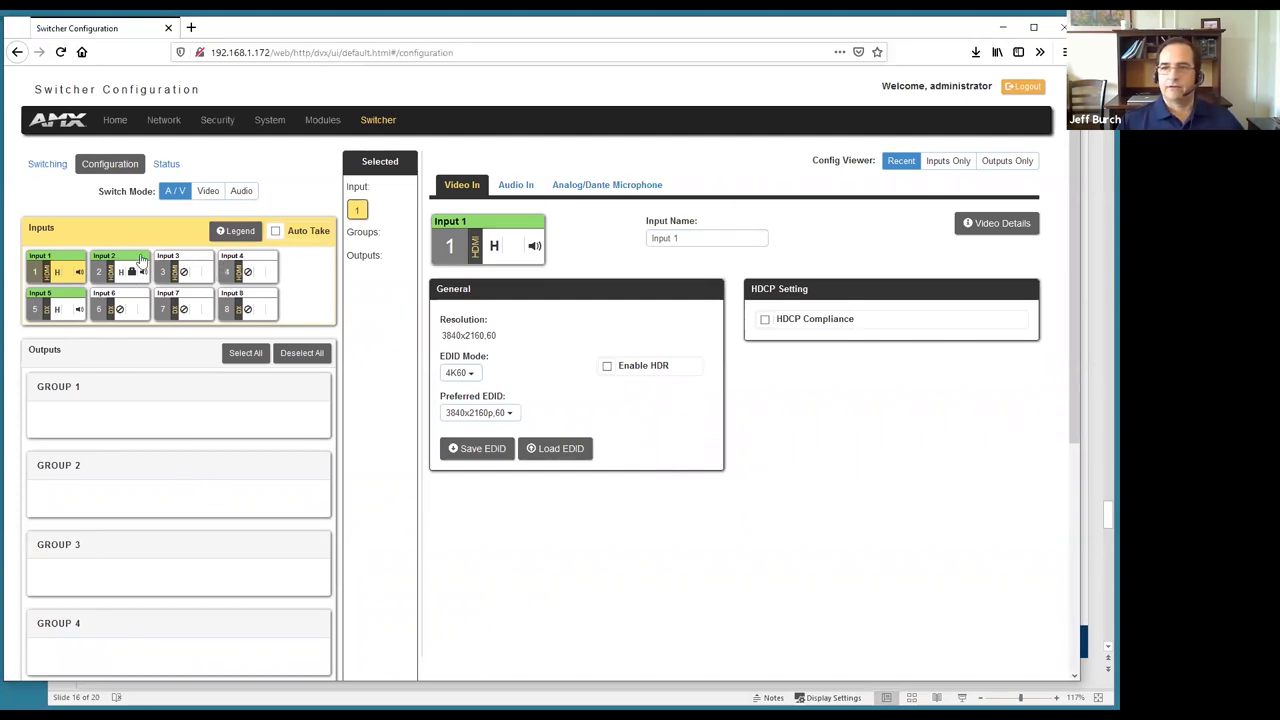
Set the switch mode to Video and consult the audio/video legend for the input and output symbols
scroll(325, 464, "down", 3)
scroll(325, 464, "up", 3)
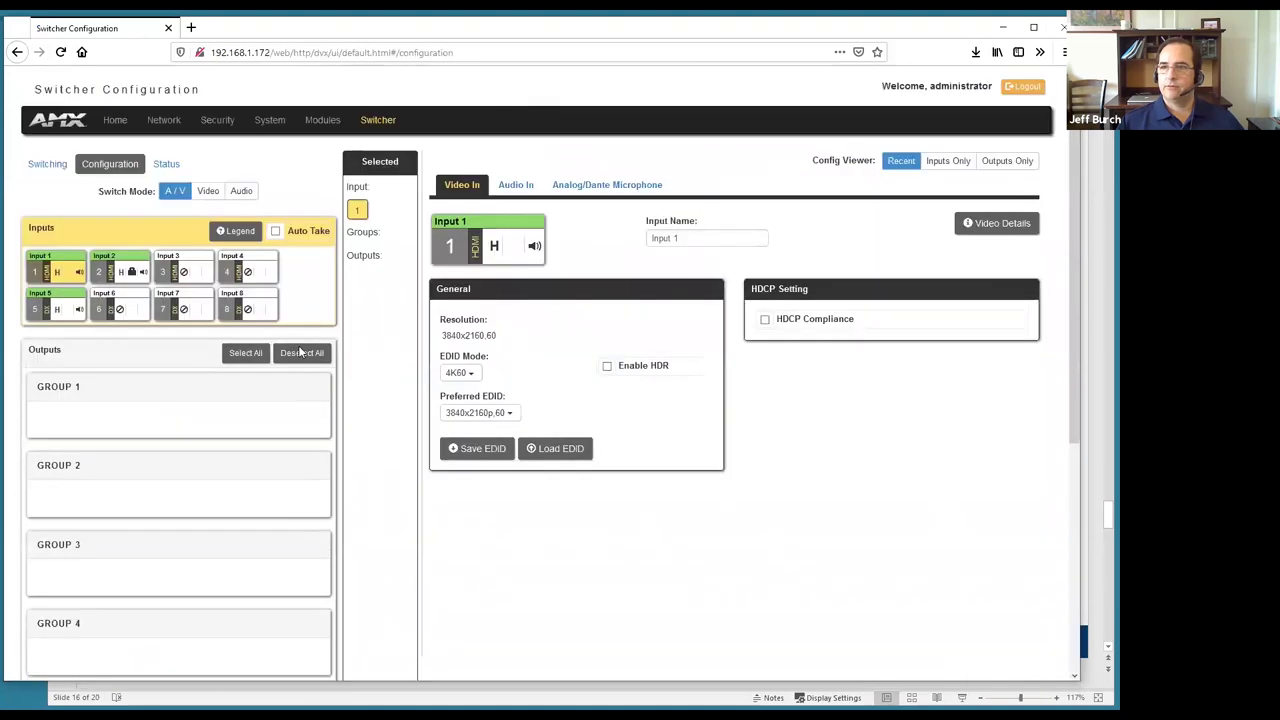
left_click(208, 191)
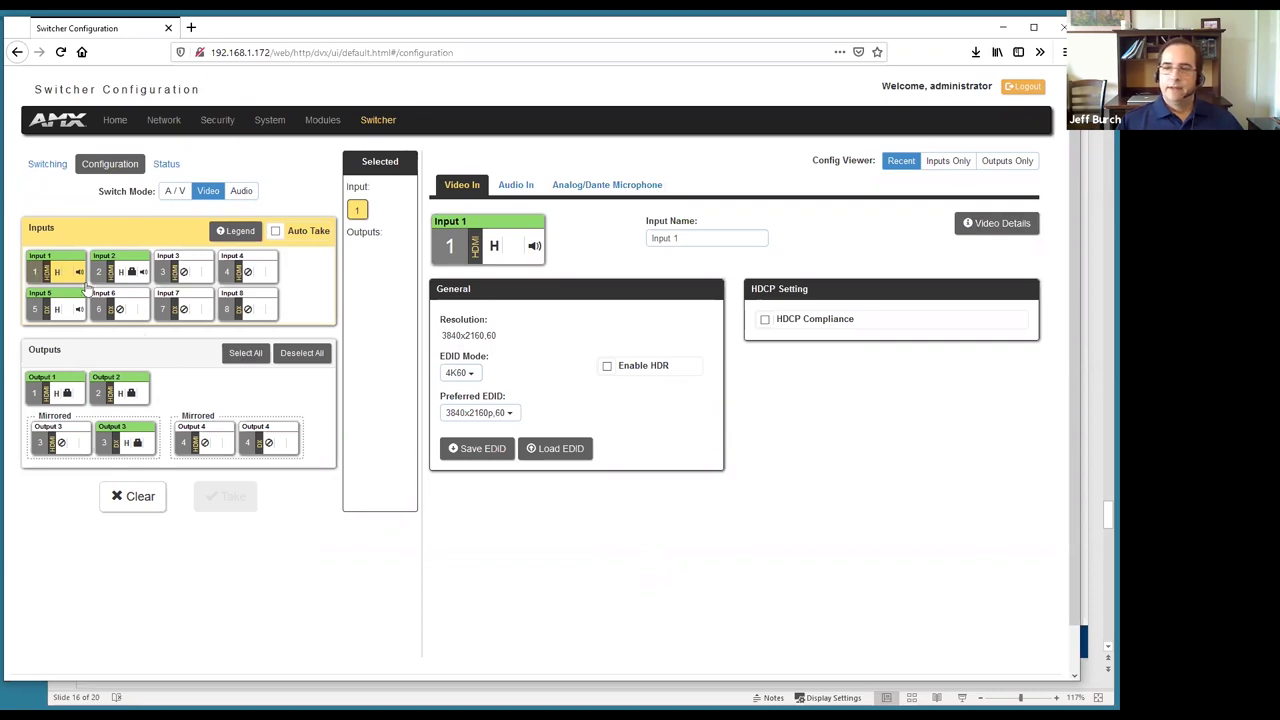
left_click(235, 231)
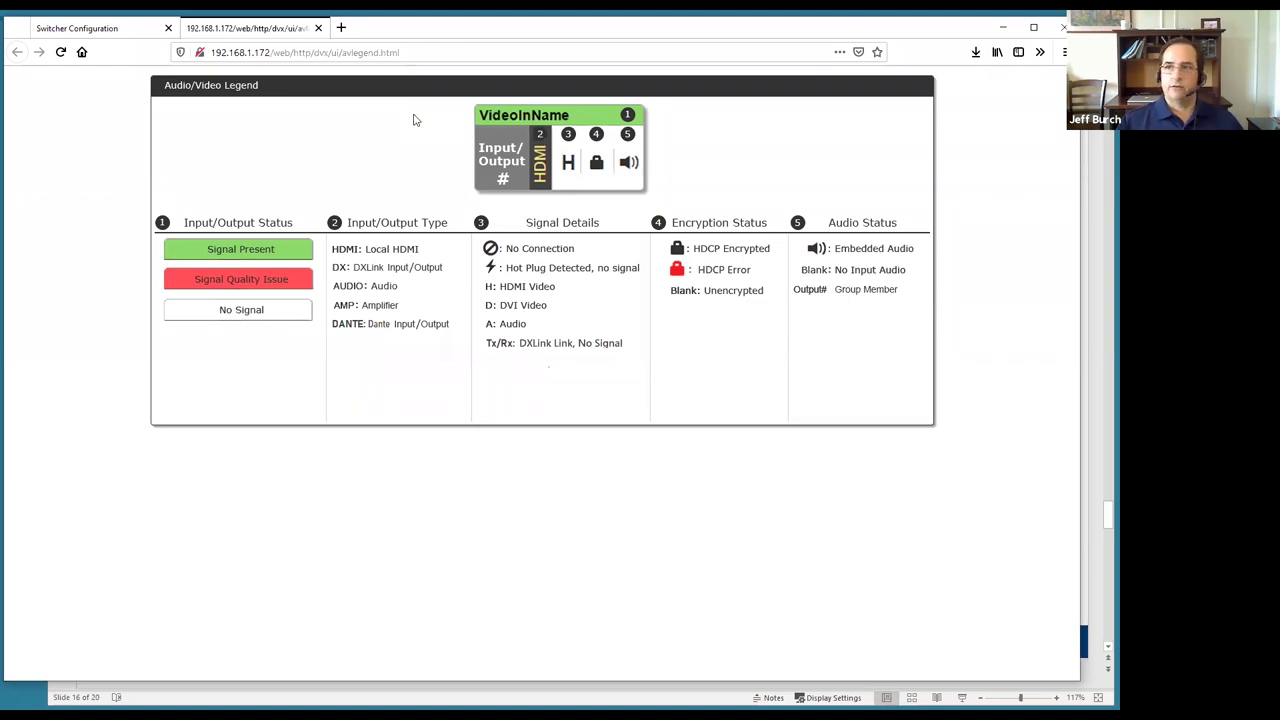
left_click(133, 30)
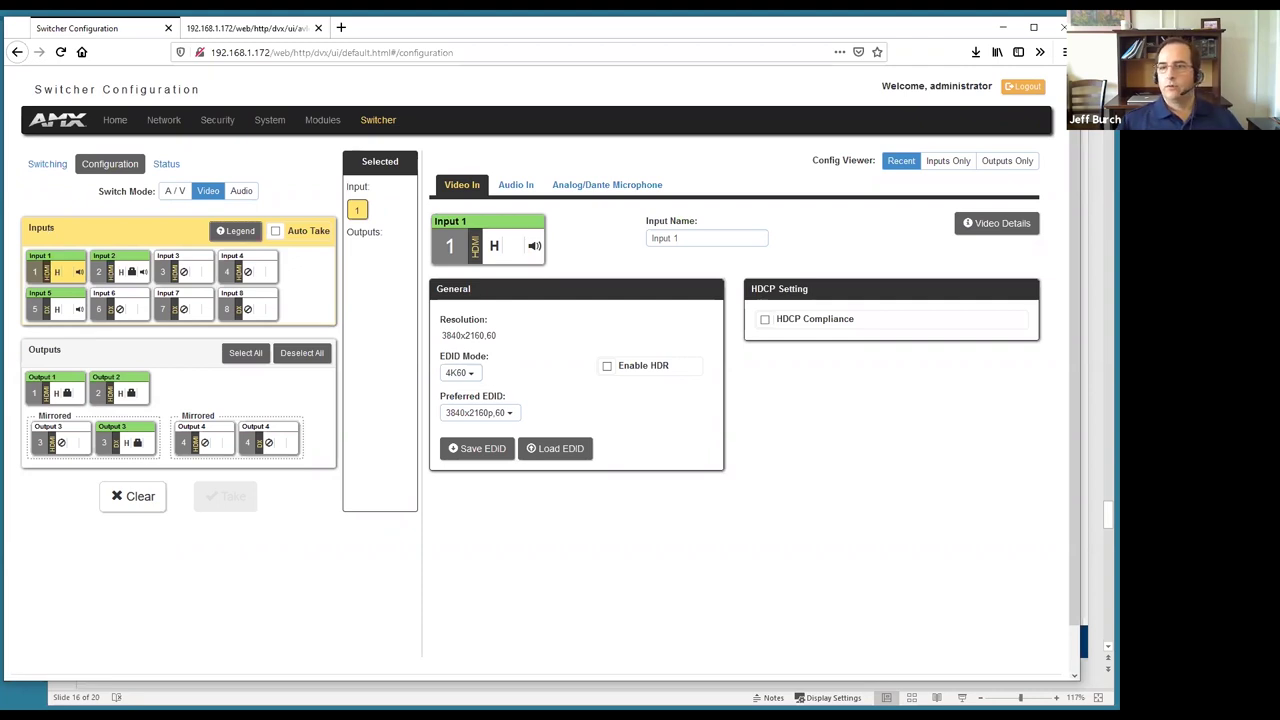
Consult the Distance Learning Enabled Training Environment wiring diagram on the next PowerPoint slide and return to the switcher configuration in the browser
left_click(1095, 400)
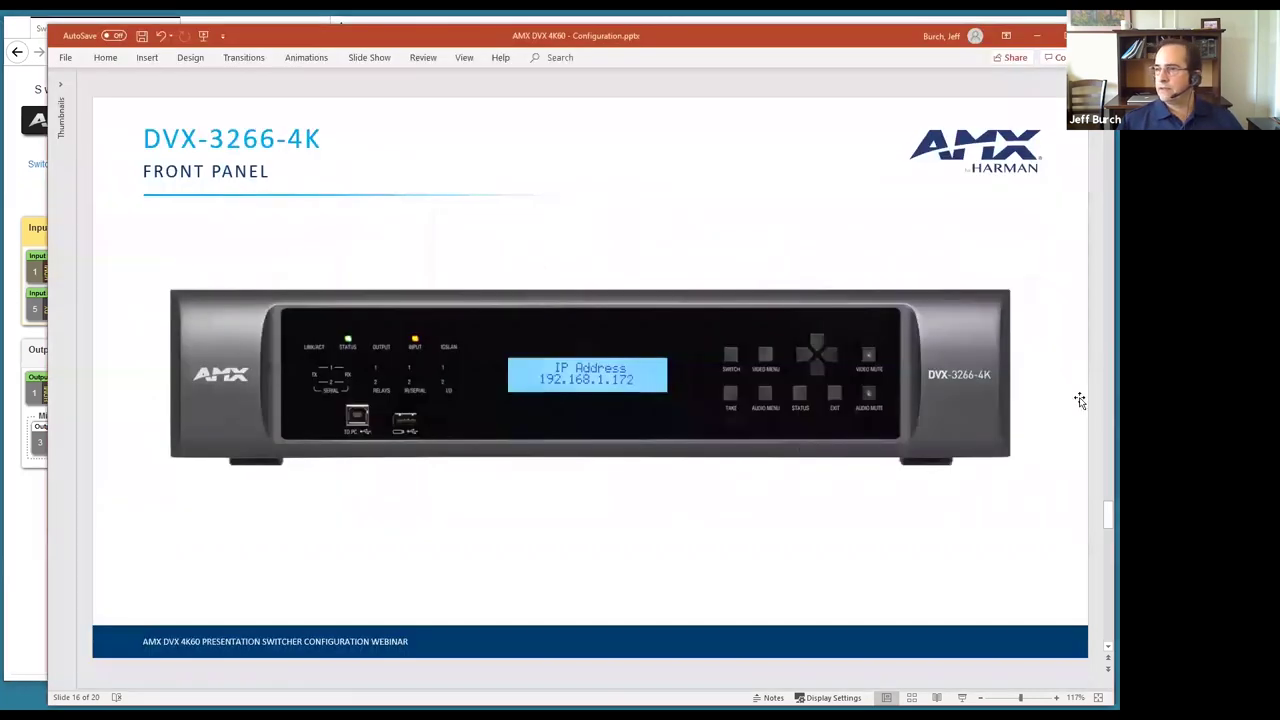
scroll(749, 459, "down", 1)
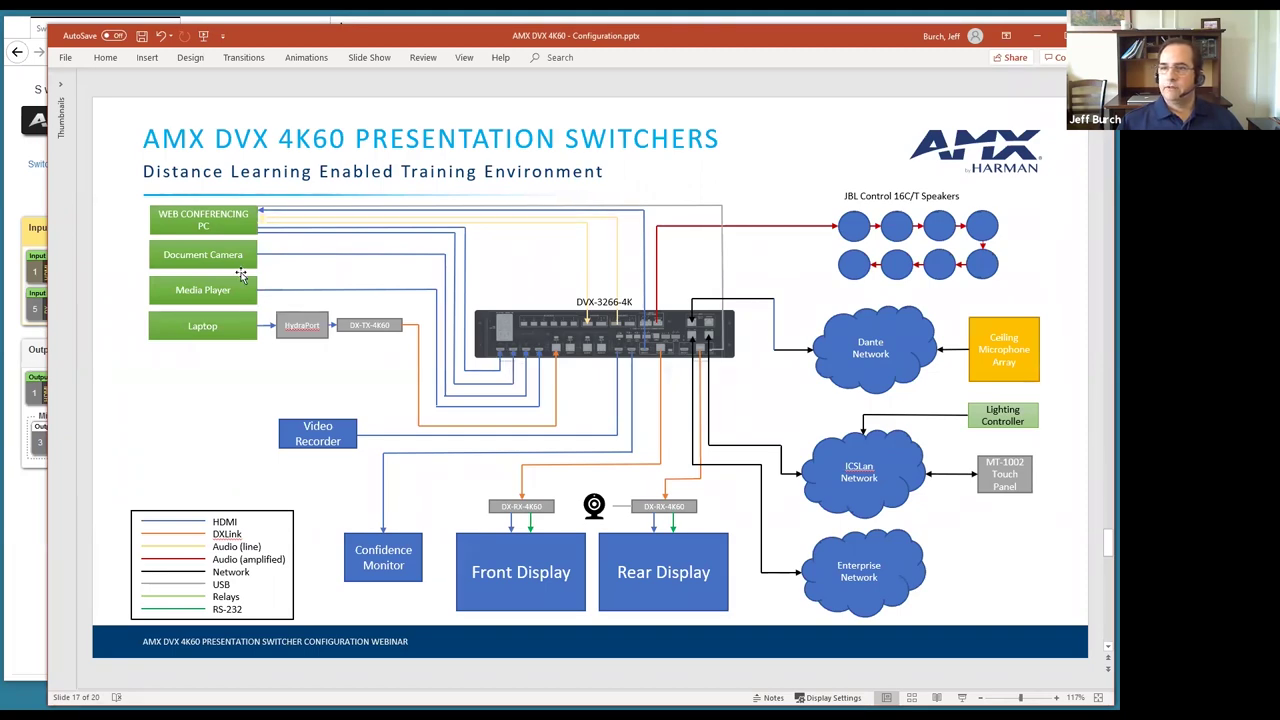
left_click(33, 544)
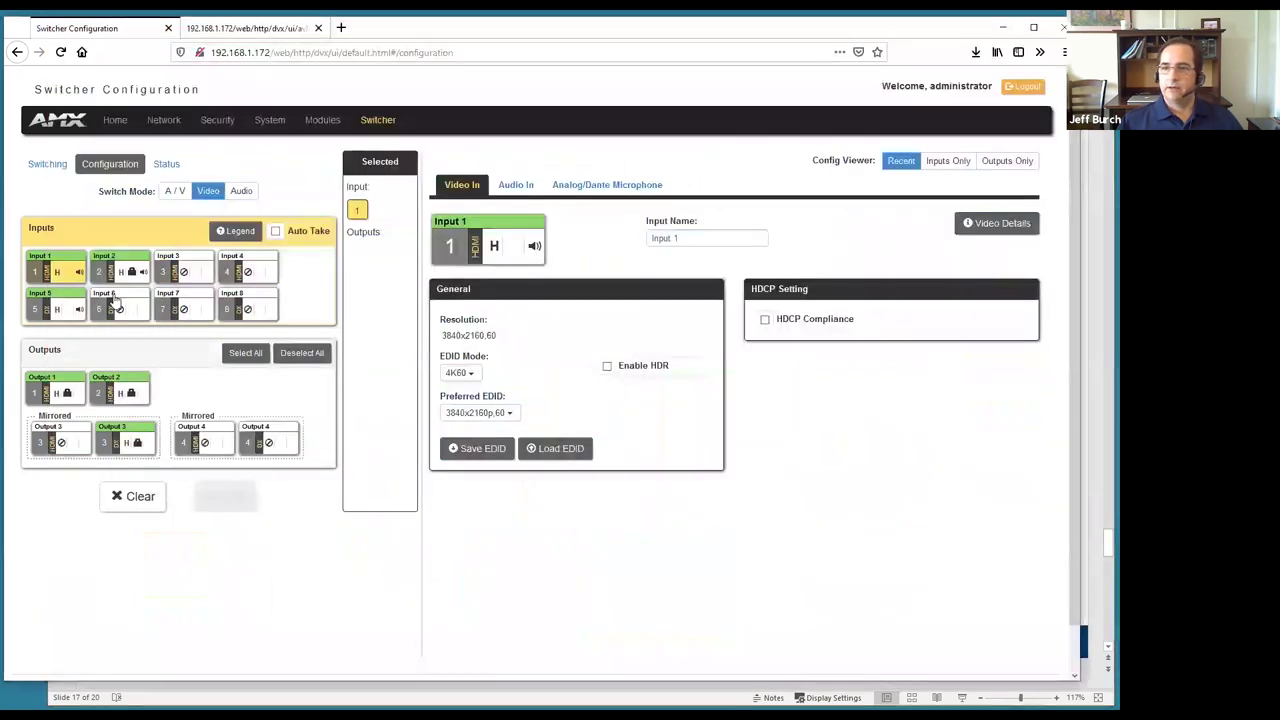
Name video input 1 "Rack PC 1" and video input 2 "Rack PC 2"
left_click_drag(710, 234, 625, 233)
type("Rack PC")
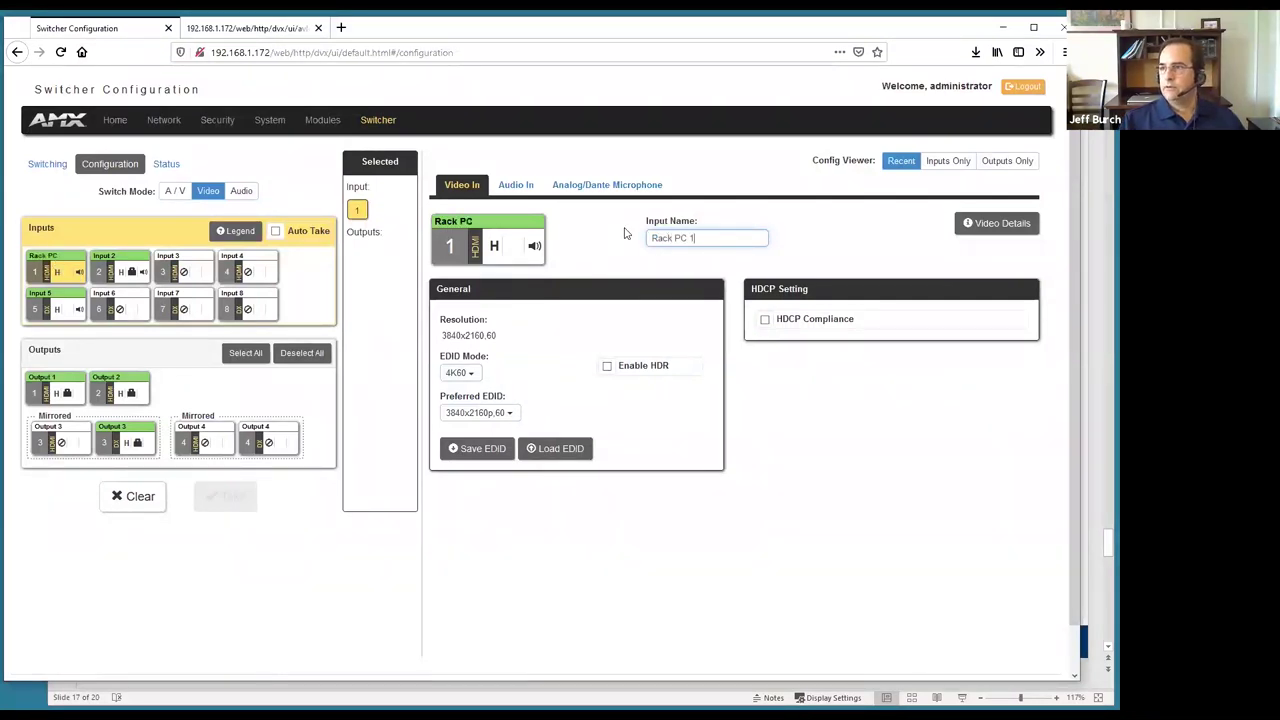
key("Return")
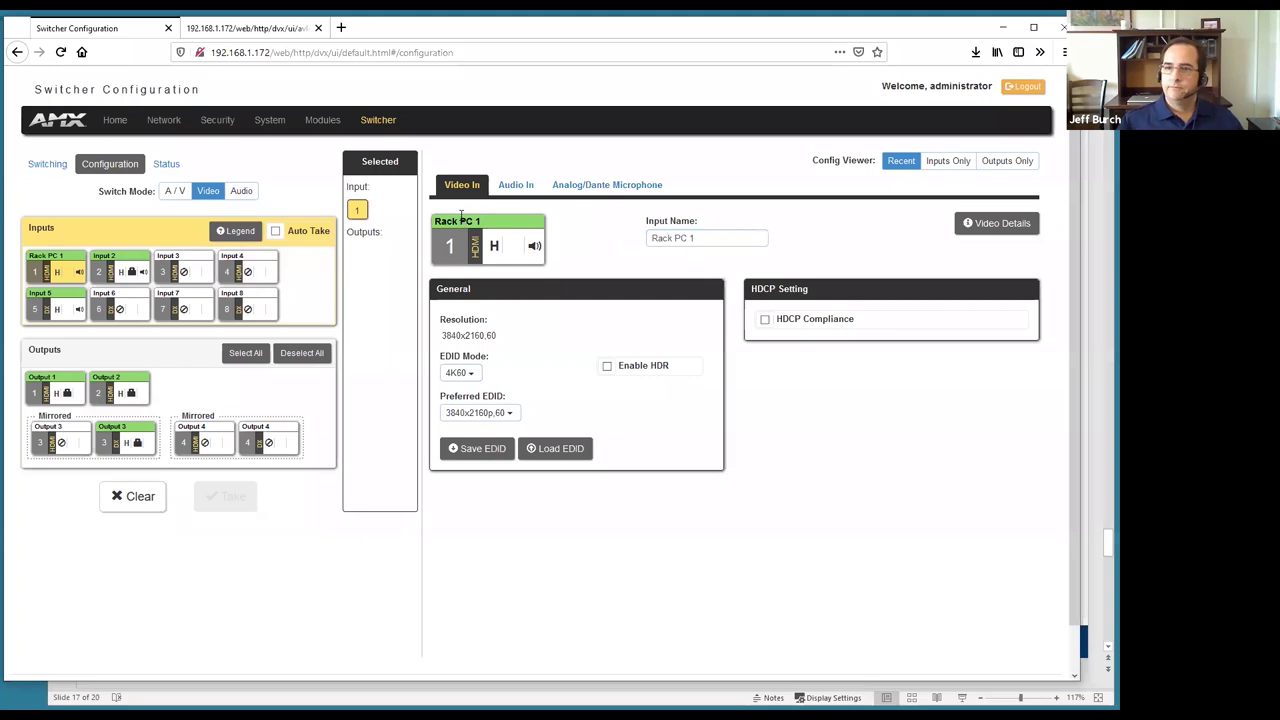
left_click(110, 270)
left_click_drag(710, 238, 641, 234)
type("Rack PC")
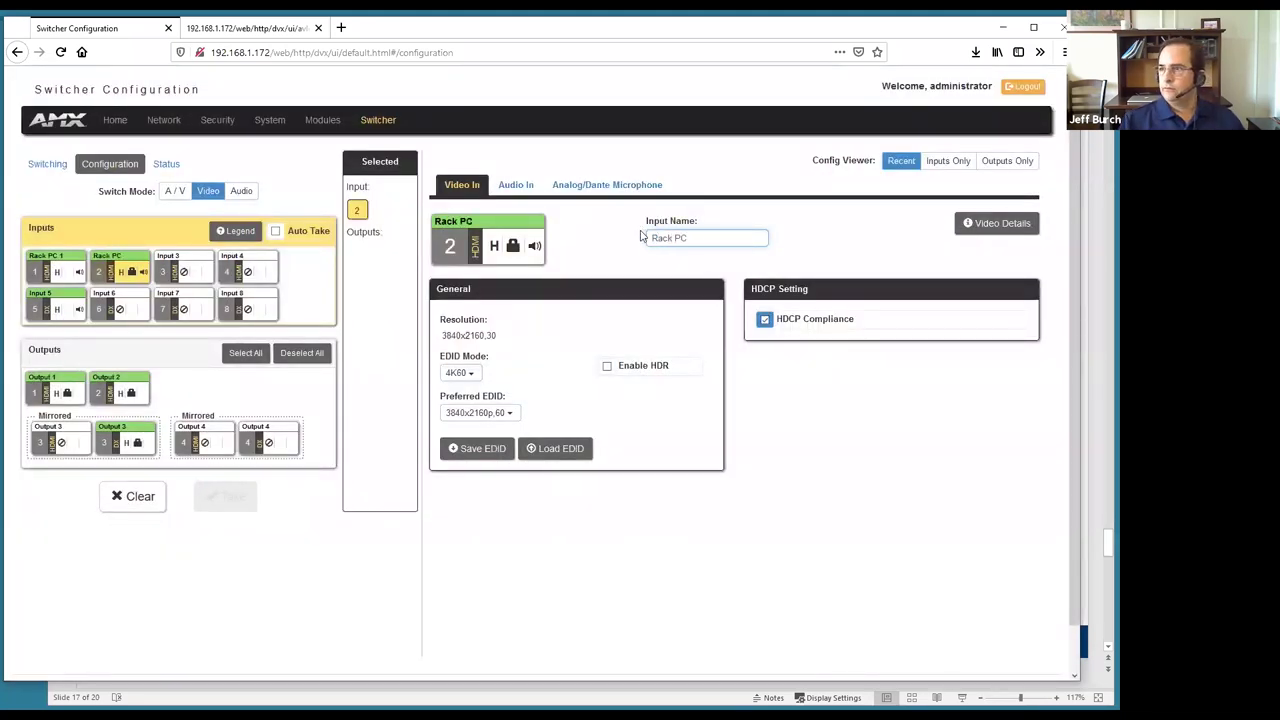
Check the third source in the PowerPoint wiring diagram and name video input 3 "Doc Cam"
left_click(194, 268)
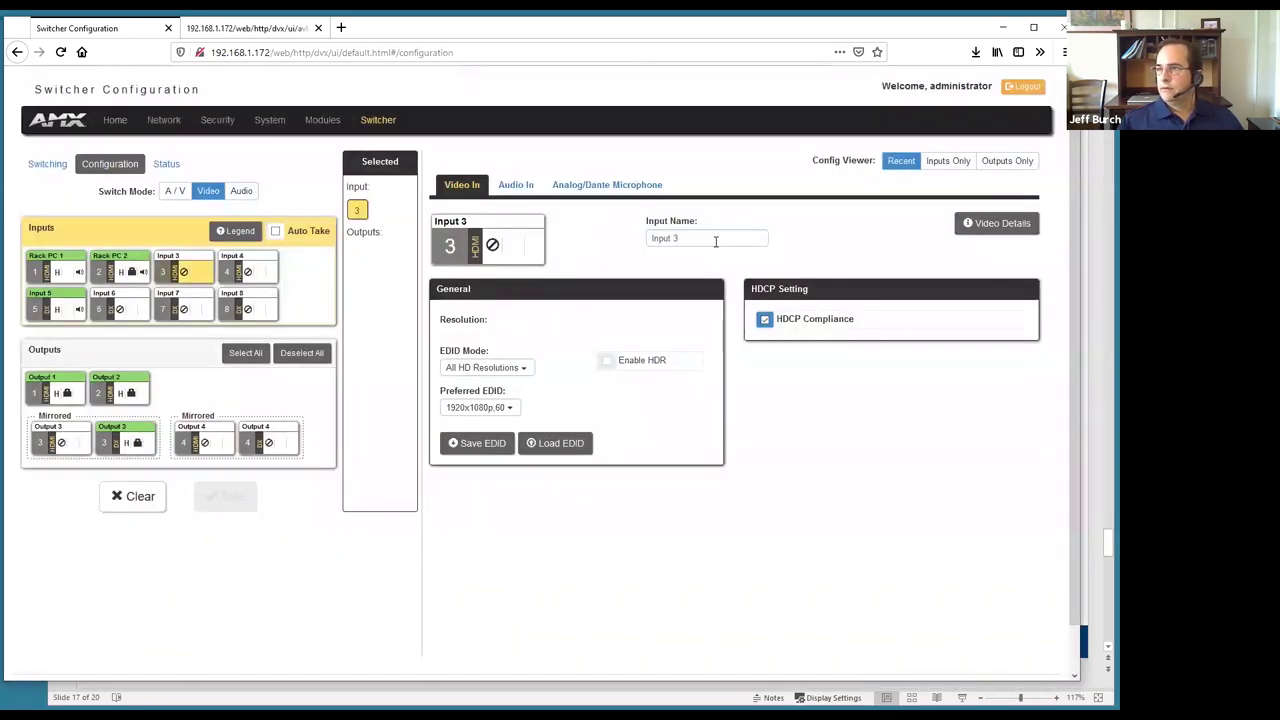
left_click(1103, 340)
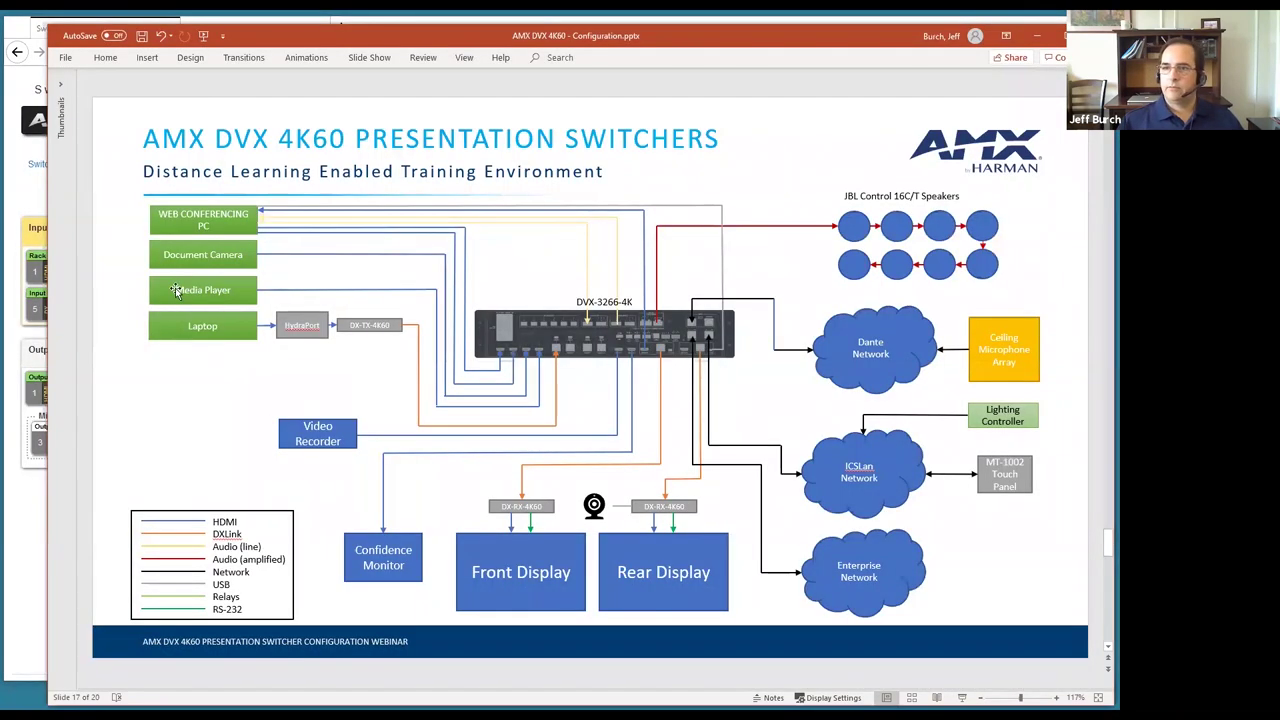
left_click(10, 578)
left_click_drag(693, 238, 600, 235)
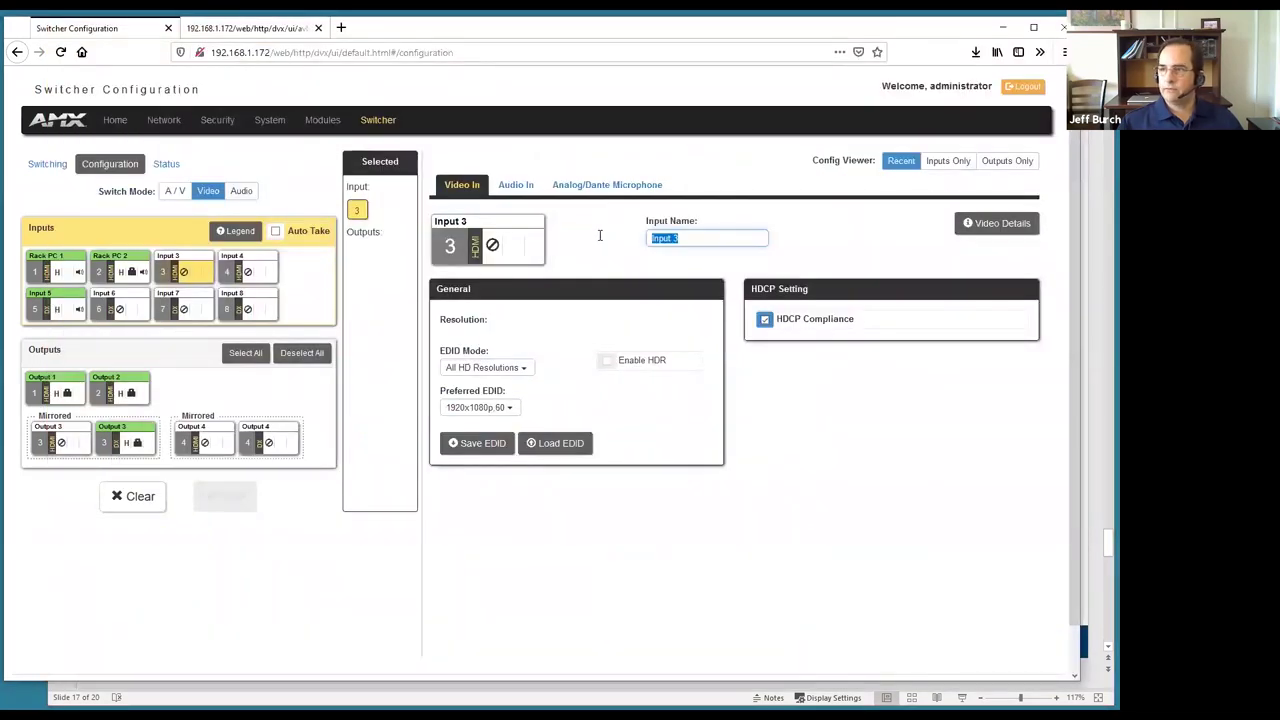
type("Doc Cam")
left_click(600, 240)
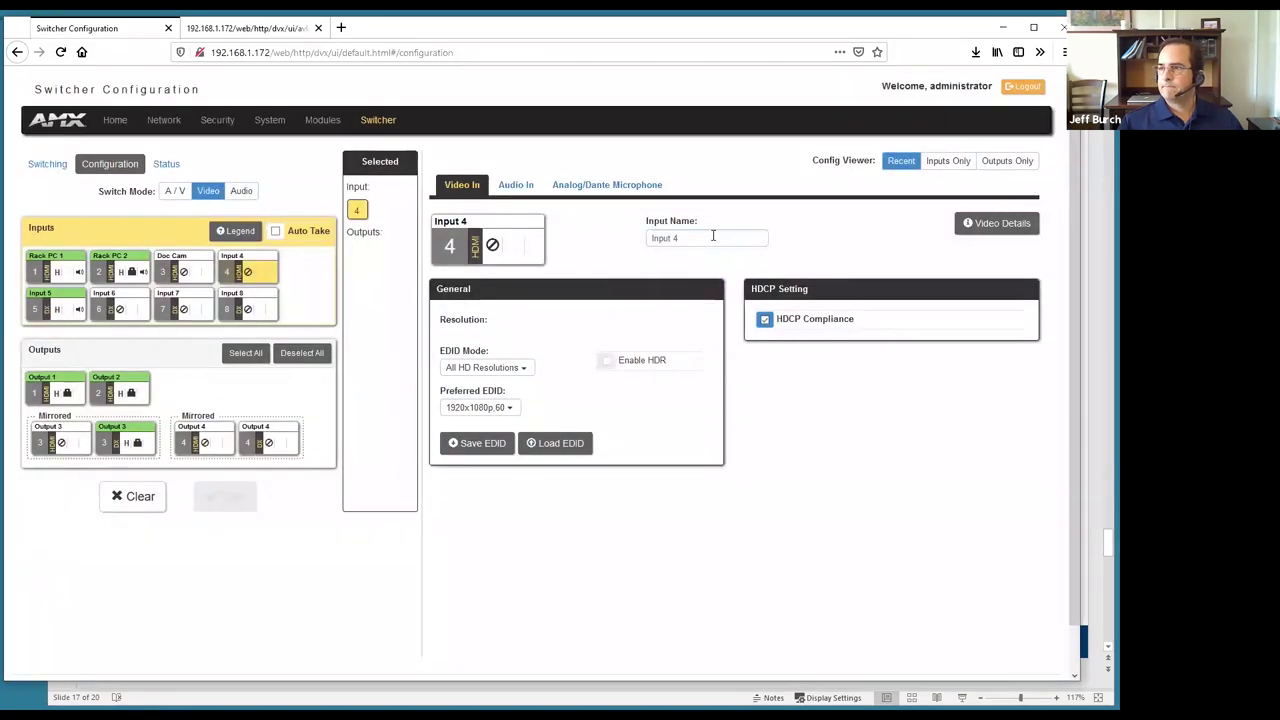
Name video input 4 "Media Player"
left_click_drag(715, 237, 629, 245)
type("Med")
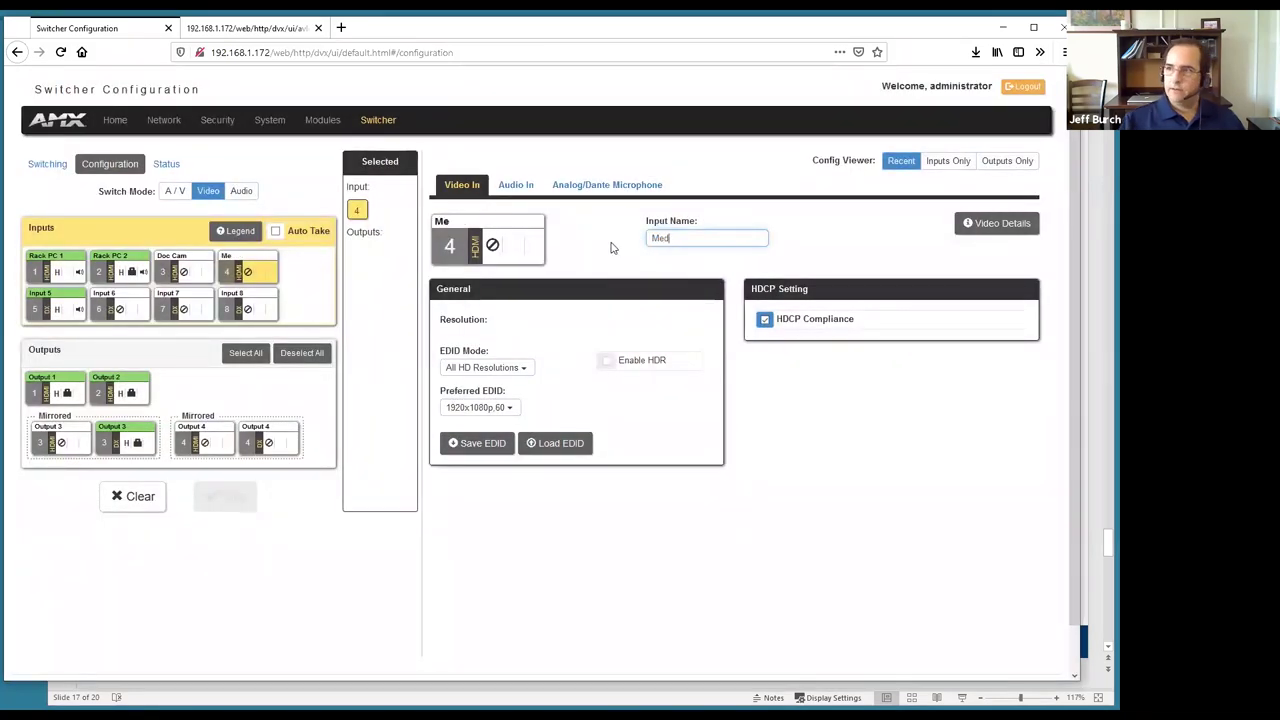
type("ia Player")
left_click(613, 248)
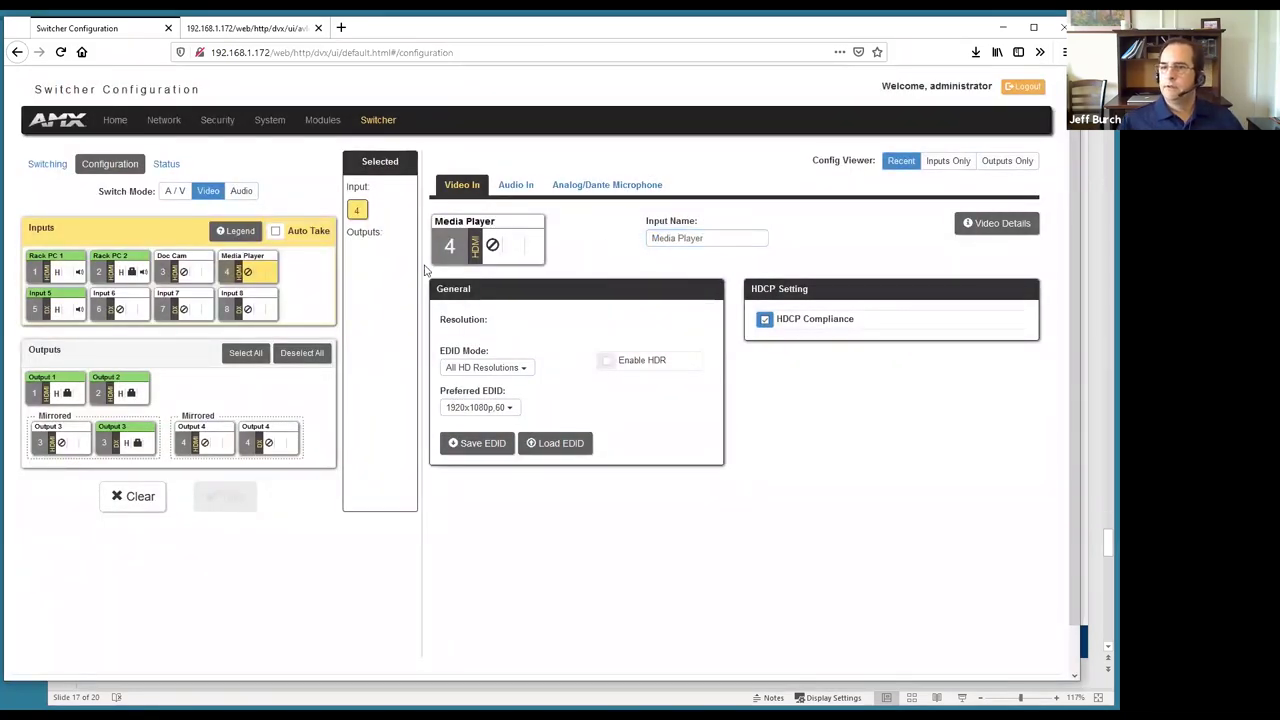
Name the DXLink video input 5 "Laptop"
left_click(55, 312)
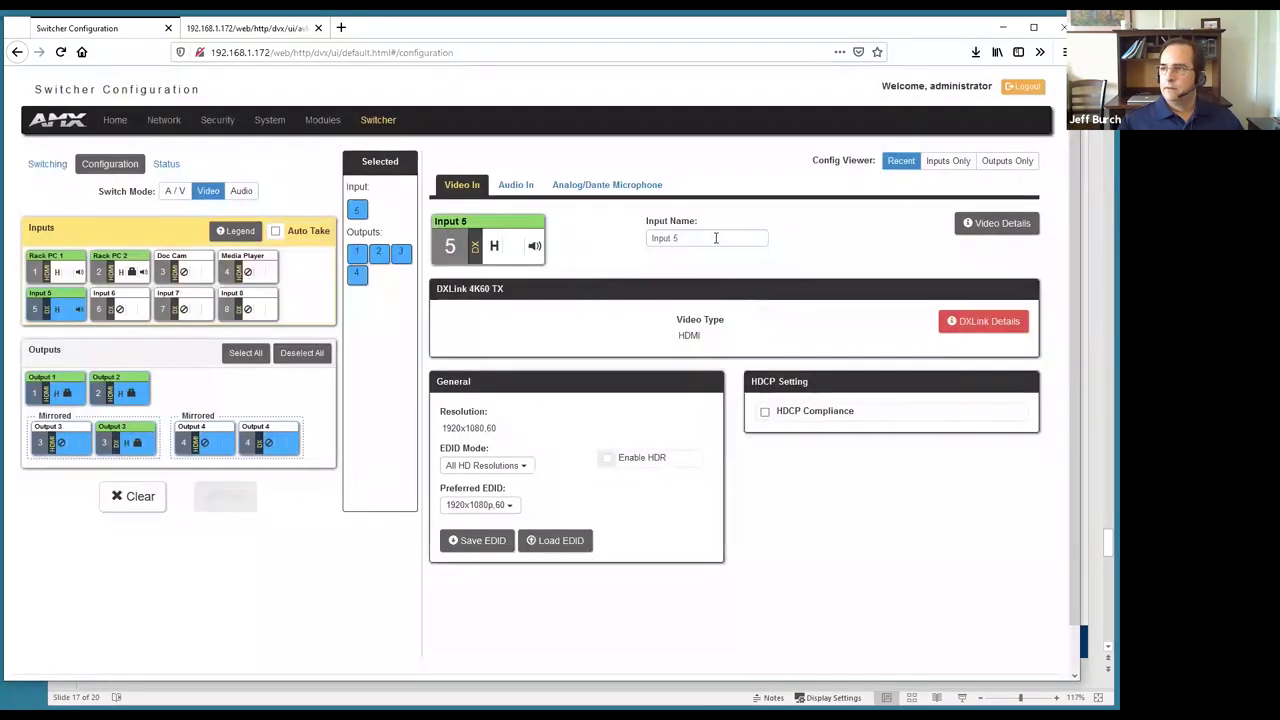
left_click_drag(742, 237, 569, 242)
type("Laptop")
left_click(570, 244)
Check the destinations in the PowerPoint wiring diagram and name video output 1 "Video Record"
left_click(1100, 362)
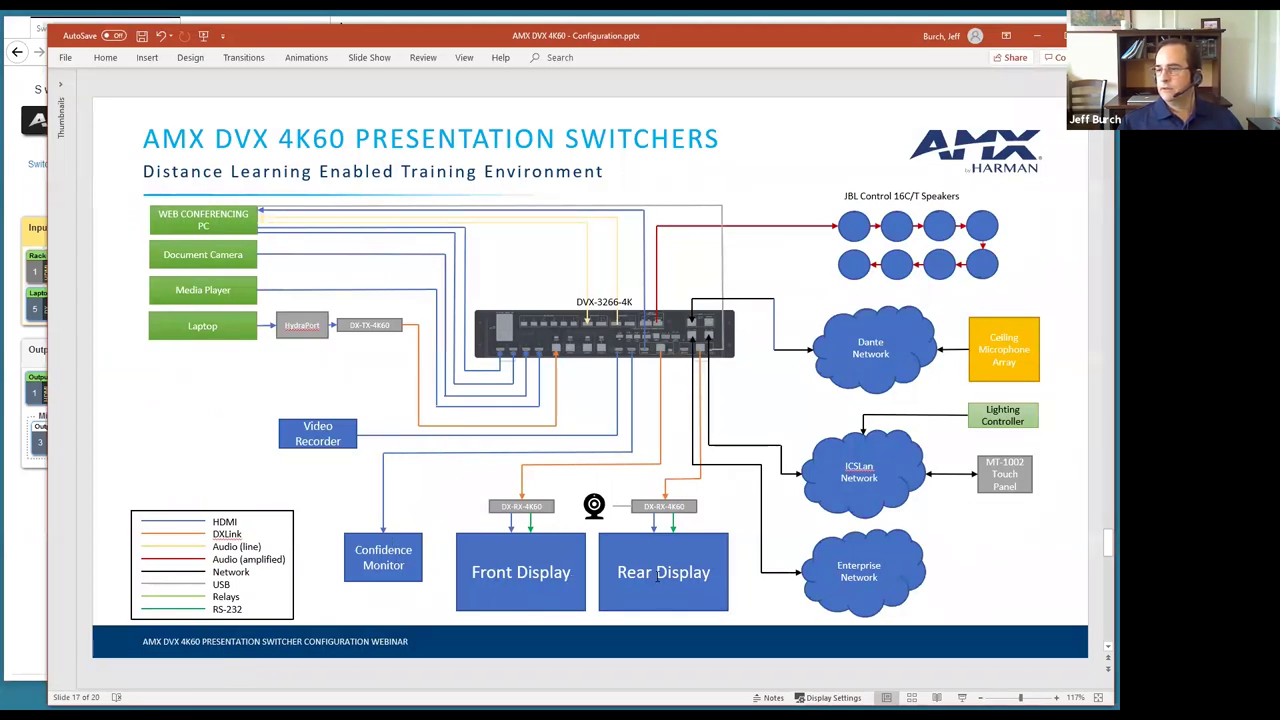
left_click(26, 546)
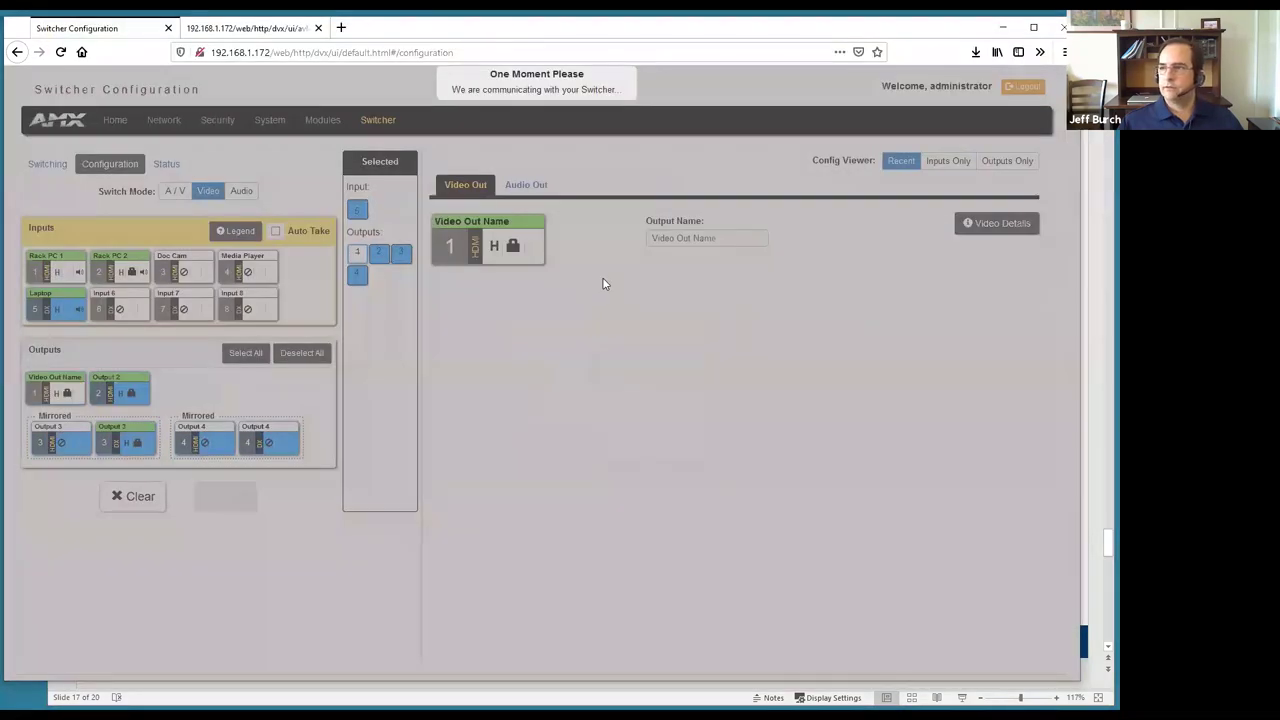
left_click_drag(685, 240, 650, 238)
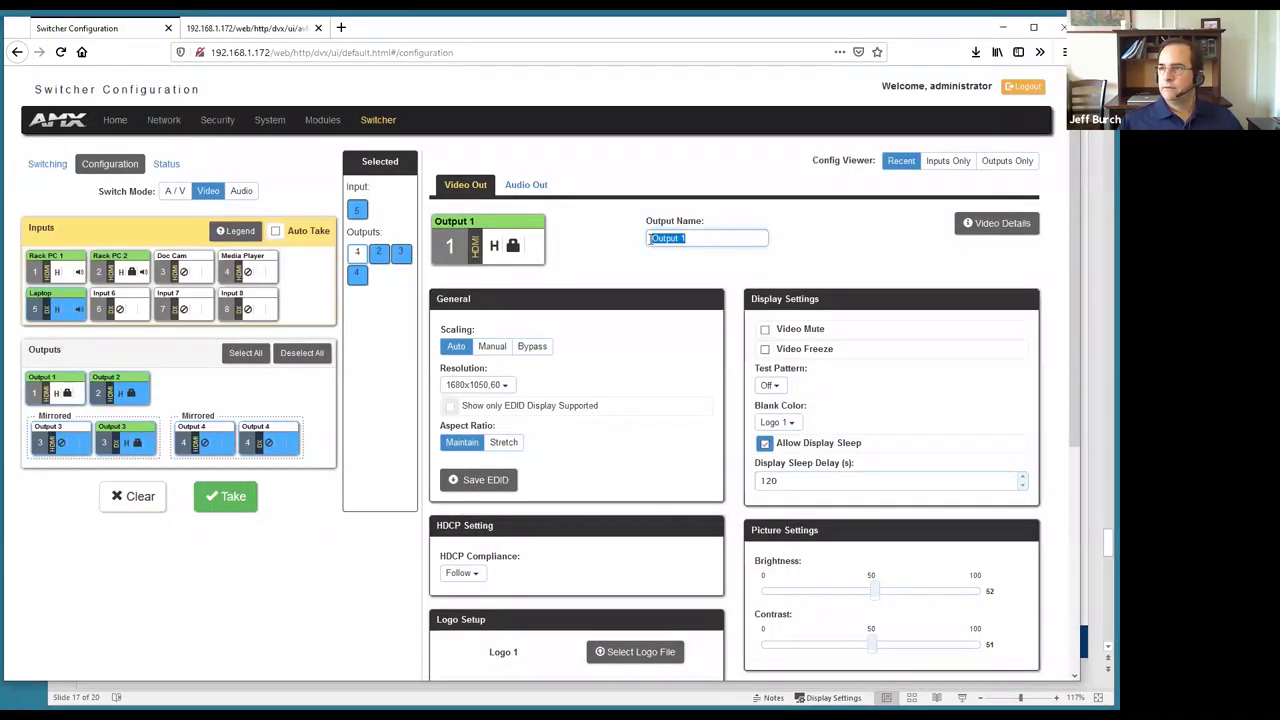
type("Video ")
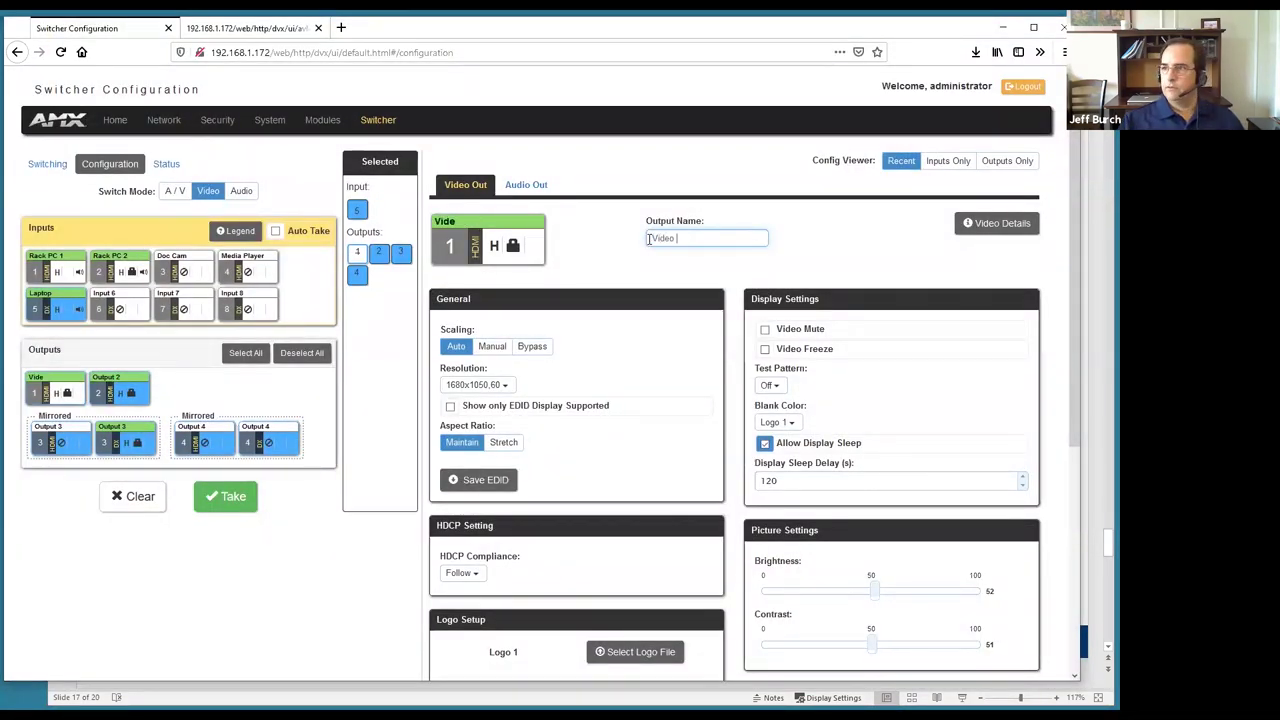
type("Record")
key("Return")
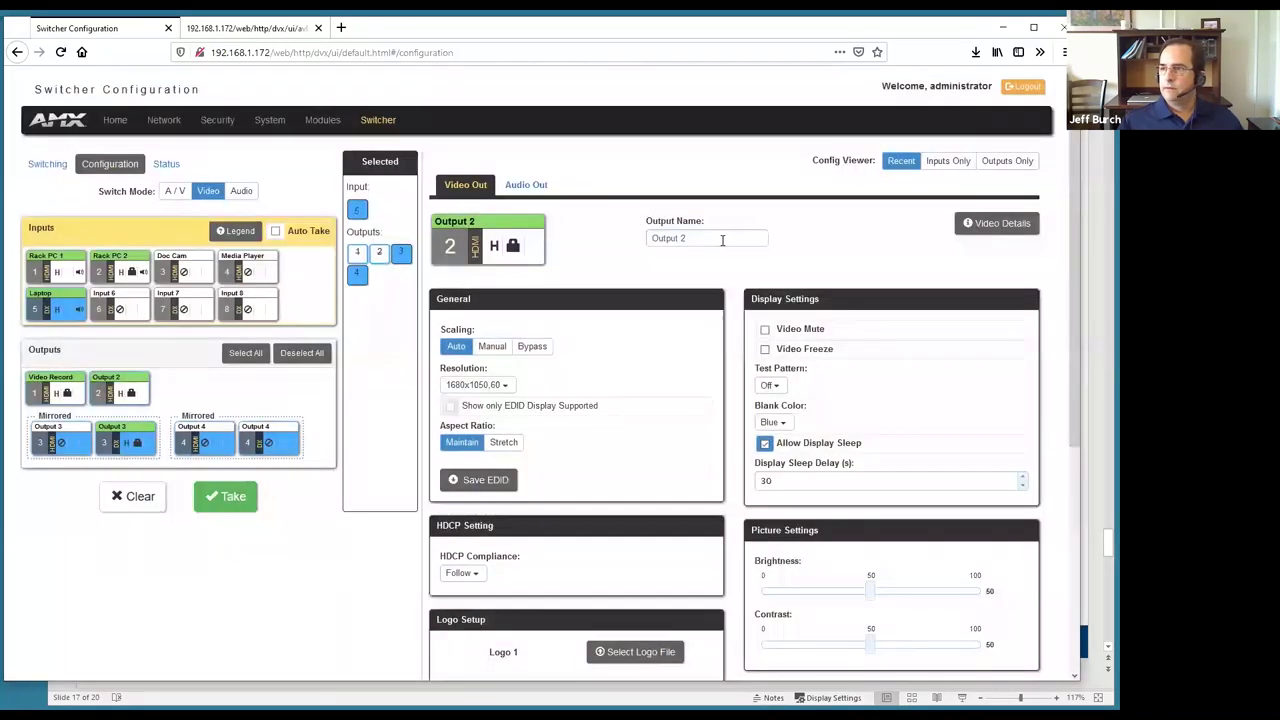
Name video output 2 "Confidence Monitor"
left_click_drag(700, 238, 606, 242)
key("BackSpace")
type("Confidence Monitor")
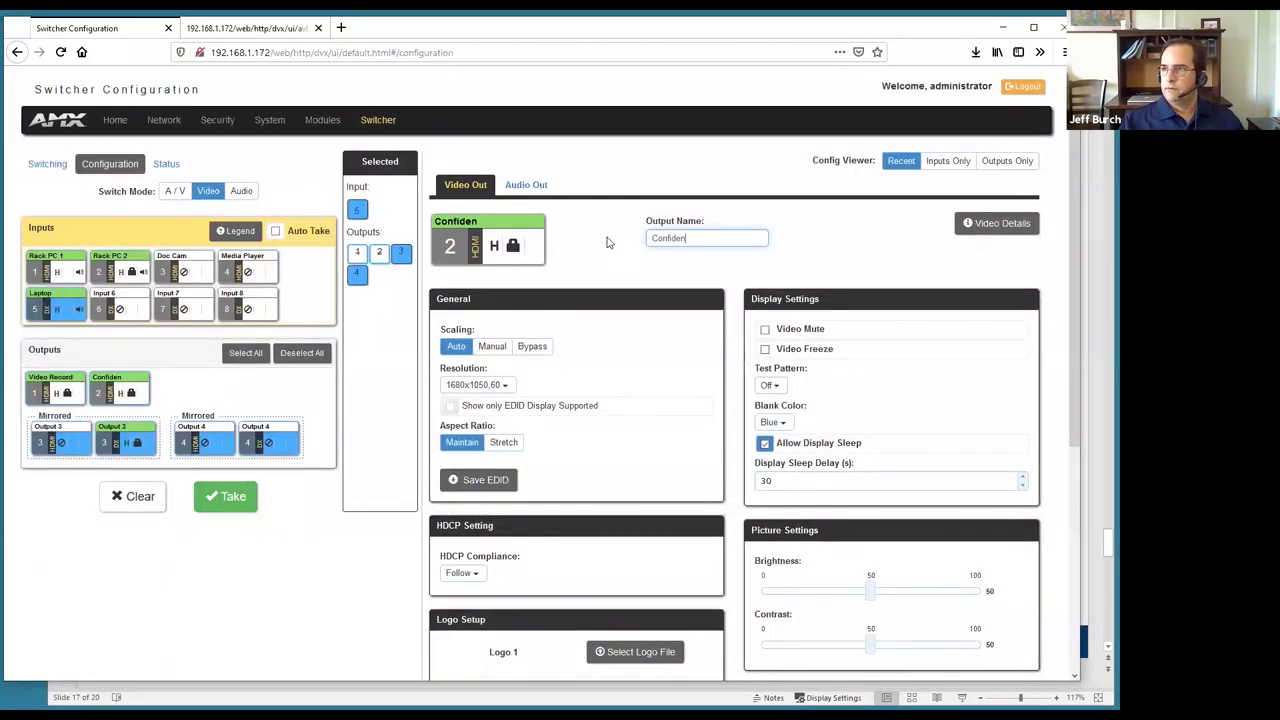
left_click(606, 242)
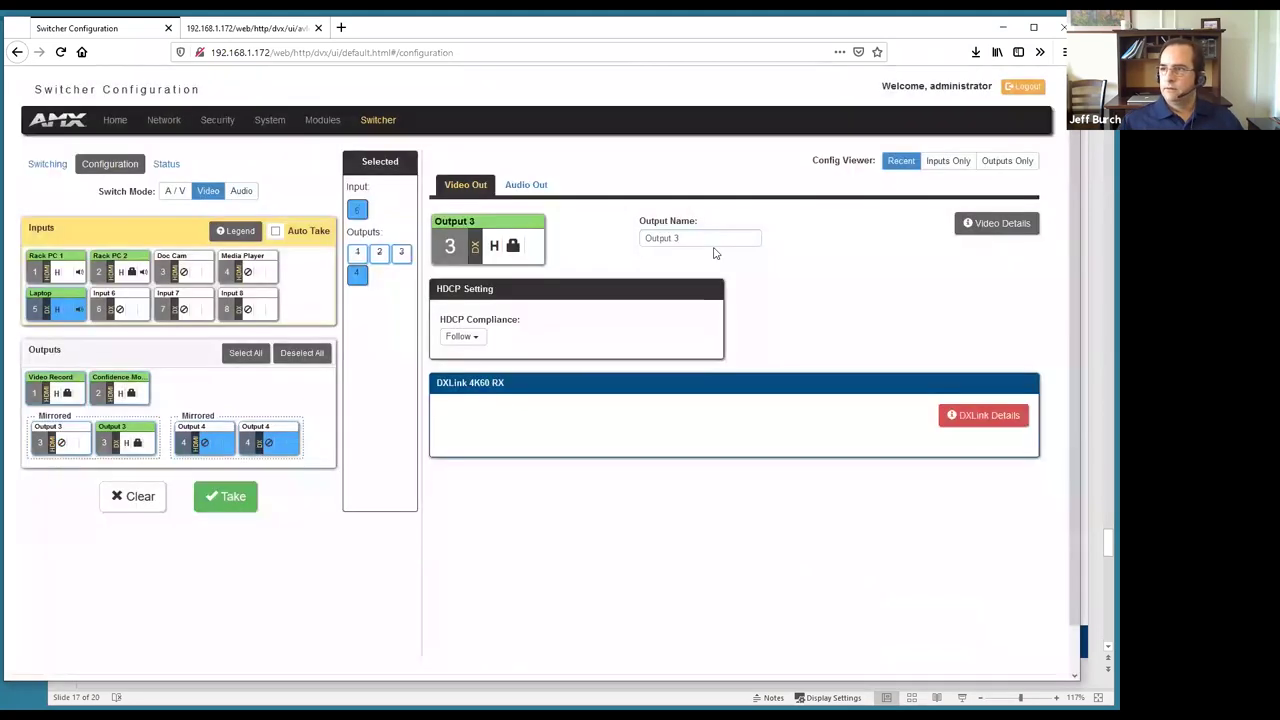
Name the DXLink side of mirrored output 3 "Front Display"
left_click_drag(714, 239, 557, 243)
type("Fiont Disp")
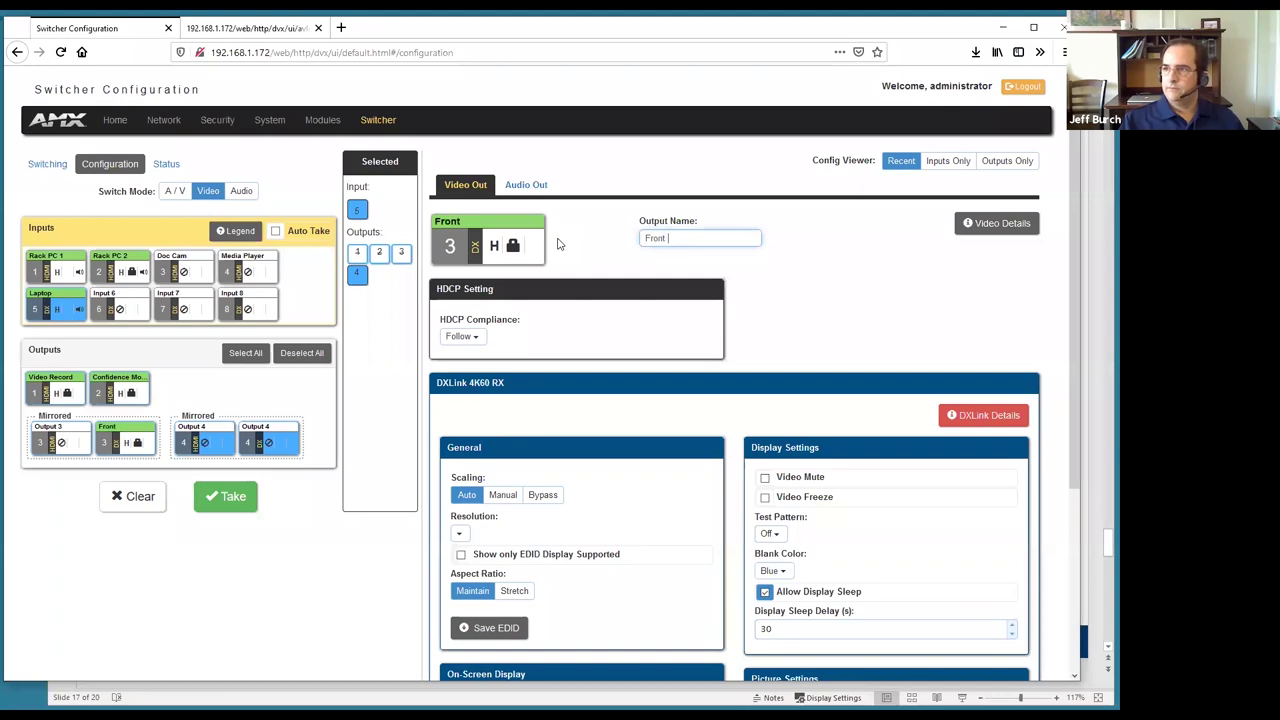
key("BackSpace")
key("BackSpace")
type("splay")
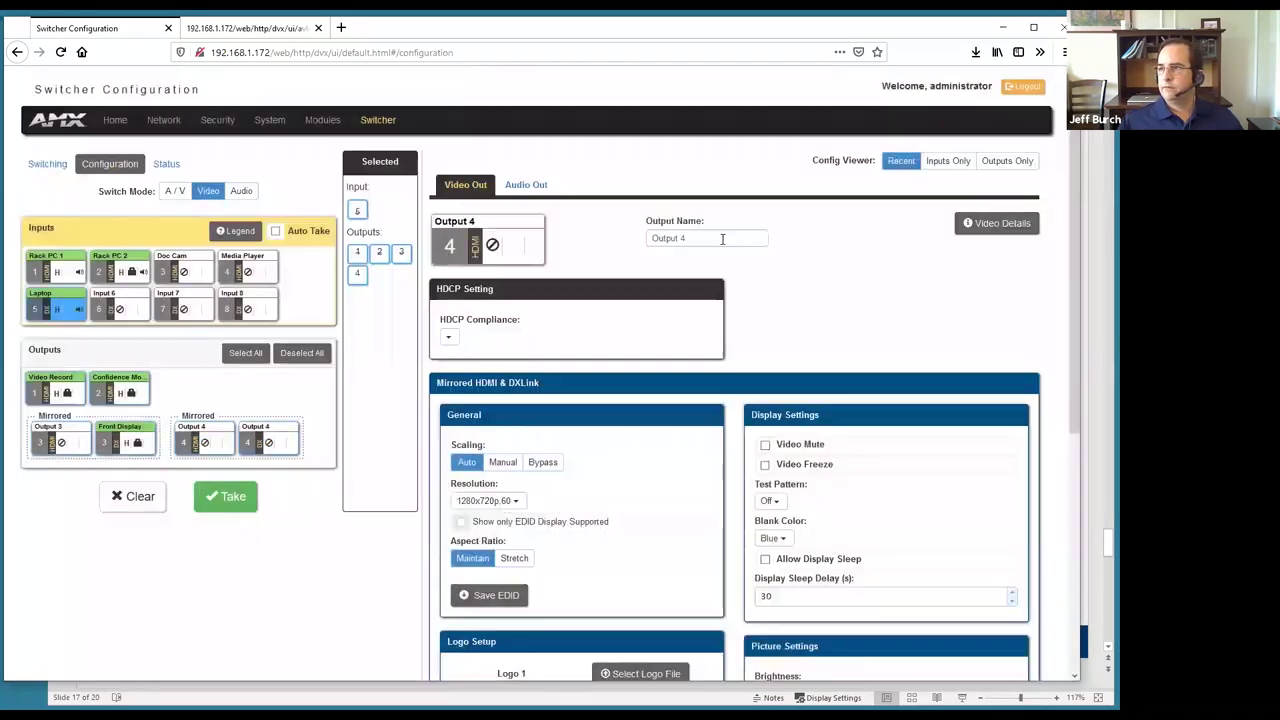
Name the HDMI side of mirrored output 4 "Rear Display"
left_click_drag(722, 238, 613, 248)
type("R")
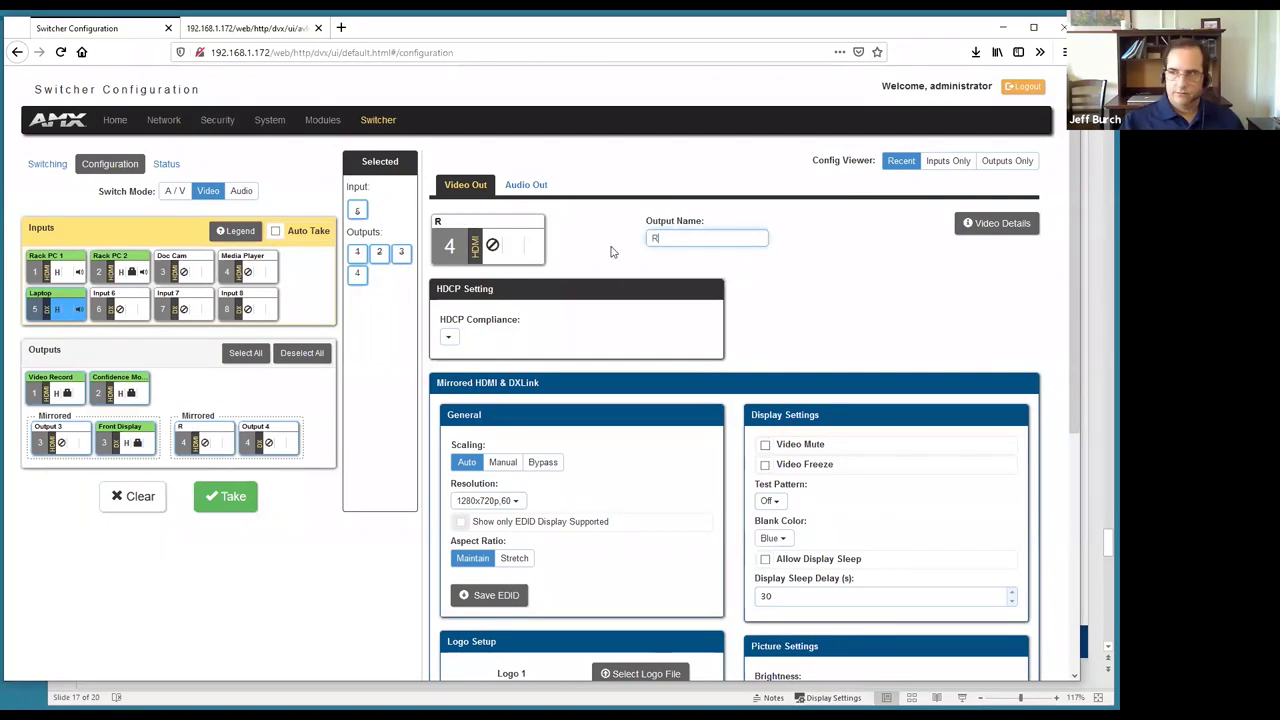
type("ear Display")
left_click(610, 251)
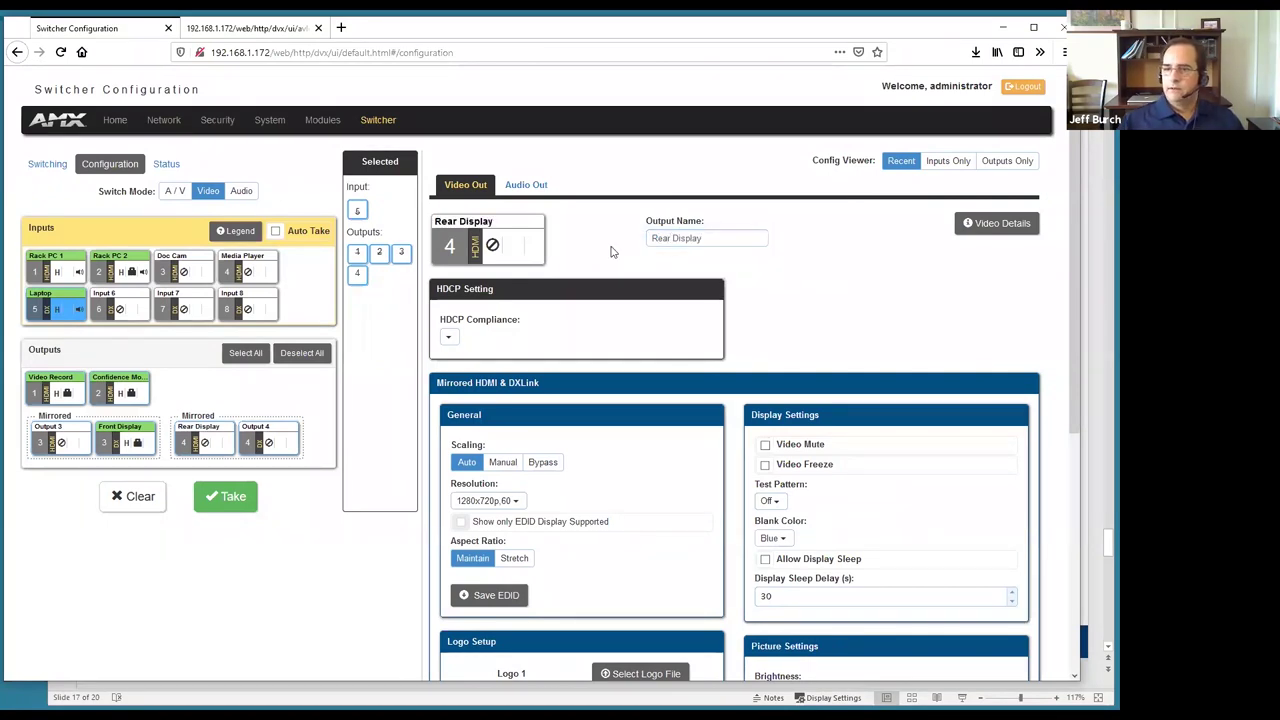
Give the DXLink side of mirrored output 4 the name "Rear Display" as well
left_click(268, 445)
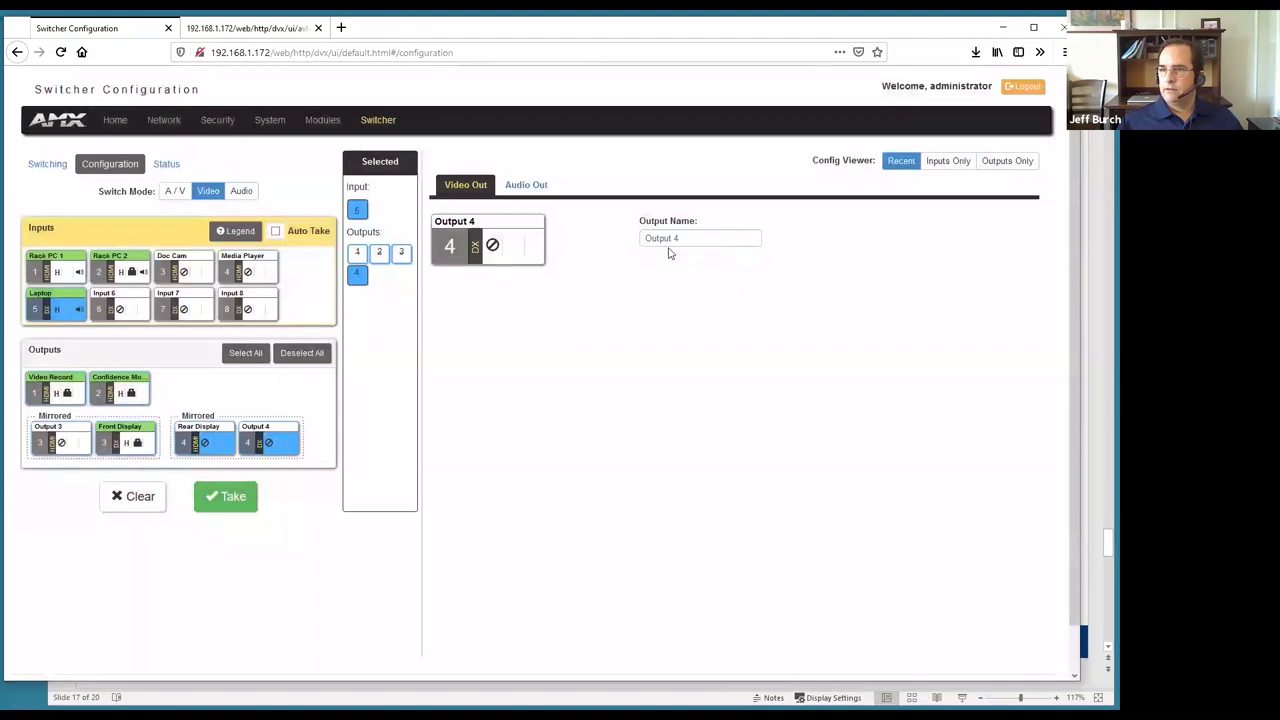
left_click(257, 443)
left_click(705, 240)
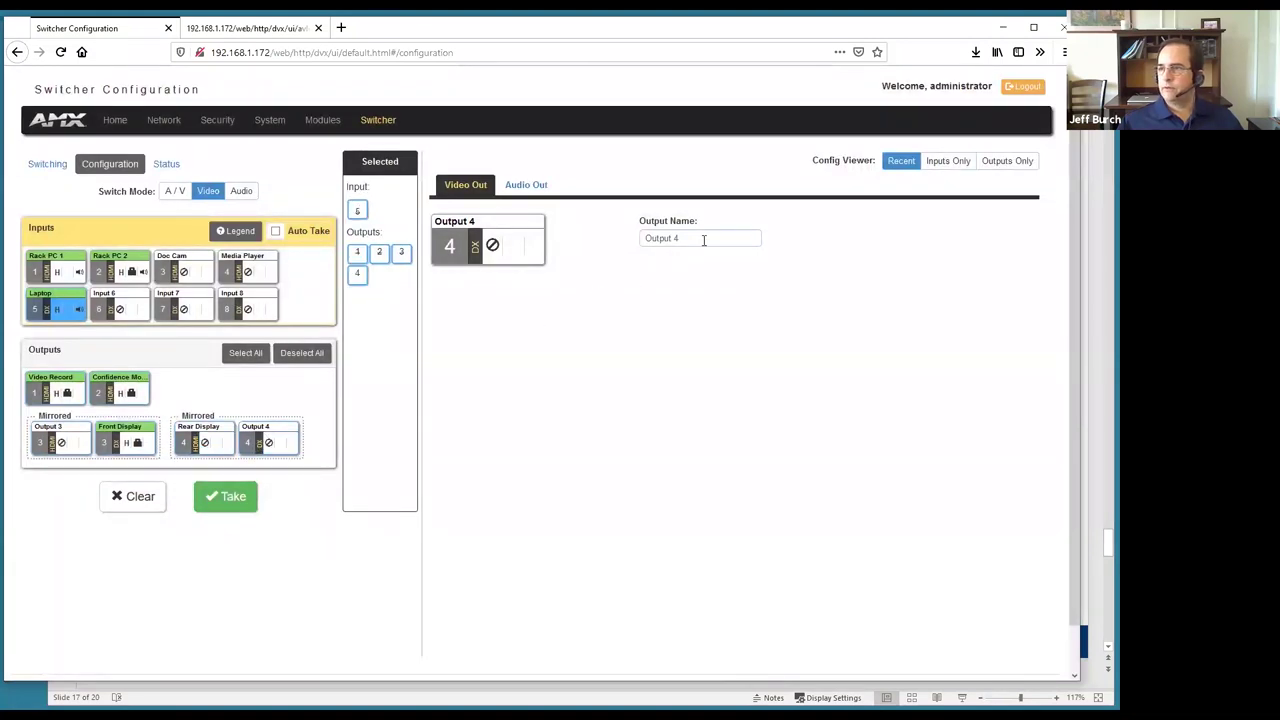
triple_click(641, 237)
type("Rea")
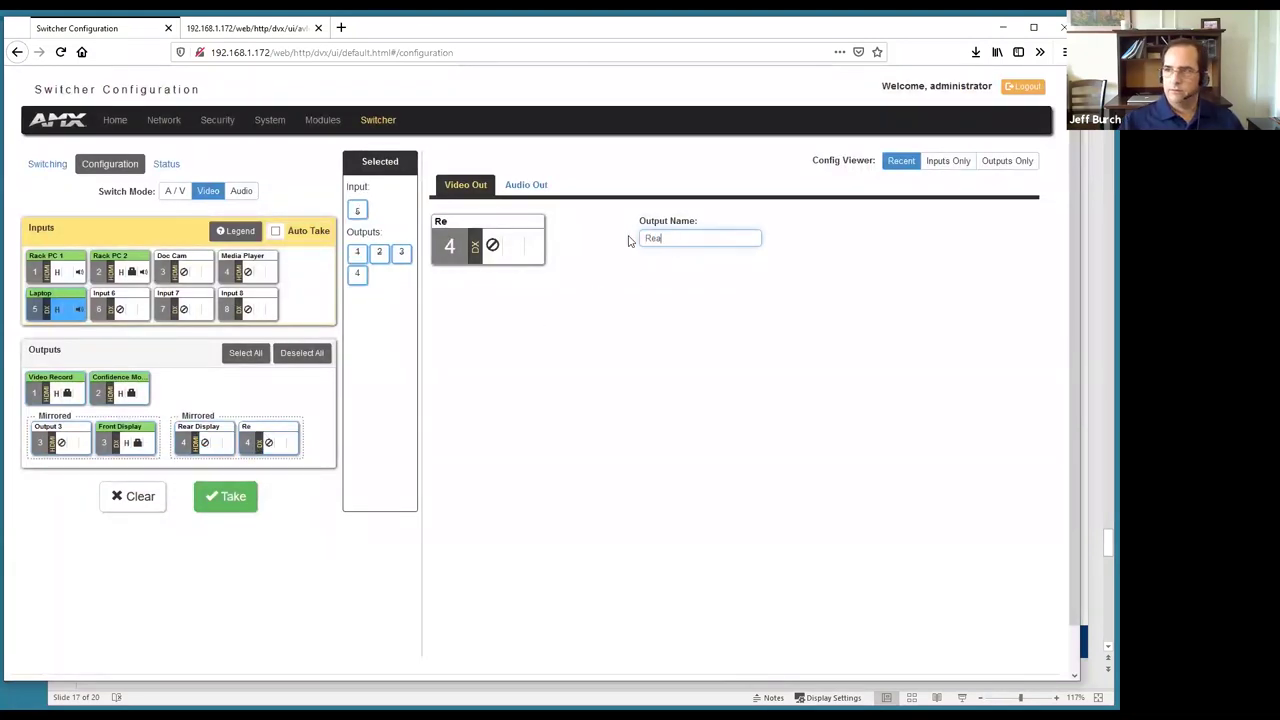
type("r Display")
left_click(628, 240)
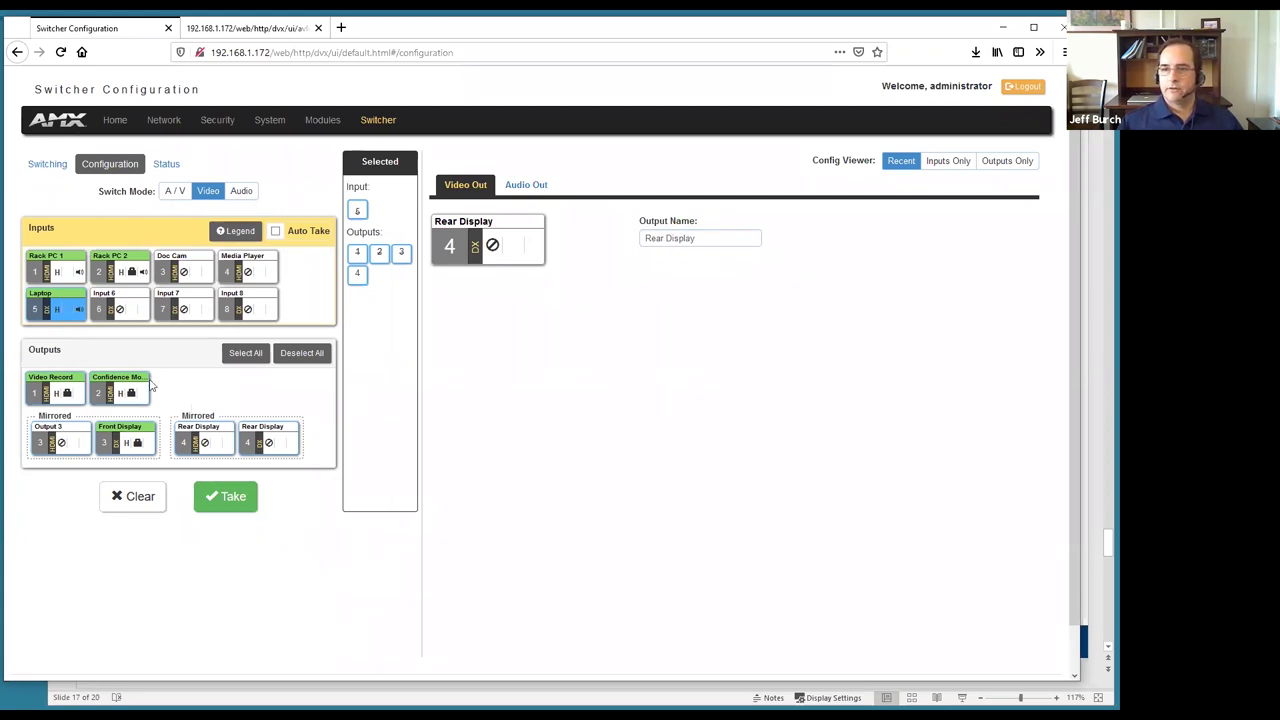
Check the DXLink receiver details of the Front Display output, then clear the selection
left_click(121, 441)
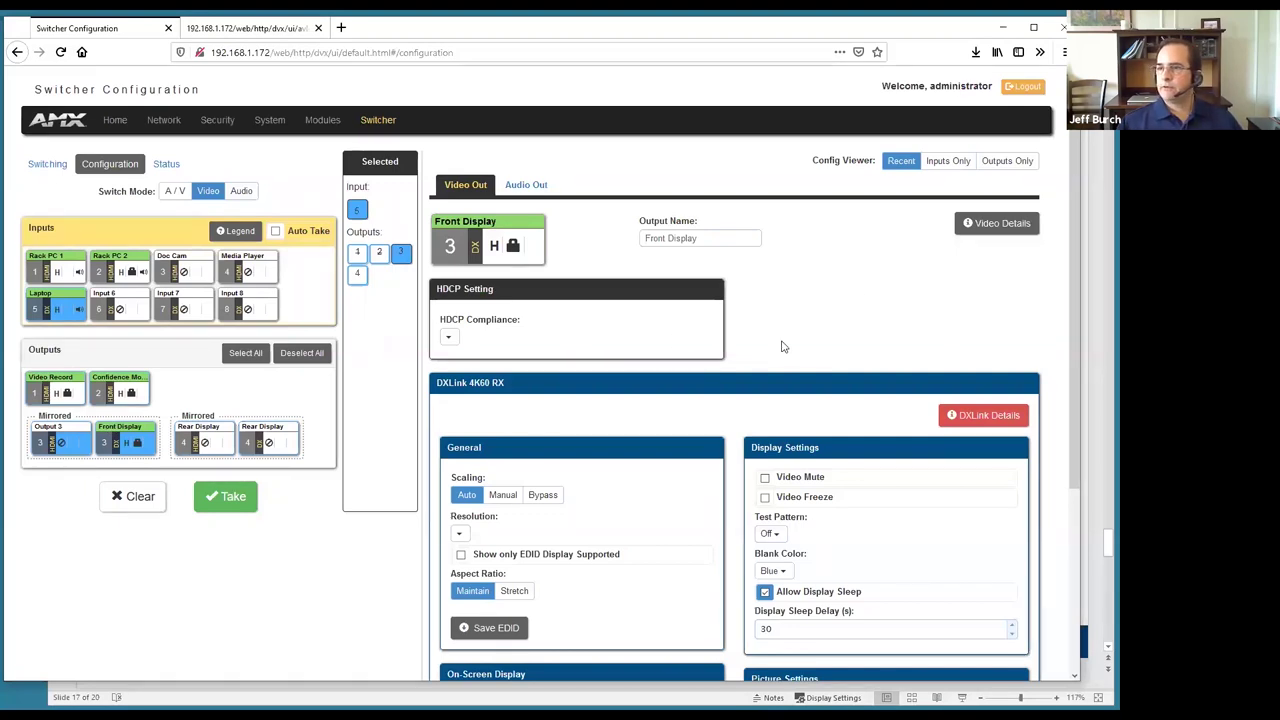
scroll(915, 352, "down", 1)
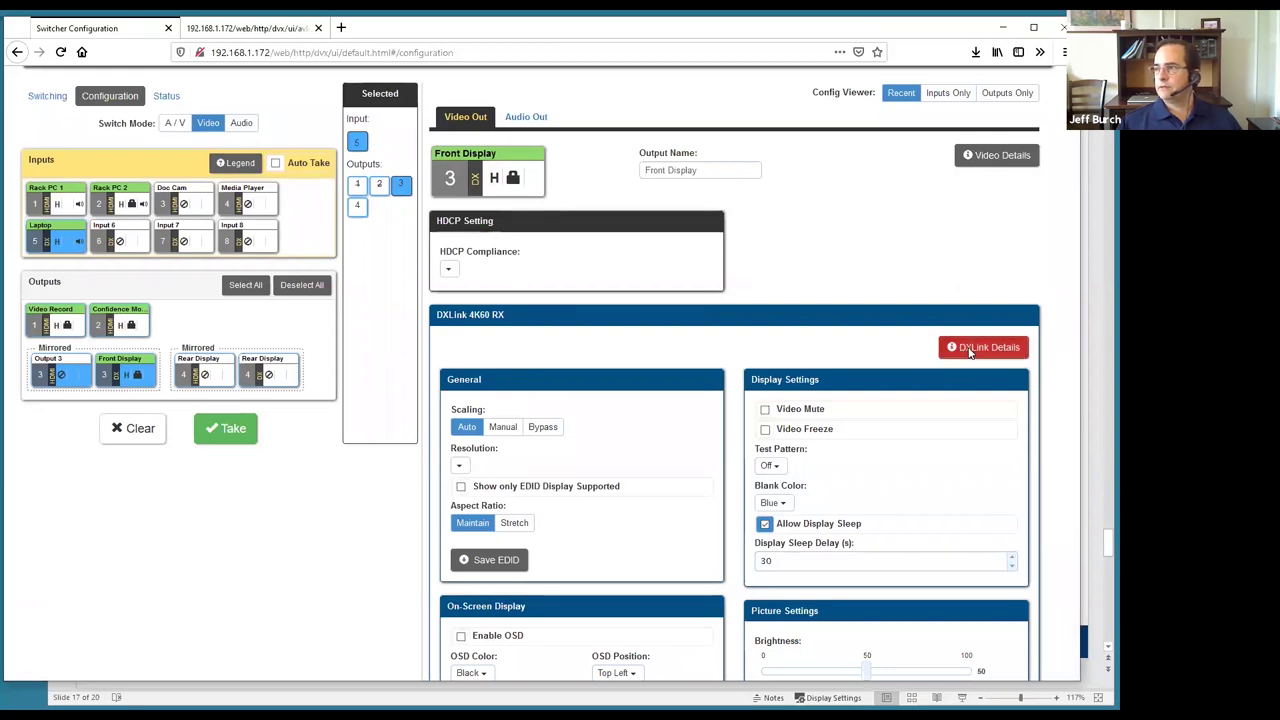
left_click(969, 349)
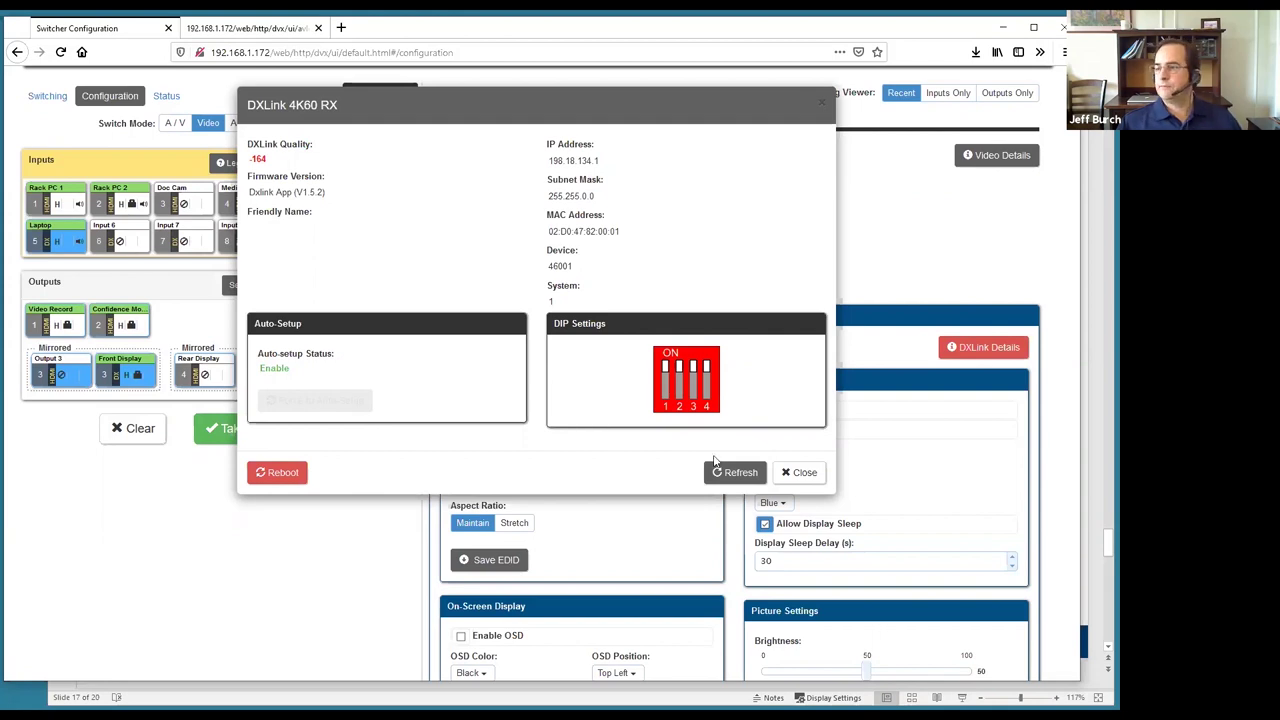
left_click(800, 473)
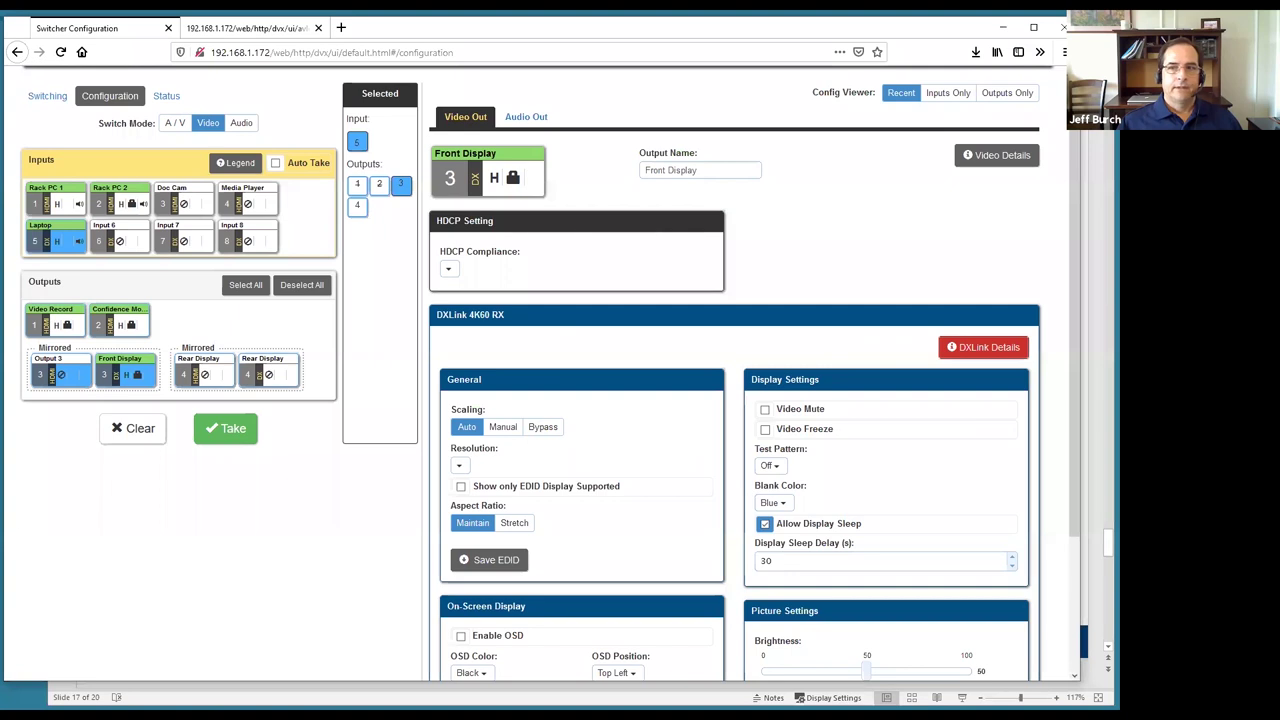
left_click(150, 433)
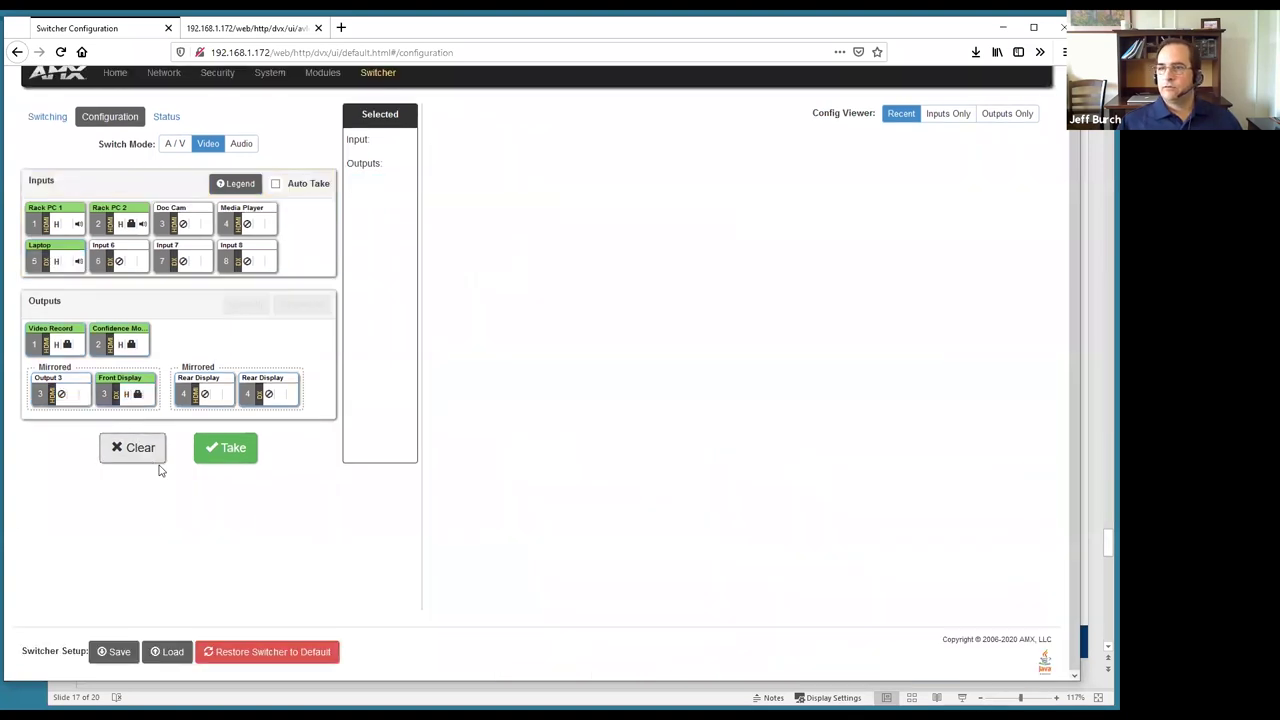
Examine the EDID Mode and Preferred EDID options available for the Rack PC 1 input
left_click(68, 223)
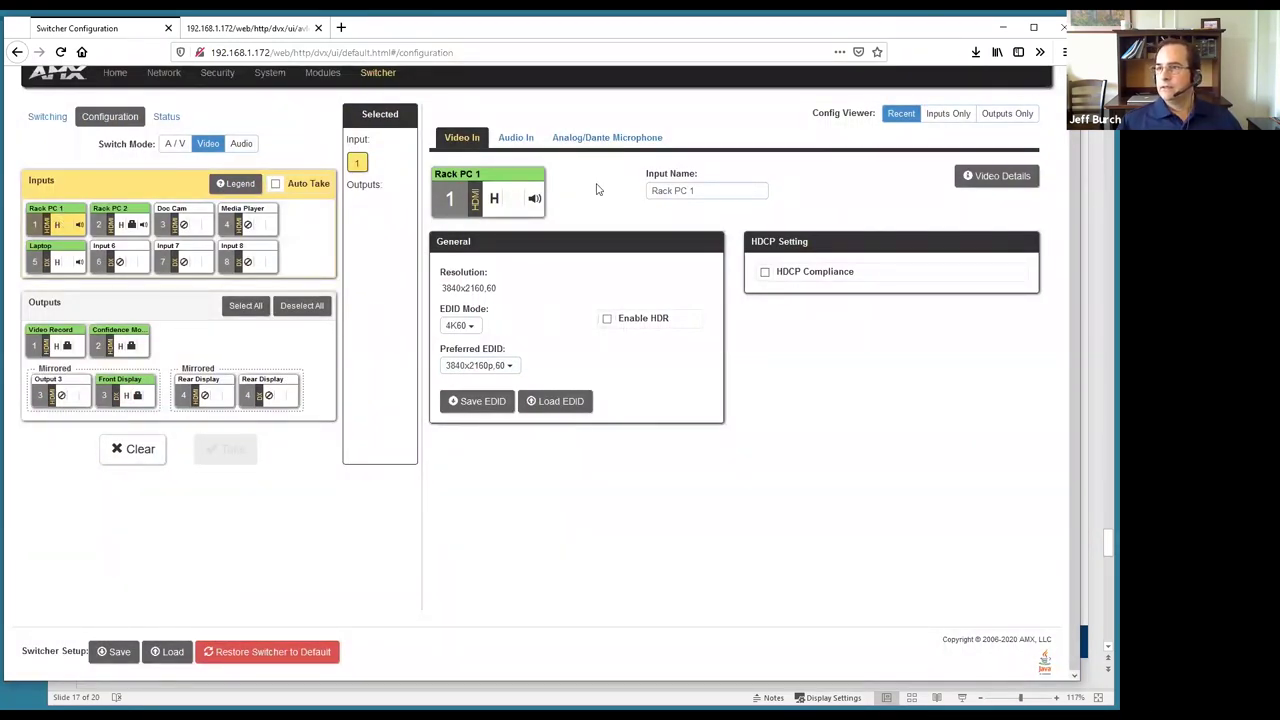
left_click(474, 329)
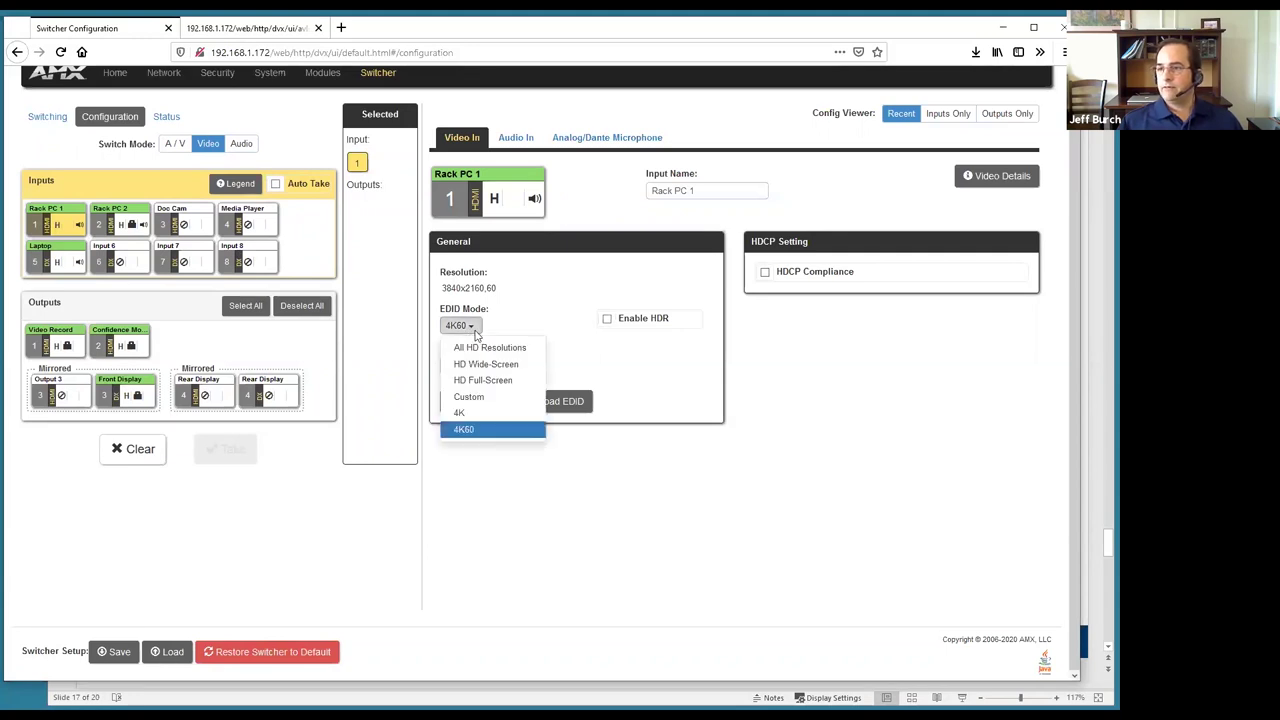
left_click(527, 313)
left_click(509, 367)
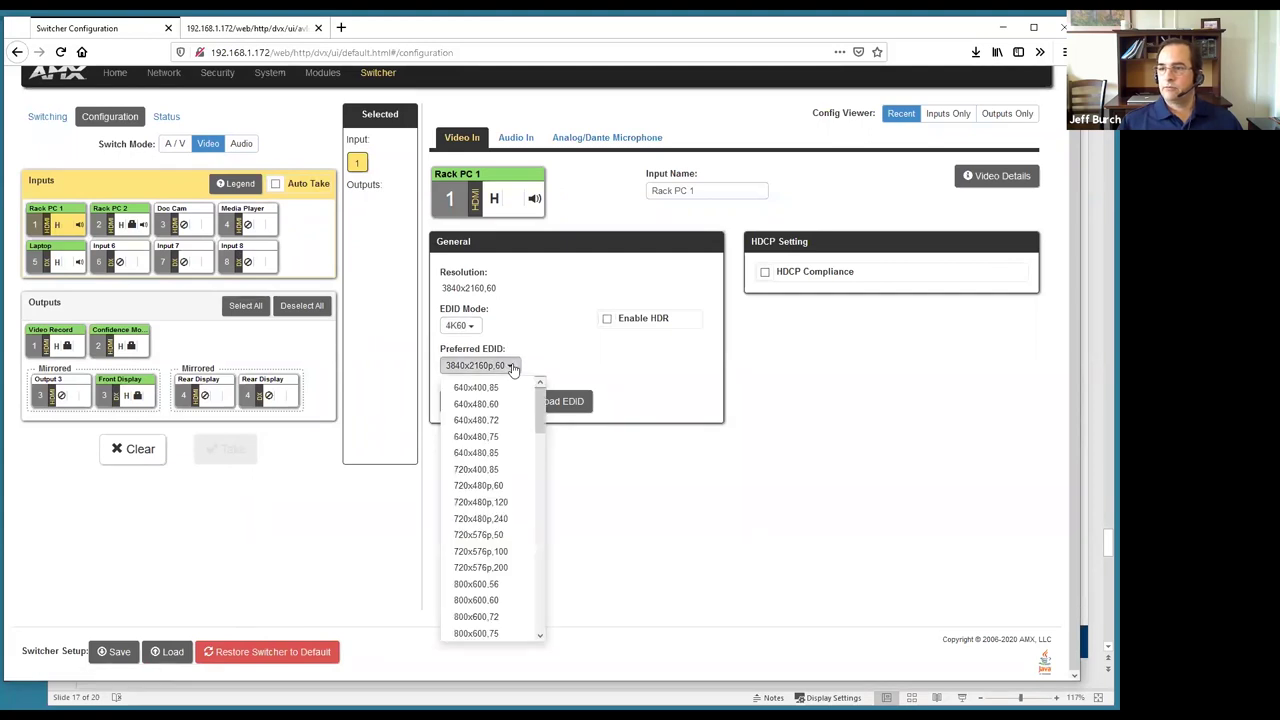
left_click_drag(536, 424, 545, 492)
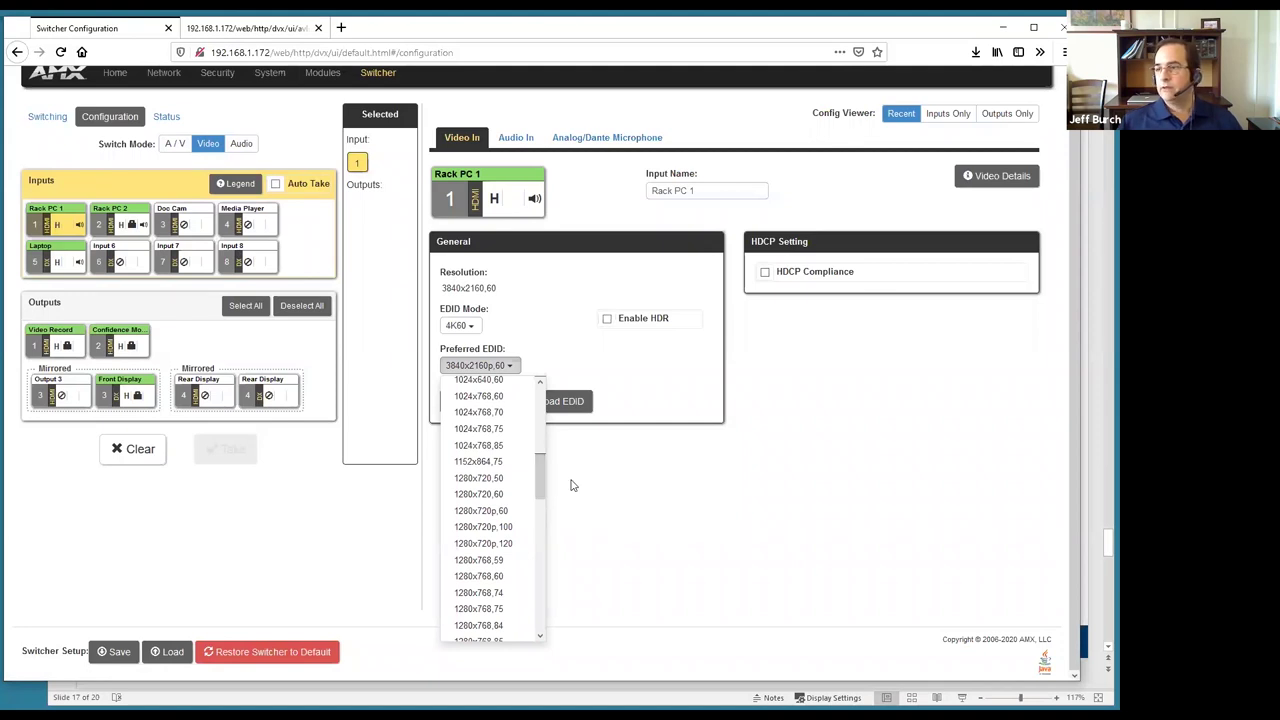
left_click(582, 482)
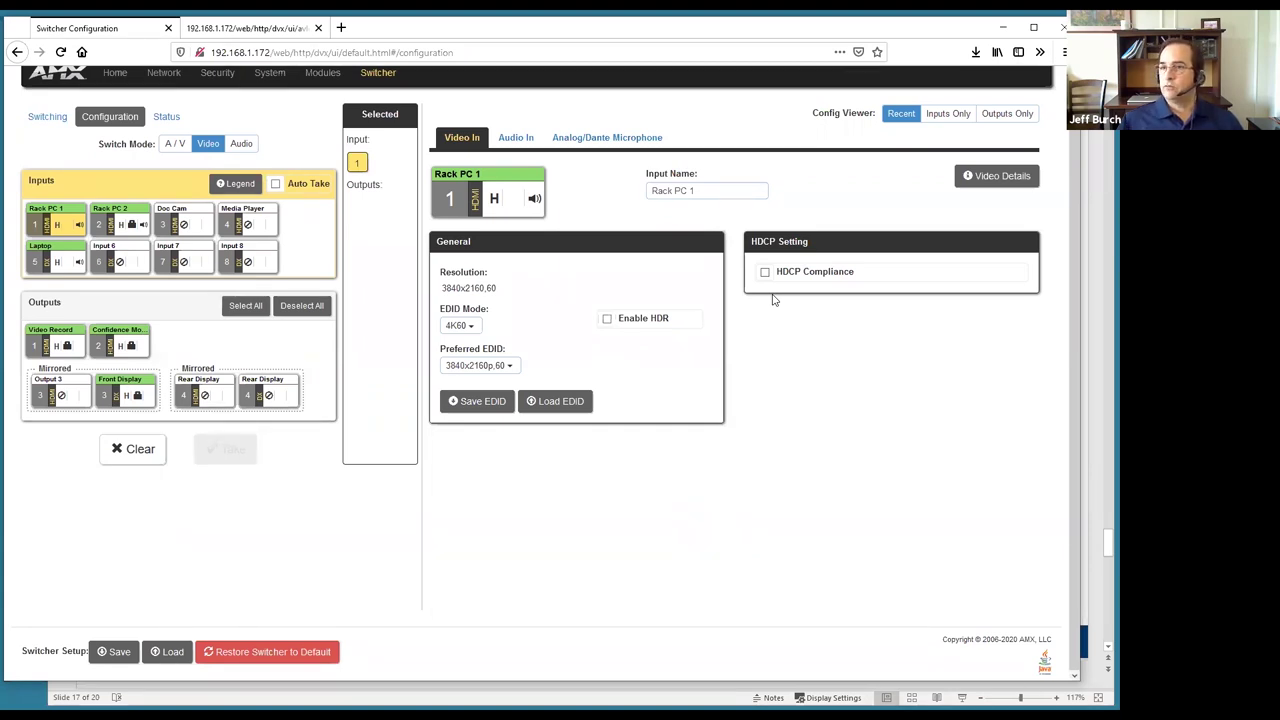
Check the EDID settings of the Laptop input, then clear the selection
left_click(70, 256)
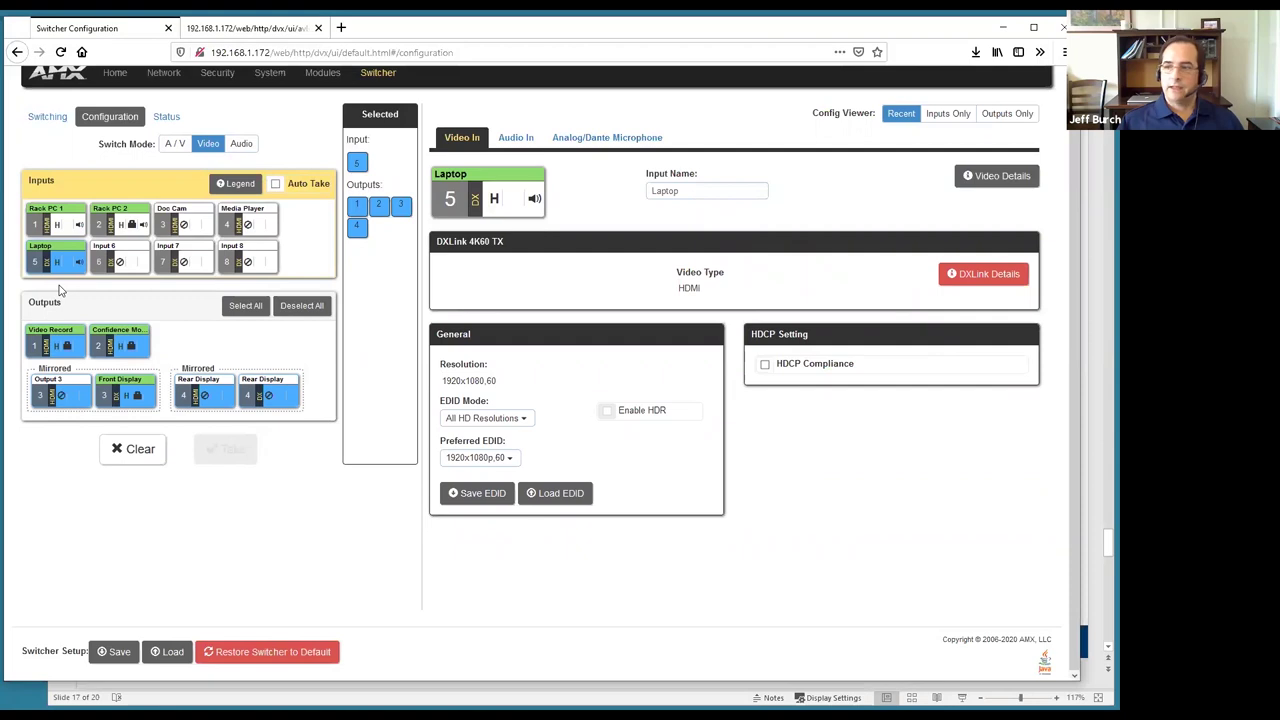
left_click(512, 460)
left_click(526, 426)
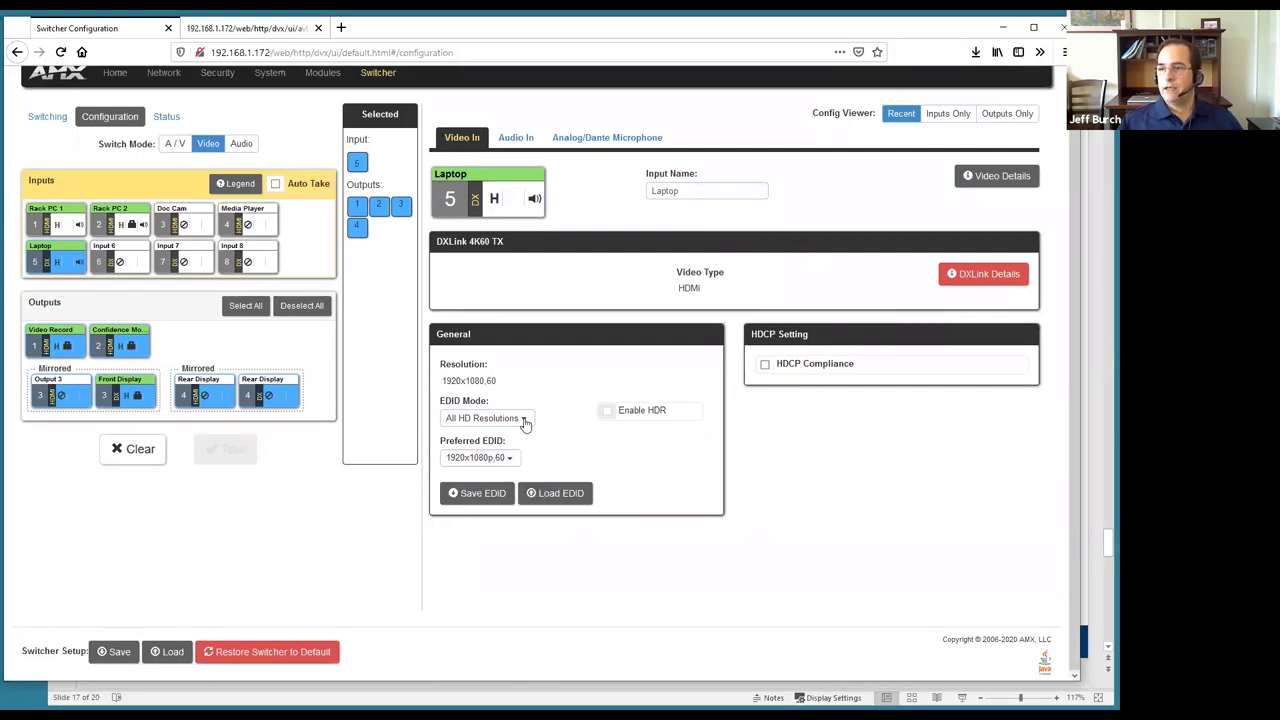
left_click(524, 424)
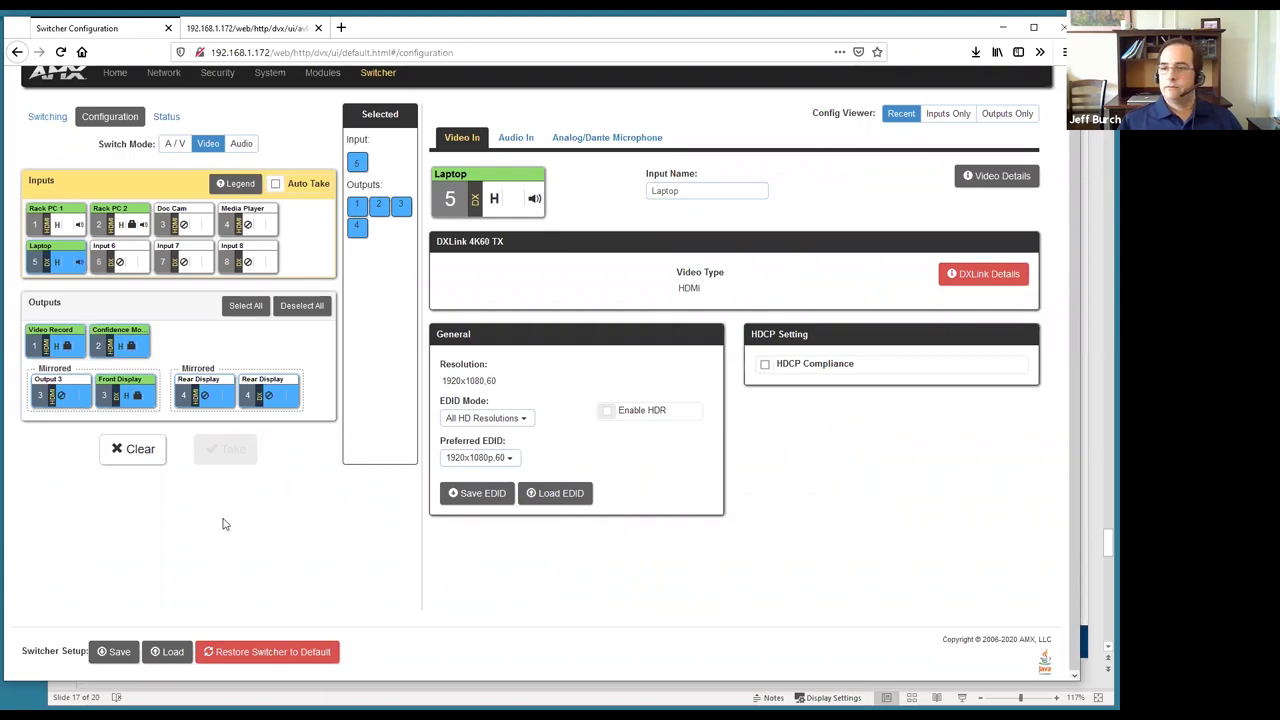
left_click(140, 449)
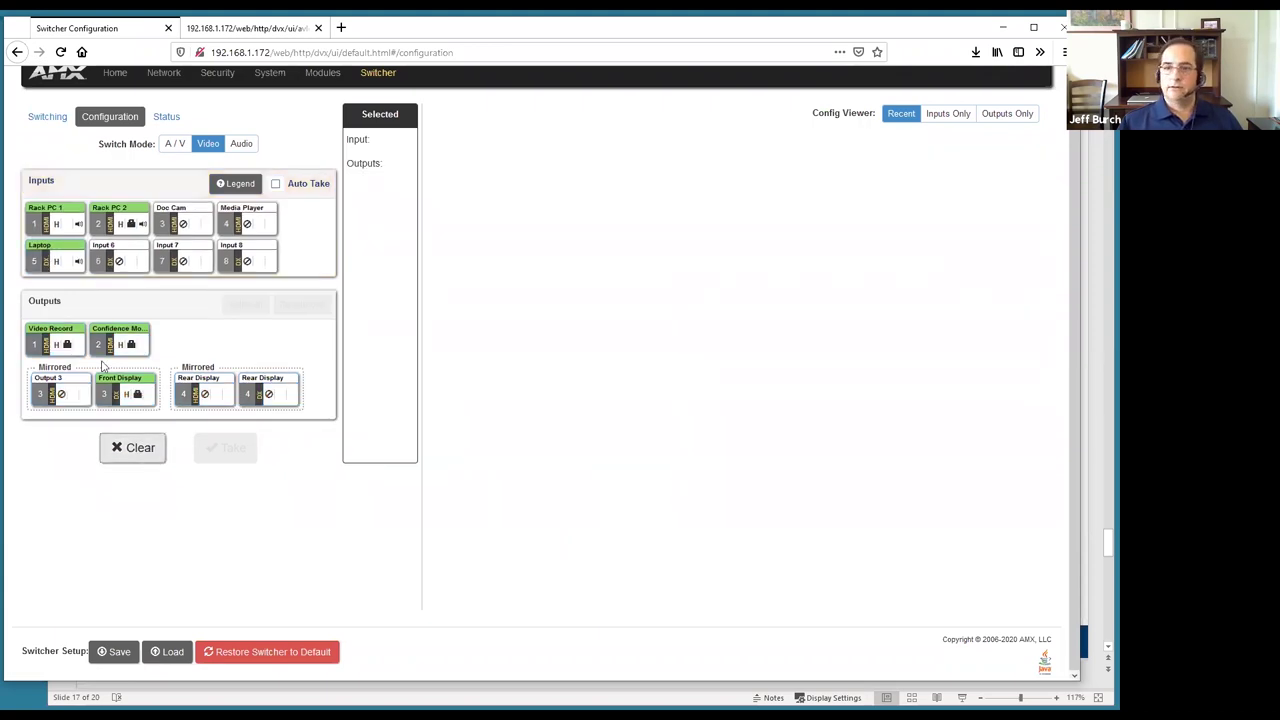
Examine the scaling resolutions available for the Video Record output without choosing a different one
left_click(58, 344)
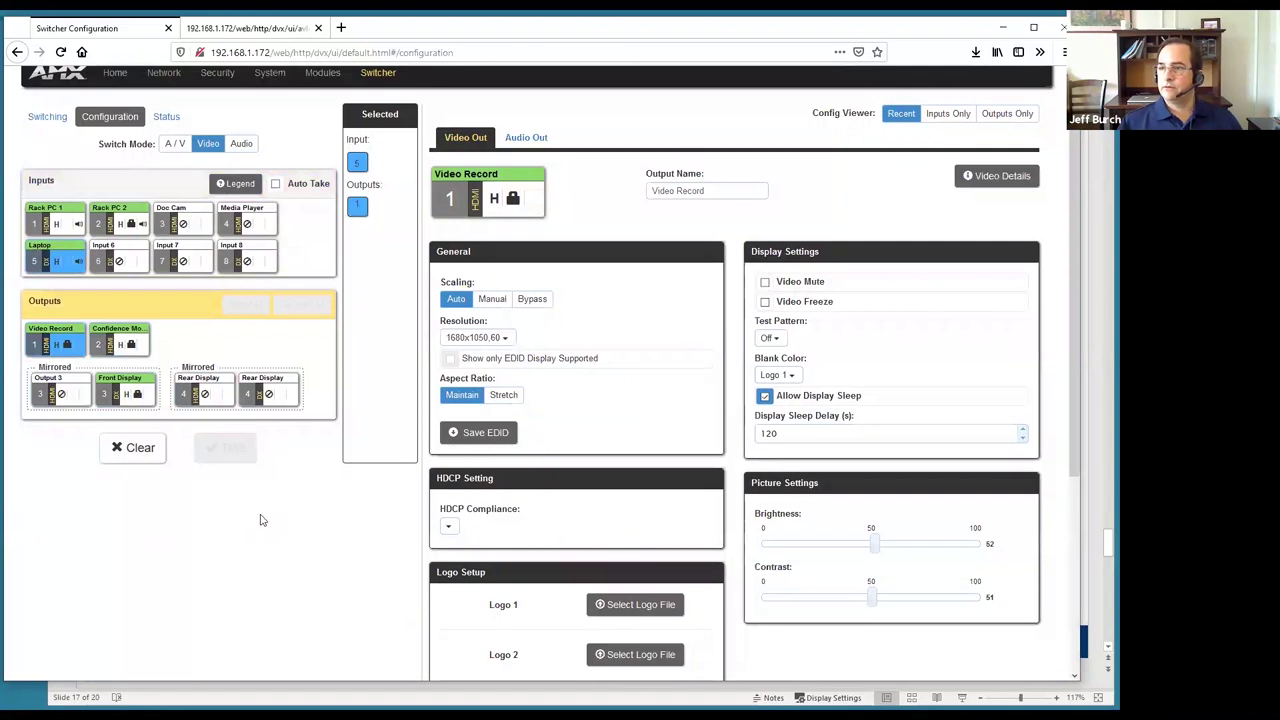
scroll(258, 533, "down", 1)
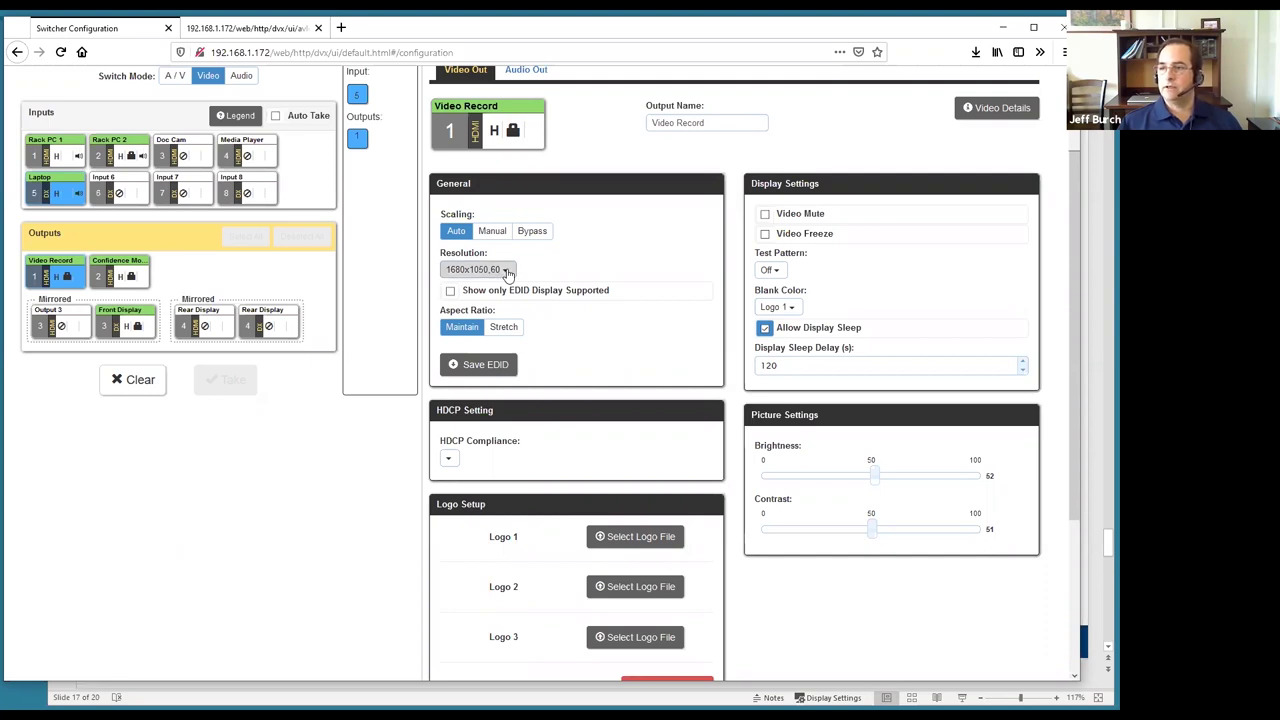
left_click(502, 271)
scroll(540, 330, "down", 6)
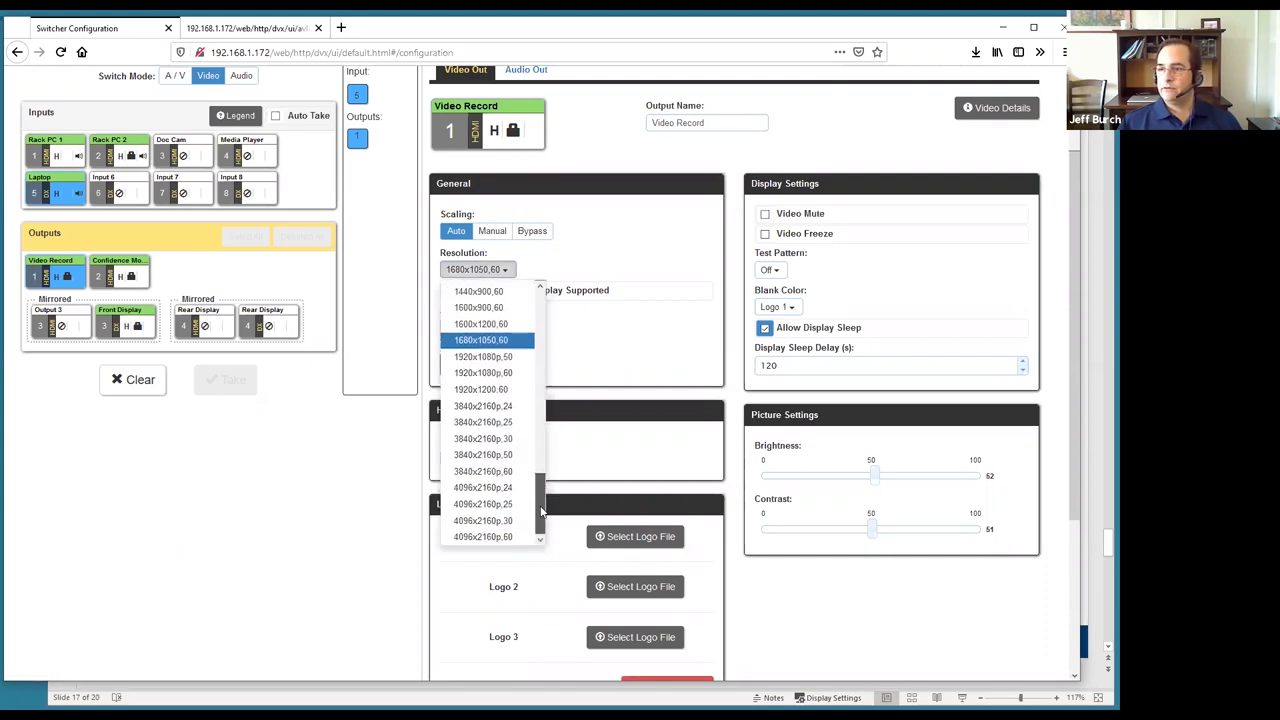
left_click_drag(551, 377, 548, 287)
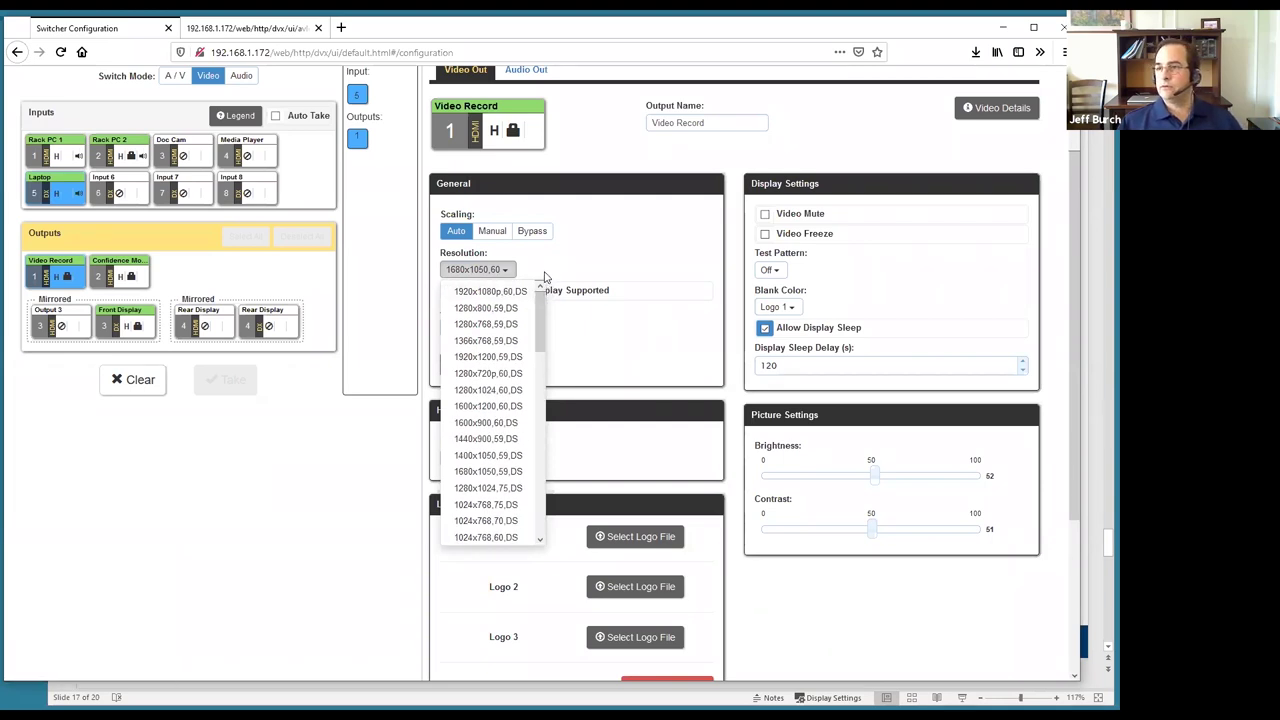
scroll(545, 336, "down", 3)
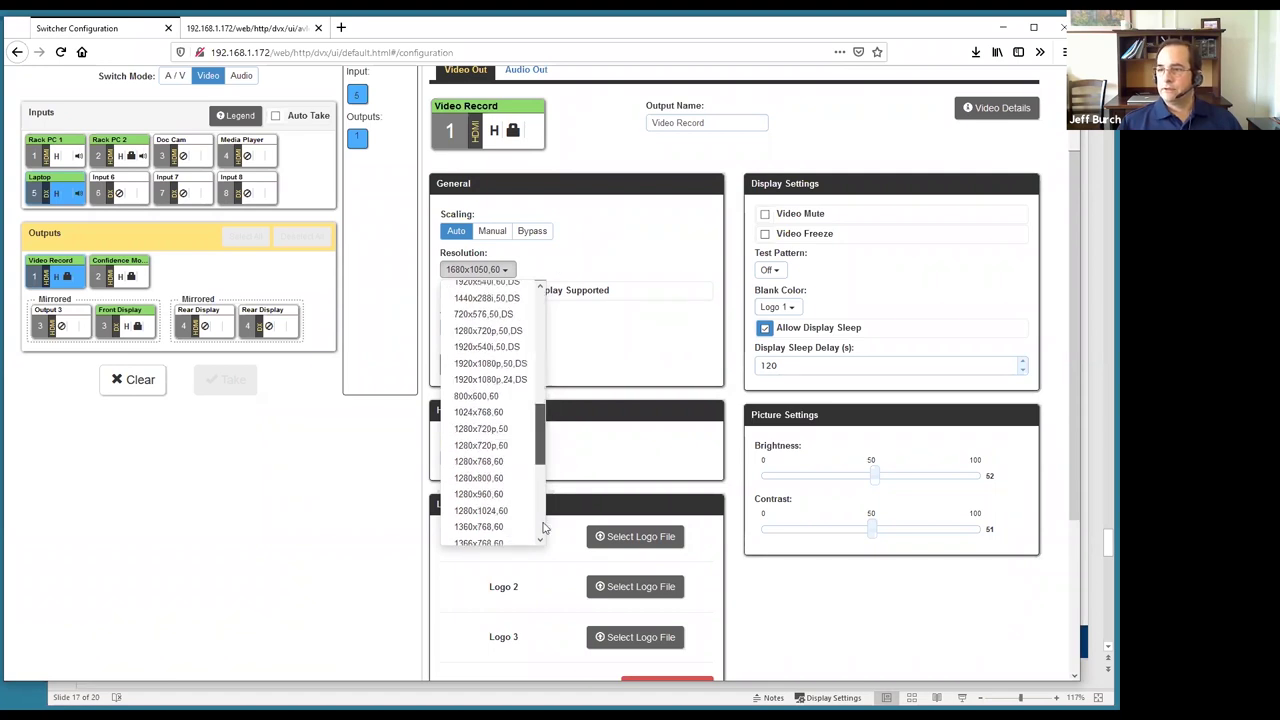
left_click(595, 262)
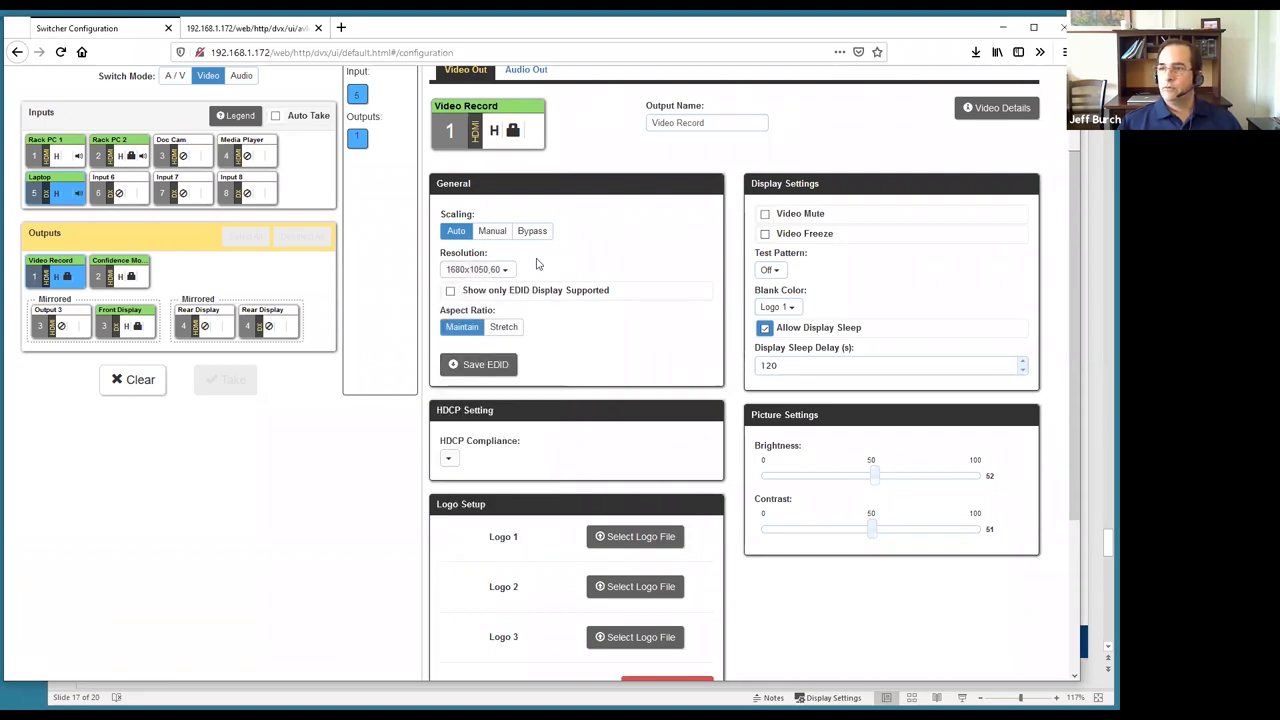
Limit the Video Record output's resolutions to those supported by the display's EDID, review the list, and remove the limit again
left_click(449, 292)
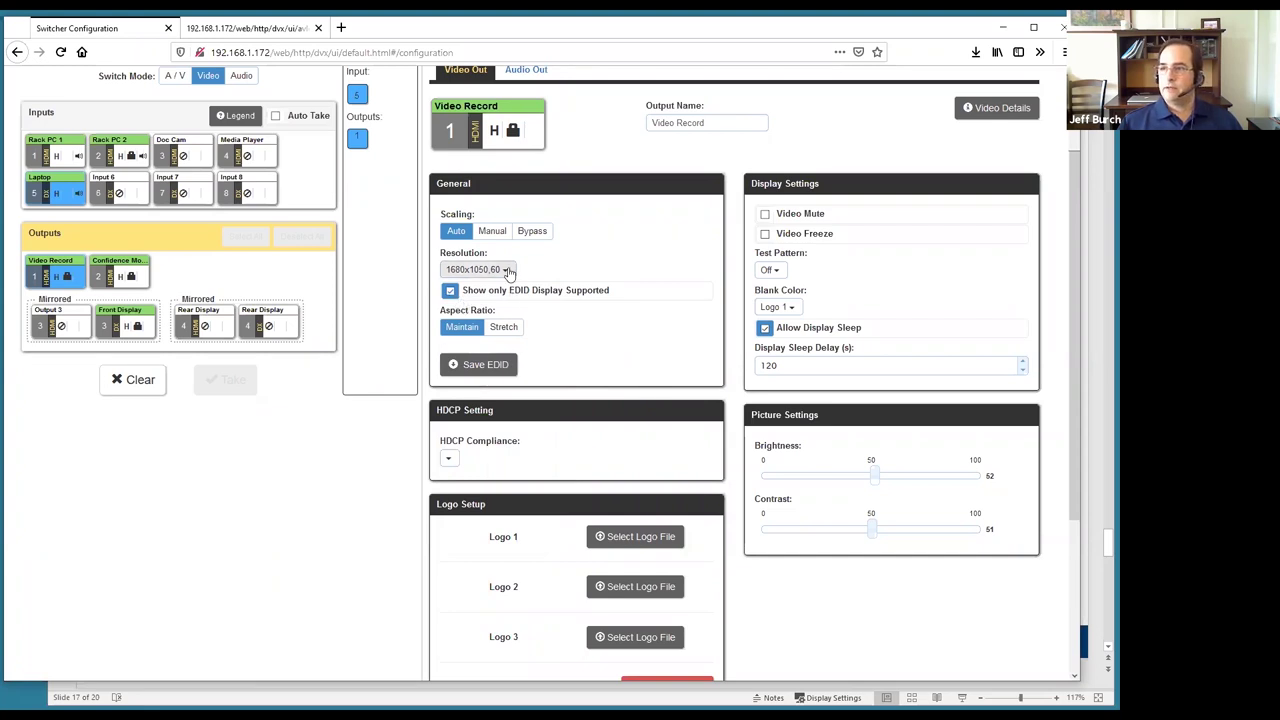
left_click(505, 270)
scroll(543, 340, "down", 5)
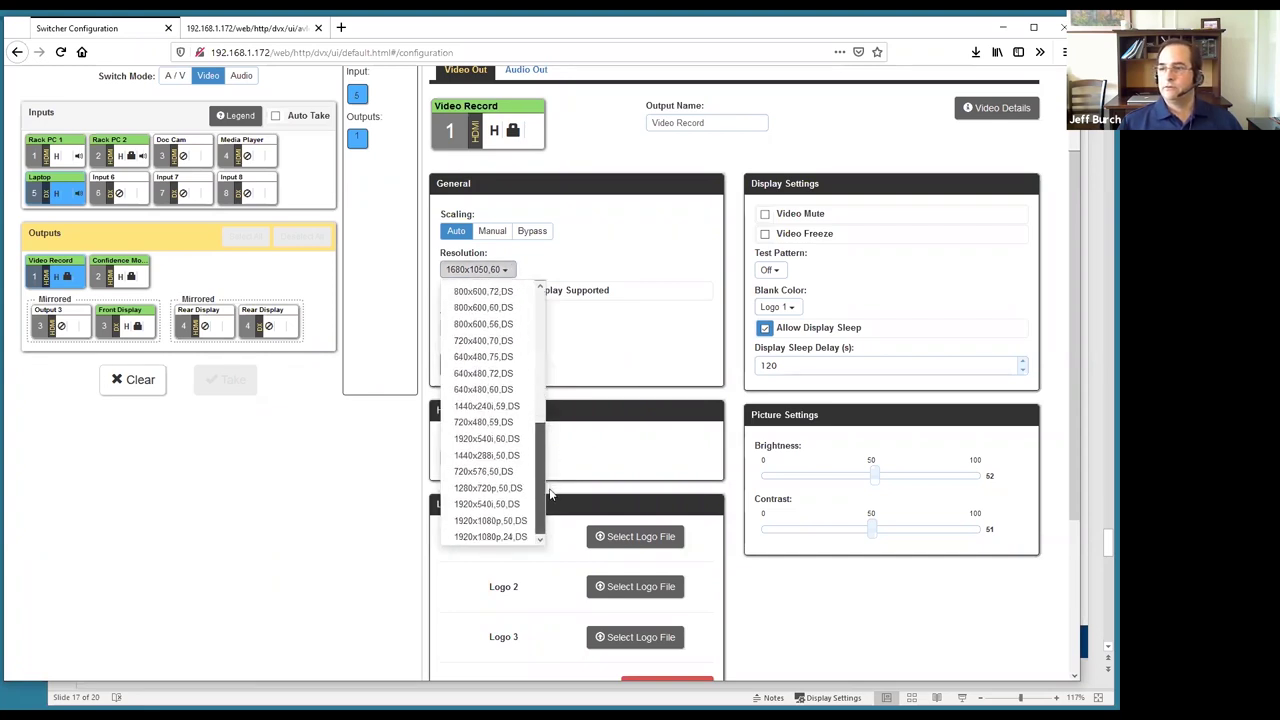
scroll(550, 330, "up", 5)
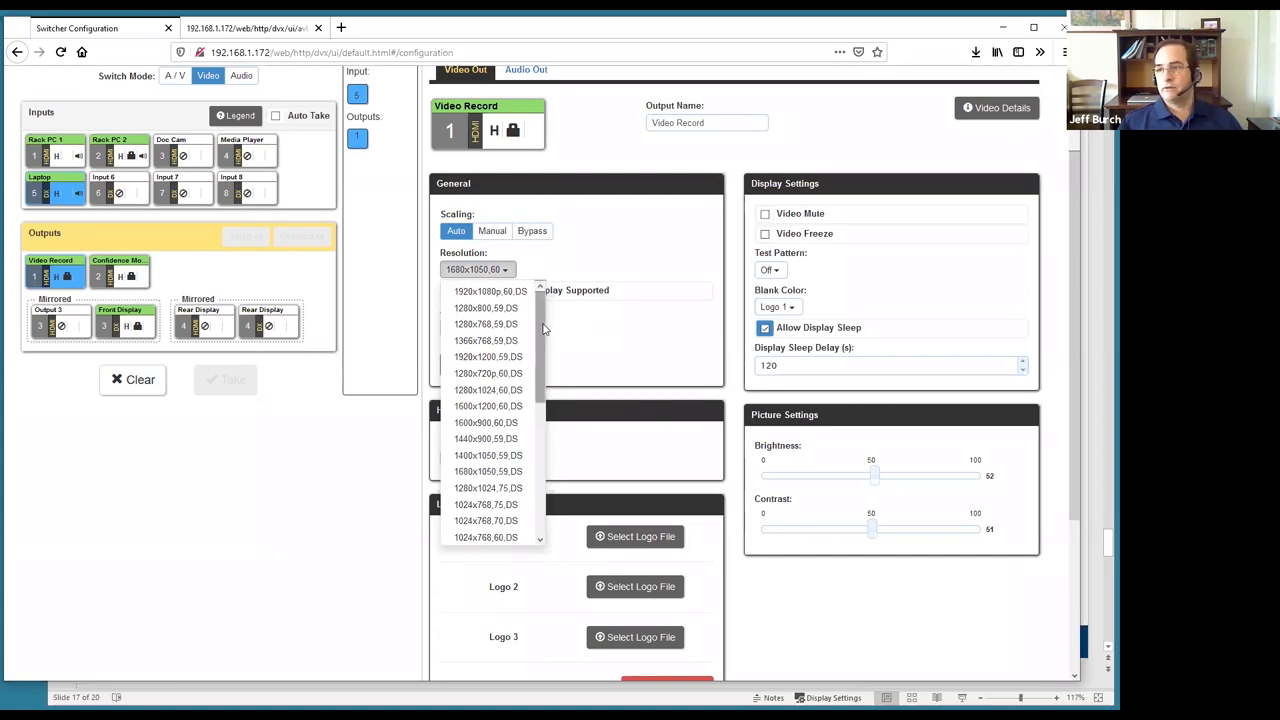
scroll(548, 322, "down", 3)
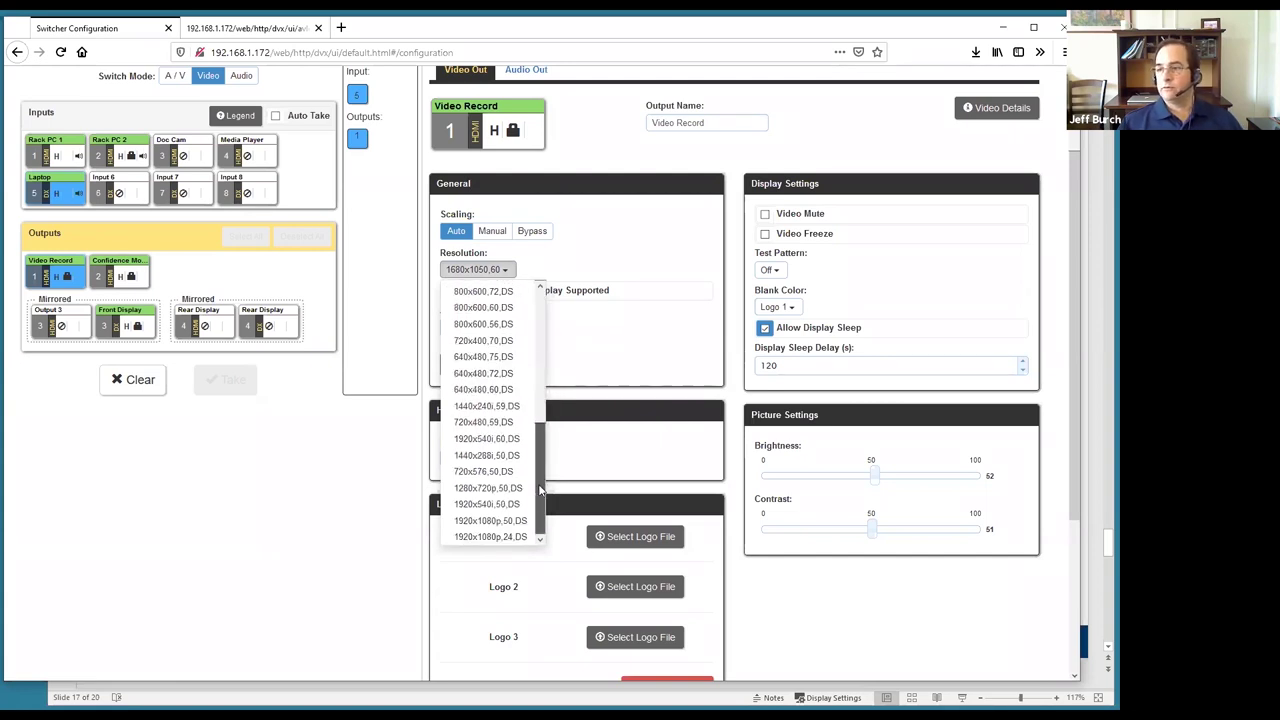
left_click(543, 266)
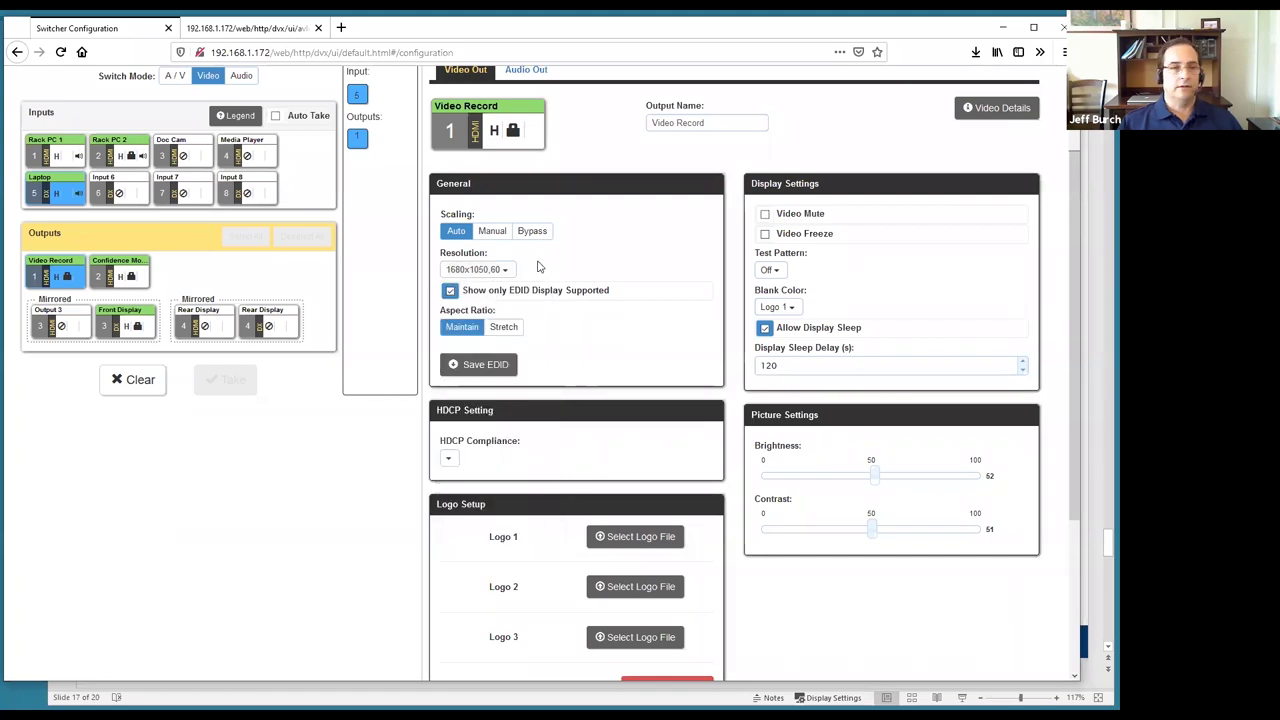
left_click(450, 291)
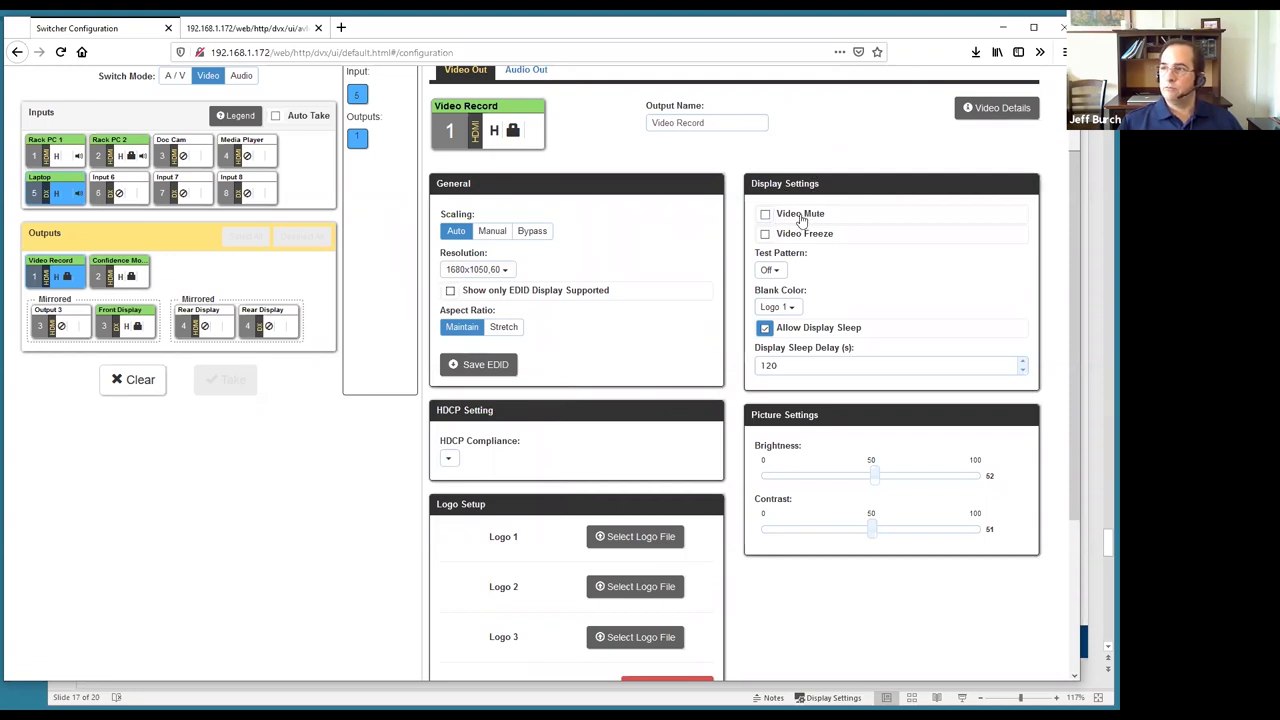
Set the Video Record output's blank color to Blue
left_click(786, 308)
left_click(780, 345)
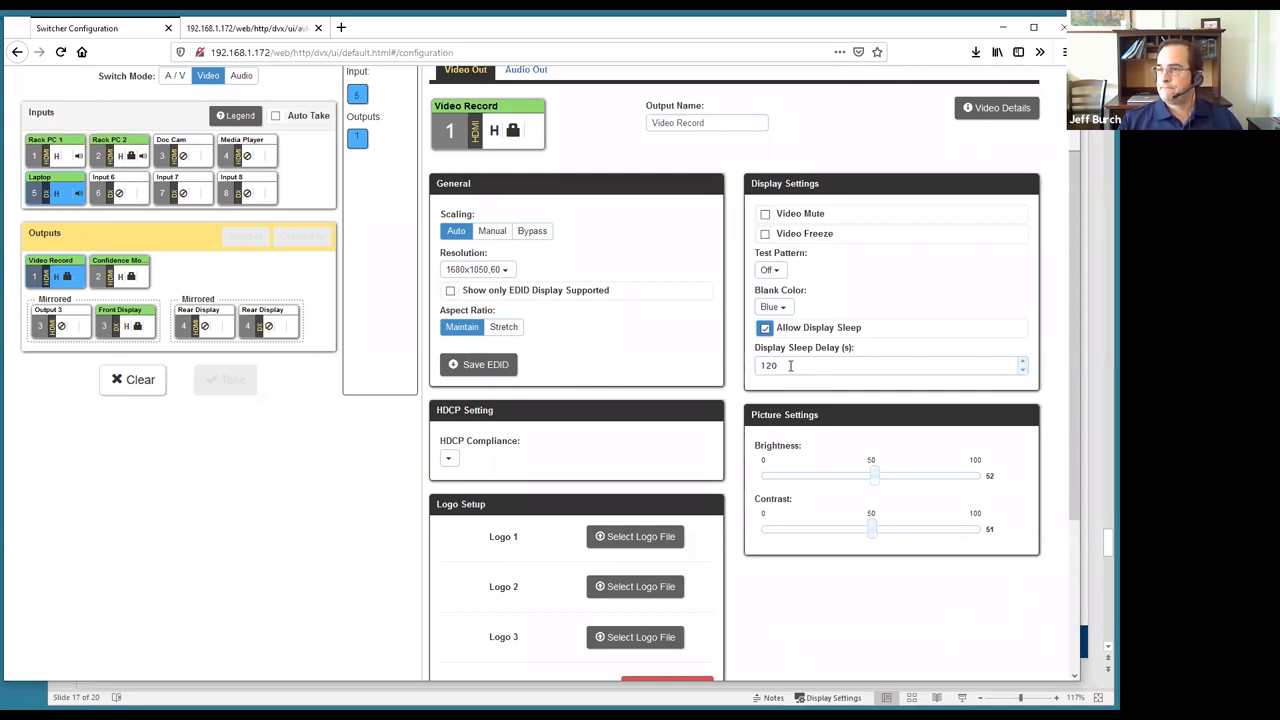
Review the Video Record output's blank color choices, logo setup, picture and on-screen display settings
left_click(786, 308)
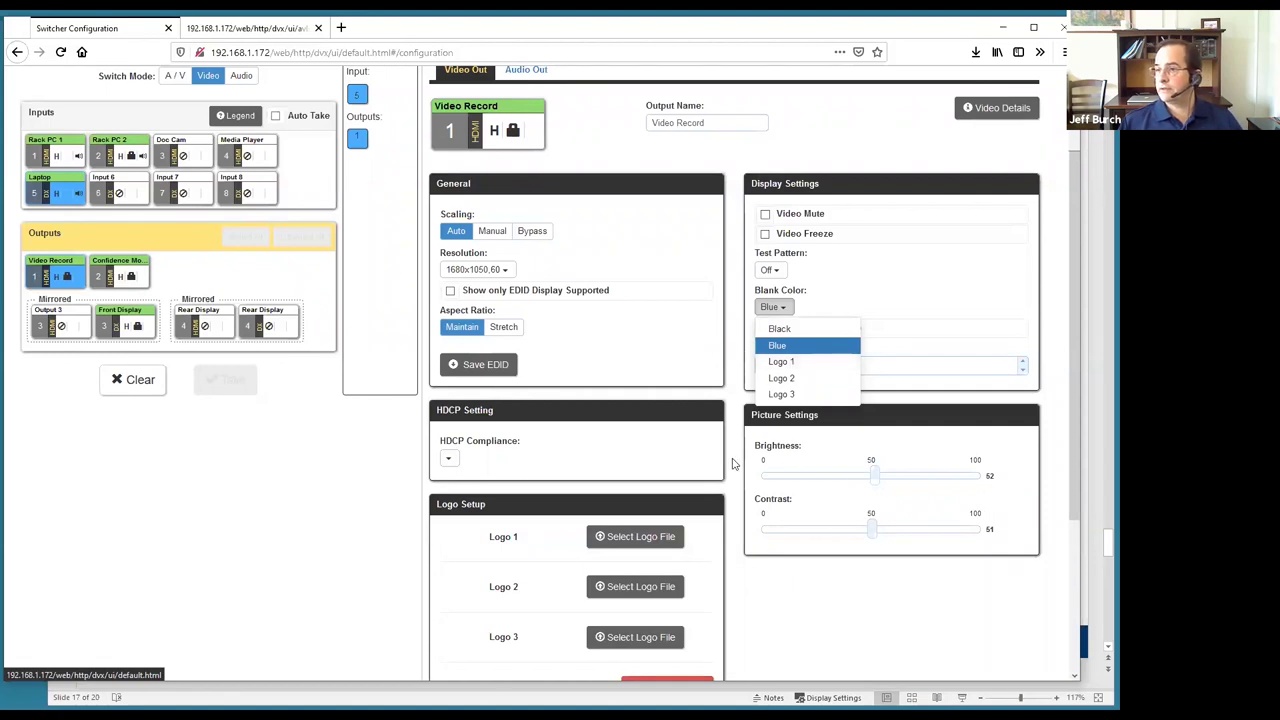
scroll(567, 423, "down", 3)
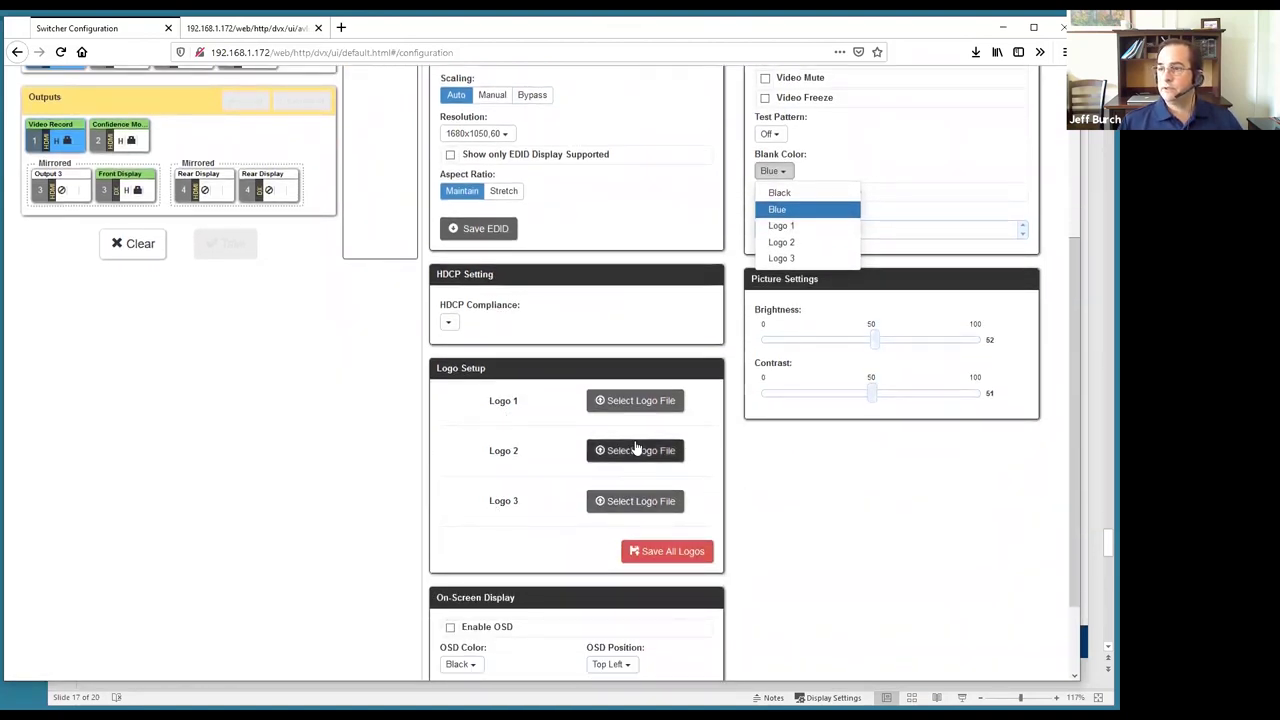
scroll(765, 545, "down", 2)
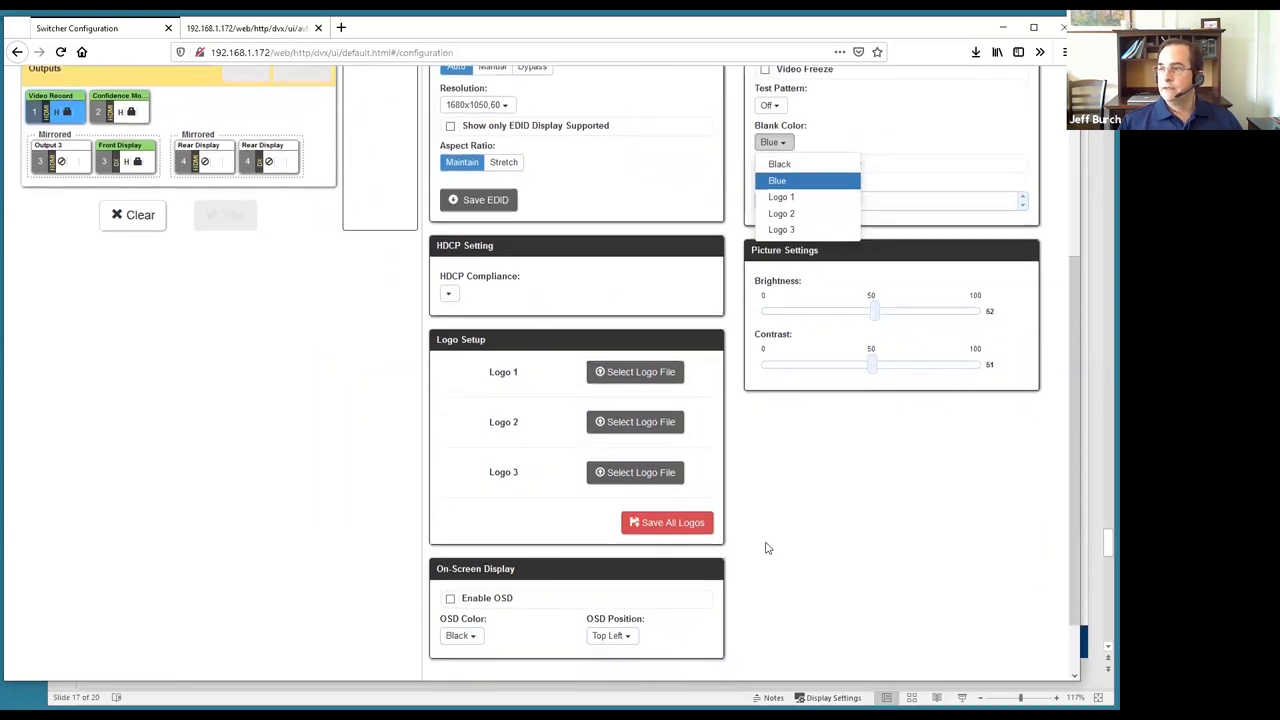
scroll(773, 423, "up", 3)
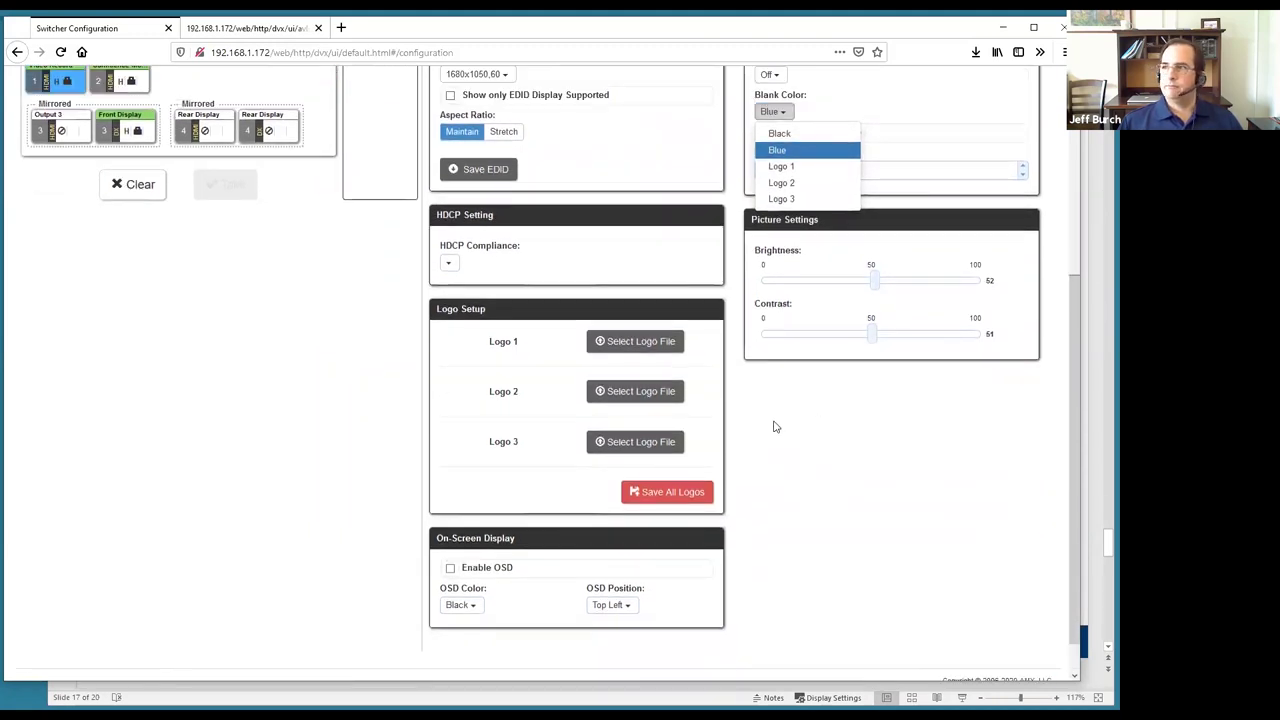
scroll(760, 520, "down", 3)
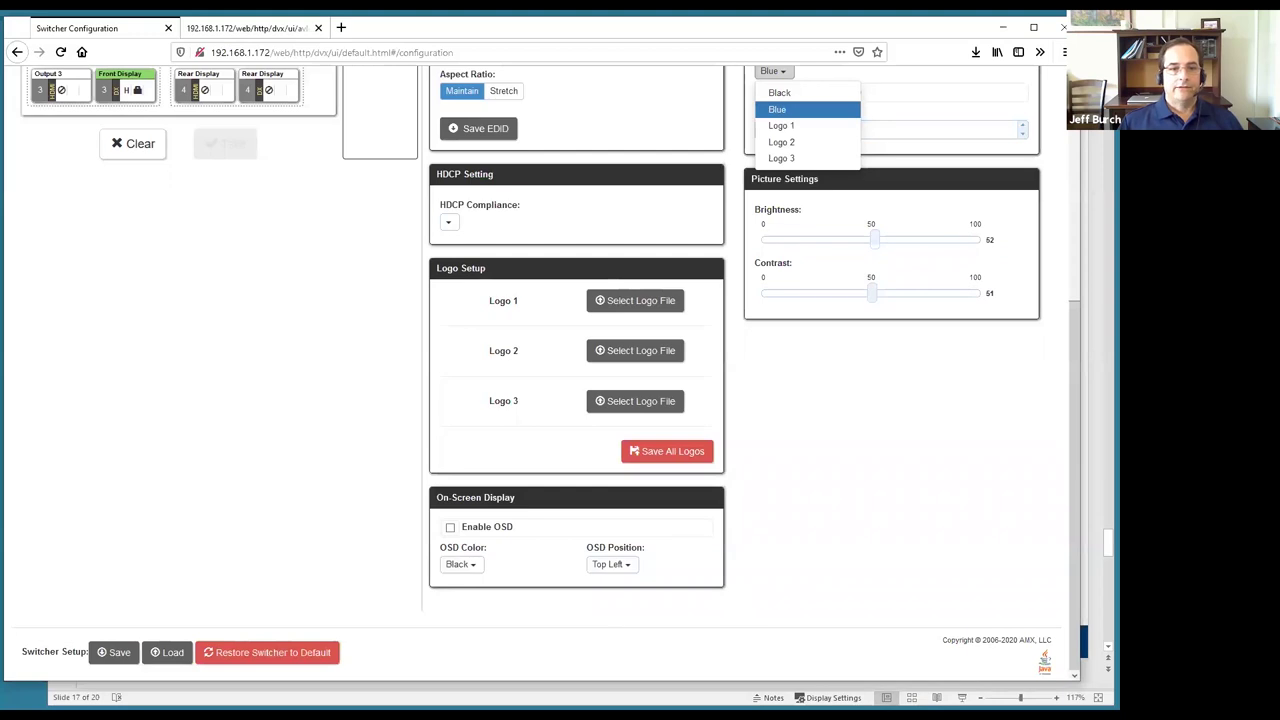
scroll(320, 428, "up", 5)
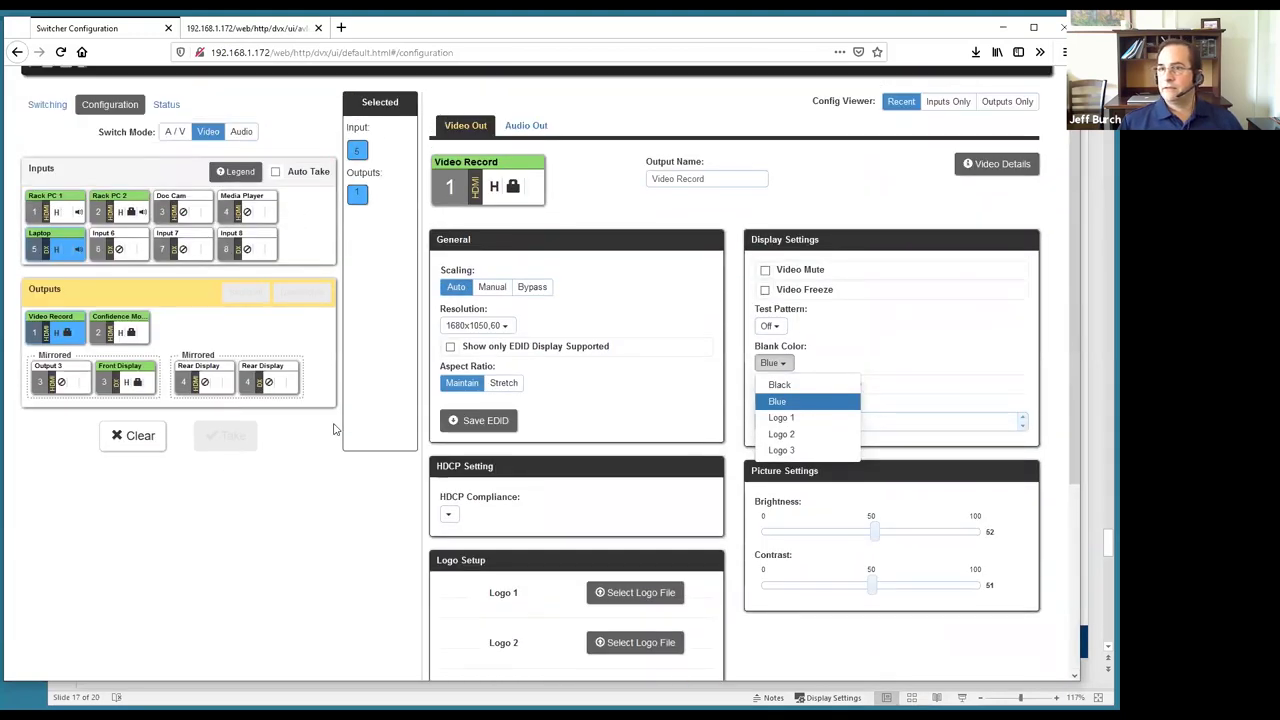
scroll(334, 428, "up", 1)
Clear the Video Record selection and change the switch mode to Audio
left_click(134, 494)
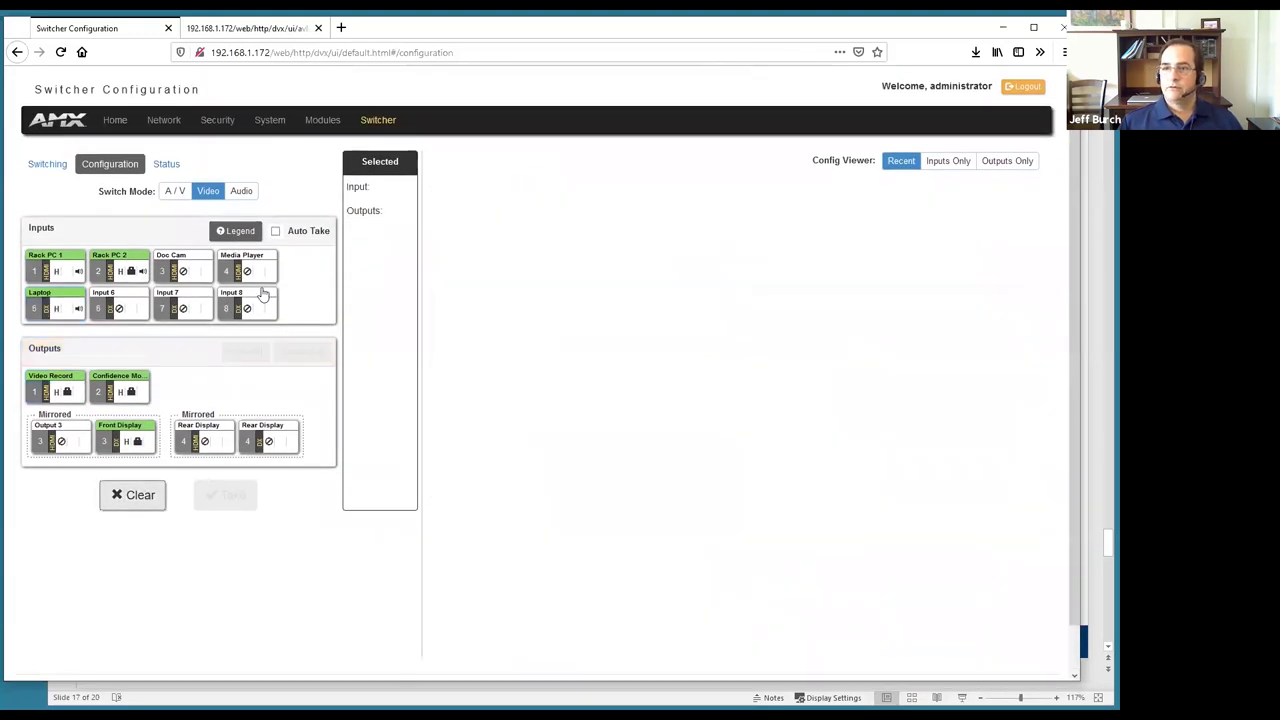
left_click(240, 192)
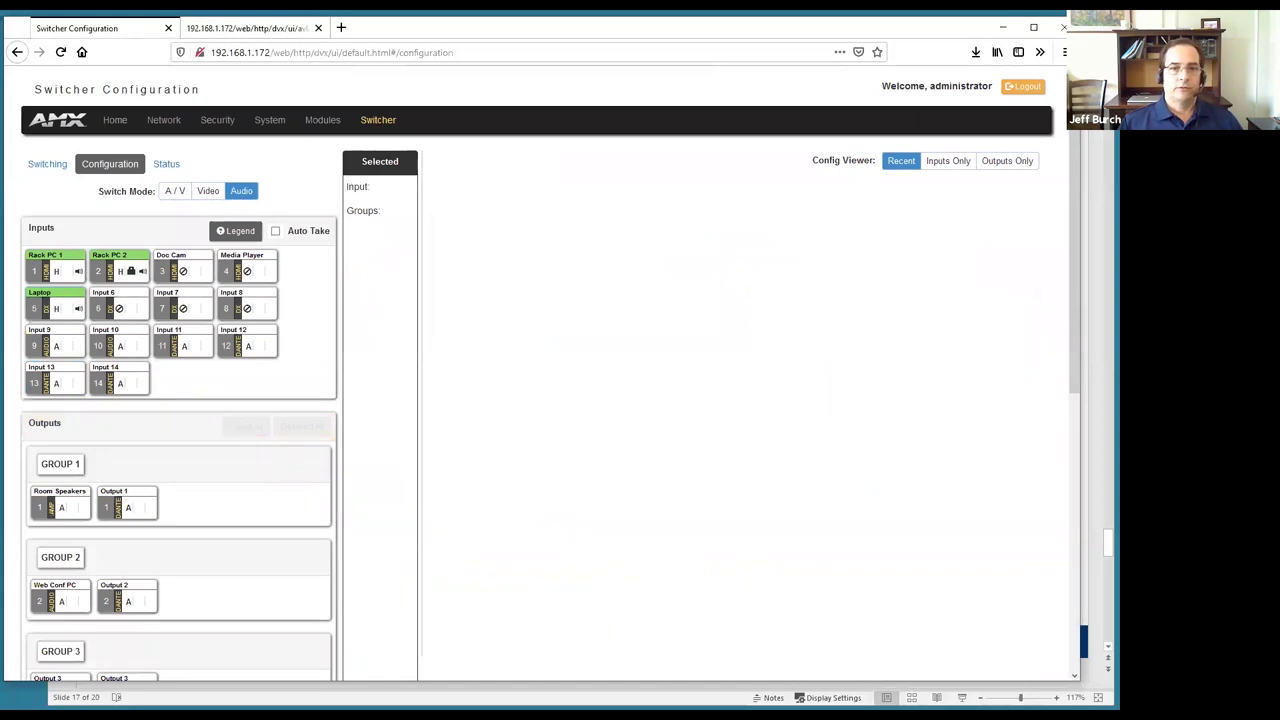
Select the Rack PC 1 input and review its audio EDID mode choices without changing the mode
left_click(48, 271)
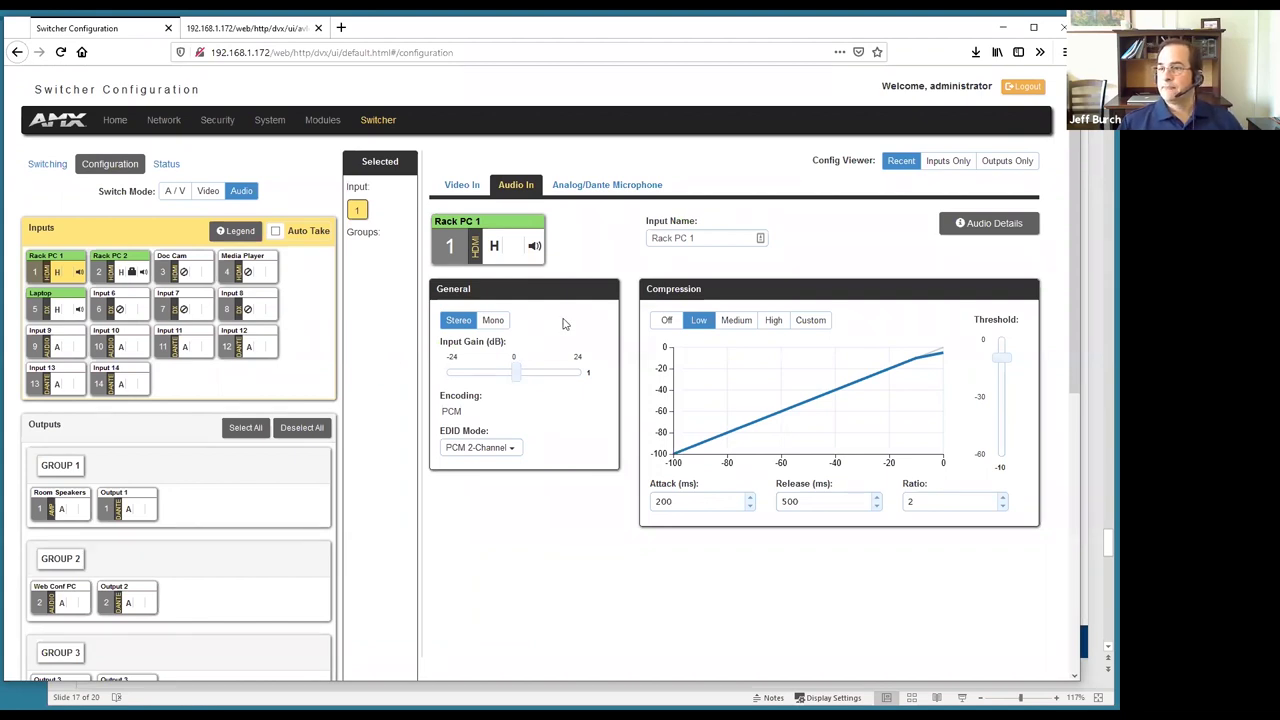
left_click(512, 448)
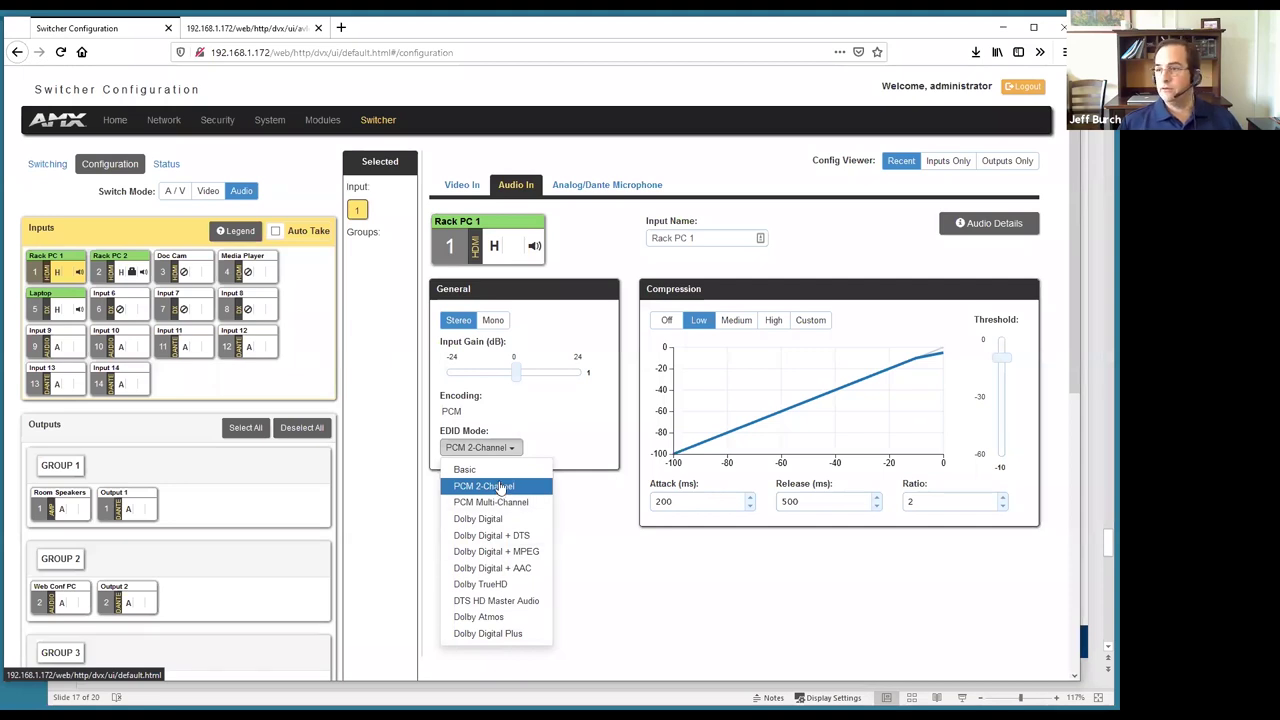
left_click(535, 437)
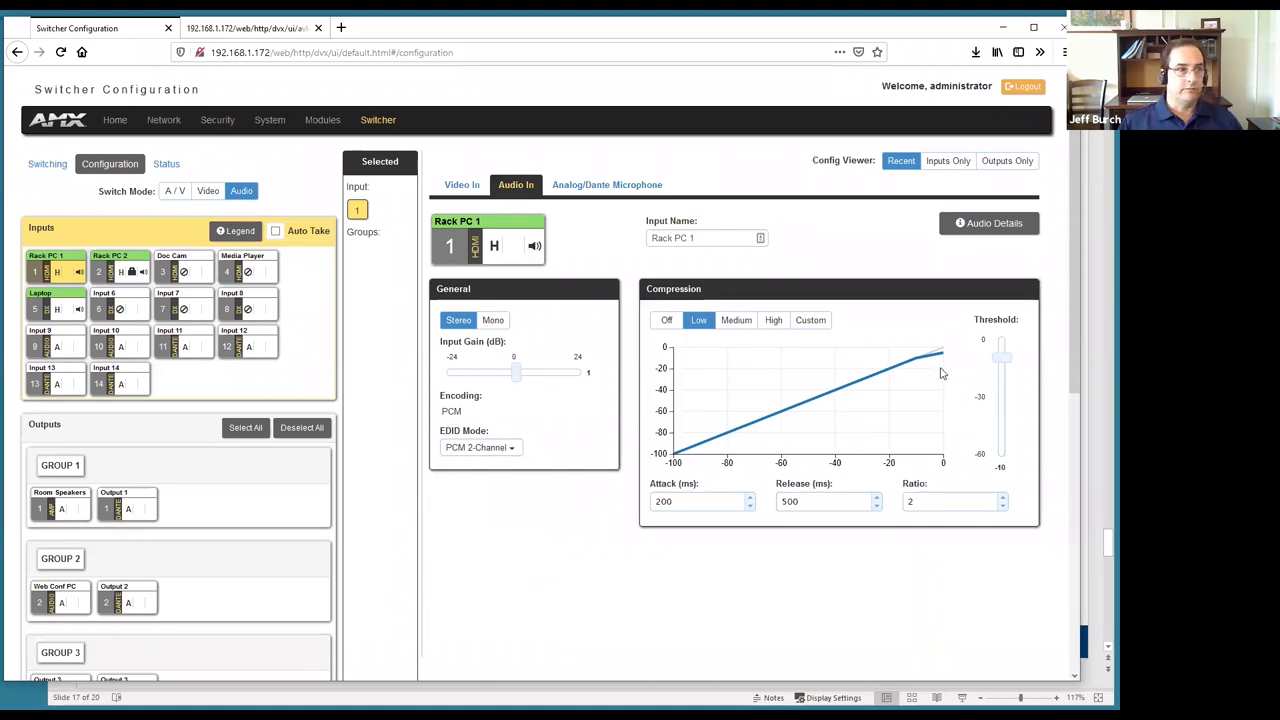
Apply Medium compression to Rack PC 1, then customize it with a threshold of -19 and a release of 199 ms
left_click(1002, 357)
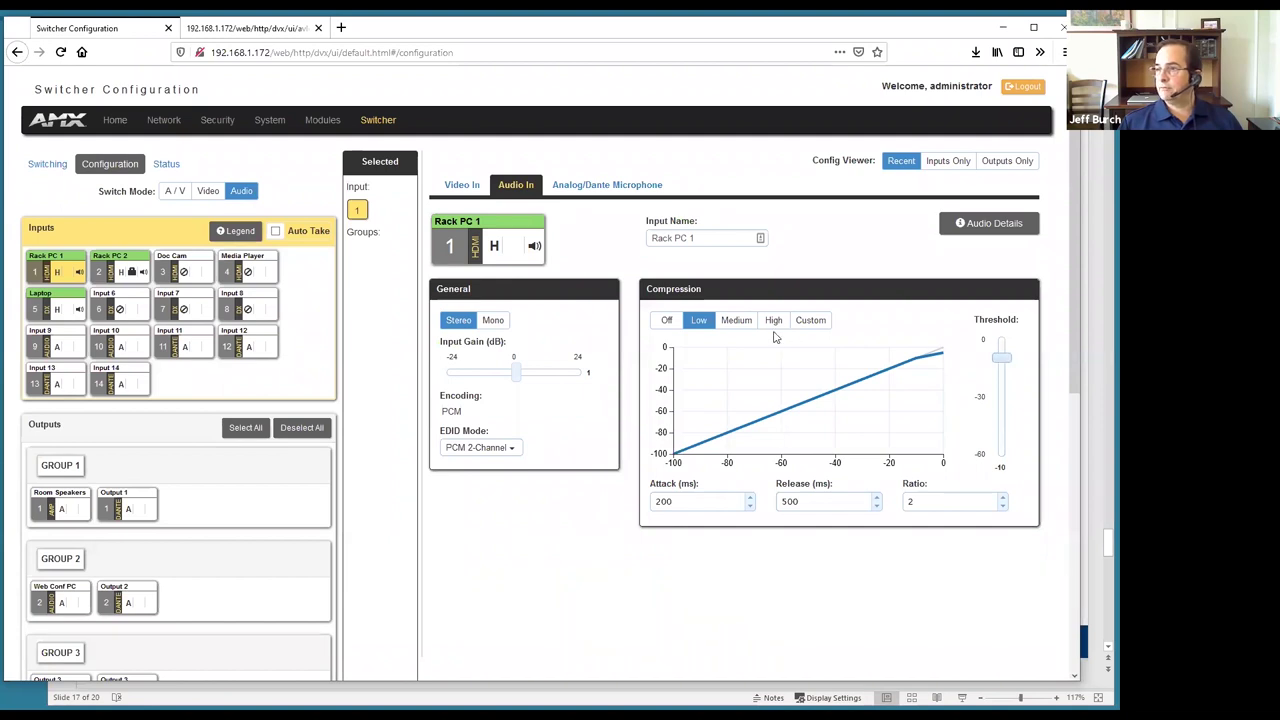
left_click(736, 321)
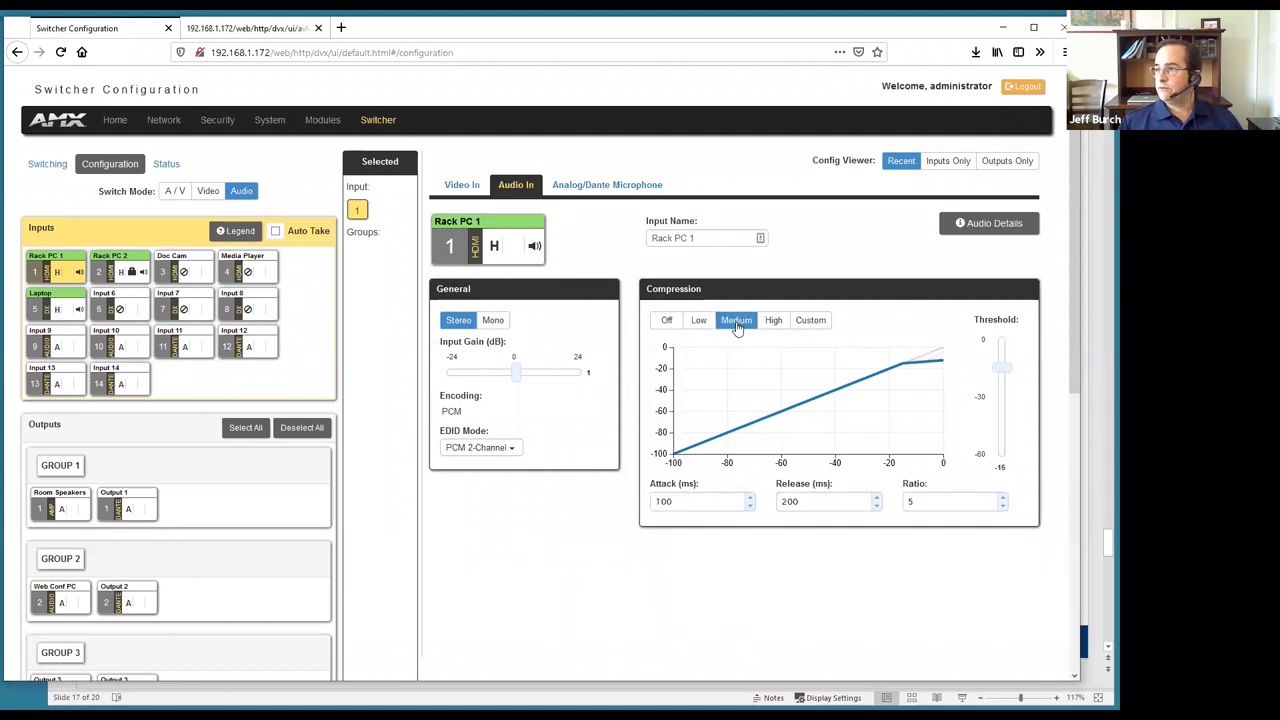
left_click_drag(1004, 376, 1003, 381)
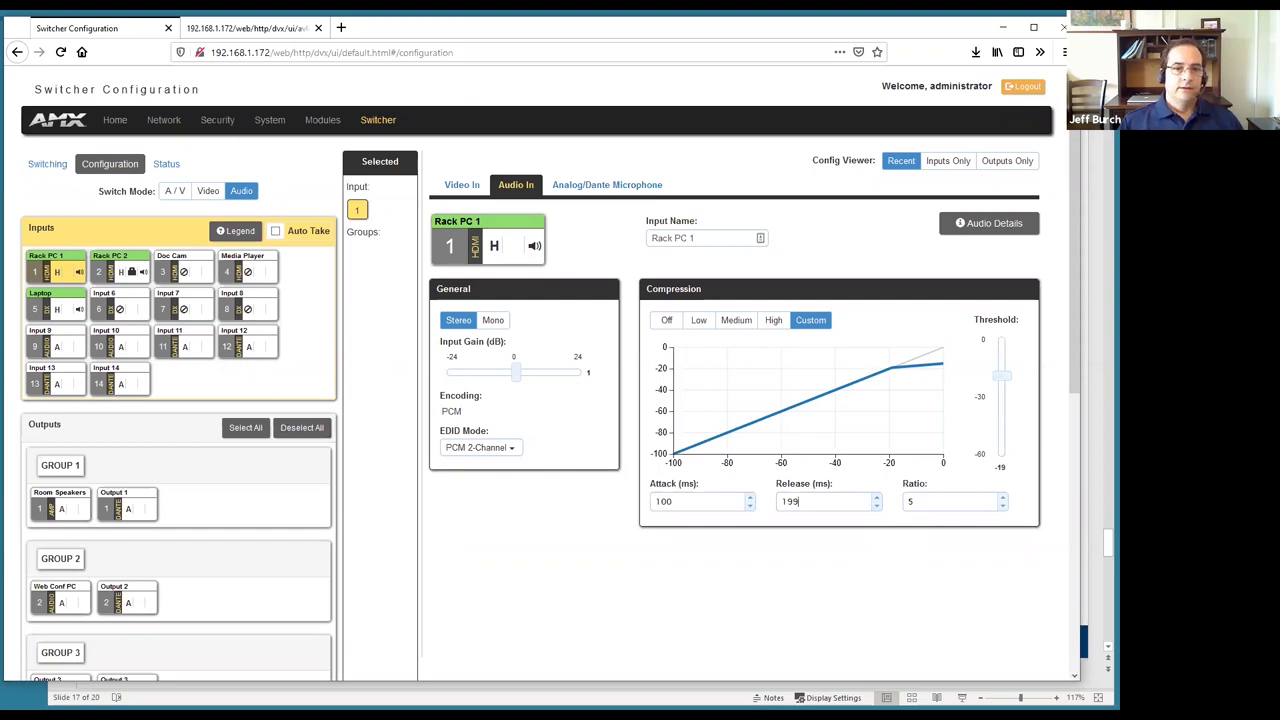
View the Analog/Dante microphone settings, then switch to PowerPoint and examine the training environment's system diagram on slide 17
left_click(615, 186)
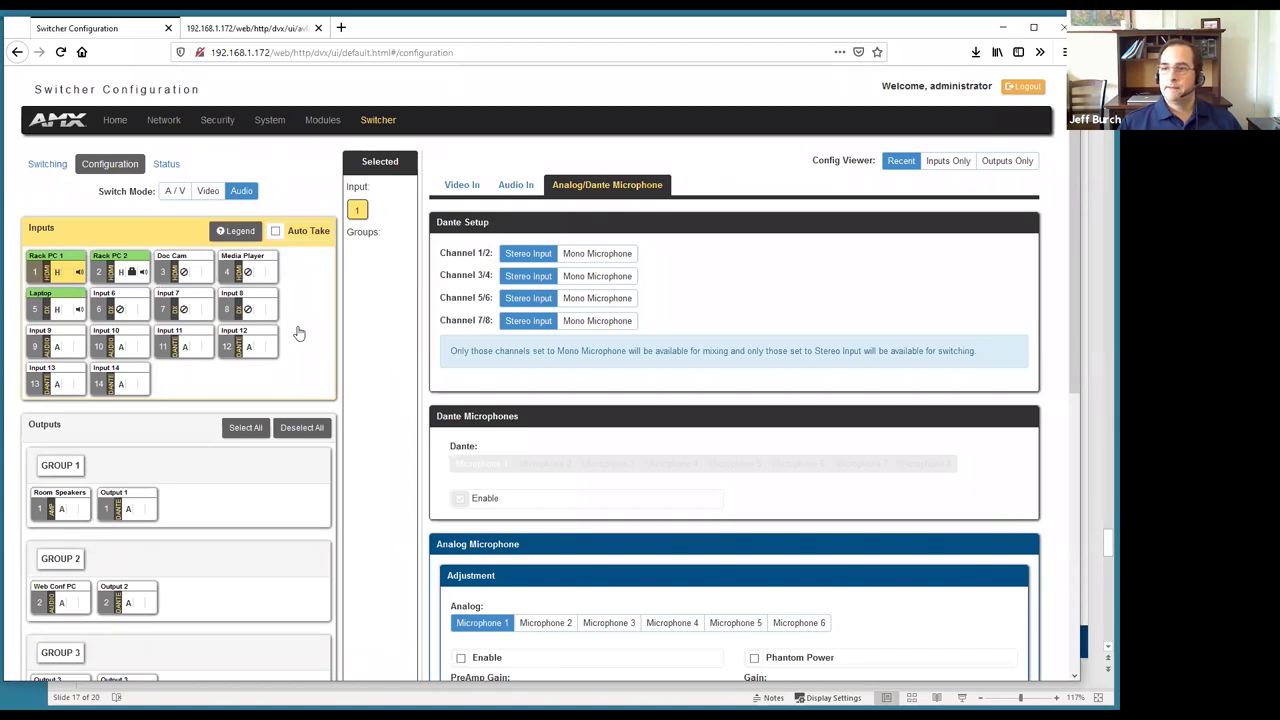
left_click(1076, 300)
scroll(589, 336, "up", 2)
scroll(608, 343, "down", 1)
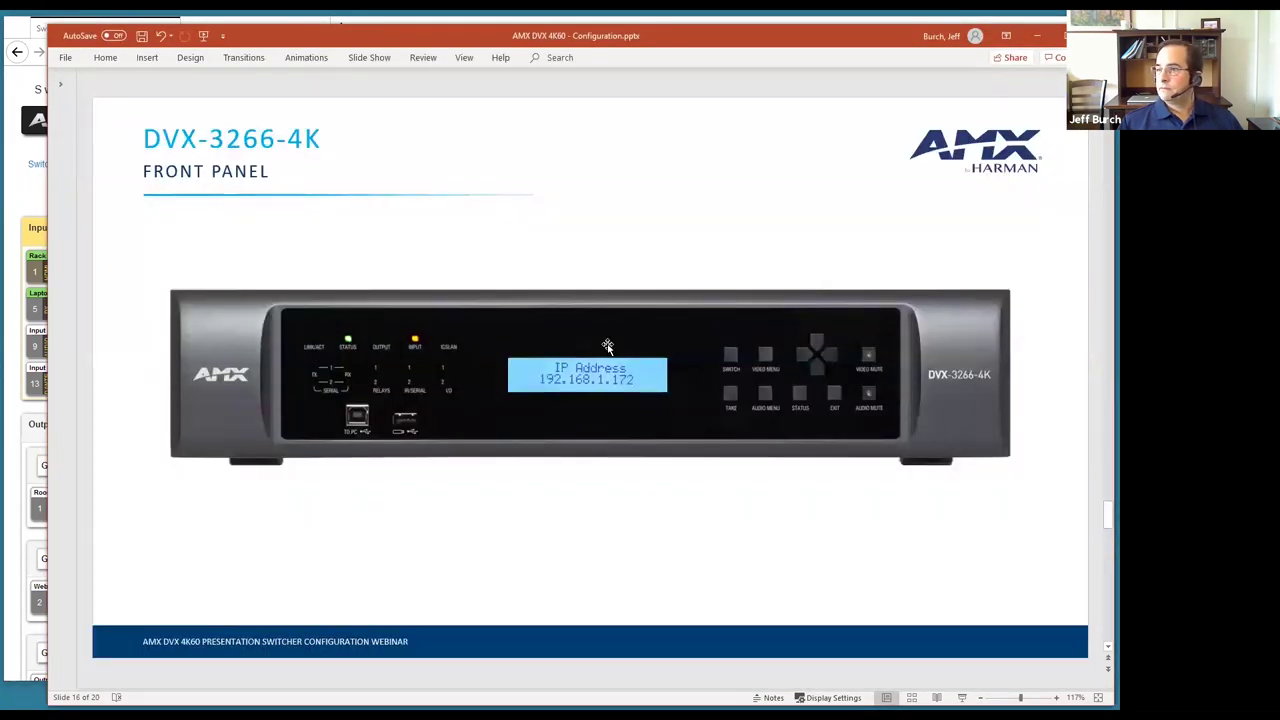
scroll(607, 345, "down", 1)
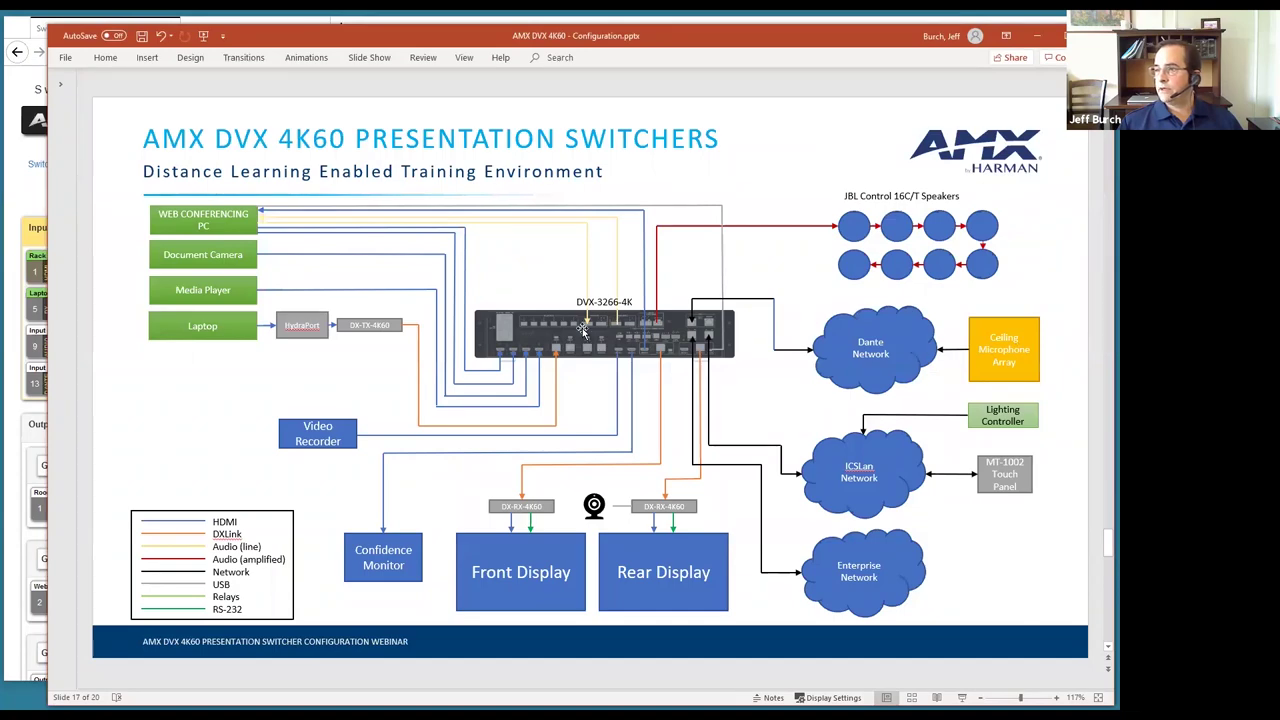
Return to the switcher's web page and set Dante channels 1/2 and 3/4 to Mono Microphone
left_click(17, 409)
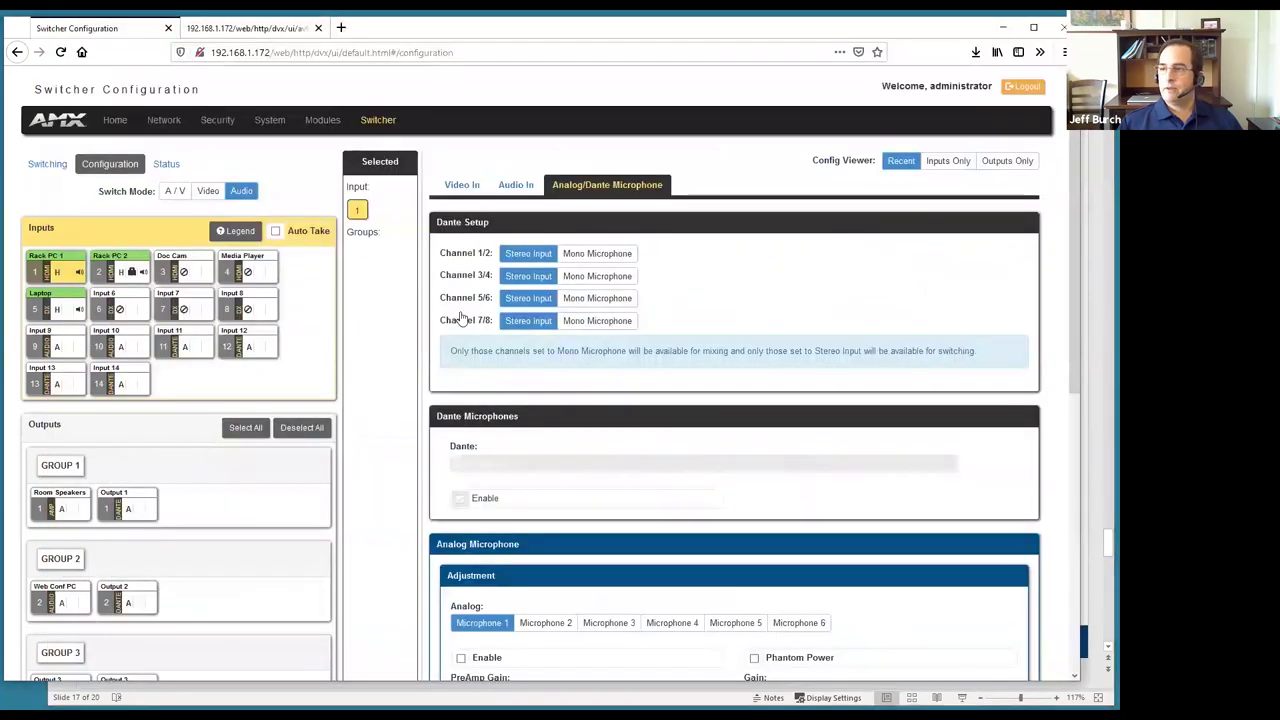
left_click(594, 257)
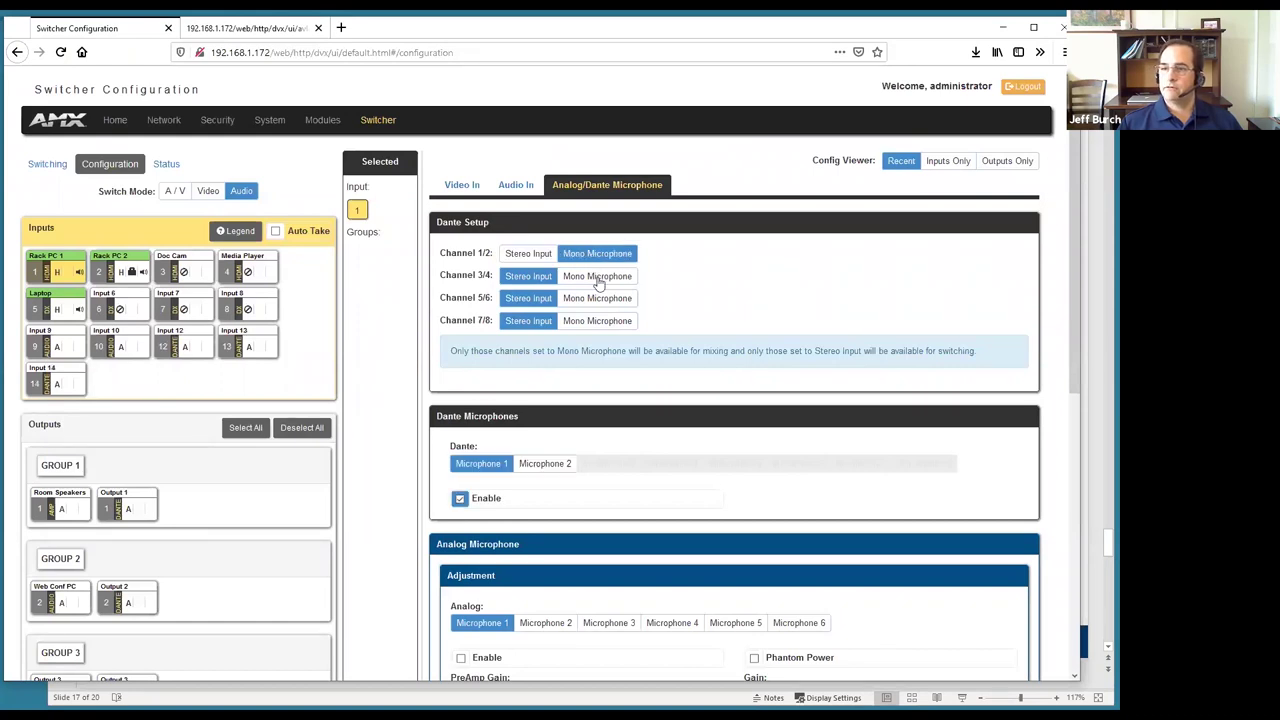
left_click(594, 277)
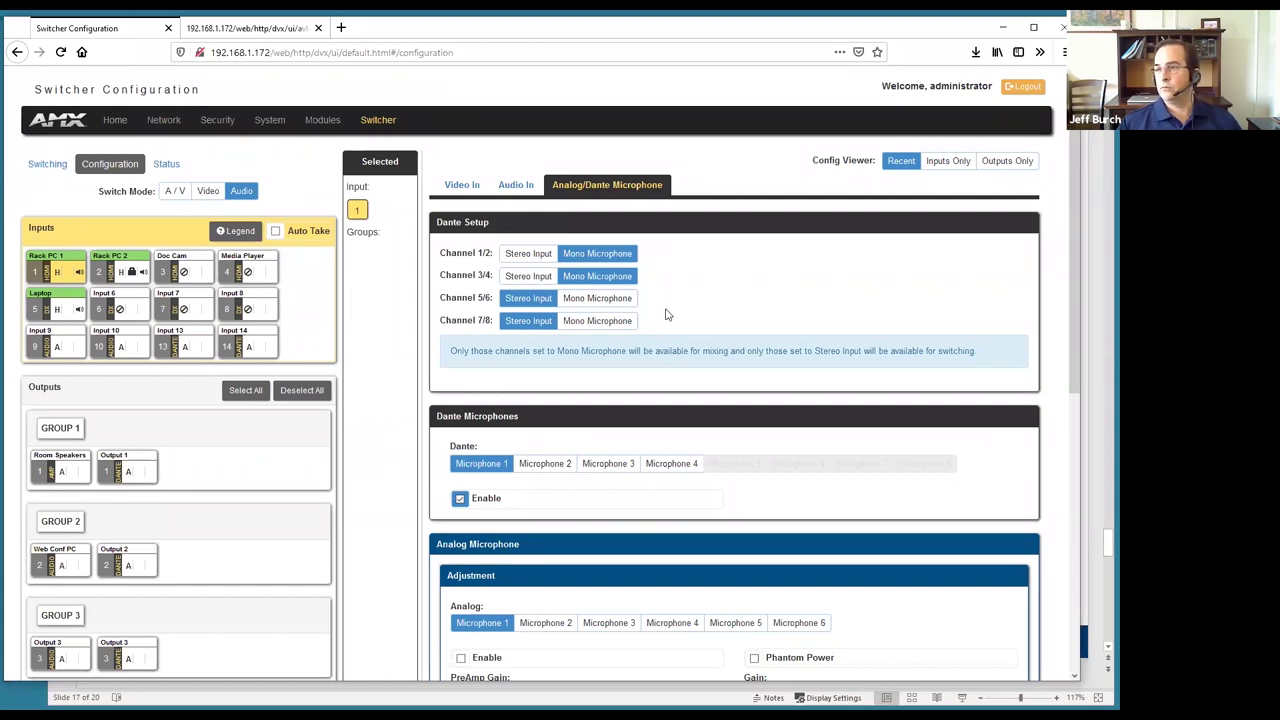
Adjust equalizer band 1 of analog Microphone 1 to a frequency of 99 and a gain of 8
scroll(662, 322, "down", 1)
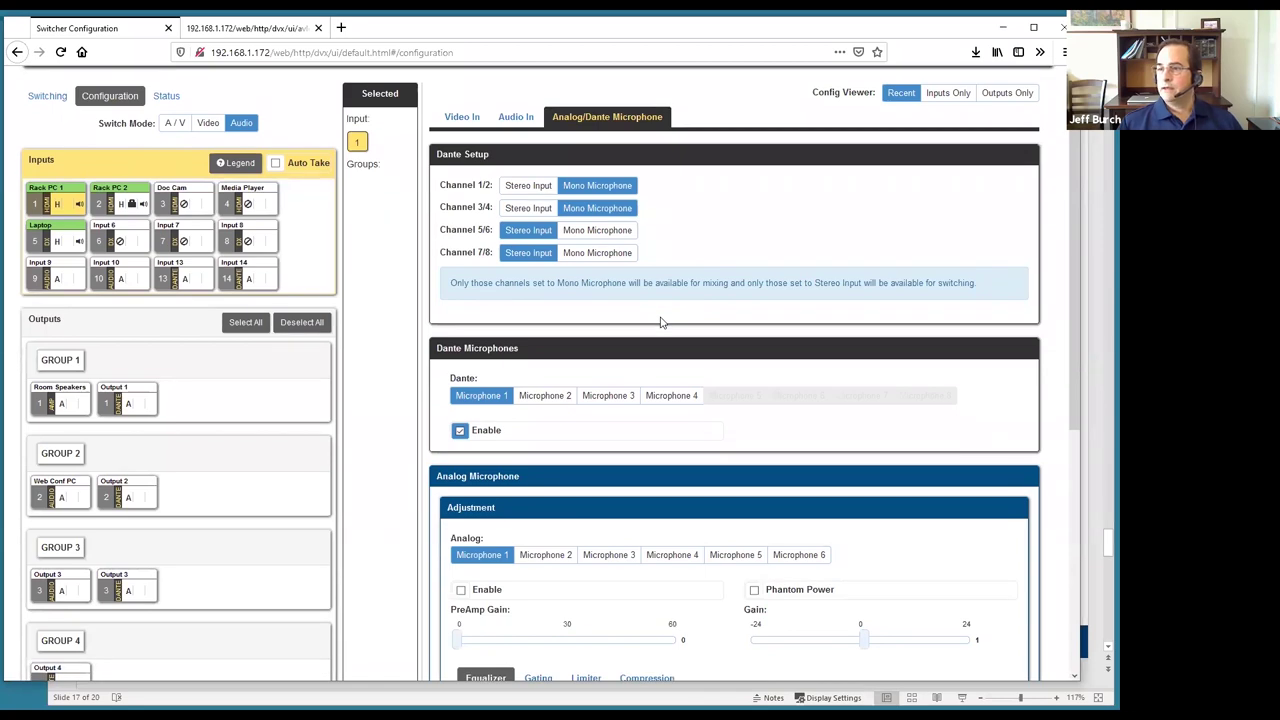
scroll(655, 340, "down", 2)
scroll(600, 290, "down", 3)
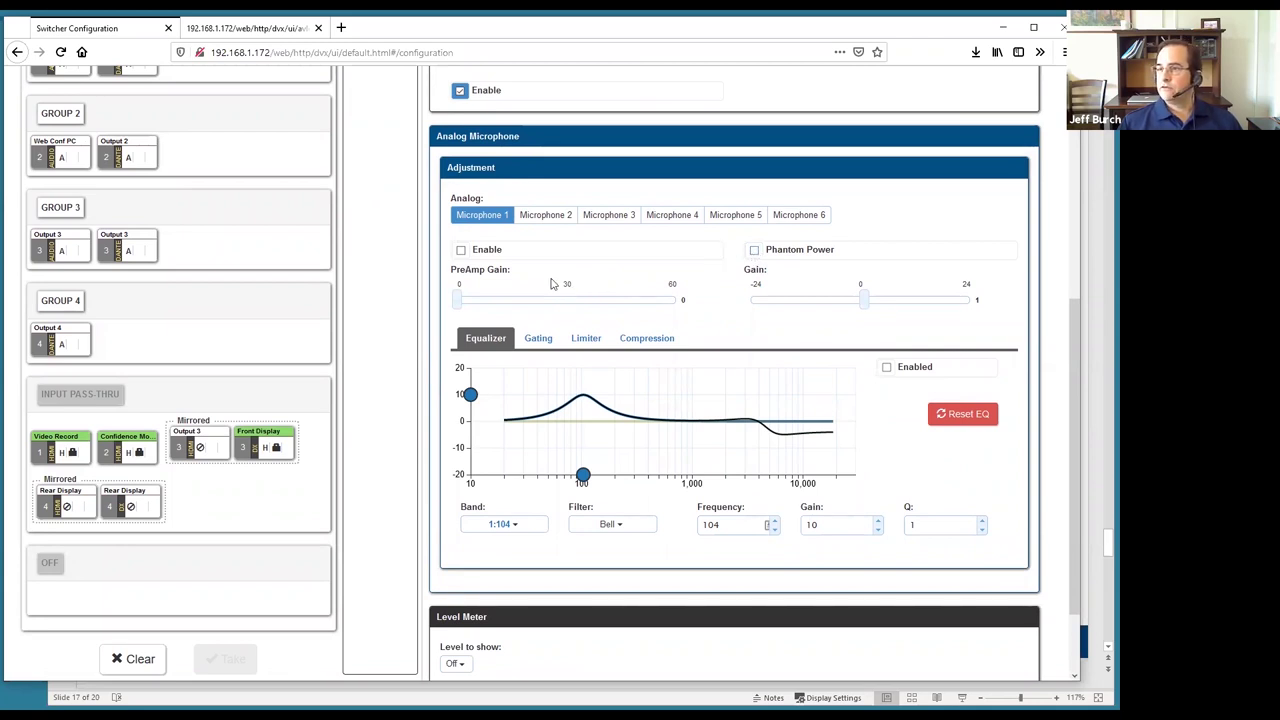
mouse_move(461, 303)
left_mouse_down()
mouse_move(617, 304)
mouse_move(437, 306)
left_mouse_up()
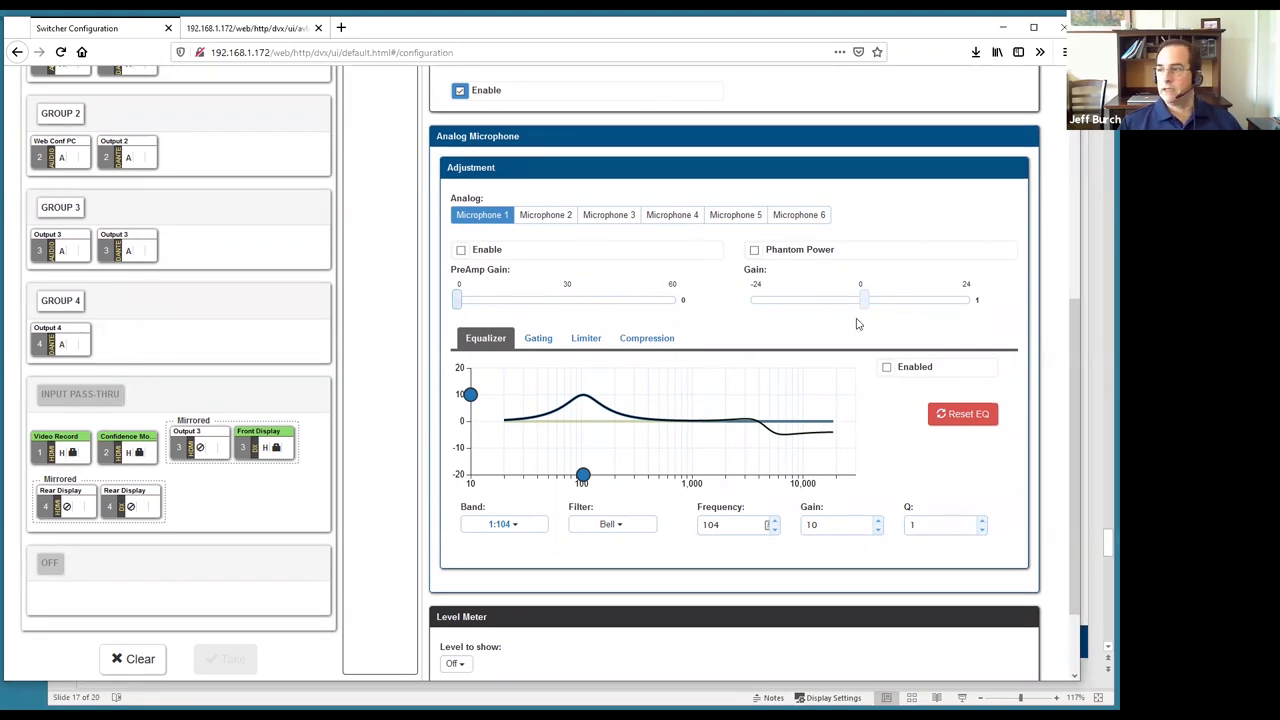
scroll(862, 321, "down", 2)
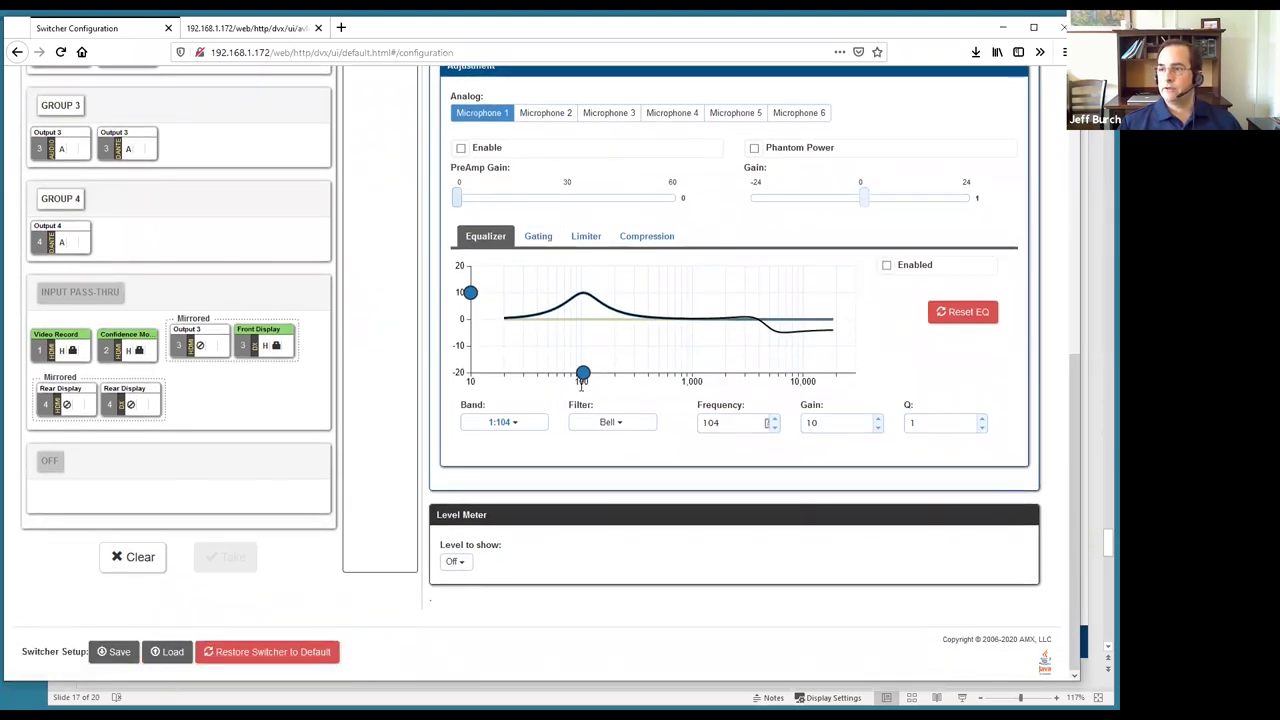
mouse_move(583, 373)
left_mouse_down()
mouse_move(609, 372)
mouse_move(573, 373)
left_mouse_up()
mouse_move(470, 292)
left_mouse_down()
mouse_move(470, 340)
mouse_move(470, 297)
left_mouse_up()
mouse_move(573, 373)
left_mouse_down()
mouse_move(592, 375)
mouse_move(581, 373)
left_mouse_up()
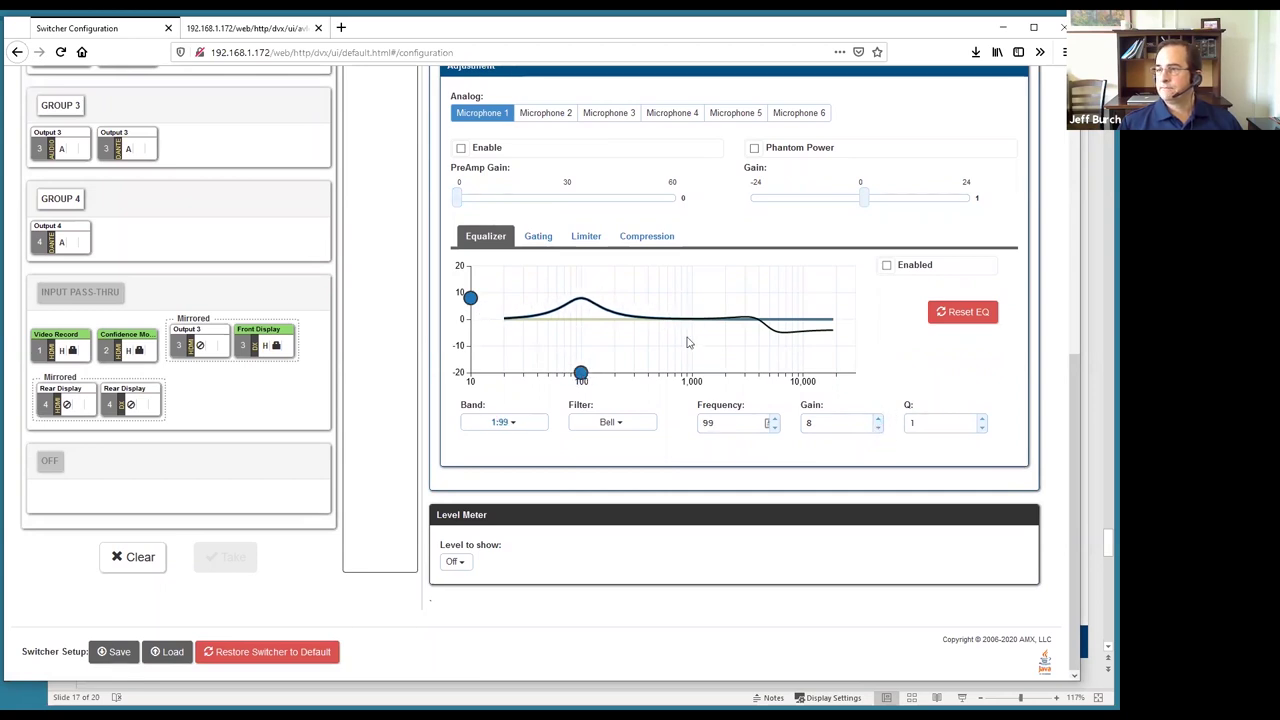
Review the gating, limiter and compression settings of analog Microphone 1
left_click(537, 240)
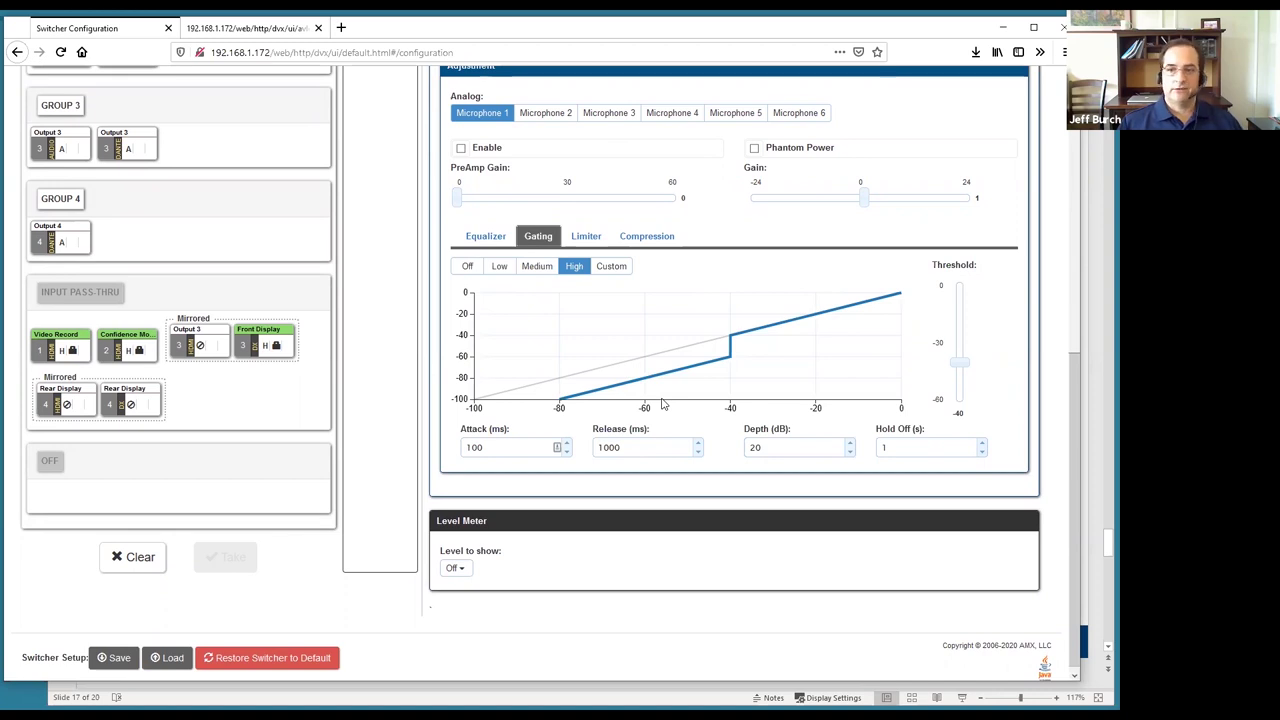
left_click(593, 238)
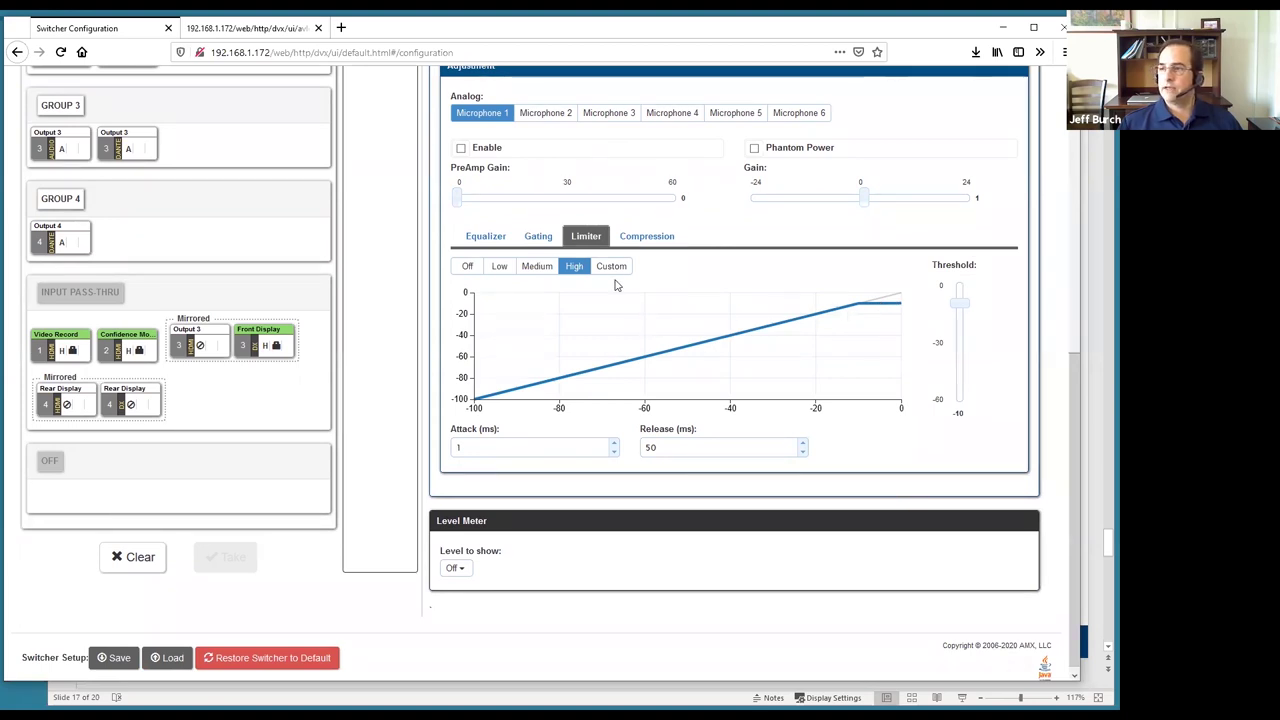
left_click(649, 239)
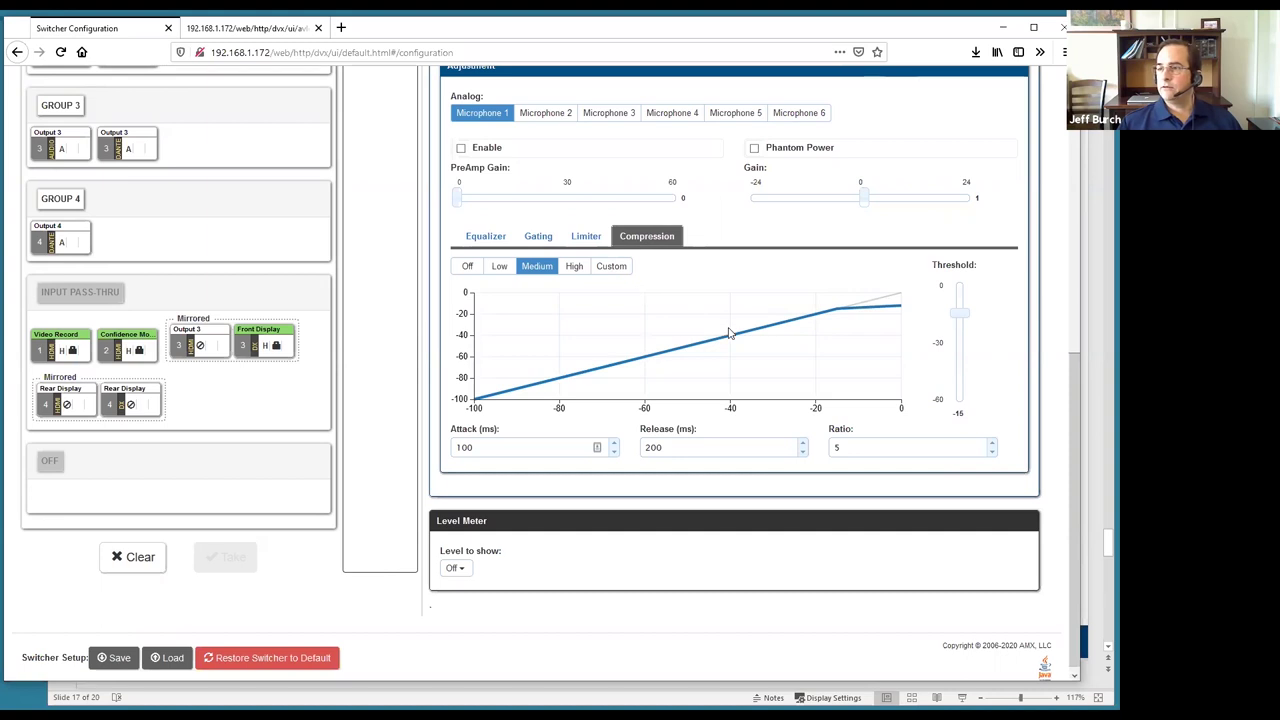
Set the level meter to show Audio Group 1L
scroll(730, 334, "down", 1)
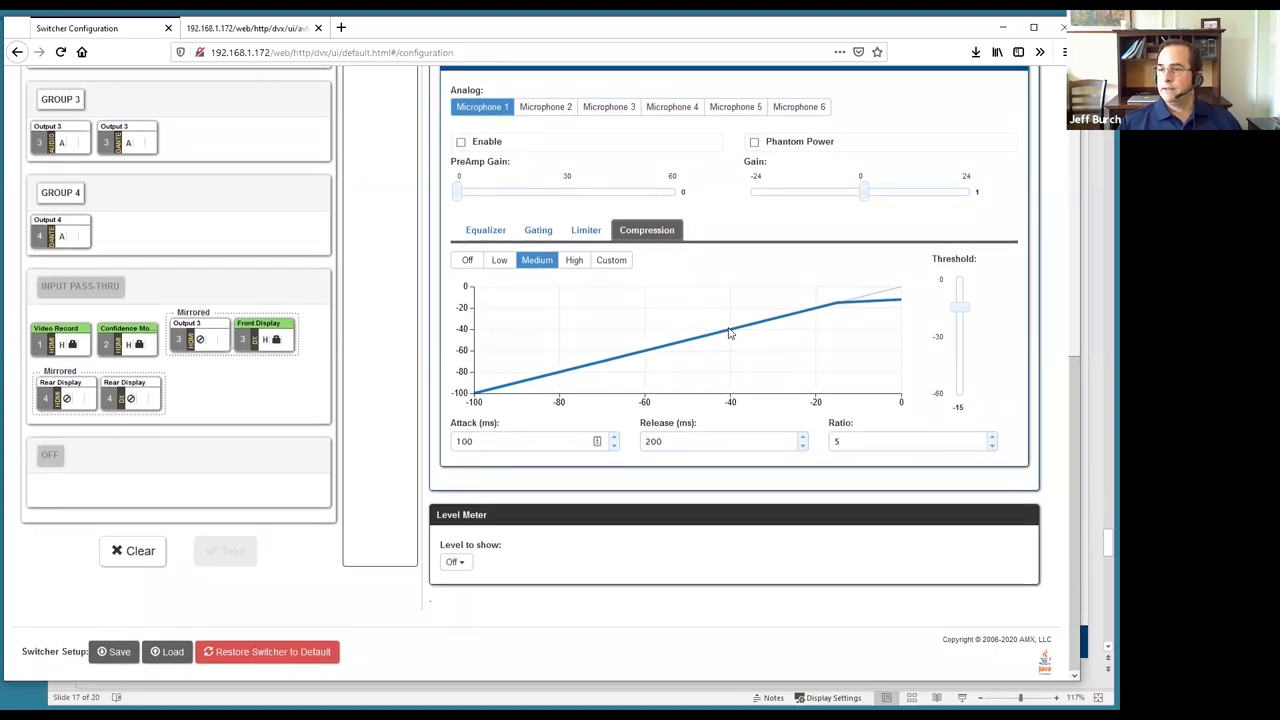
left_click(462, 562)
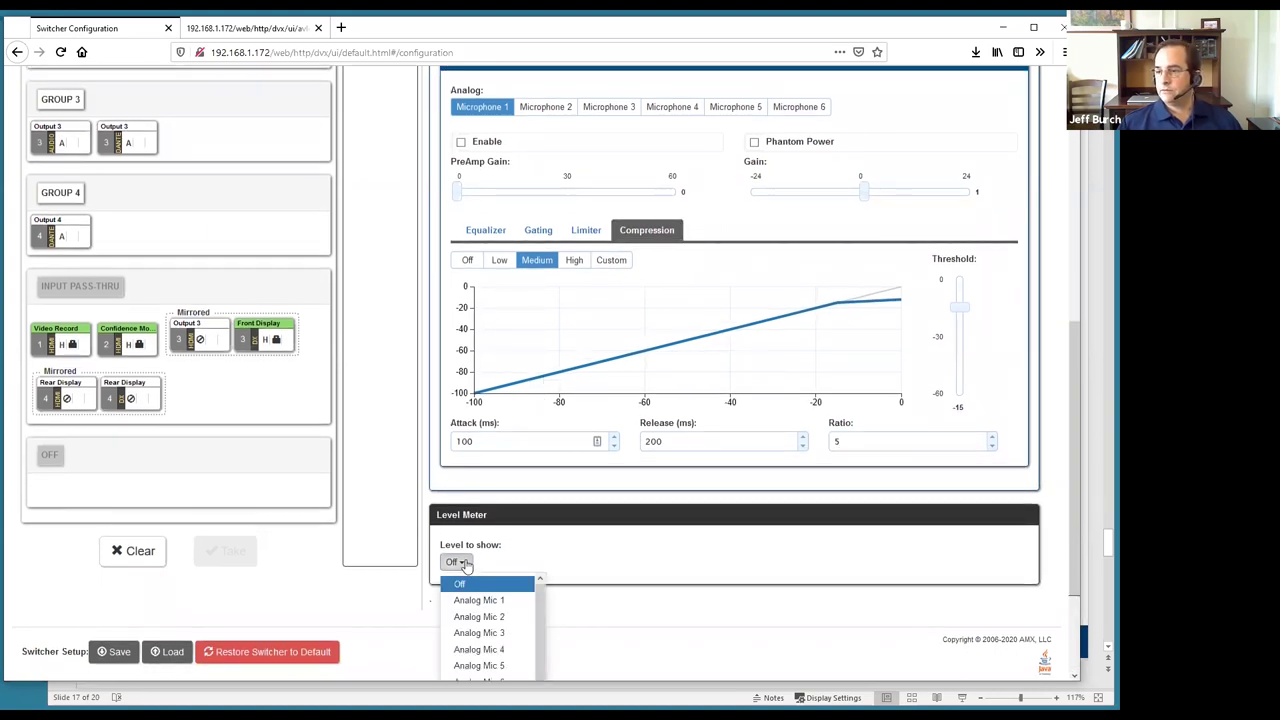
scroll(468, 565, "down", 3)
left_click(485, 672)
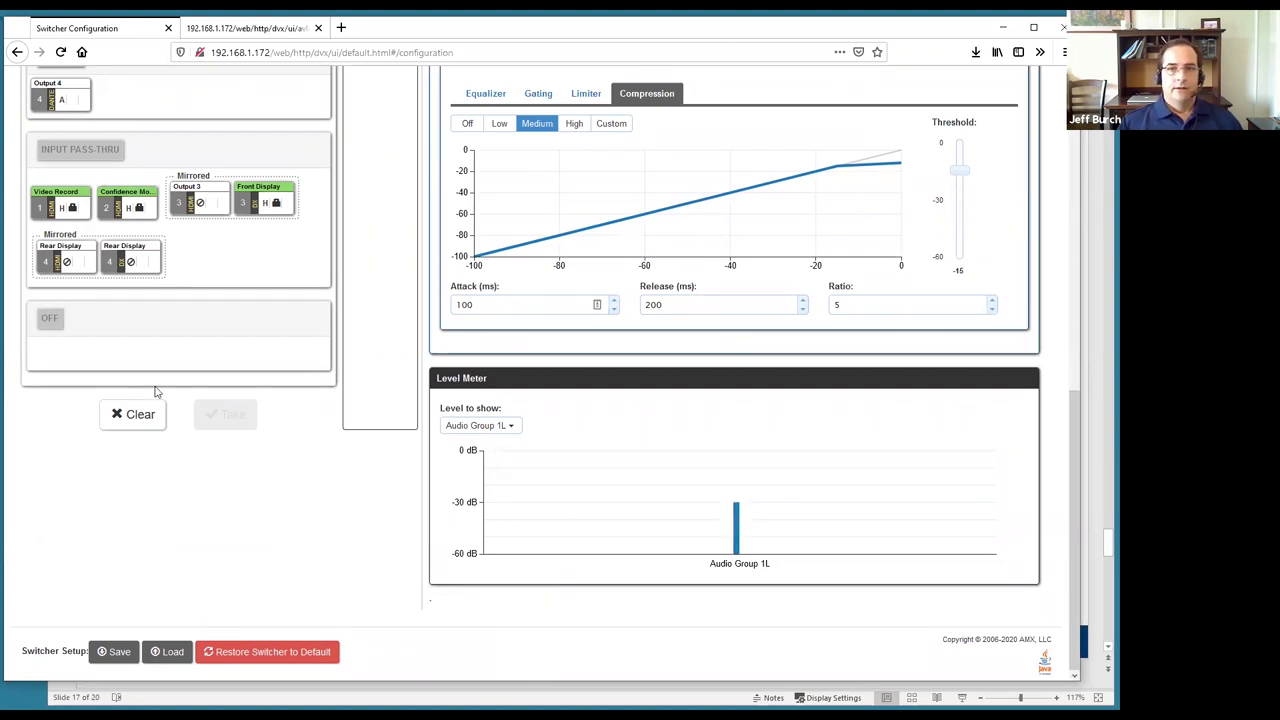
Clear the Rack PC 1 input selection
scroll(314, 451, "up", 5)
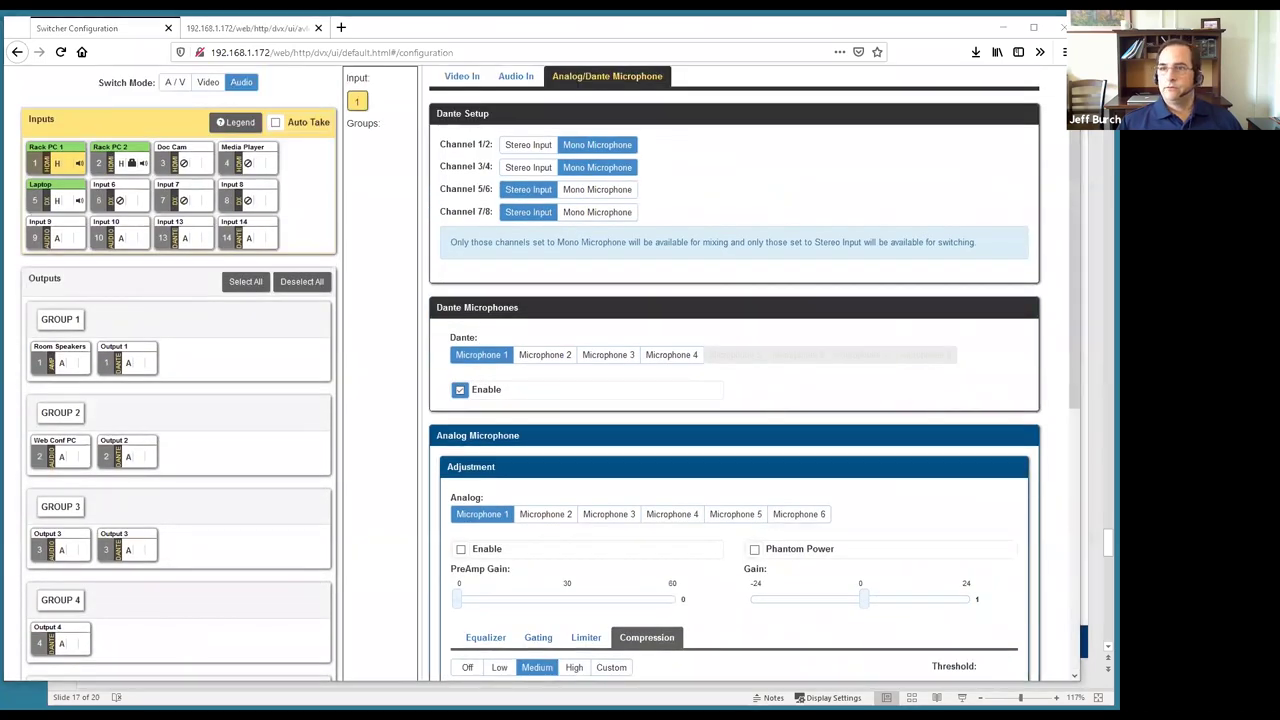
scroll(223, 420, "down", 3)
left_click(135, 621)
Examine how the audio outputs are arranged in Groups 1 to 4, Input Pass-Thru and Off
scroll(222, 434, "up", 3)
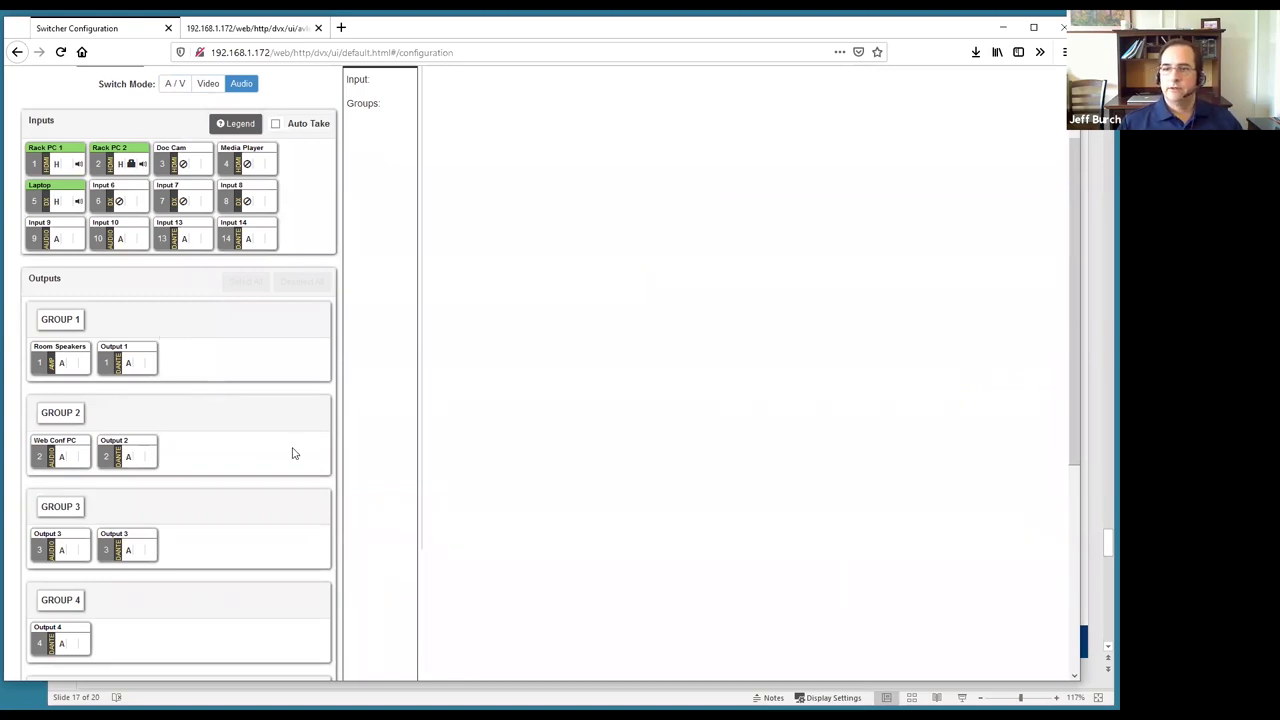
scroll(127, 343, "down", 3)
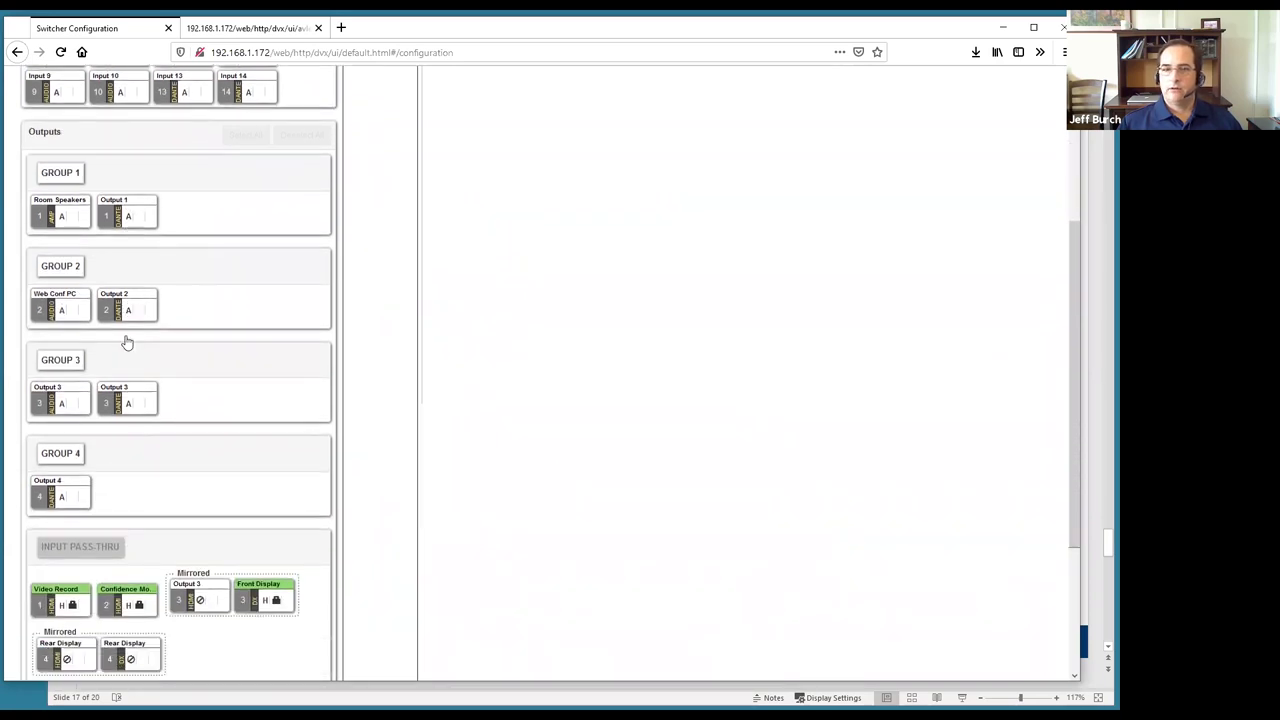
scroll(127, 343, "down", 1)
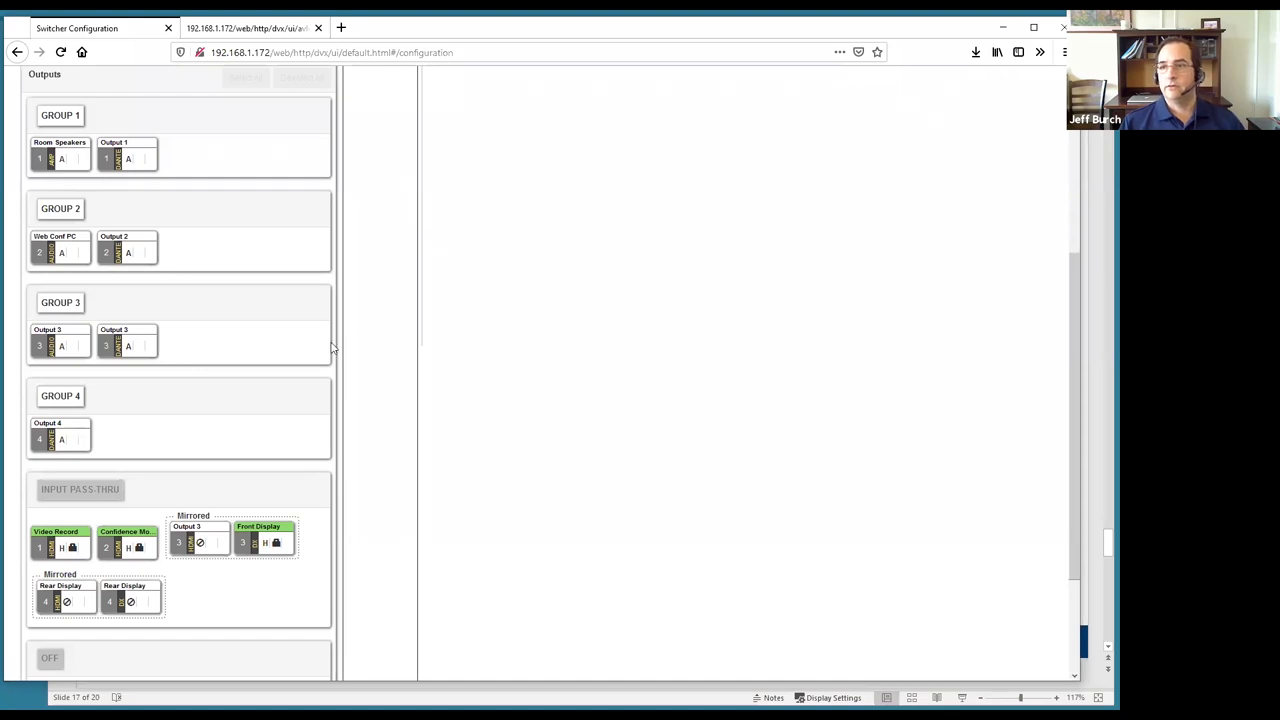
scroll(345, 354, "up", 3)
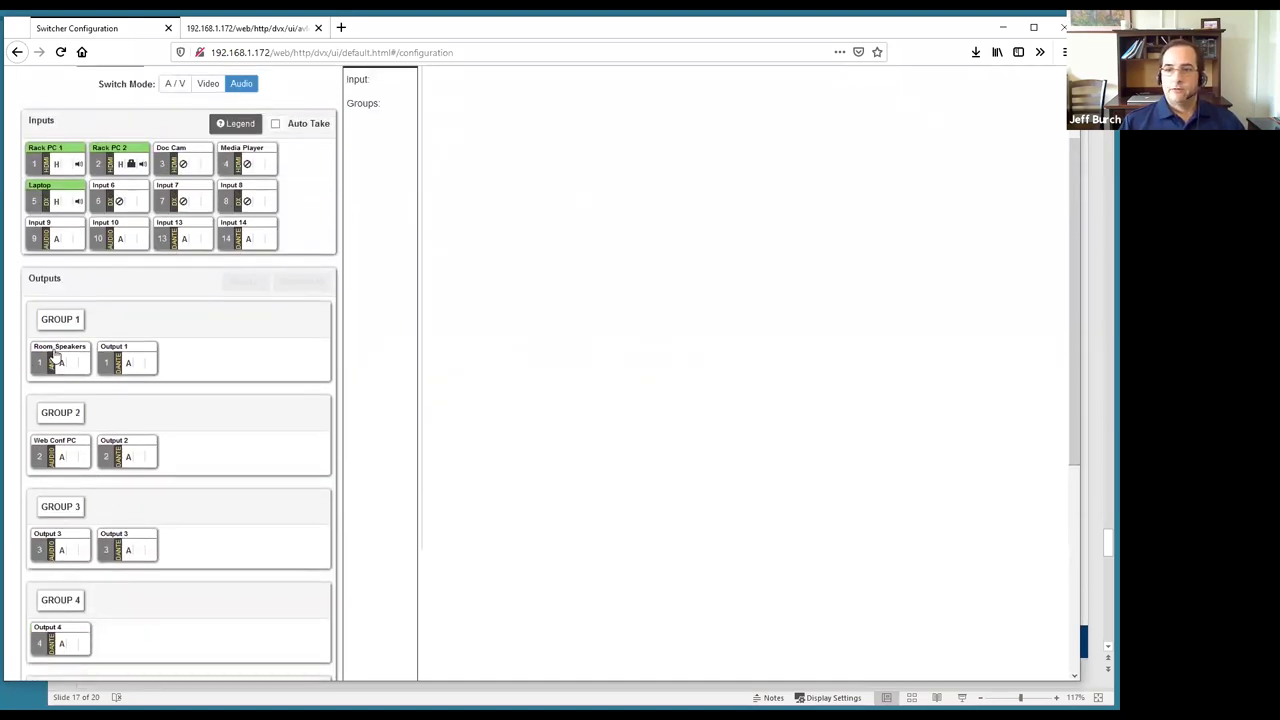
scroll(90, 333, "down", 2)
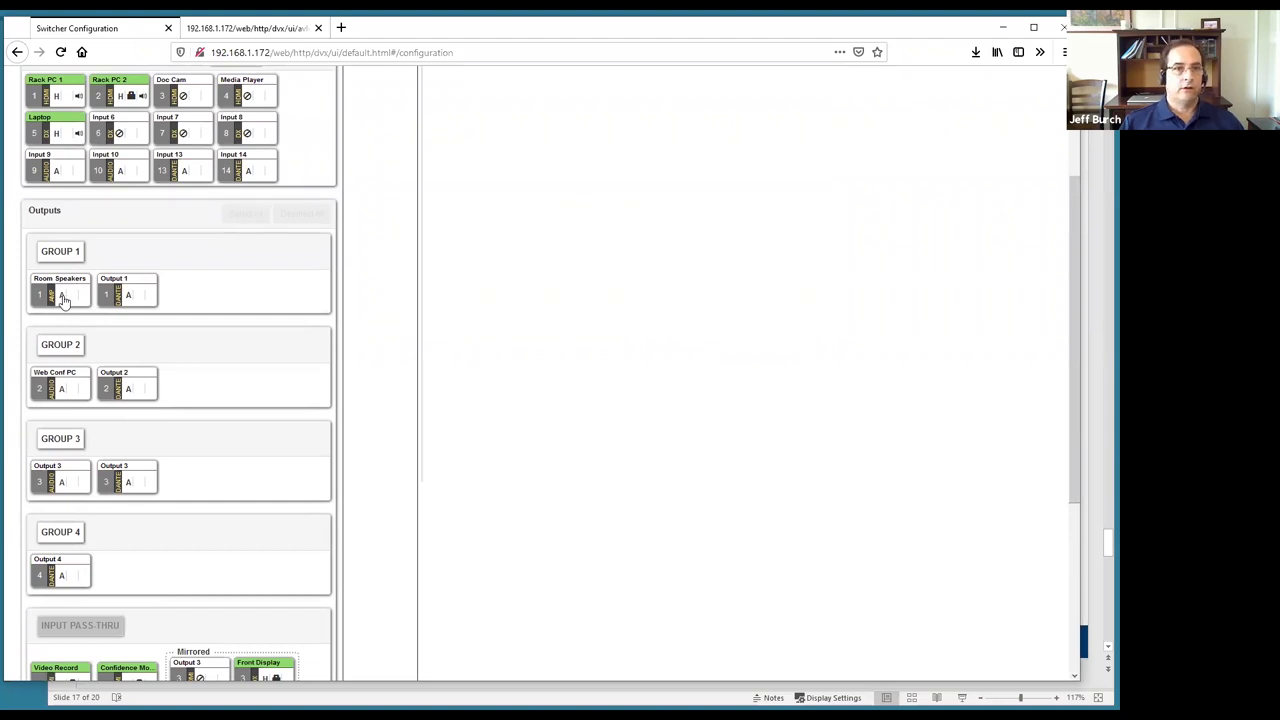
scroll(62, 300, "down", 2)
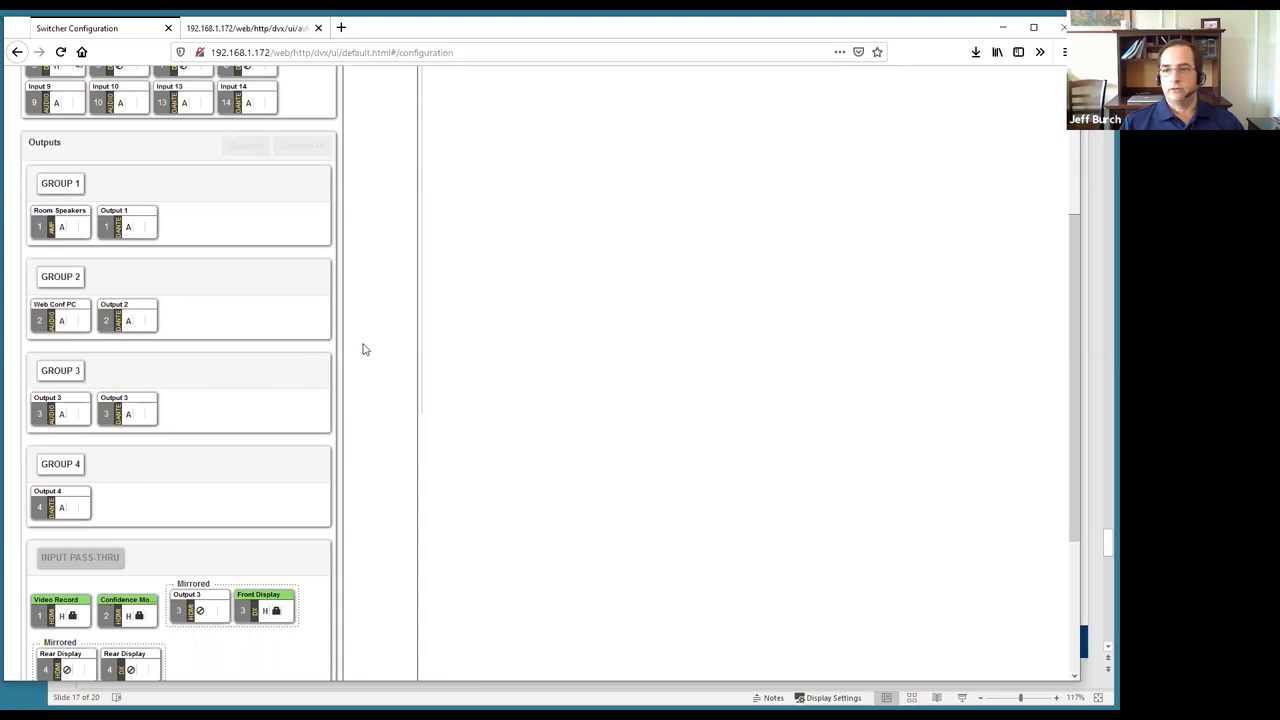
Compare the audio output groups with the PowerPoint system diagram, then return to the switcher configuration page
key("alt+Tab")
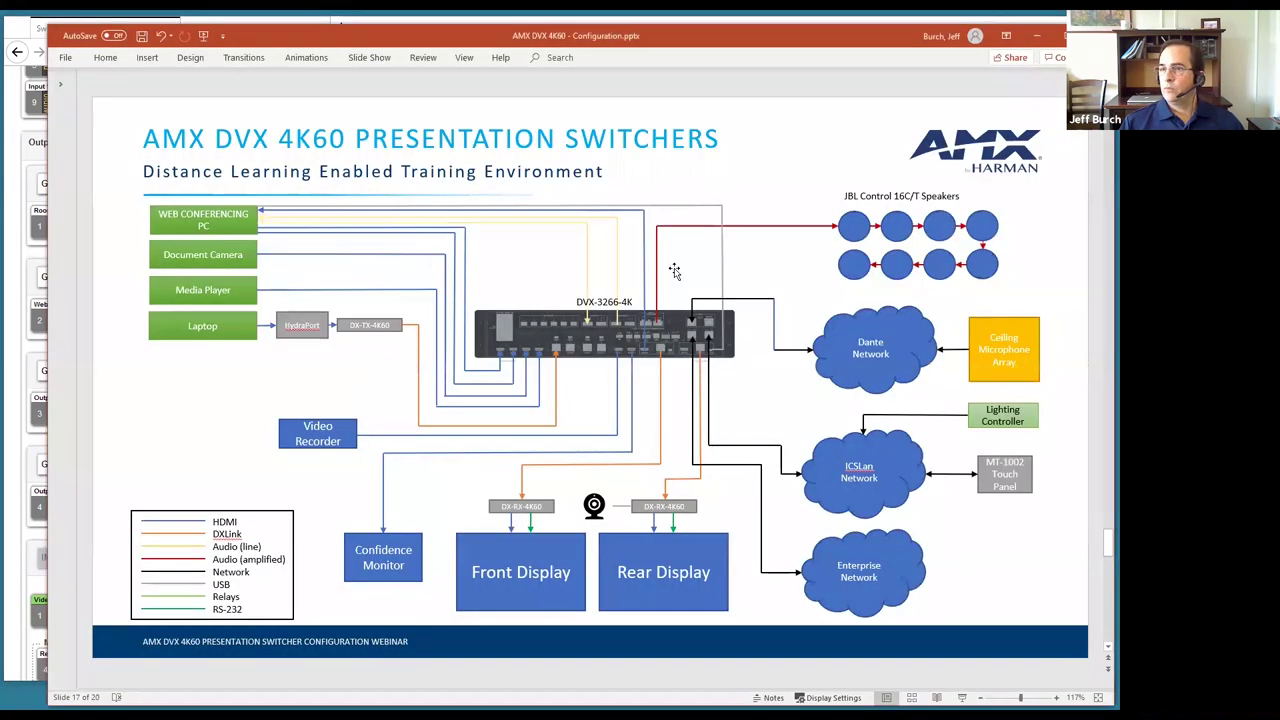
left_click(19, 372)
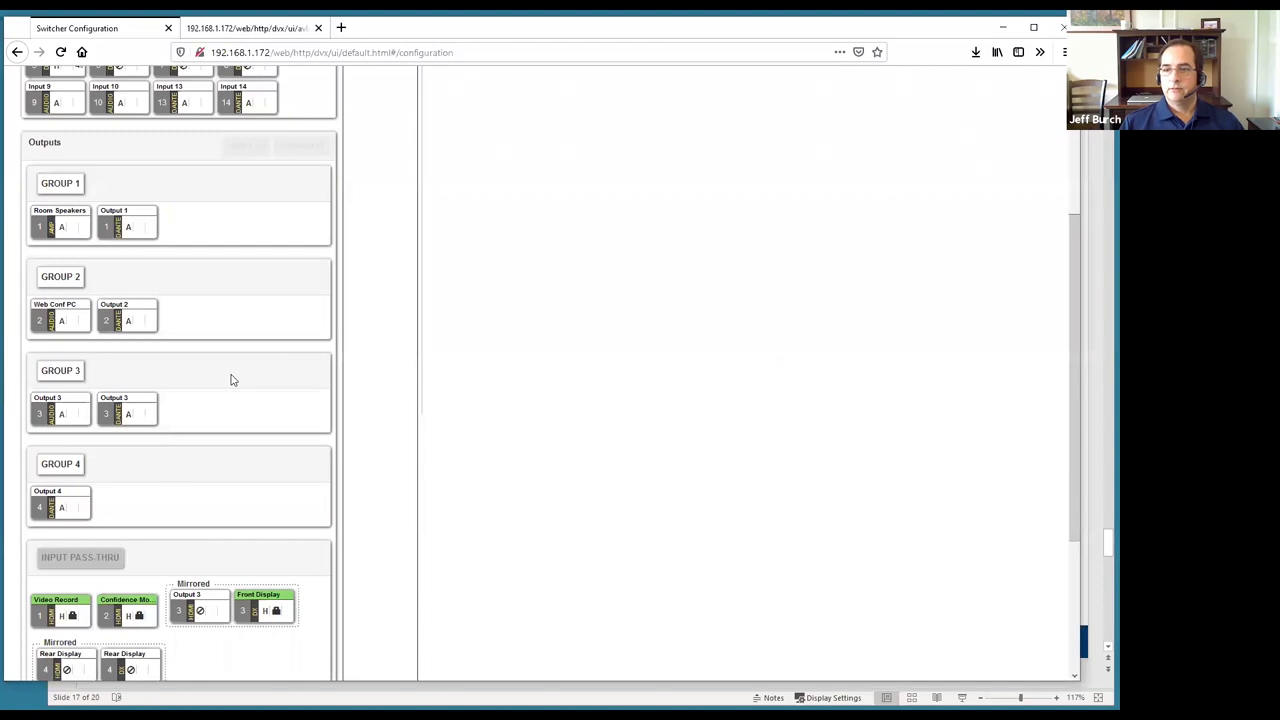
scroll(230, 380, "down", 3)
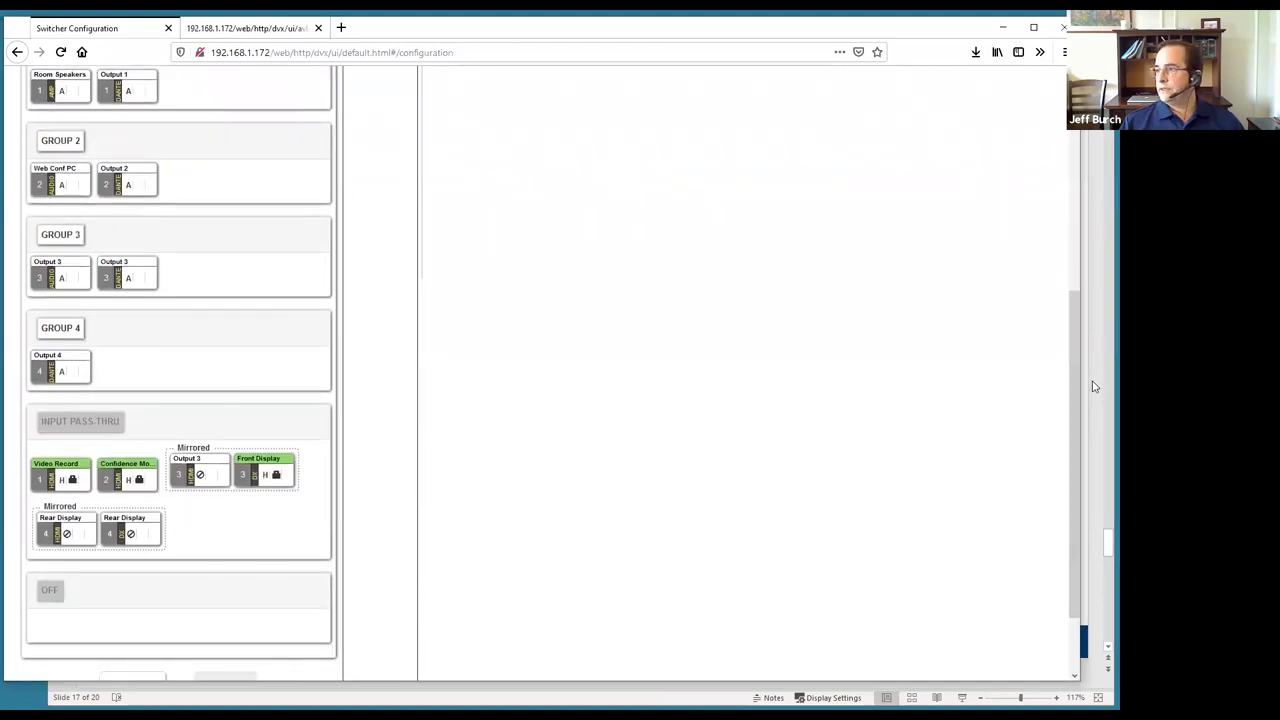
left_click(1093, 386)
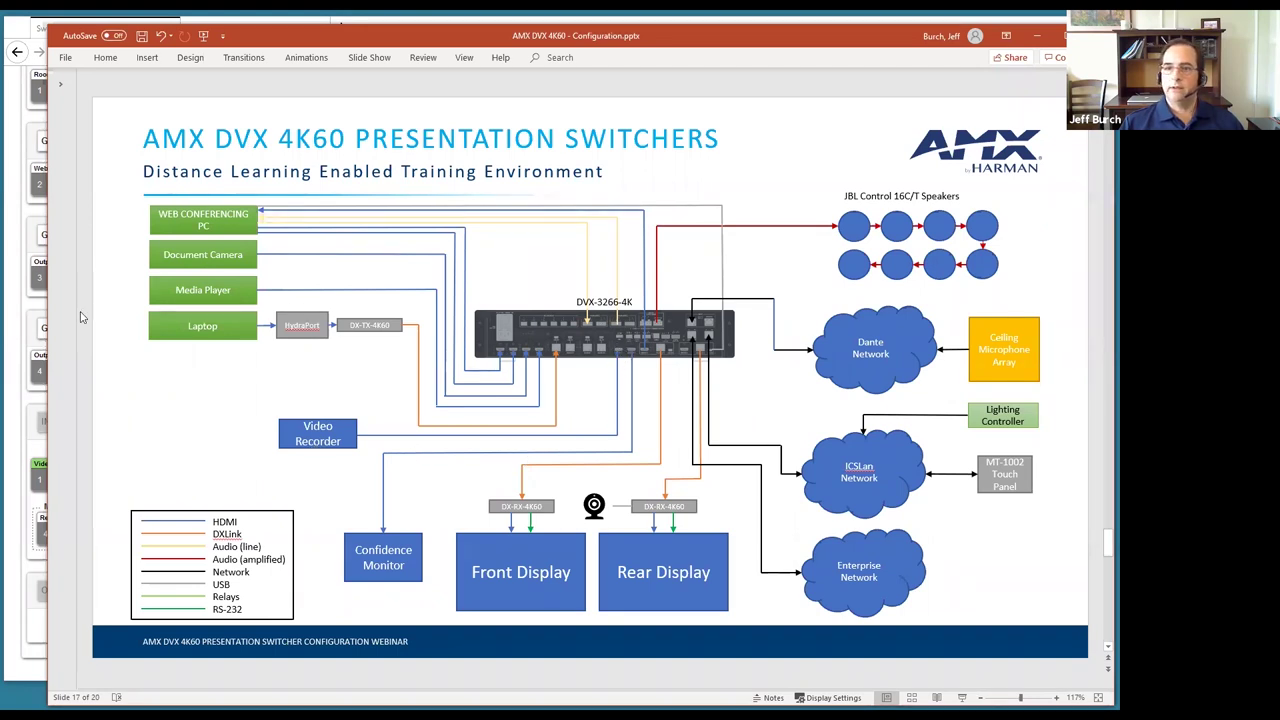
left_click(12, 346)
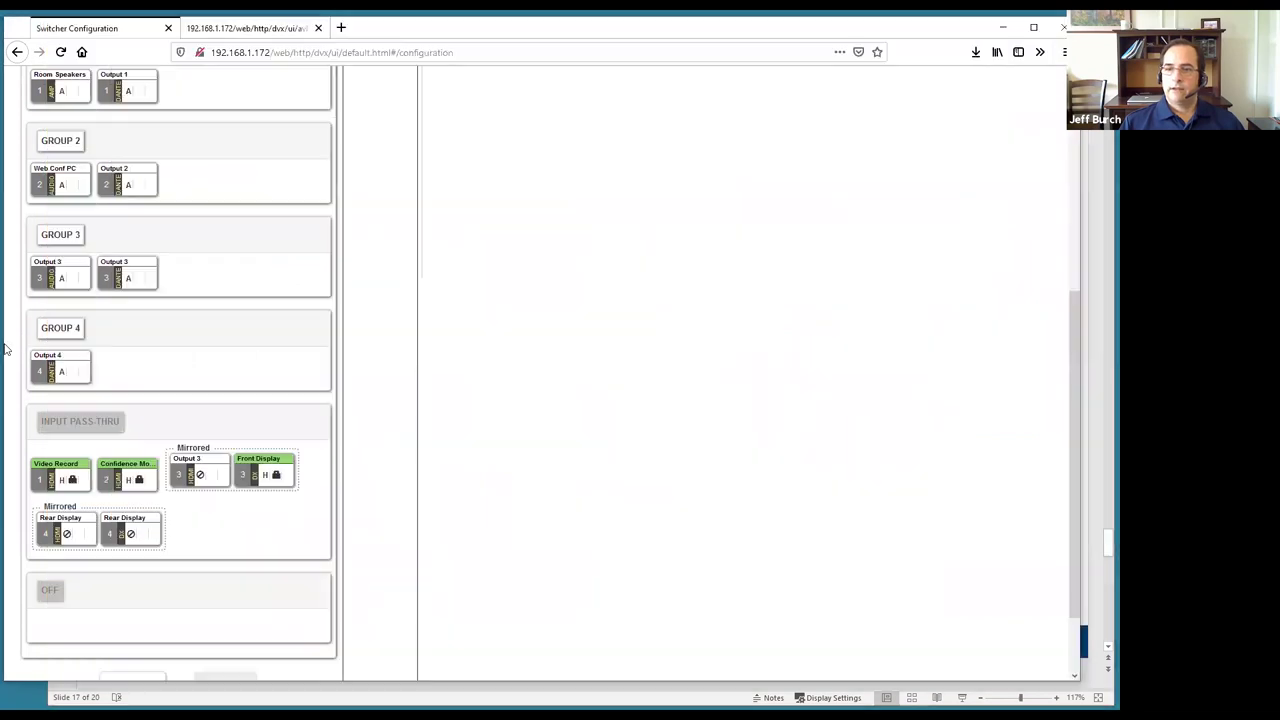
Assign the Video Record HDMI output to audio Group 3 and check the Group 3 adjustment settings
left_click(60, 479)
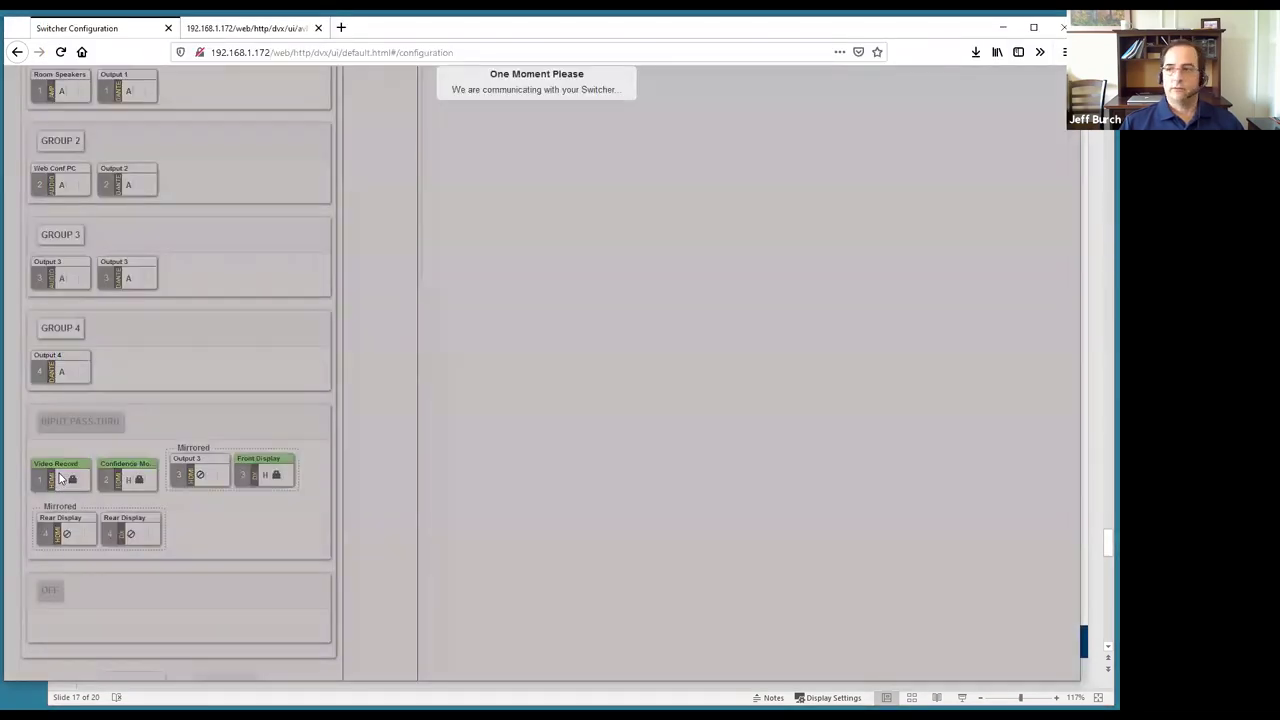
scroll(754, 389, "up", 5)
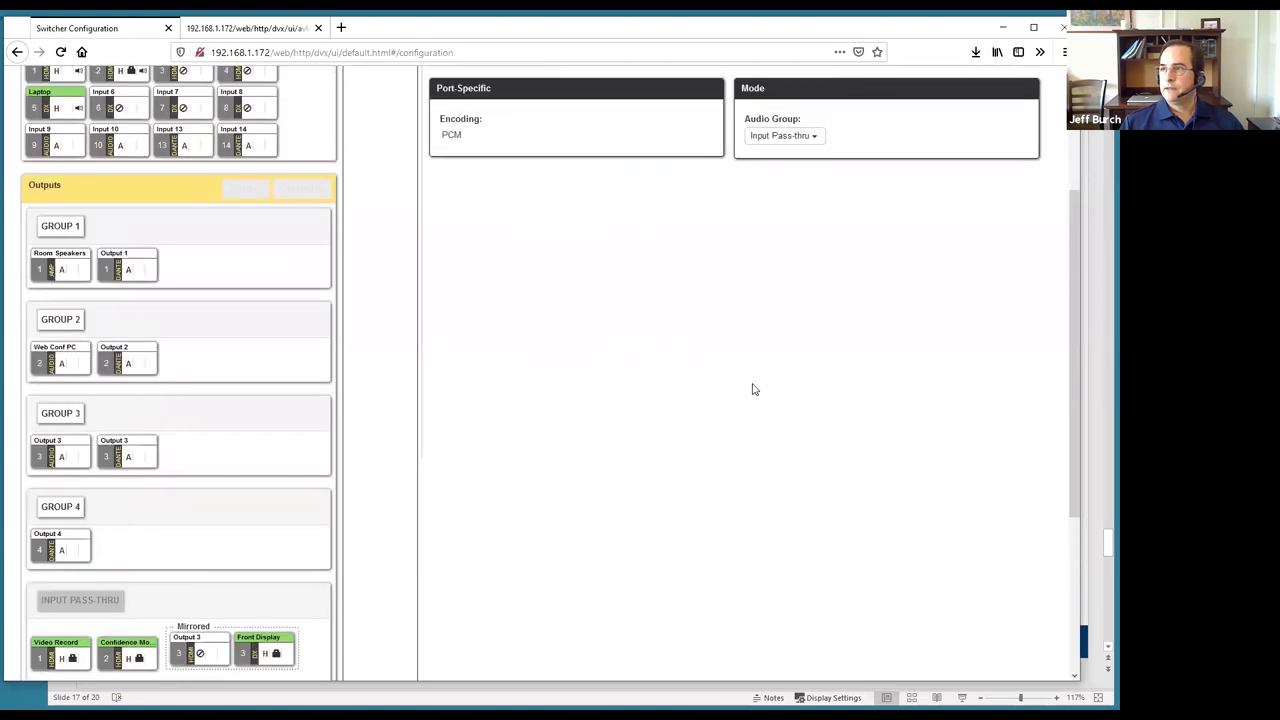
left_click(790, 297)
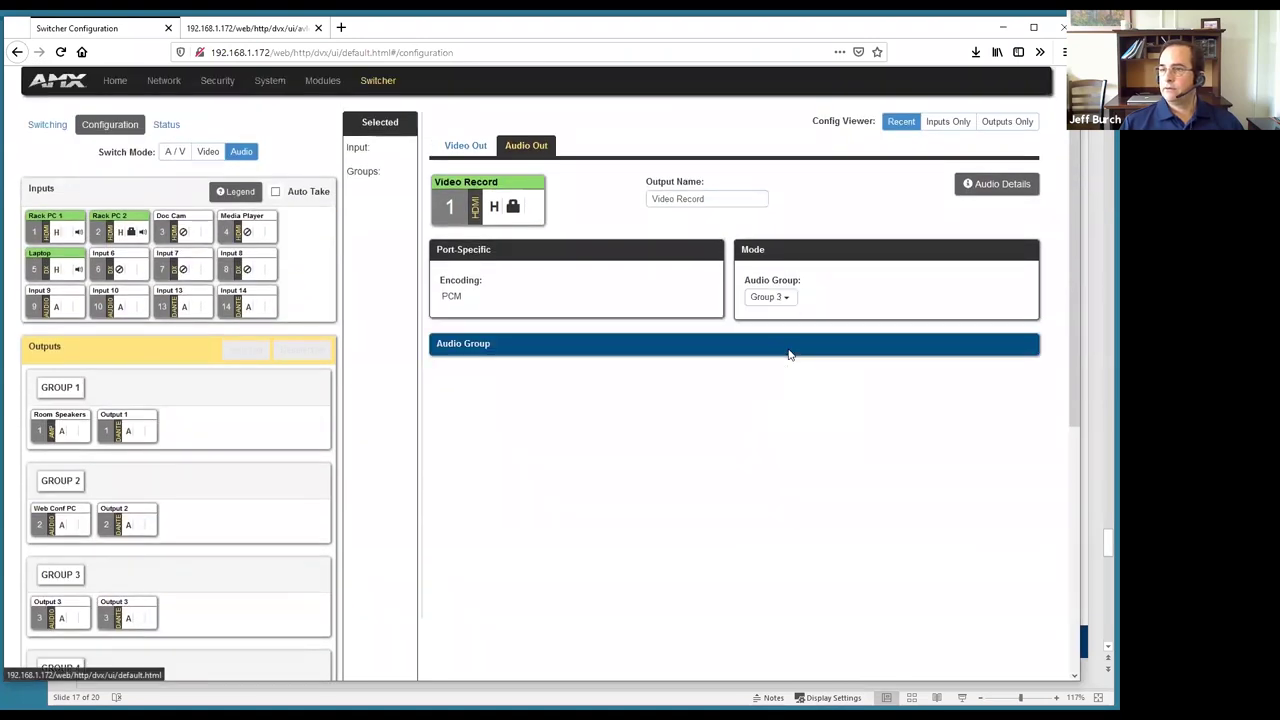
left_click(785, 351)
scroll(343, 517, "down", 4)
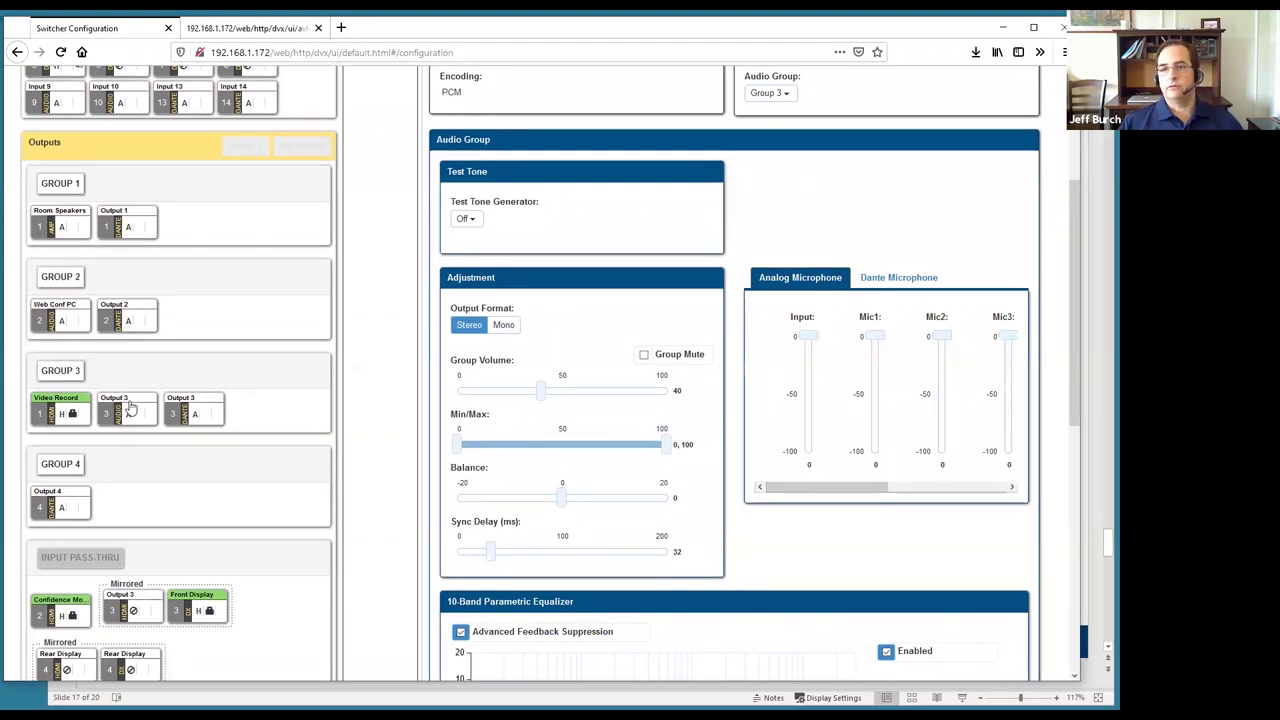
scroll(130, 410, "up", 1)
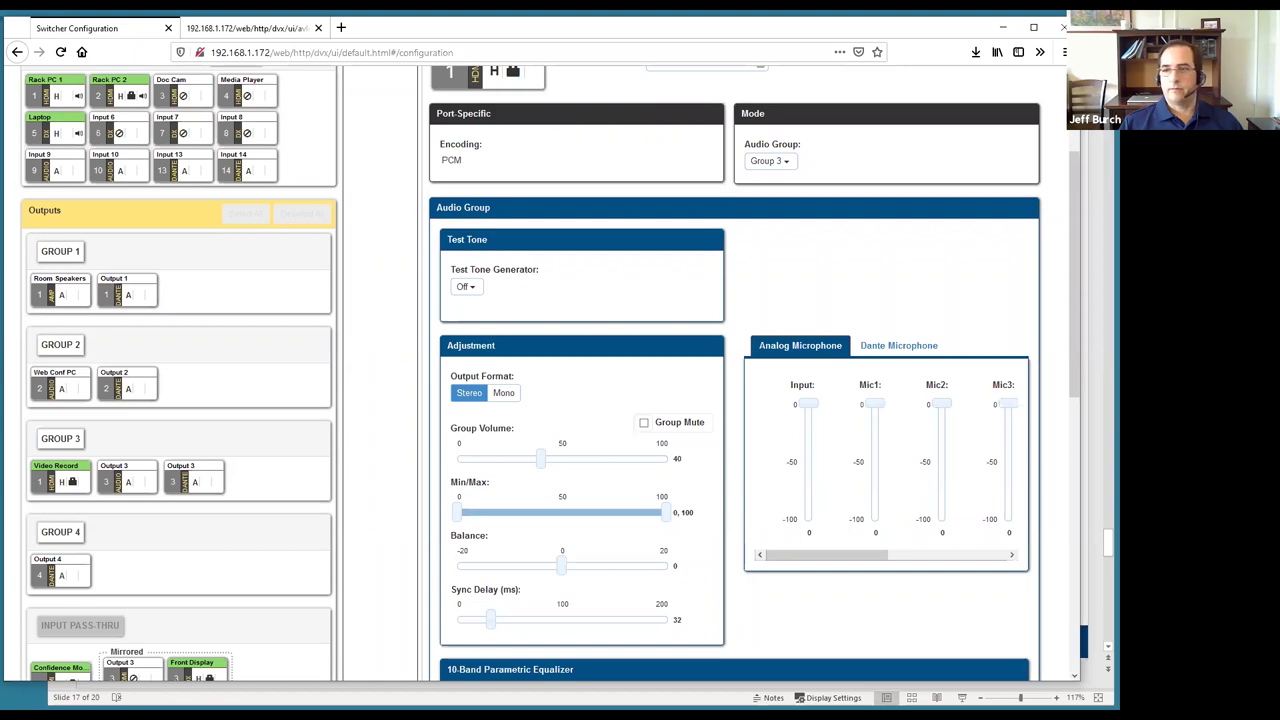
Move the Dante Output 1 from Group 1 to audio Group 2
left_click(133, 300)
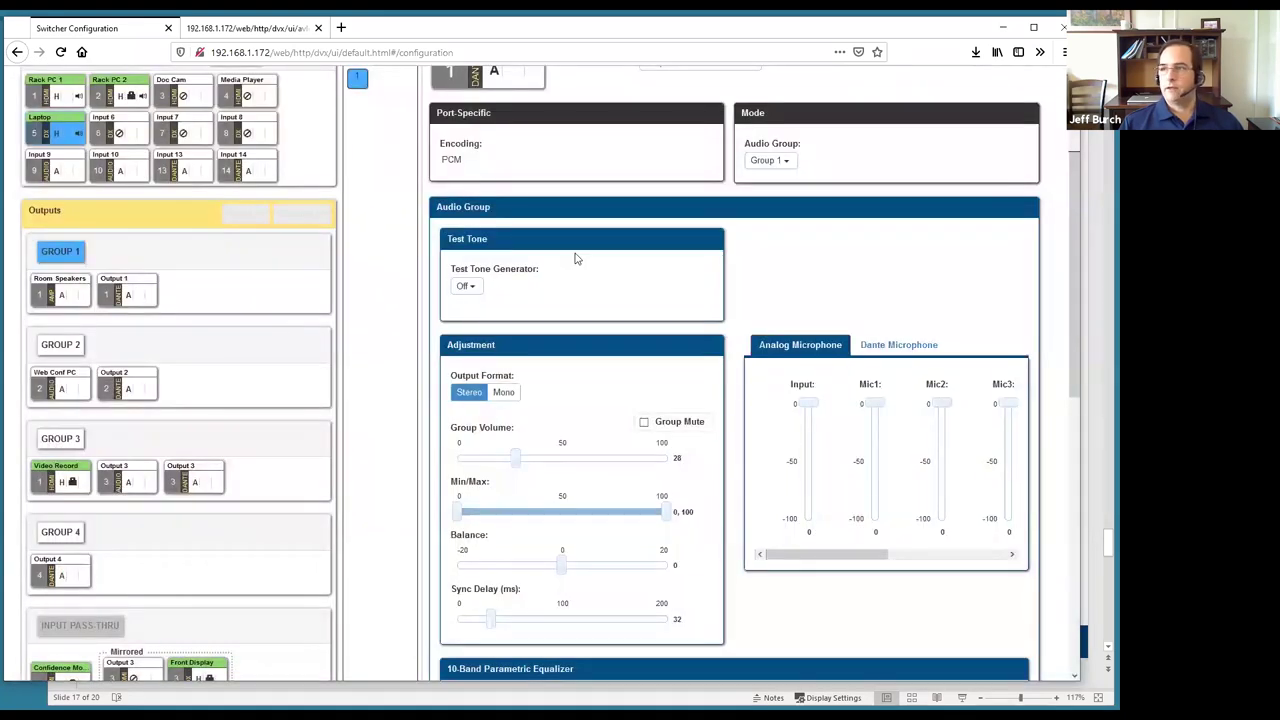
left_click(770, 160)
left_click(786, 195)
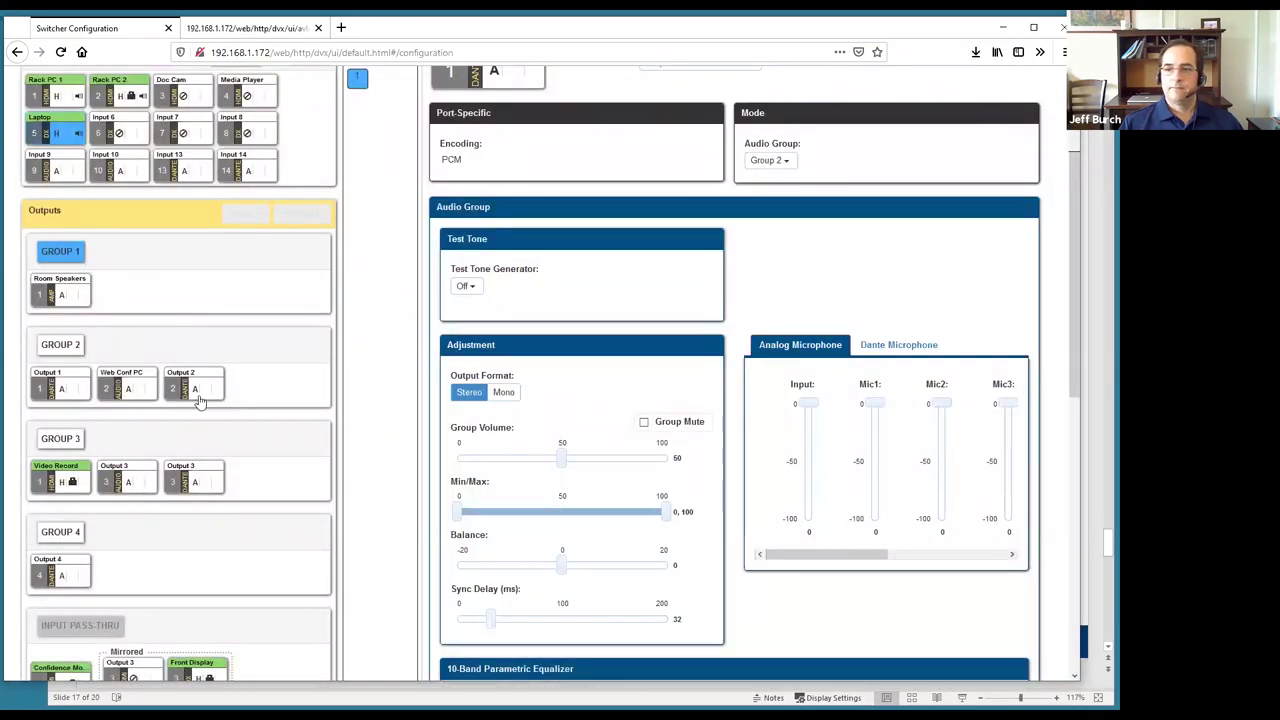
Return the Dante Output 1 to audio Group 1
left_click(70, 390)
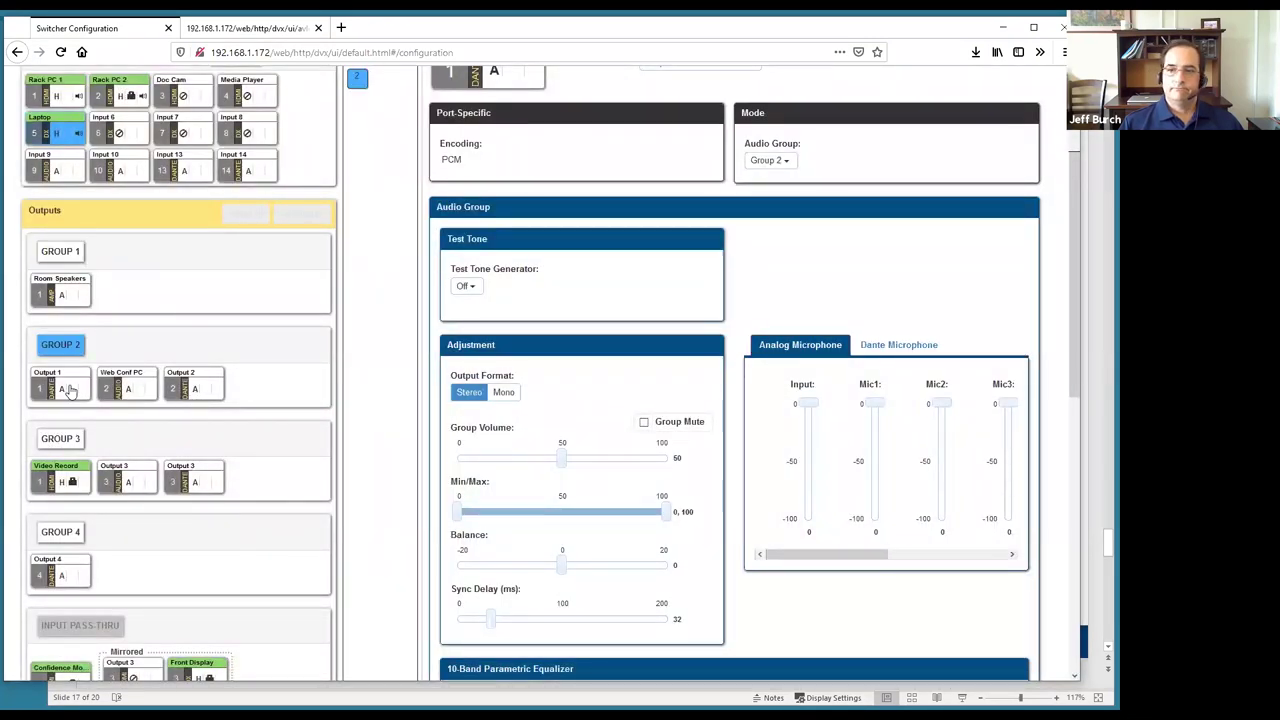
left_click(788, 162)
left_click(768, 182)
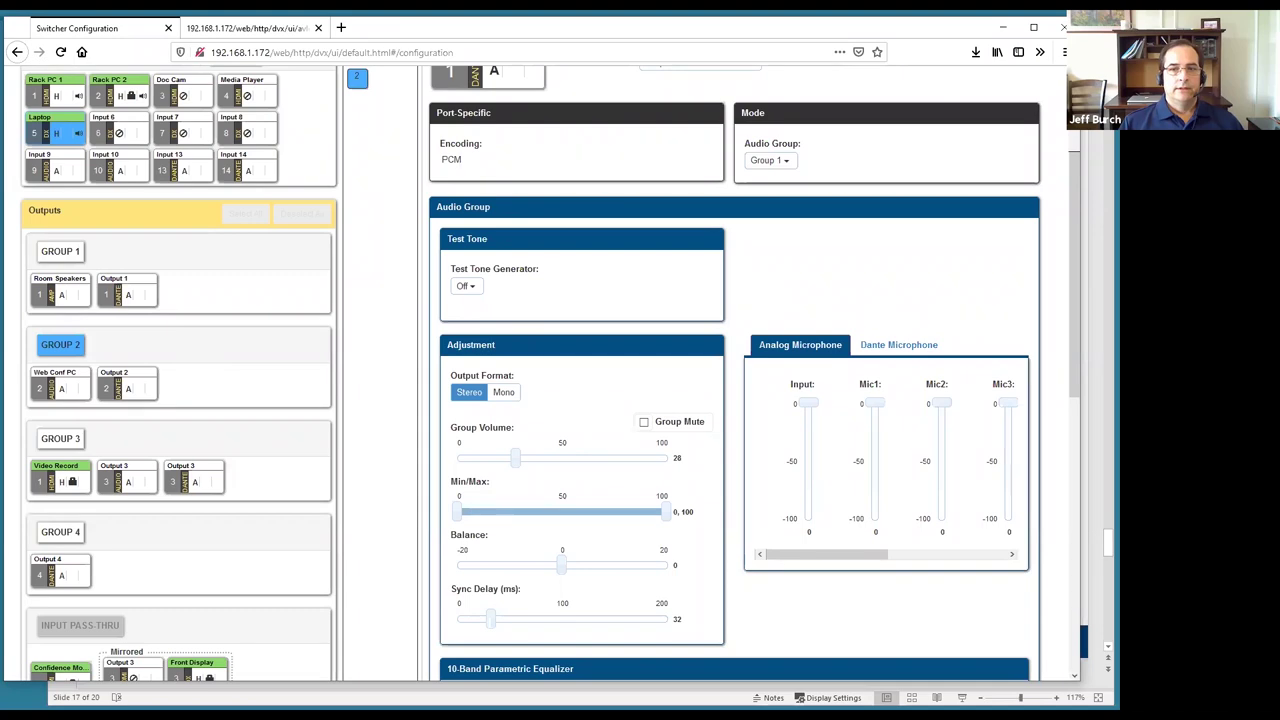
Review how the outputs are distributed across the audio groups and Input Pass-Thru
scroll(323, 405, "down", 3)
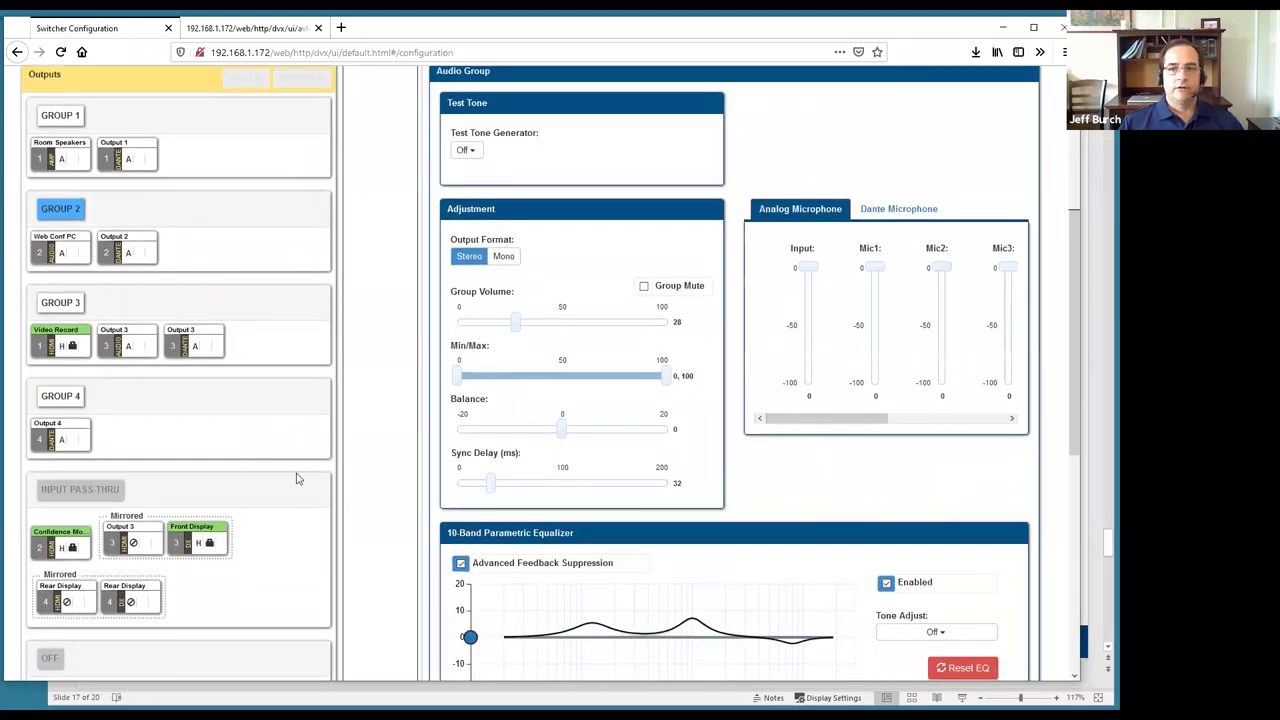
scroll(296, 480, "down", 2)
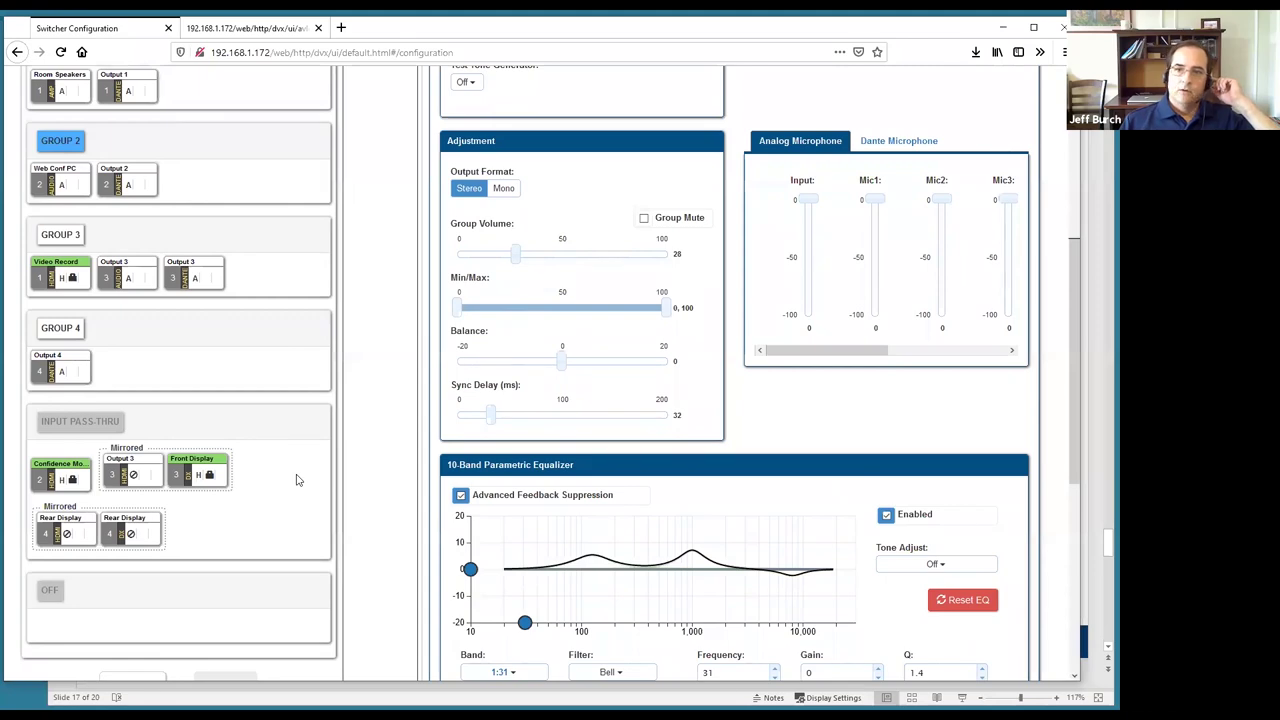
scroll(300, 470, "up", 5)
scroll(303, 464, "down", 1)
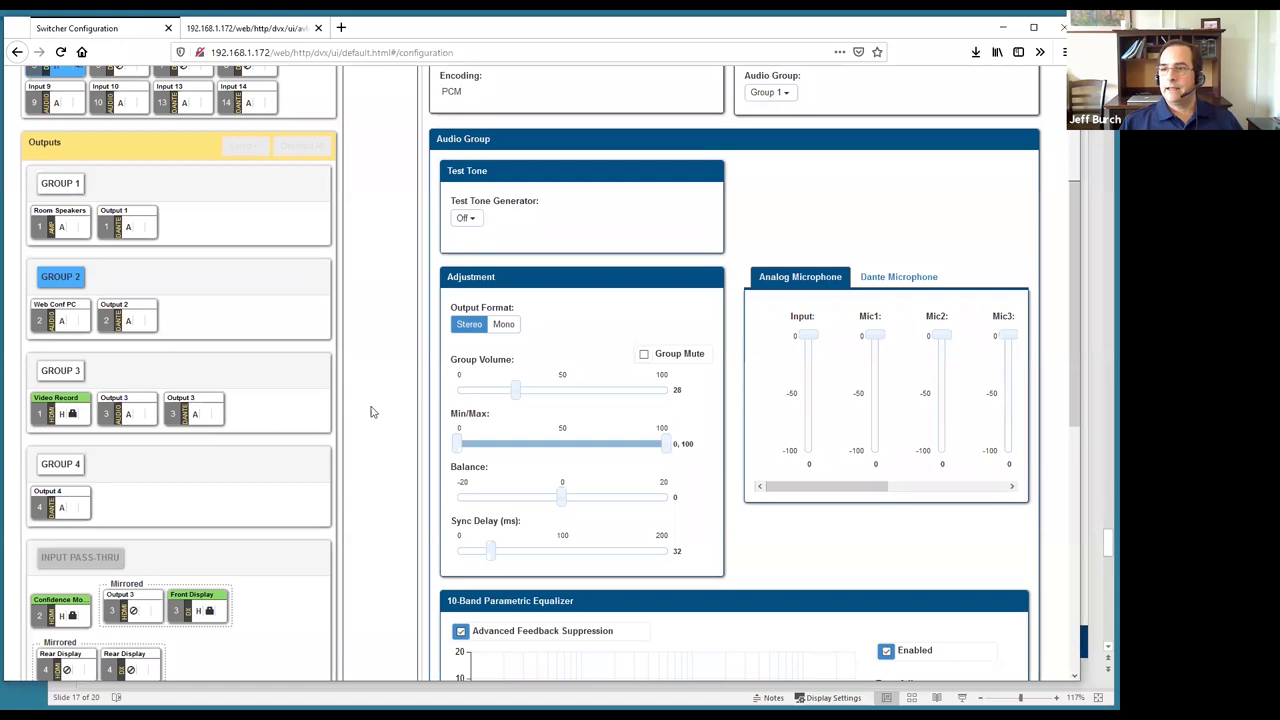
scroll(369, 409, "up", 3)
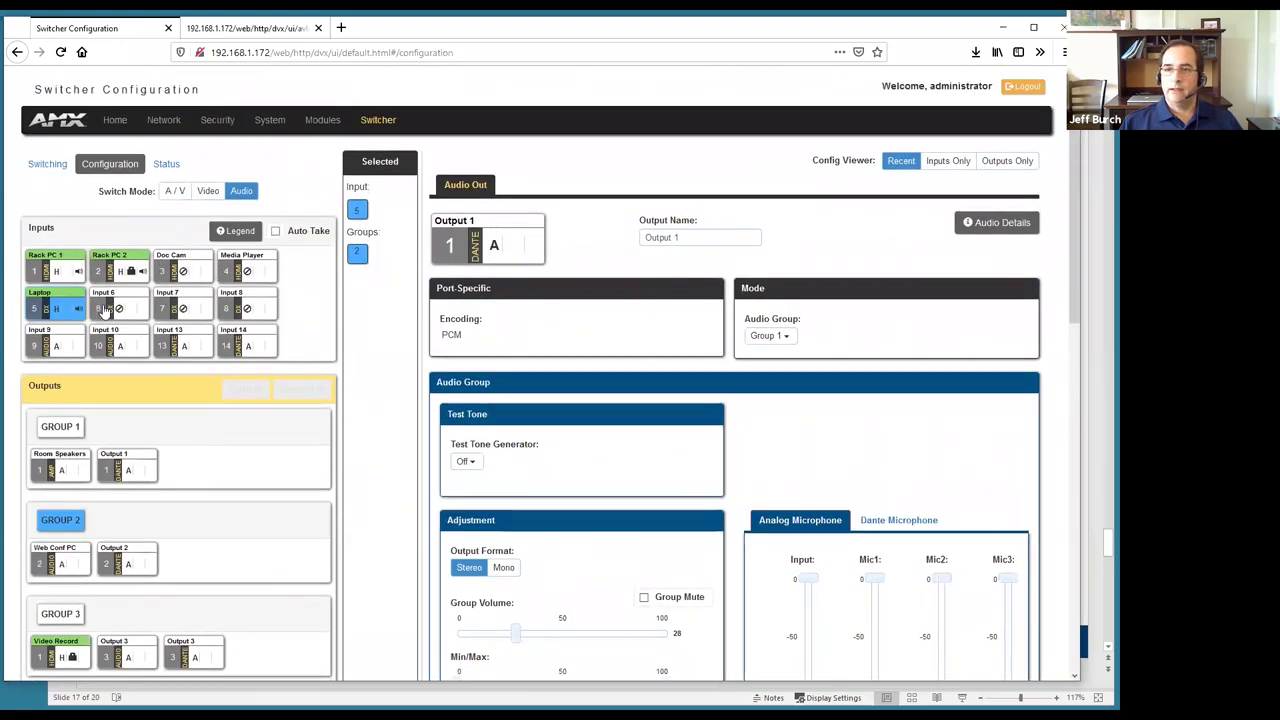
Review the Rack PC 1 audio input and the Room Speakers output settings, then clear the selection
left_click(45, 266)
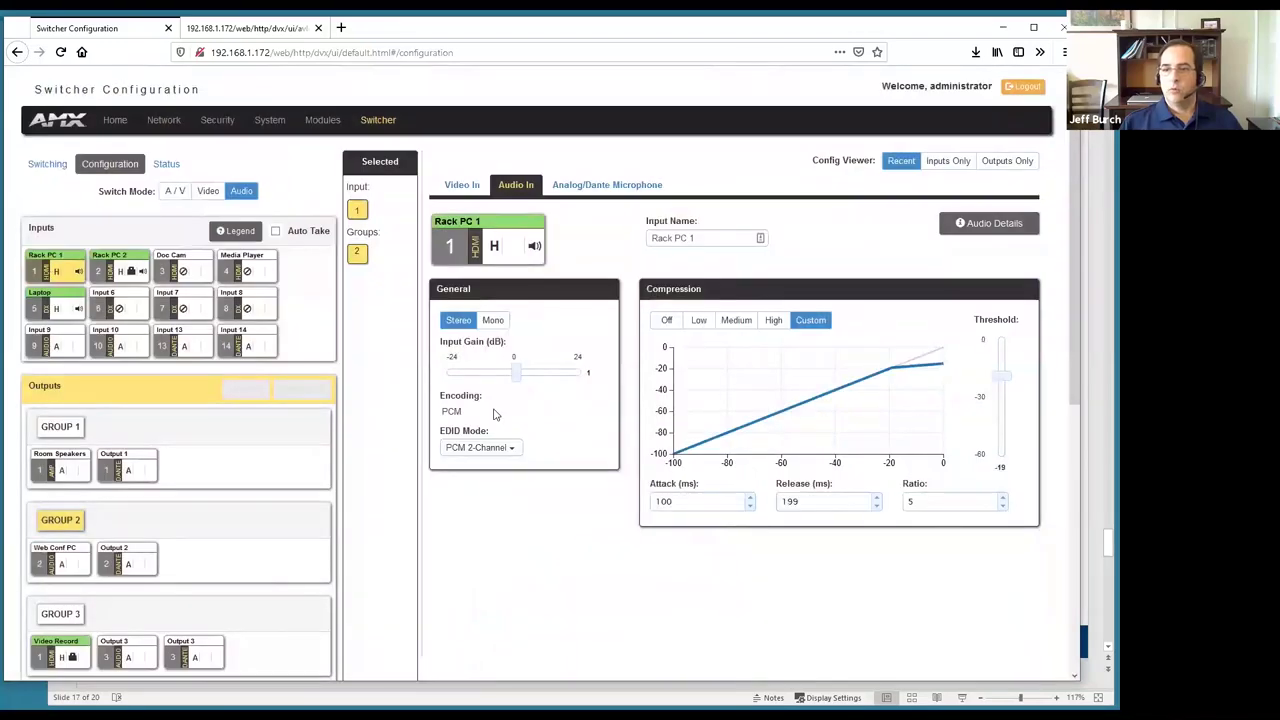
scroll(493, 414, "down", 3)
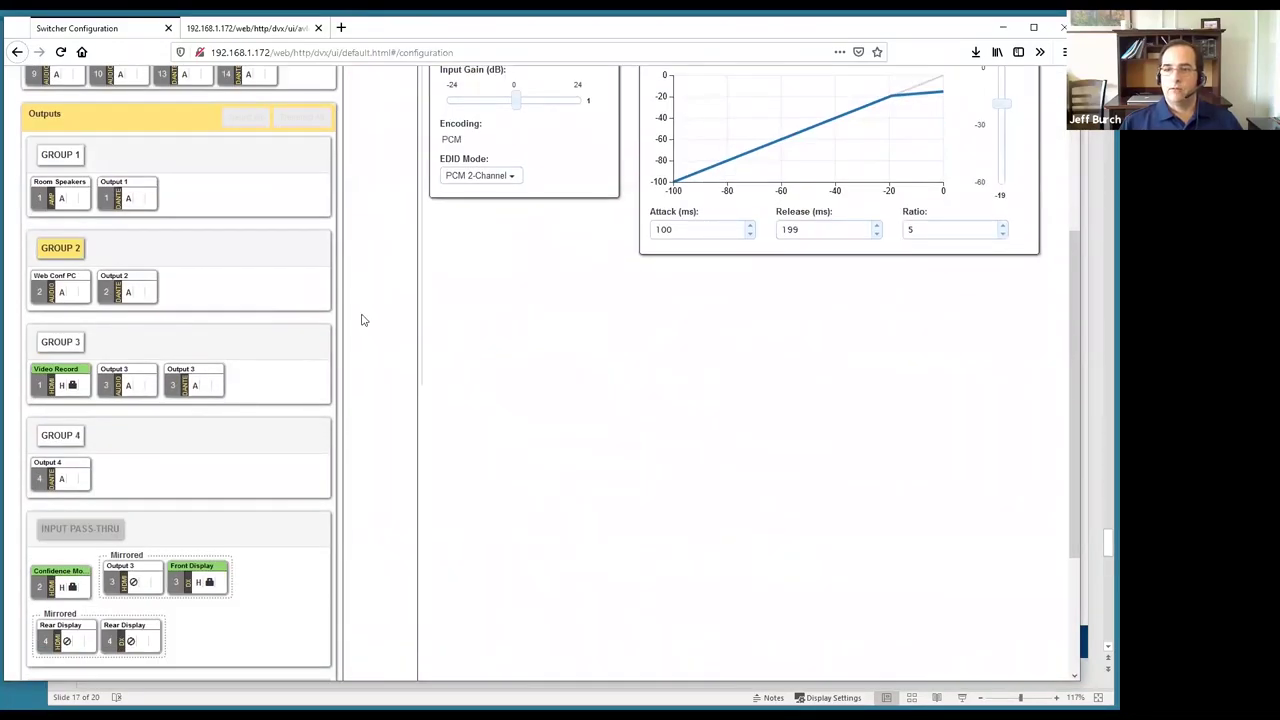
left_click(73, 195)
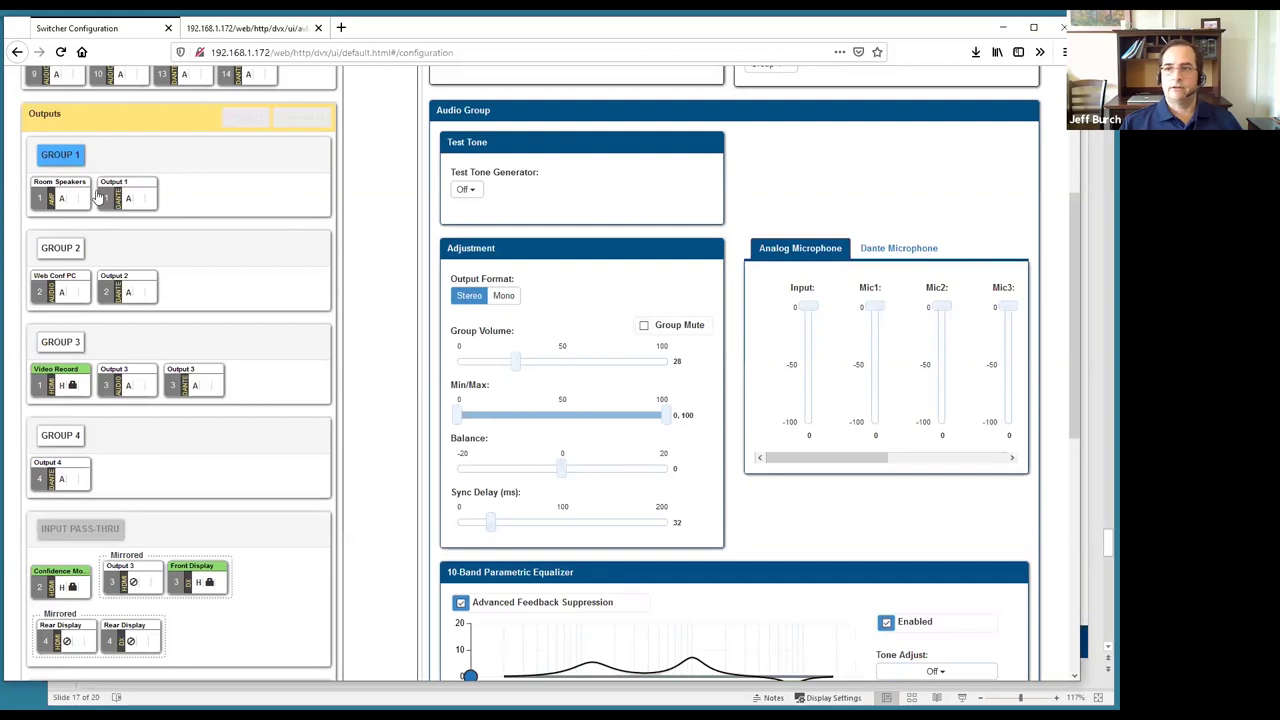
scroll(309, 445, "down", 1)
scroll(307, 489, "down", 5)
left_click(134, 455)
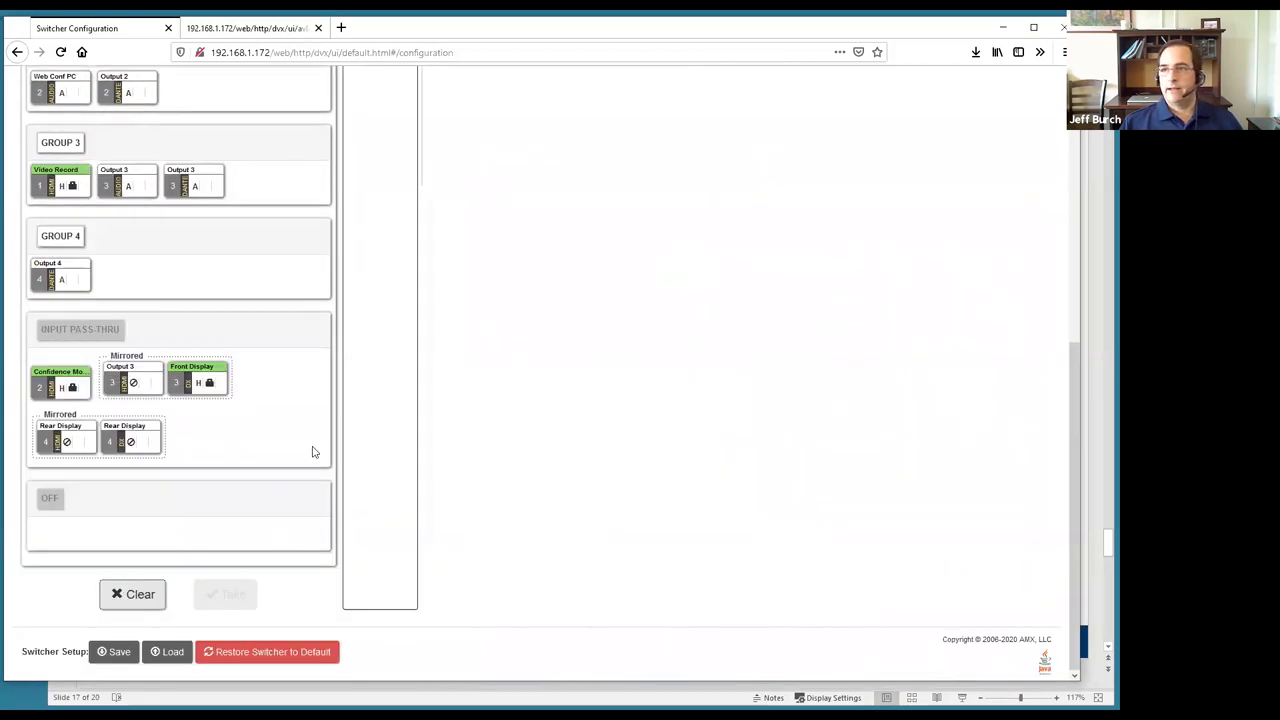
Check the speaker wiring in the PowerPoint system diagram, then set the Room Speakers amplifier output to Amp 70/100v in the browser
scroll(312, 452, "up", 5)
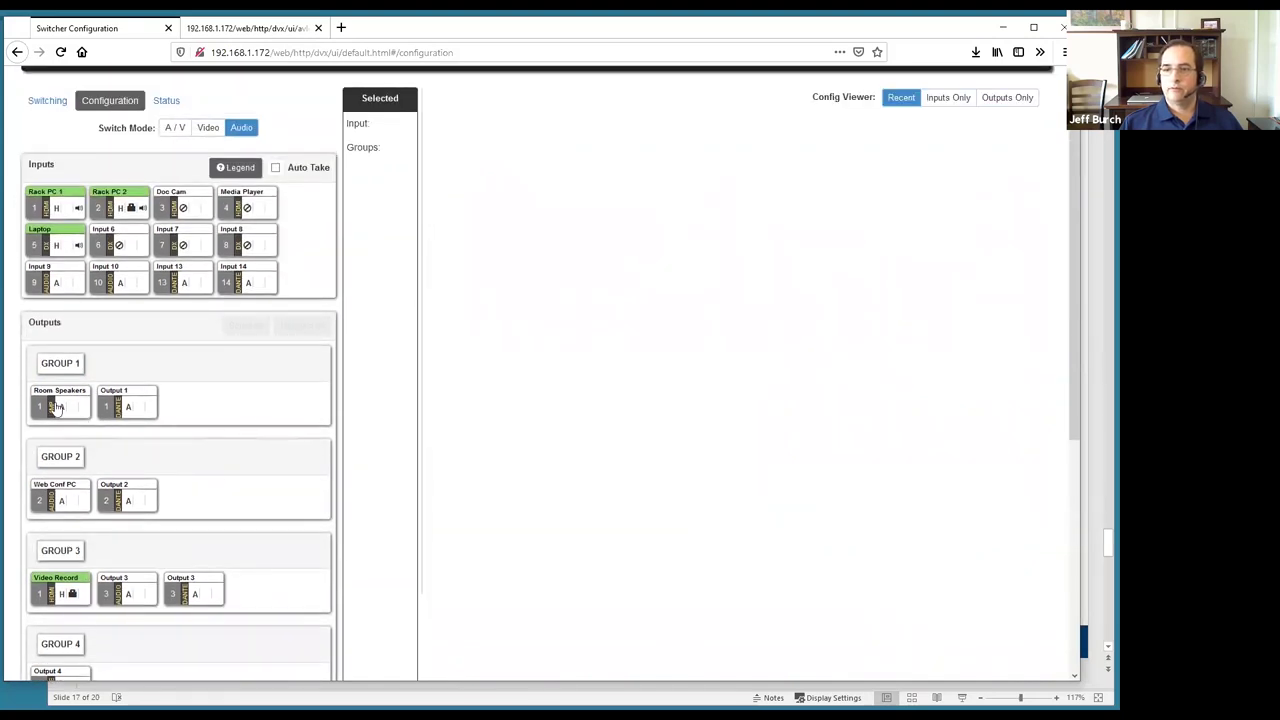
left_click(57, 407)
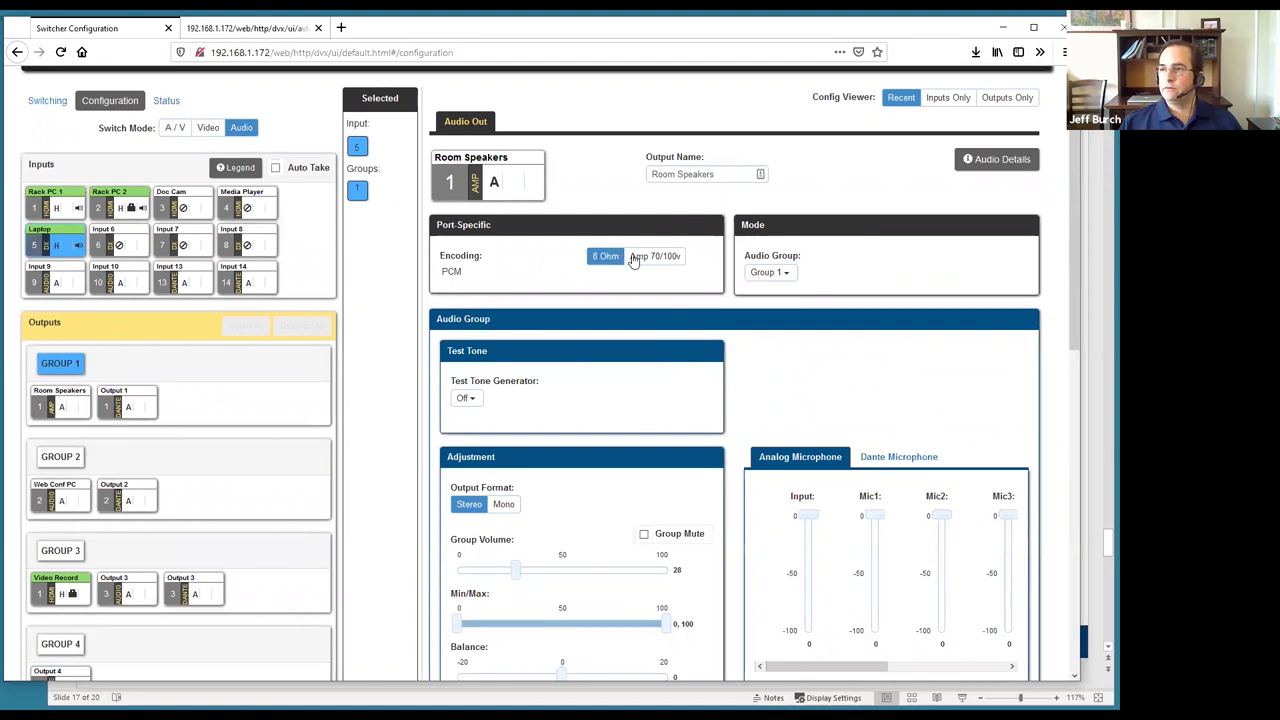
left_click(1094, 372)
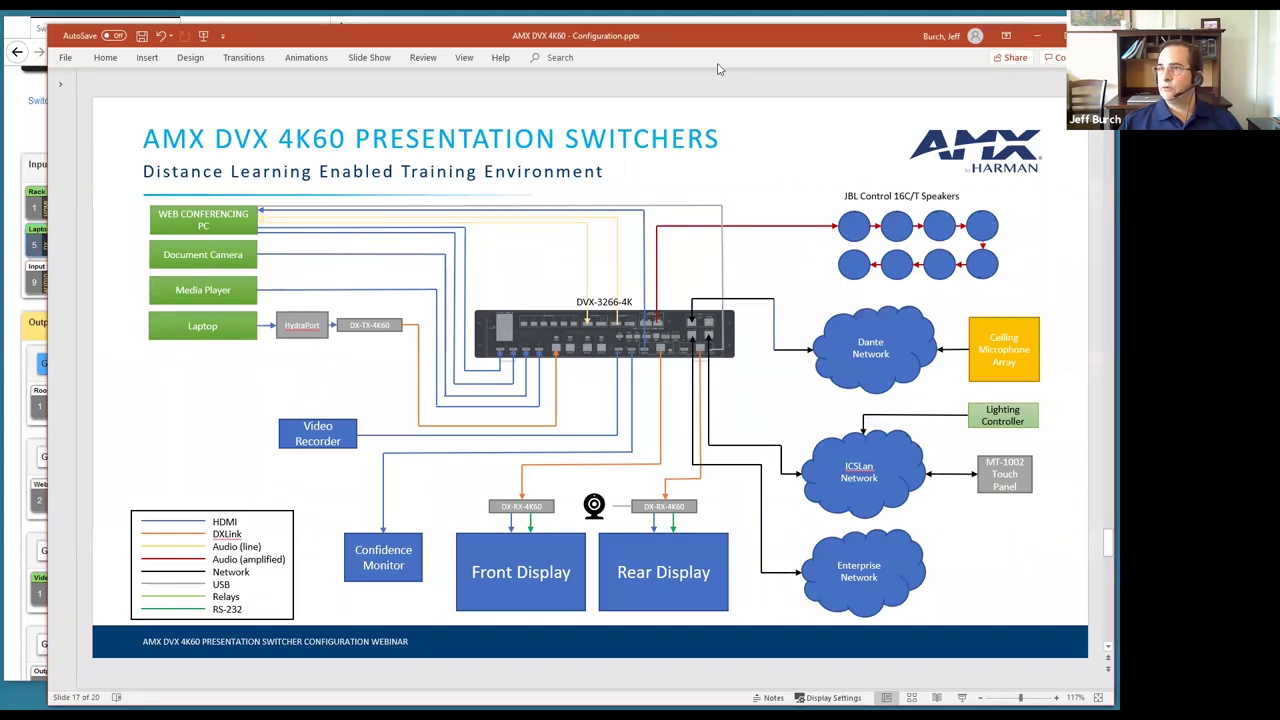
left_click_drag(689, 38, 698, 37)
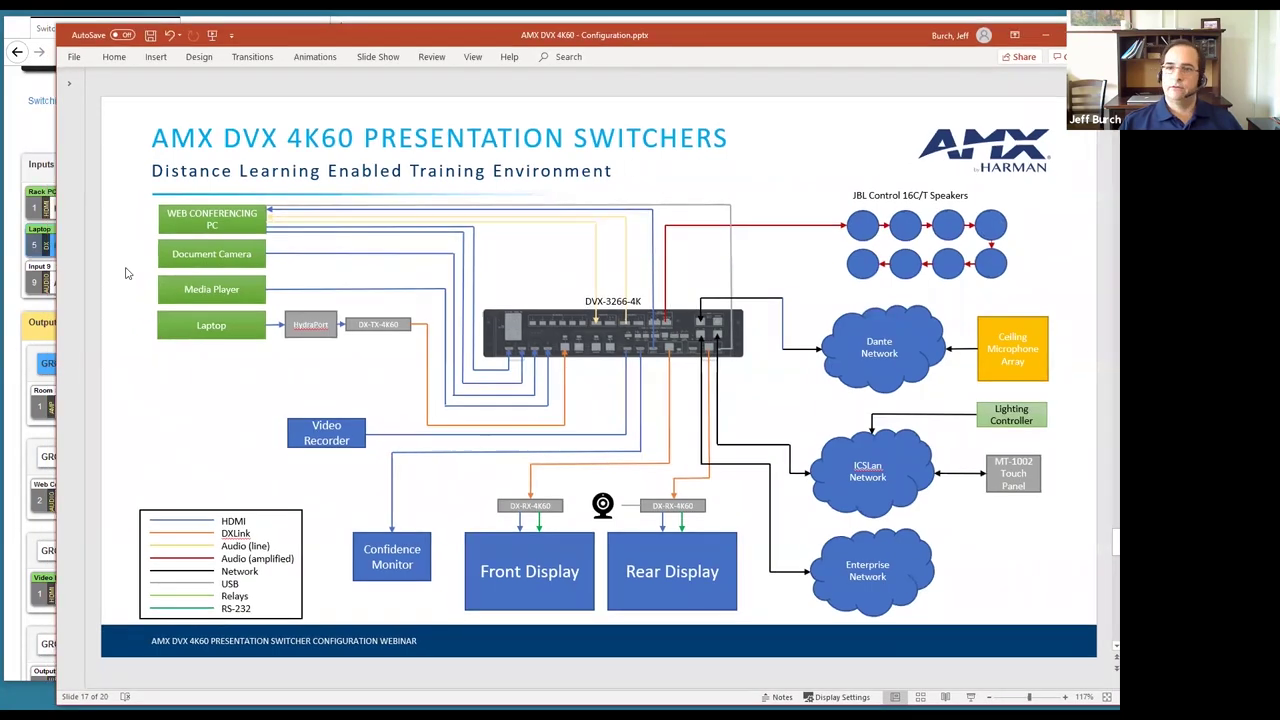
left_click(20, 130)
left_click(660, 256)
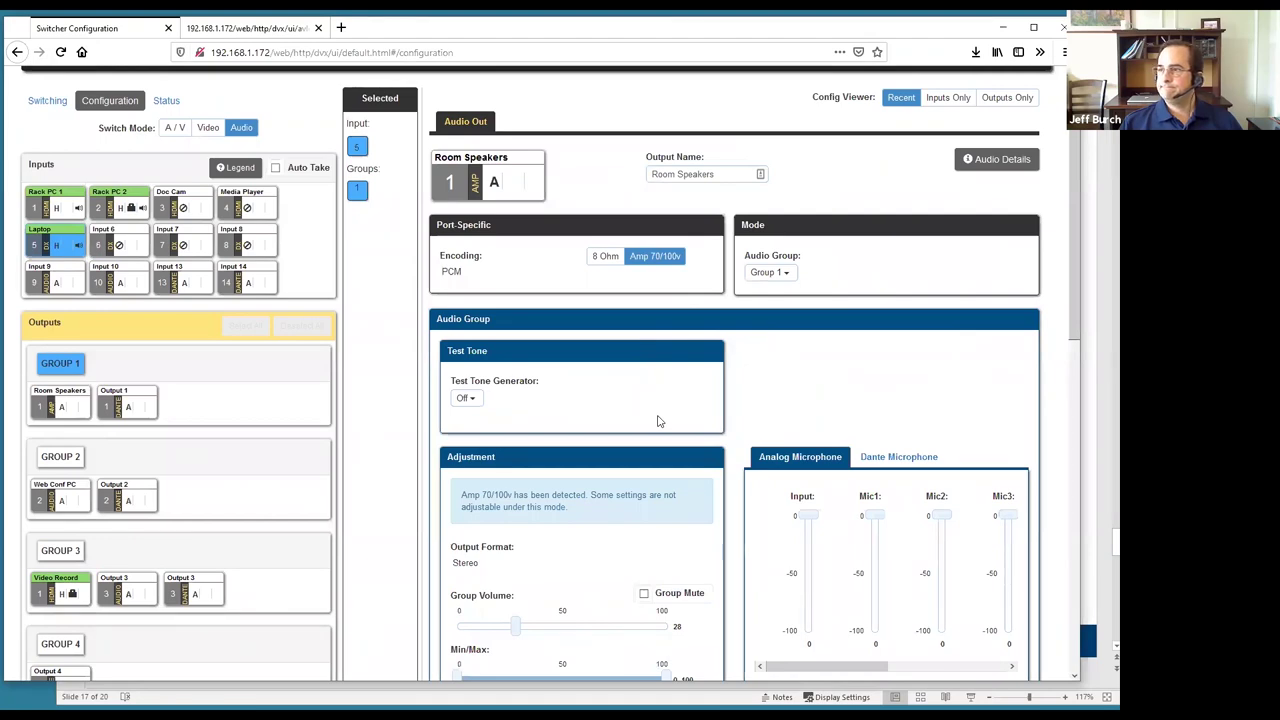
View the test tone generator options for the Room Speakers output and leave it off
scroll(666, 390, "down", 3)
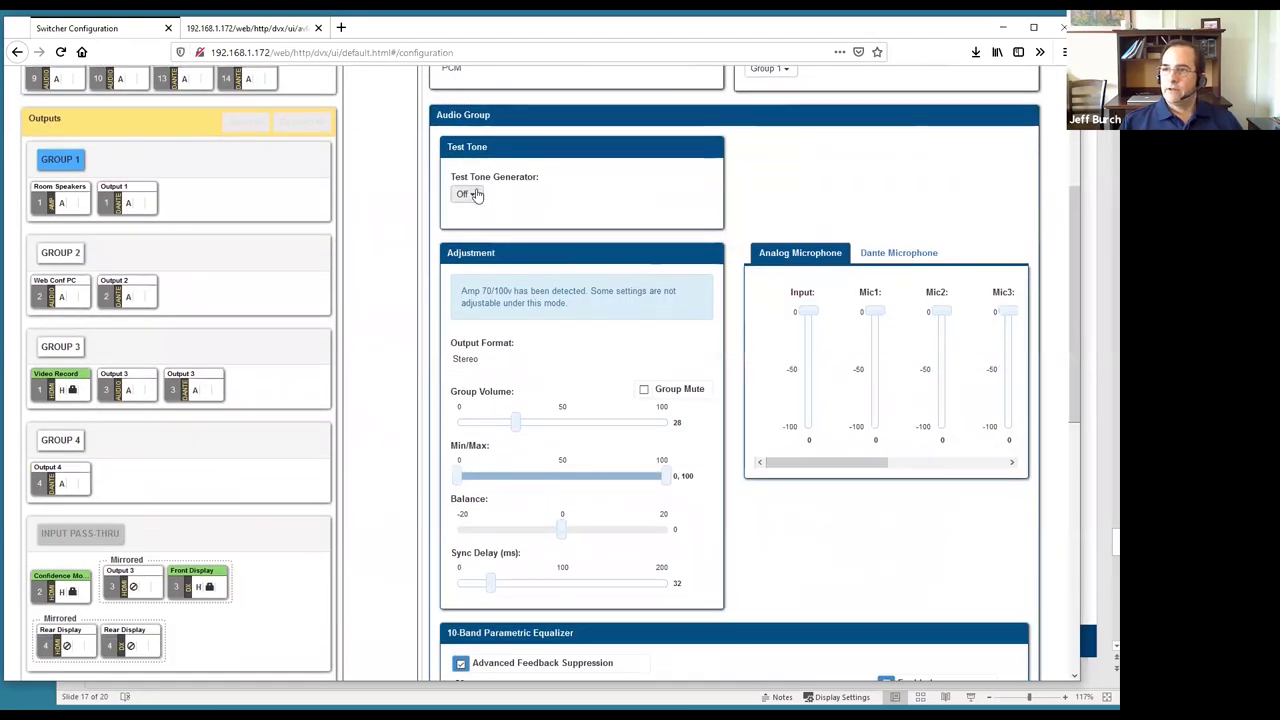
left_click(475, 195)
left_click(475, 195)
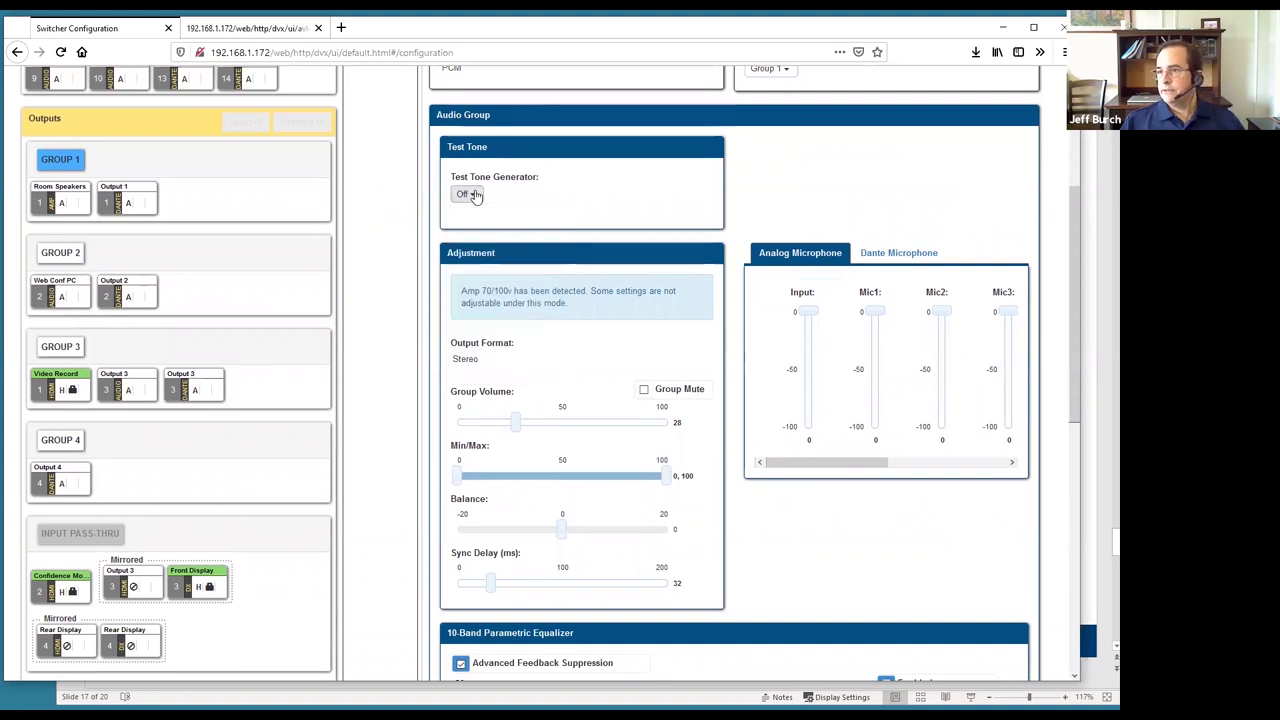
Limit the Group 1 volume range to a minimum of 12 and a maximum of 87
scroll(560, 275, "down", 2)
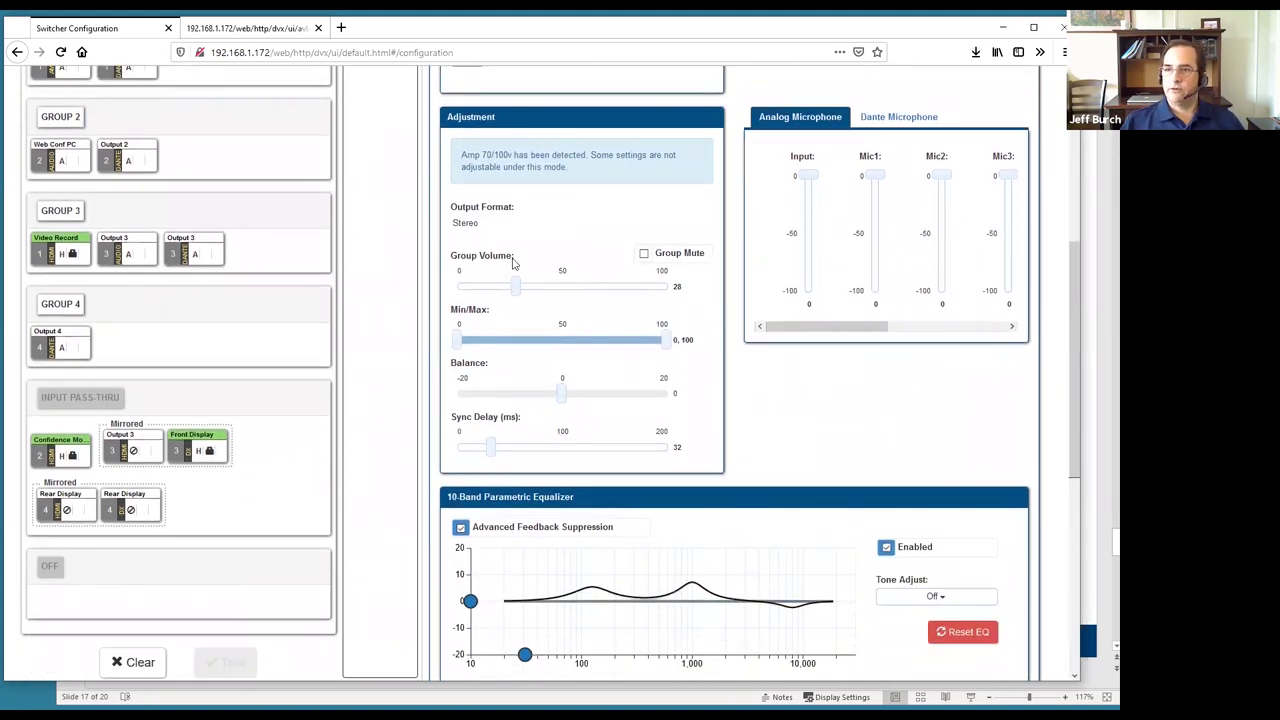
left_click_drag(458, 342, 480, 348)
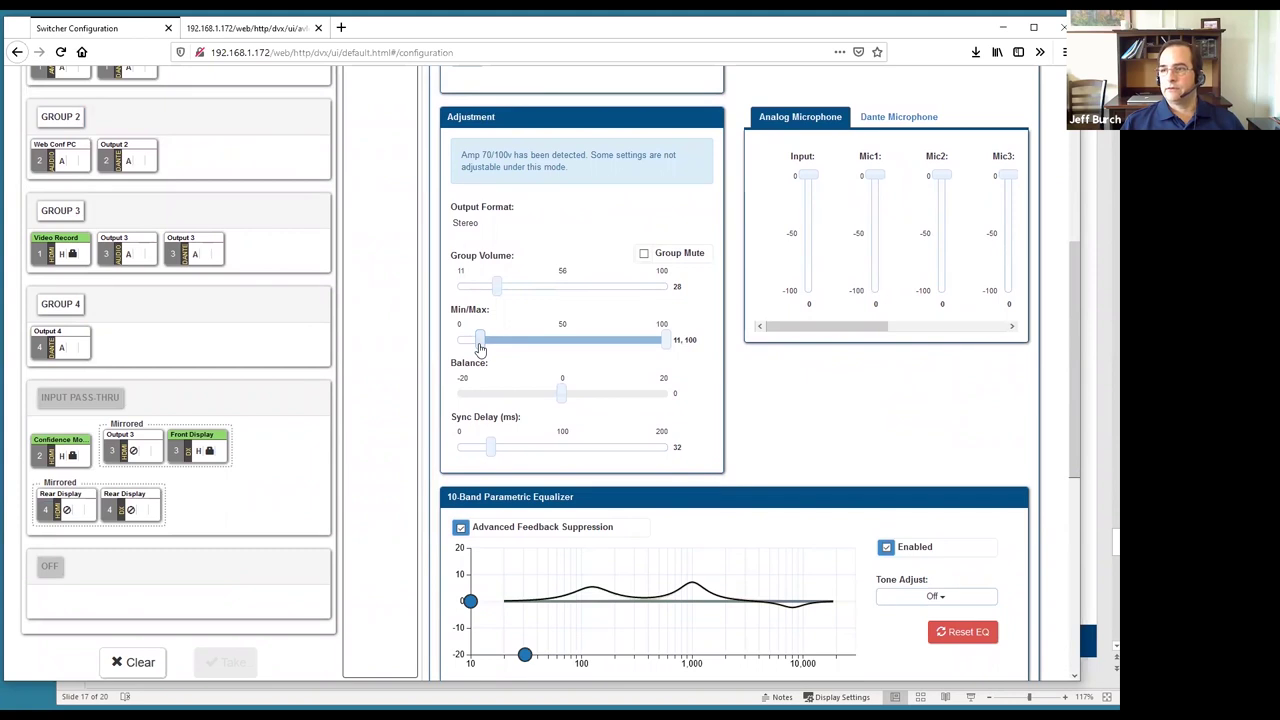
left_click_drag(480, 348, 482, 350)
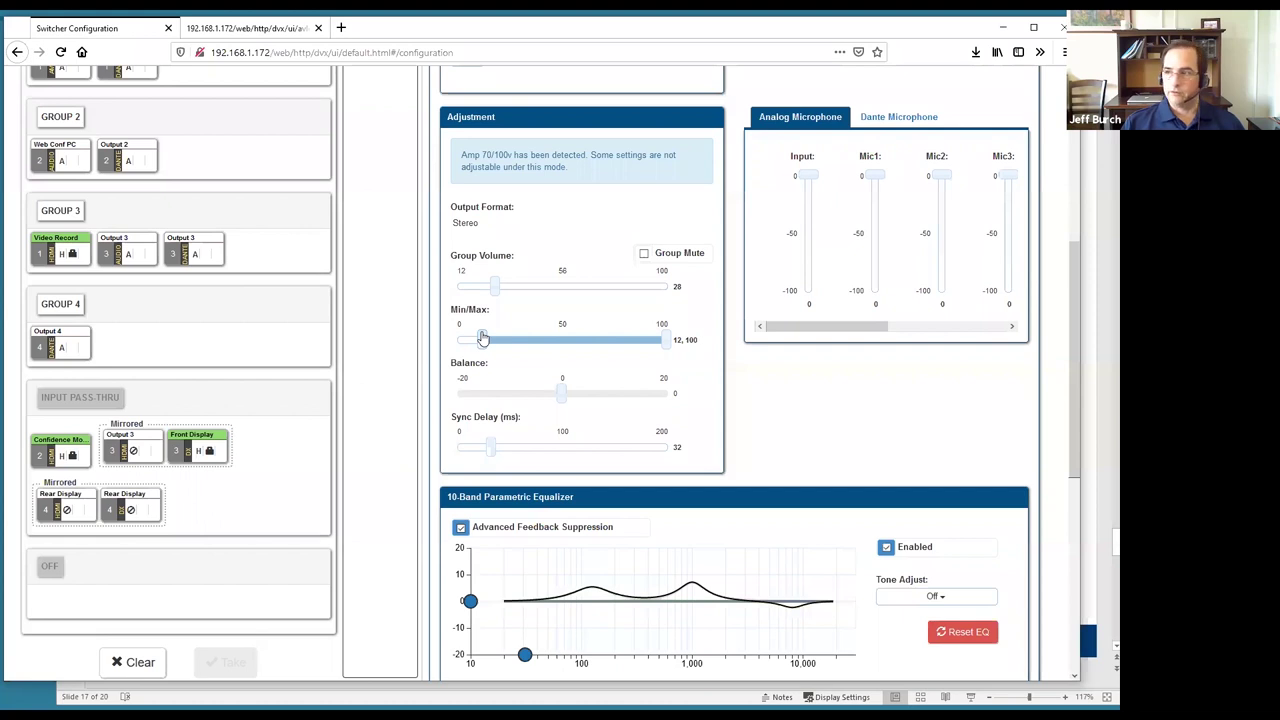
left_click_drag(665, 342, 644, 349)
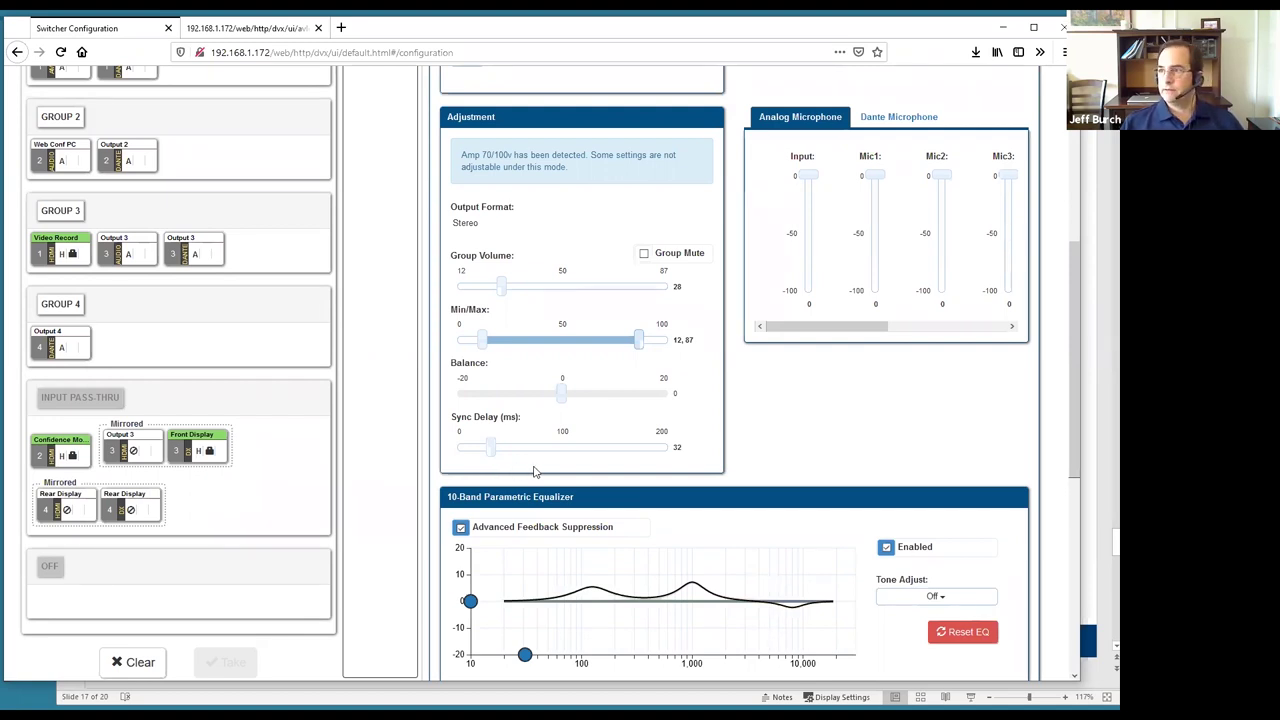
In Group 1's Dante microphone mix, lower Mic1 to -100, Mic2 to -98, Mic3 to -100 and Mic4 to about its minimum
scroll(535, 475, "up", 1)
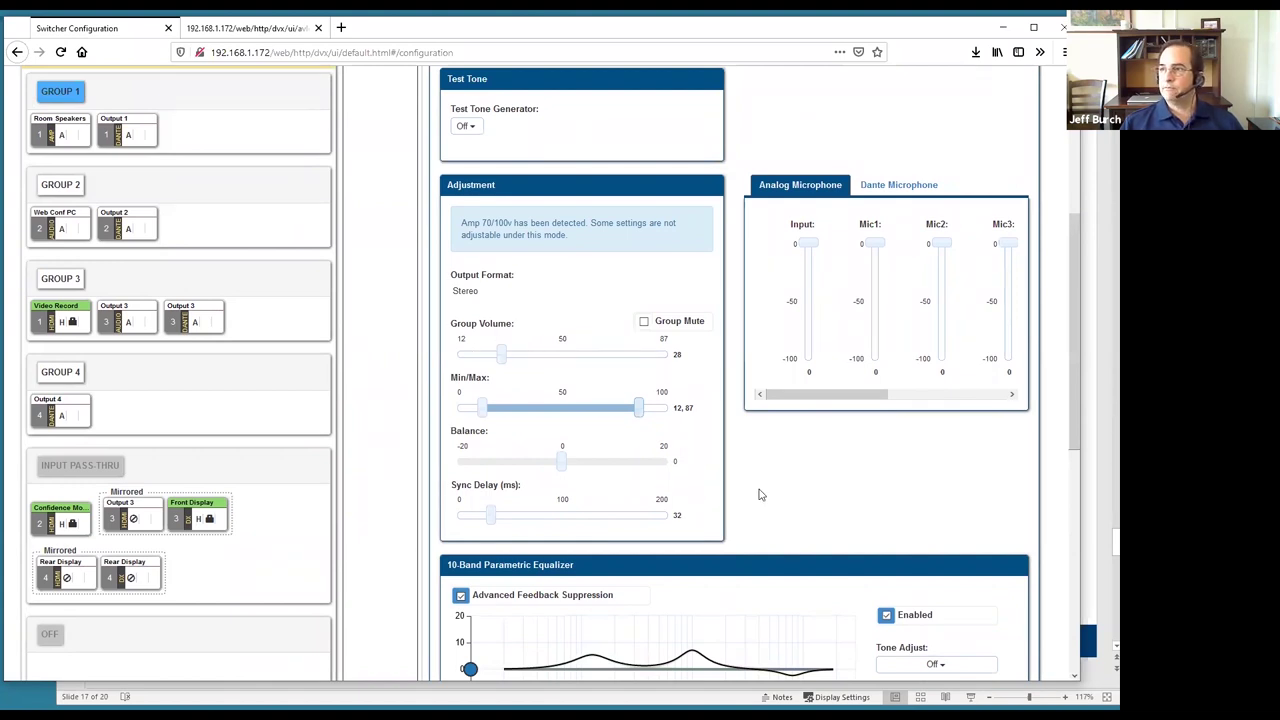
scroll(758, 494, "up", 1)
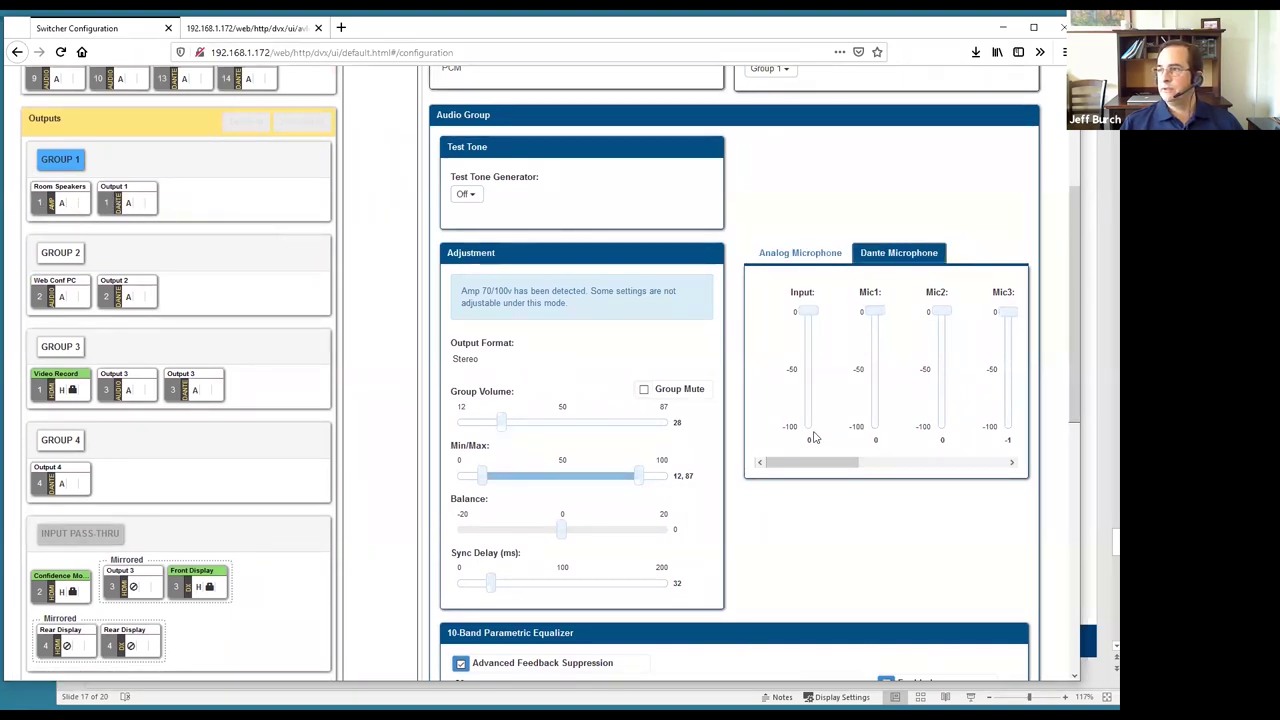
left_click_drag(819, 464, 889, 464)
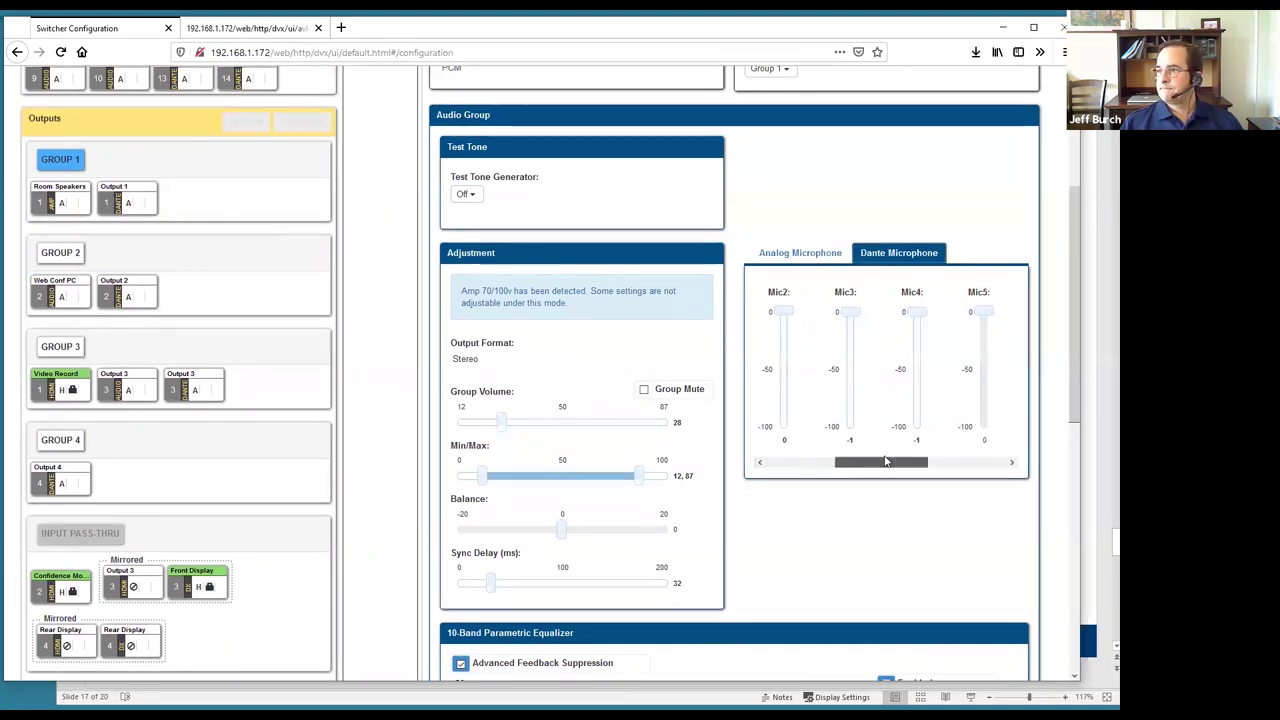
left_click(829, 464)
left_click_drag(876, 312, 877, 417)
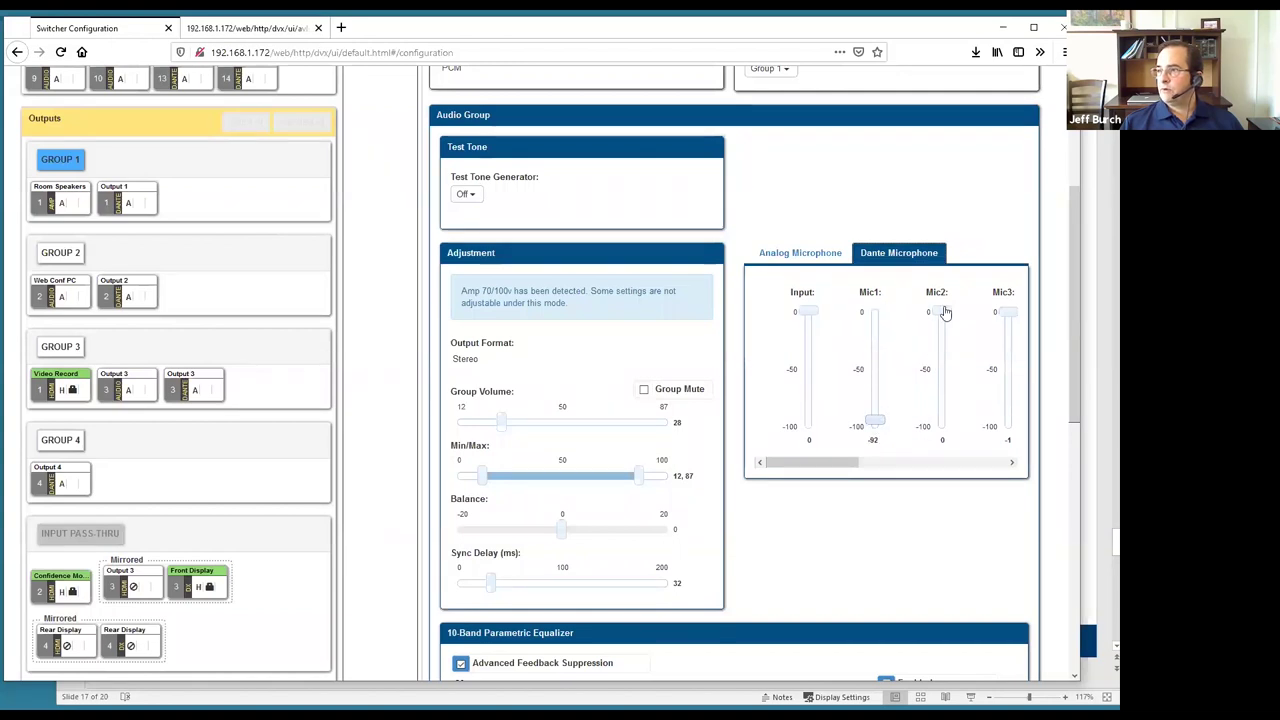
left_click_drag(945, 313, 942, 426)
left_click_drag(1007, 312, 1010, 432)
left_click_drag(855, 463, 884, 463)
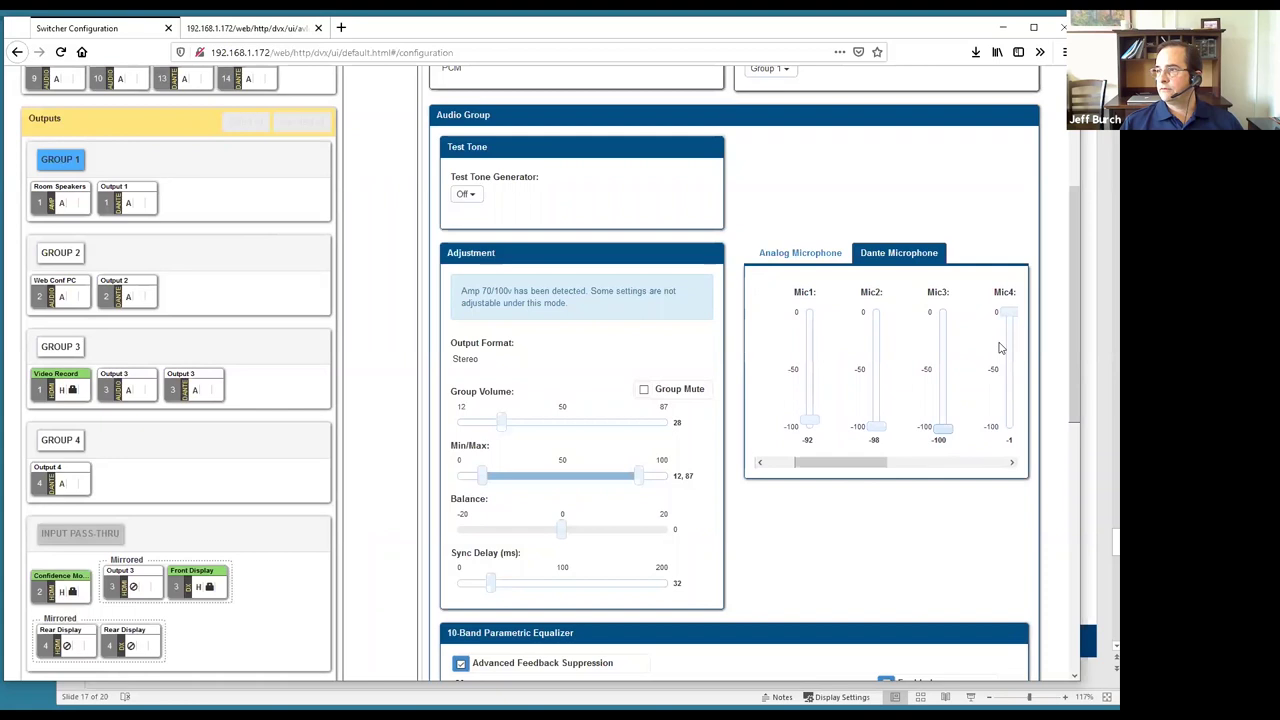
left_click_drag(1007, 312, 1007, 429)
left_click_drag(868, 467, 838, 465)
left_click_drag(874, 421, 874, 430)
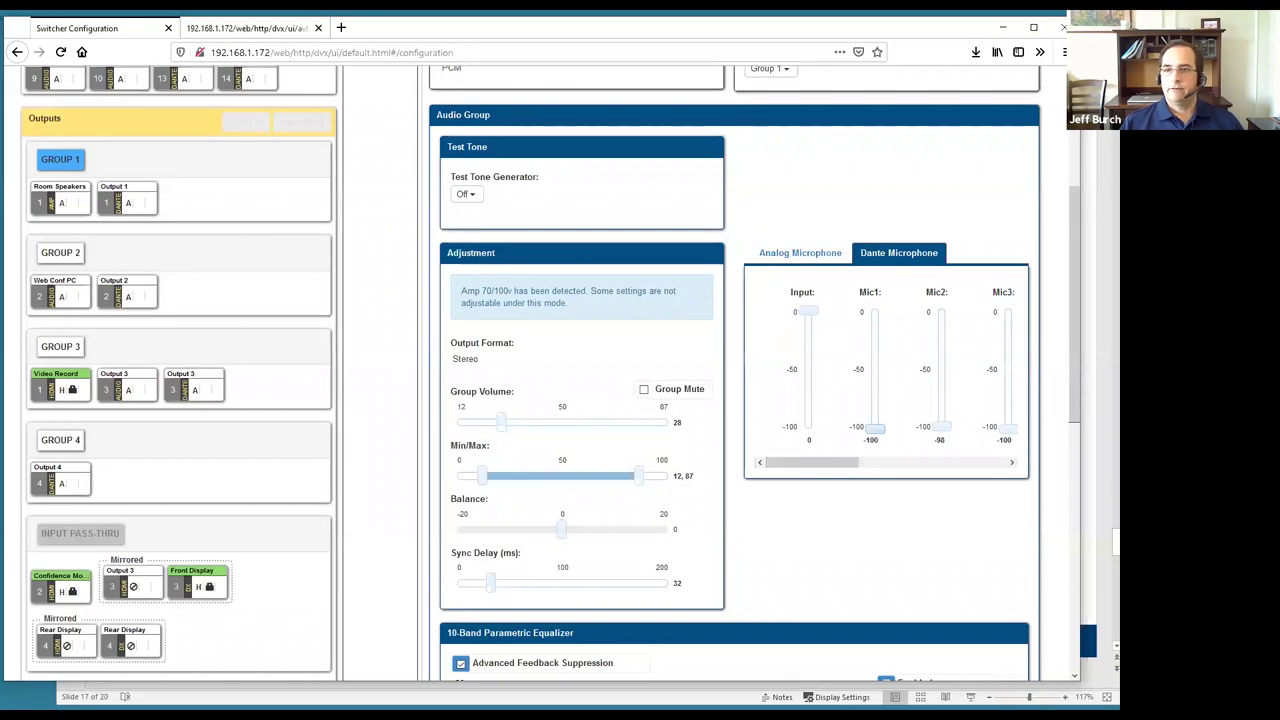
Select Group 2 and lower the Input level in its Dante microphone mix to -100
left_click(66, 291)
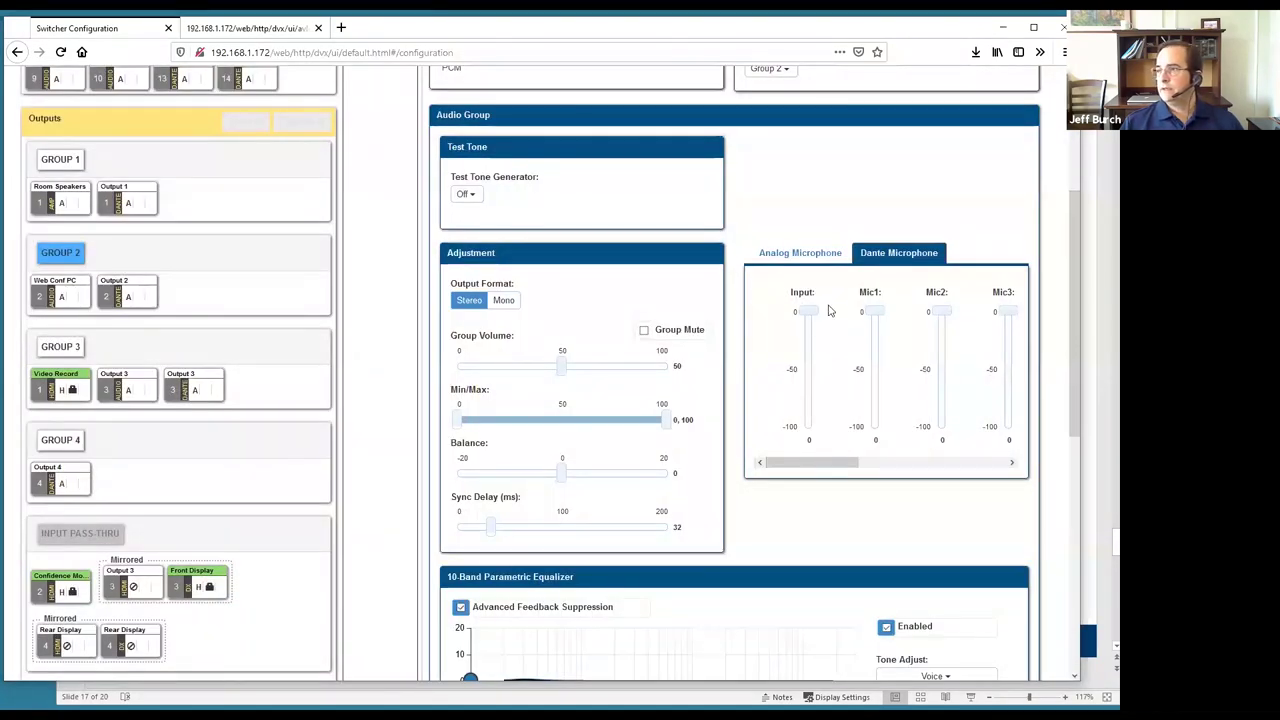
left_click_drag(811, 315, 770, 466)
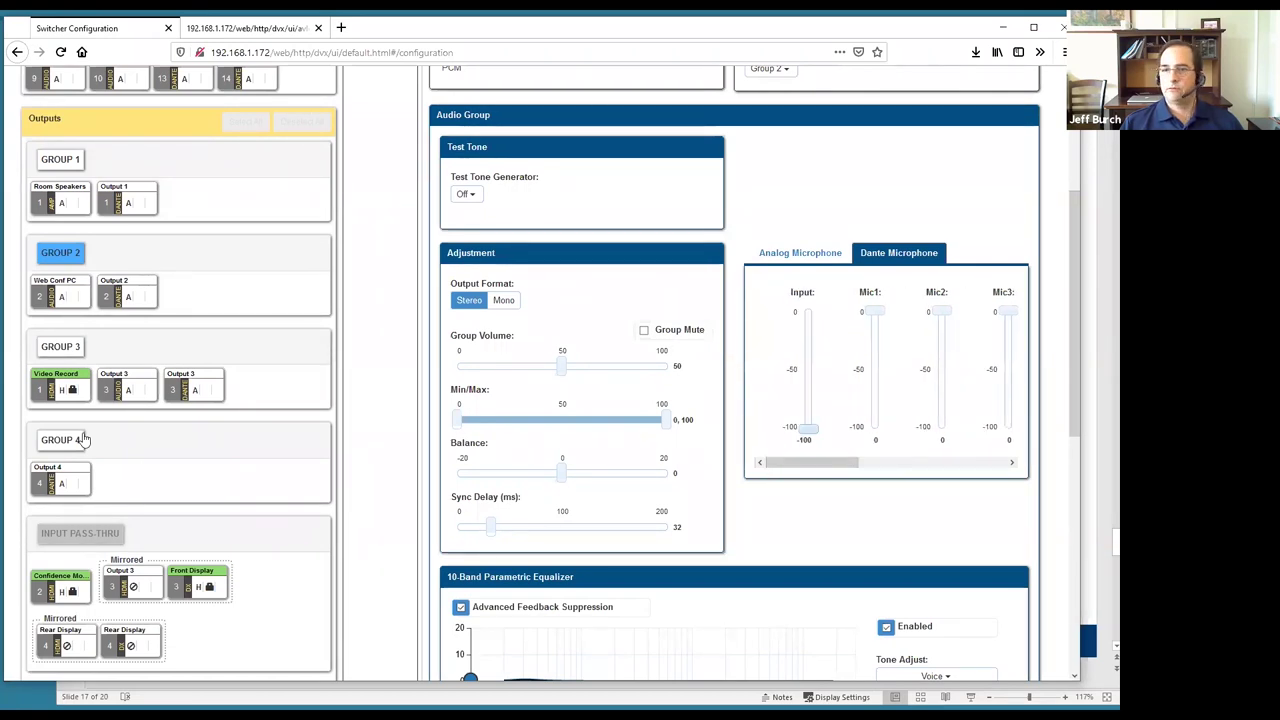
For the Video Record output's Group 3, limit the volume range to a minimum of 29 and a maximum of 97
left_click(65, 388)
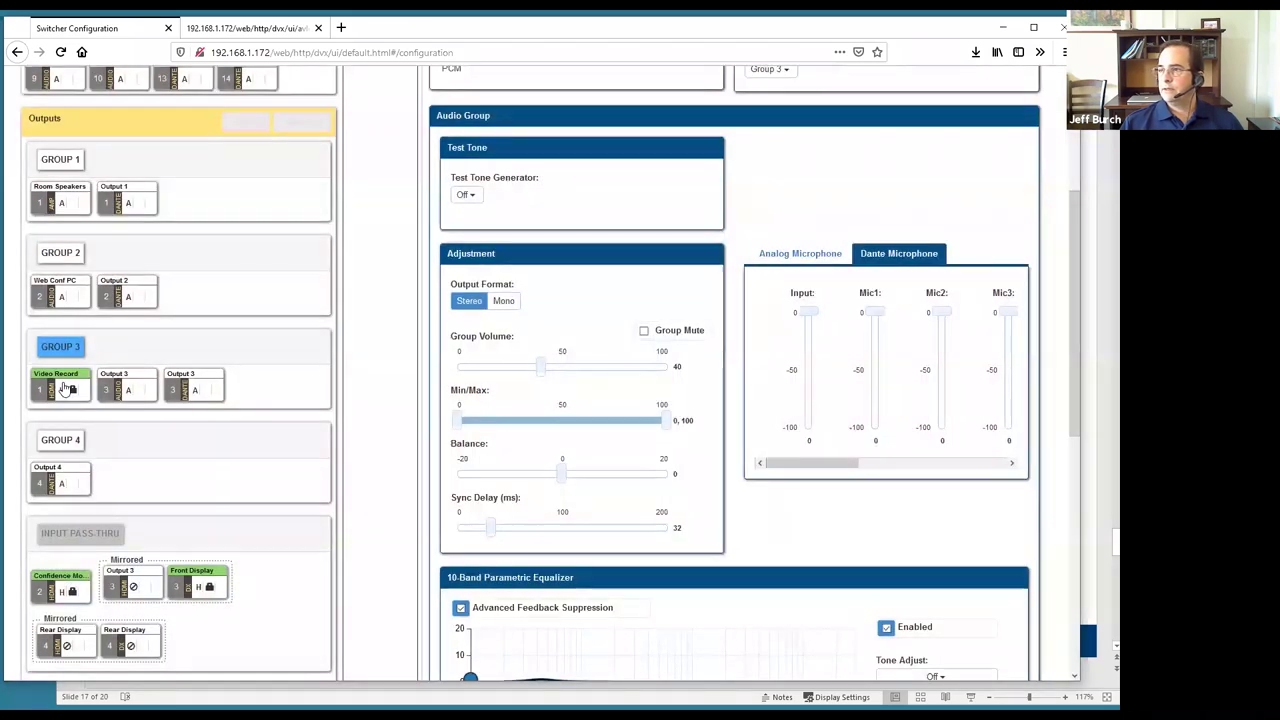
mouse_move(849, 460)
left_mouse_down()
mouse_move(943, 463)
mouse_move(831, 466)
left_mouse_up()
left_click_drag(875, 313, 862, 306)
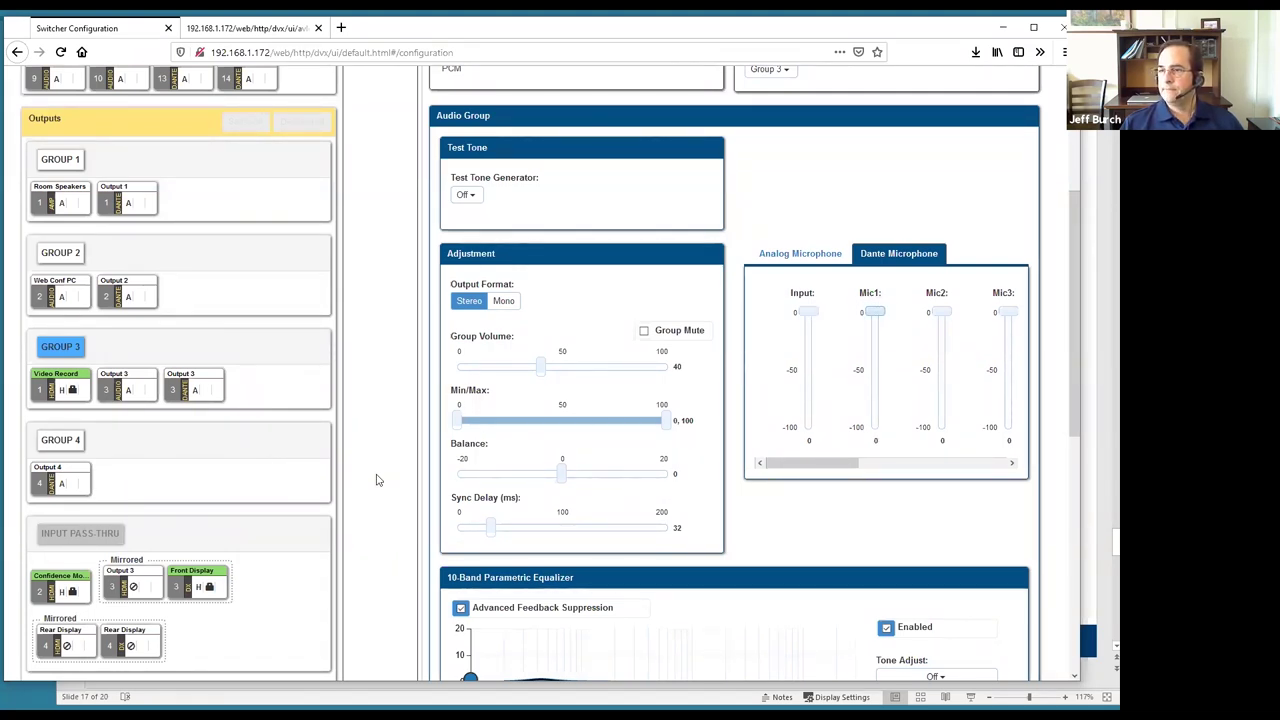
scroll(643, 453, "down", 1)
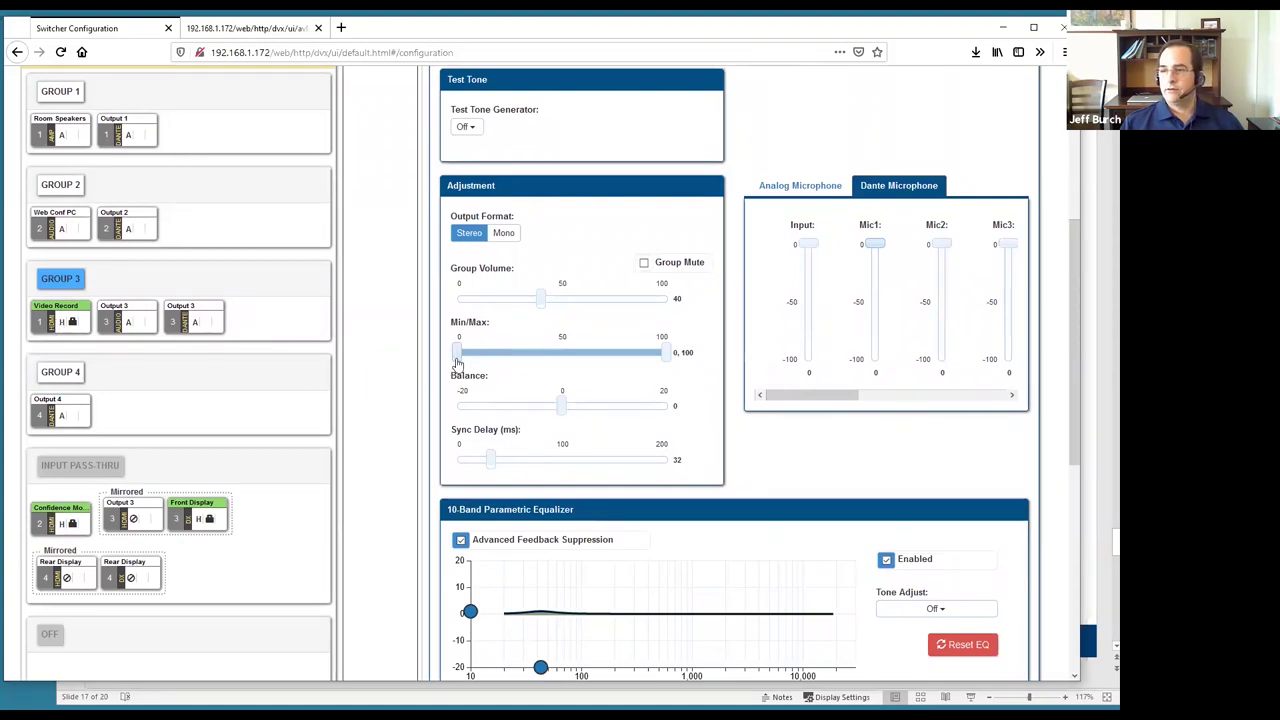
left_click_drag(457, 360, 534, 368)
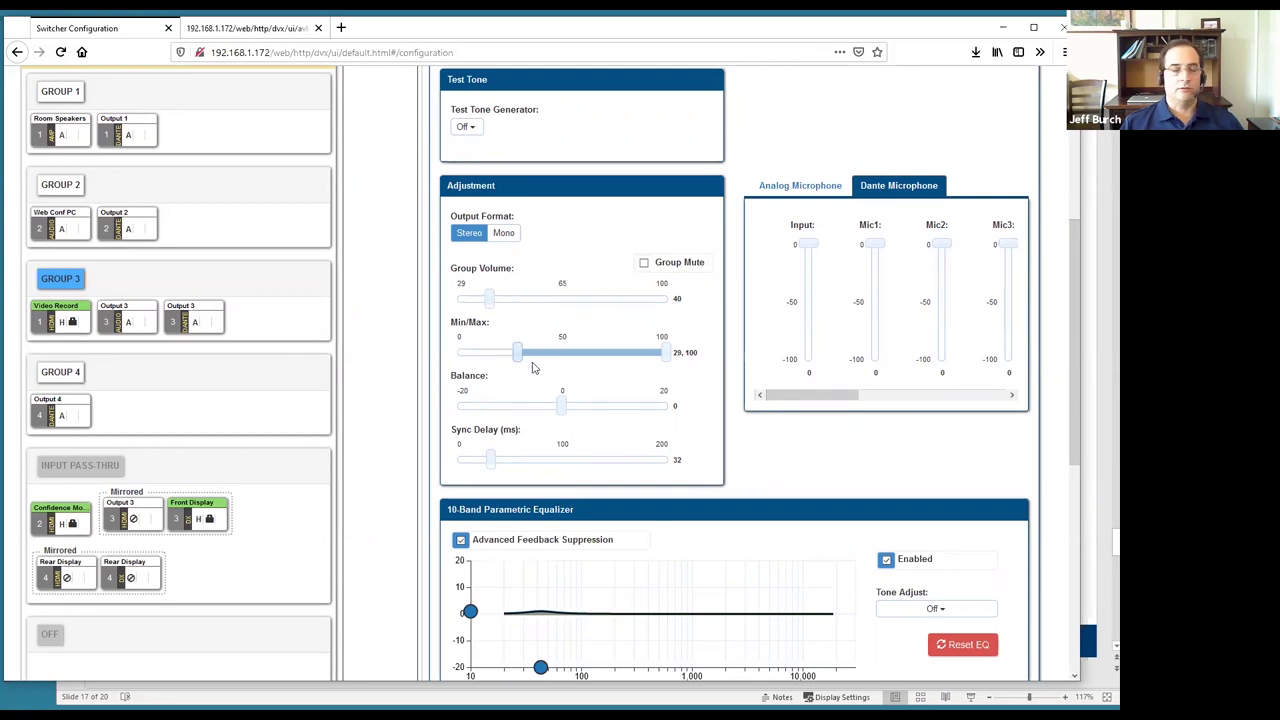
left_click_drag(666, 363, 519, 360)
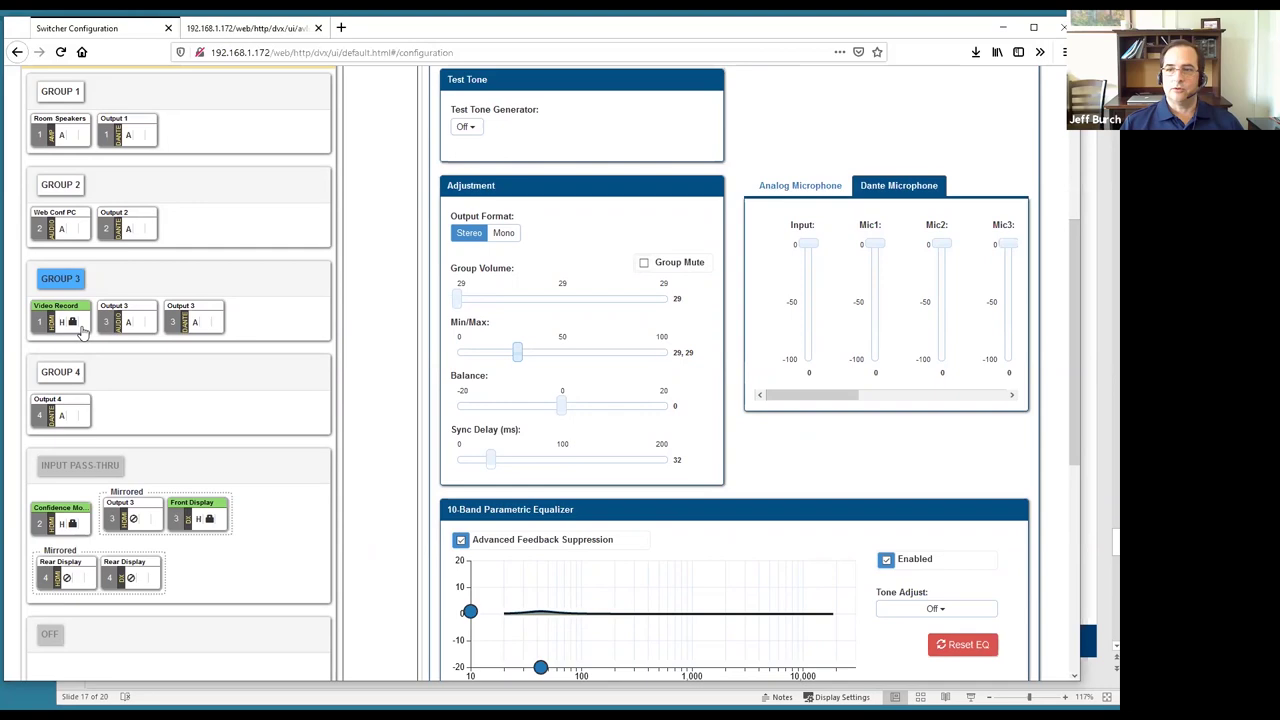
left_click_drag(518, 354, 660, 355)
In Group 3's parametric equalizer, set band 1 to a gain of 6 and a frequency of 44
scroll(572, 398, "down", 3)
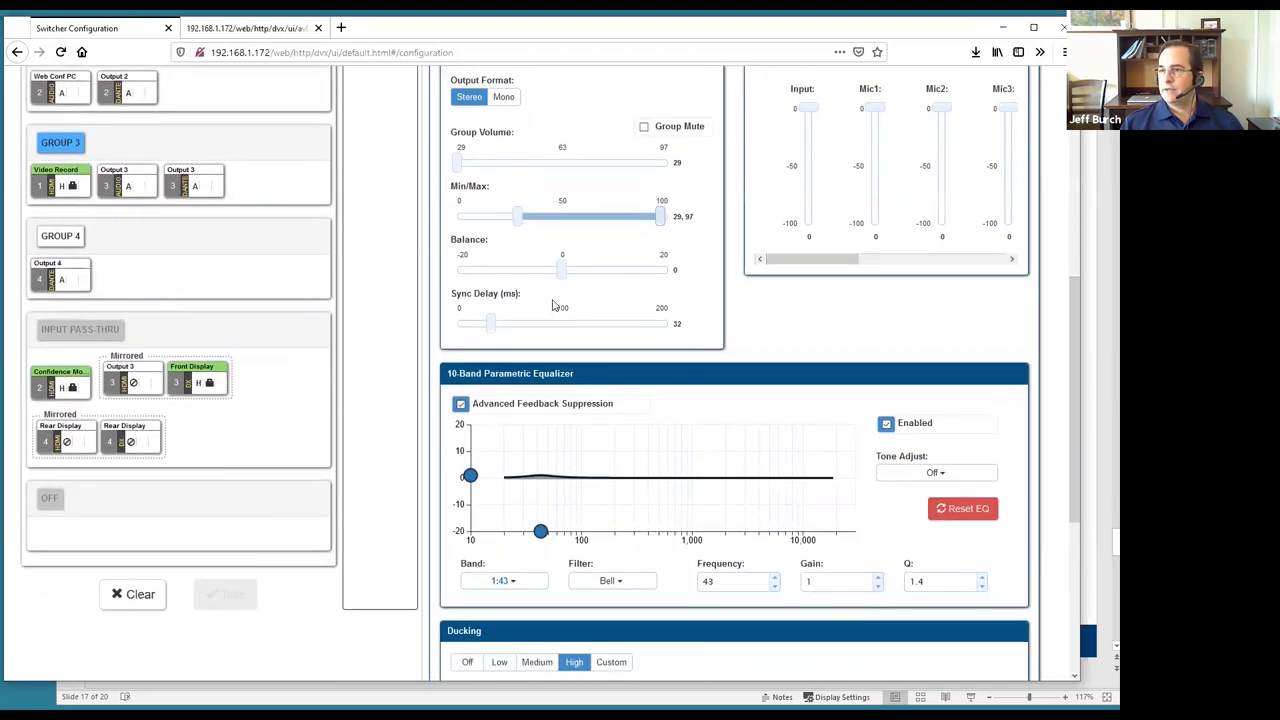
scroll(567, 349, "down", 4)
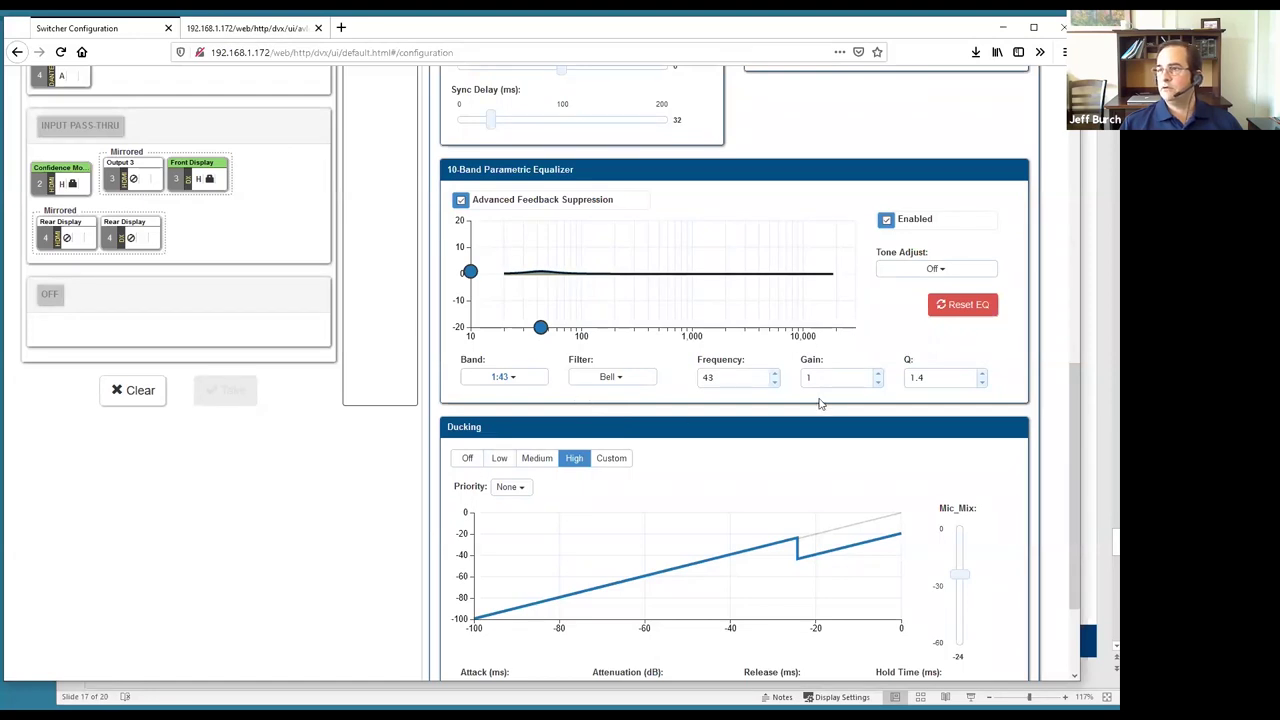
left_click_drag(470, 272, 471, 259)
left_click_drag(540, 327, 542, 327)
Select equalizer band 5 at 500 Hz and view its filter types, keeping the Bell filter
left_click(536, 381)
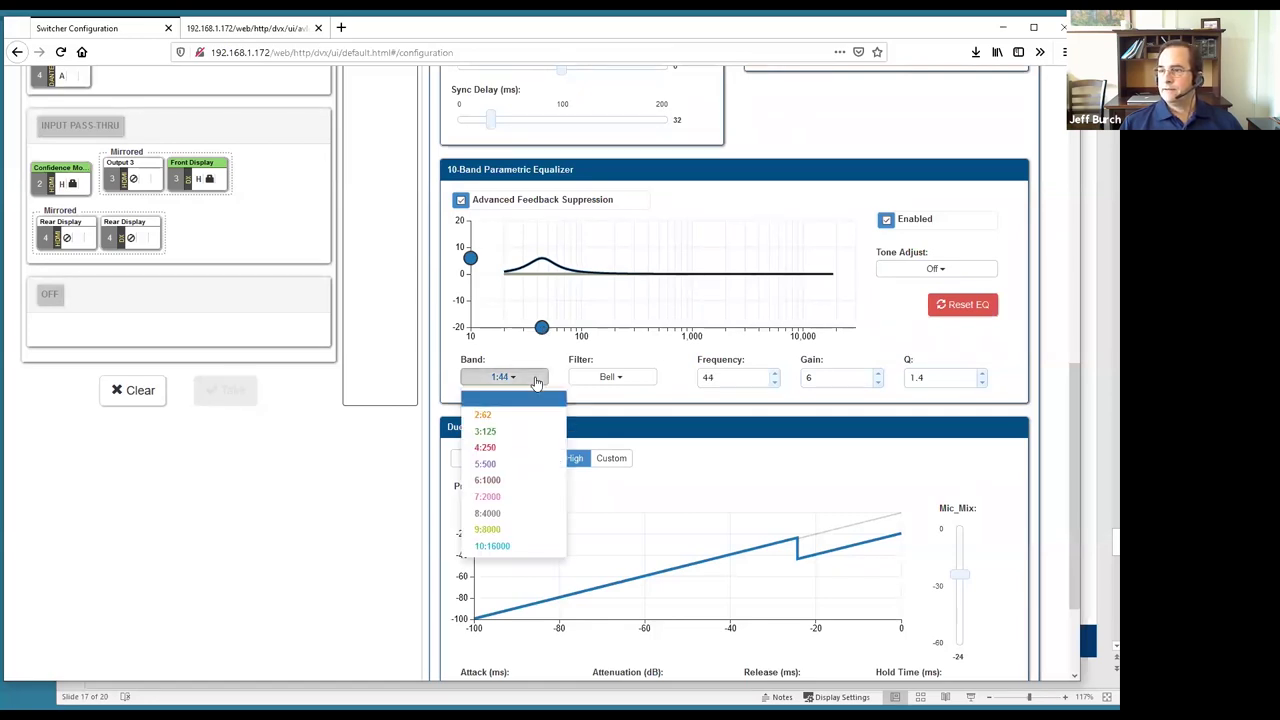
left_click(489, 463)
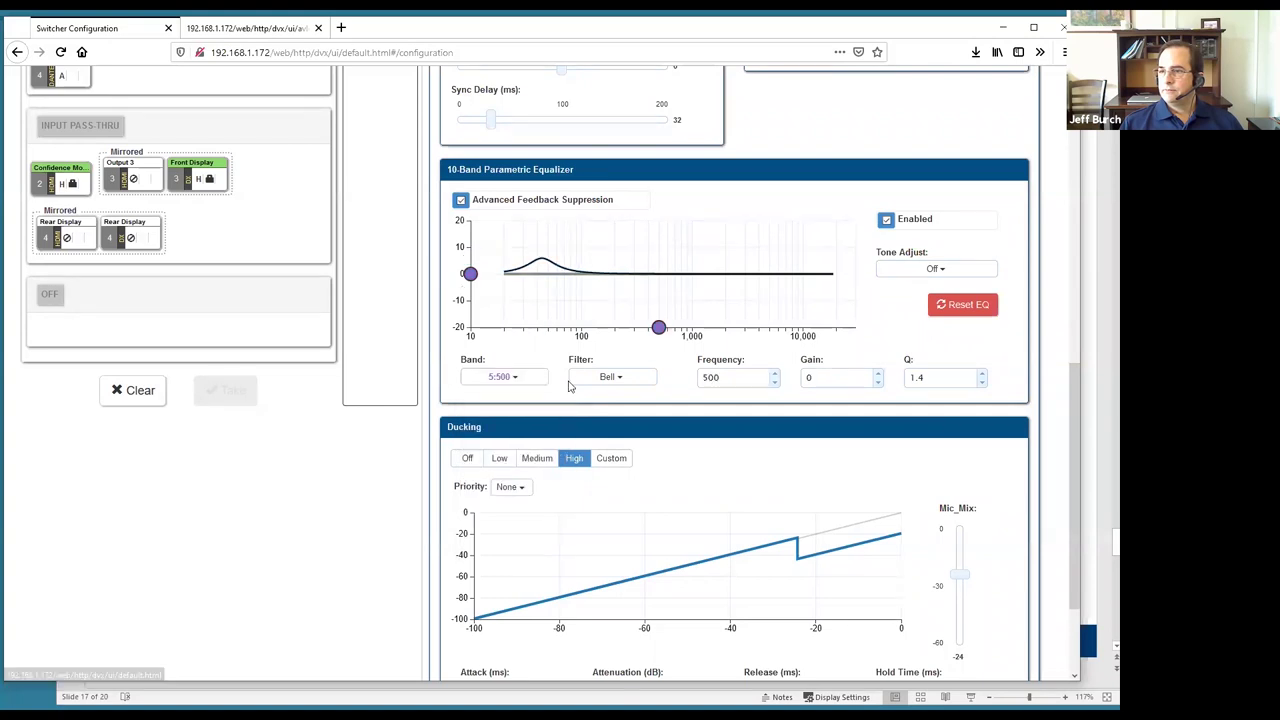
left_click(626, 381)
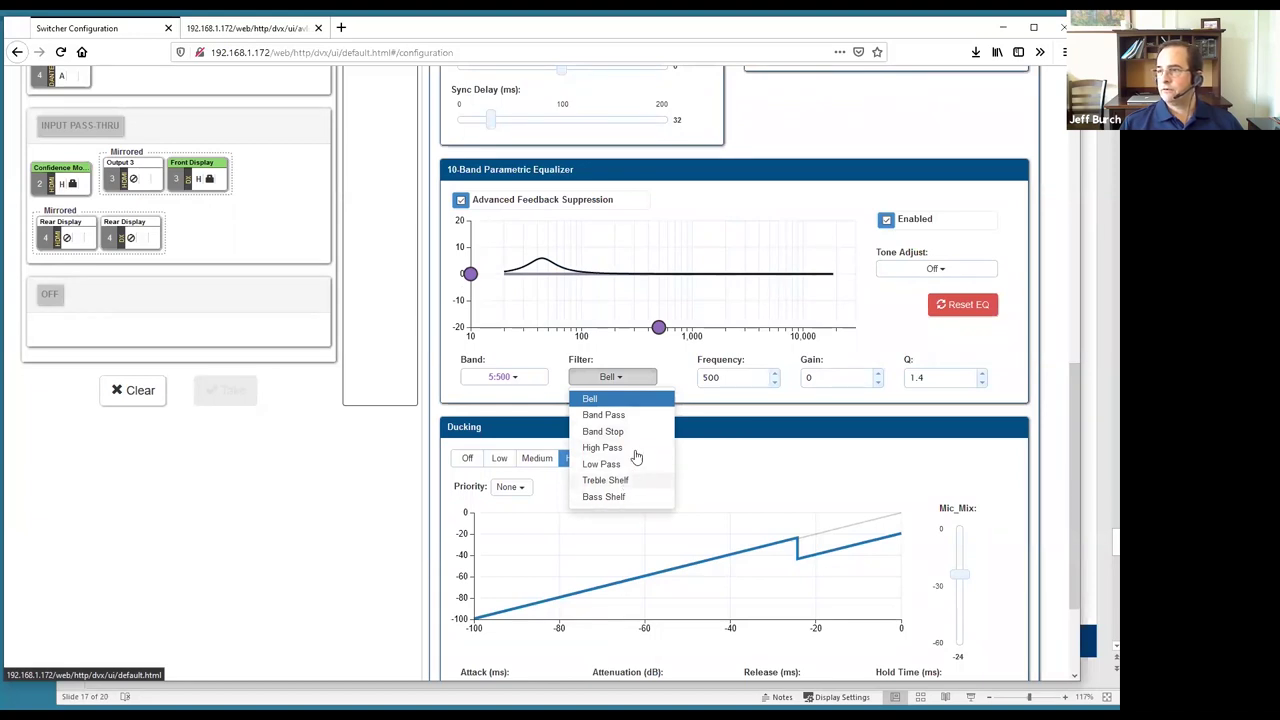
left_click(547, 351)
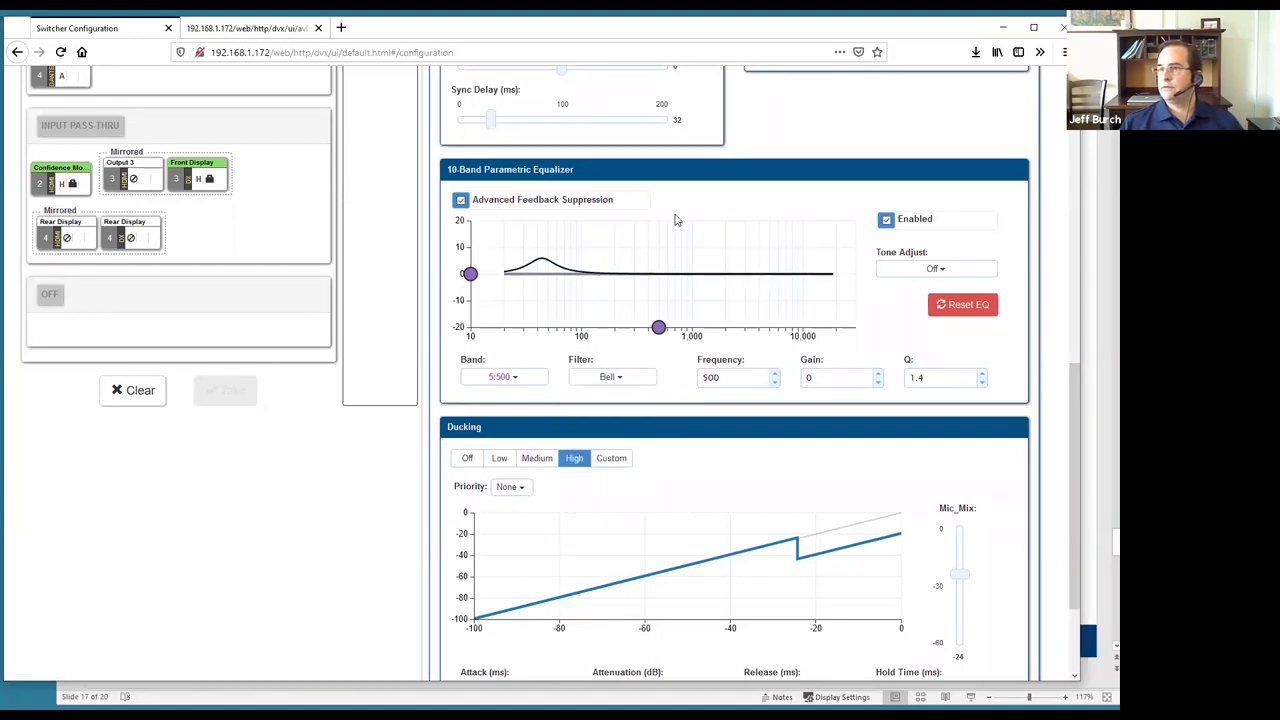
Try the Voice tone adjustment on Group 3's equalizer and return it to Off
scroll(675, 219, "up", 1)
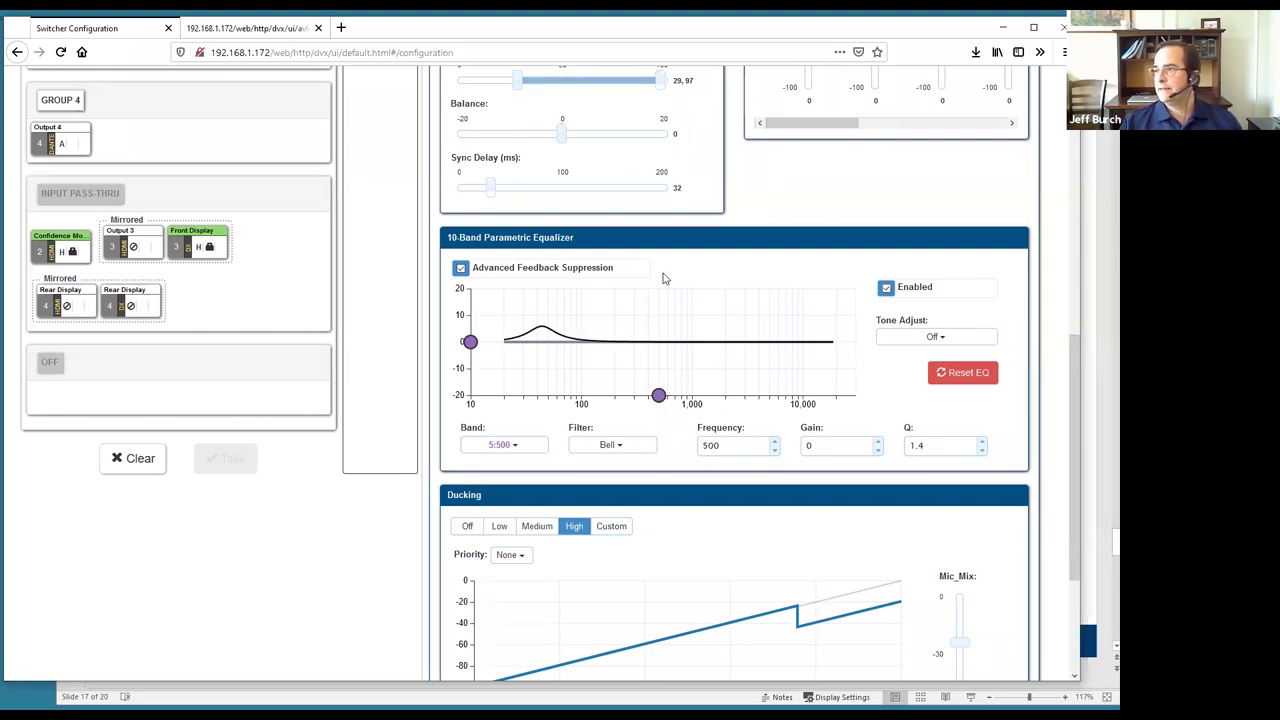
left_click(936, 337)
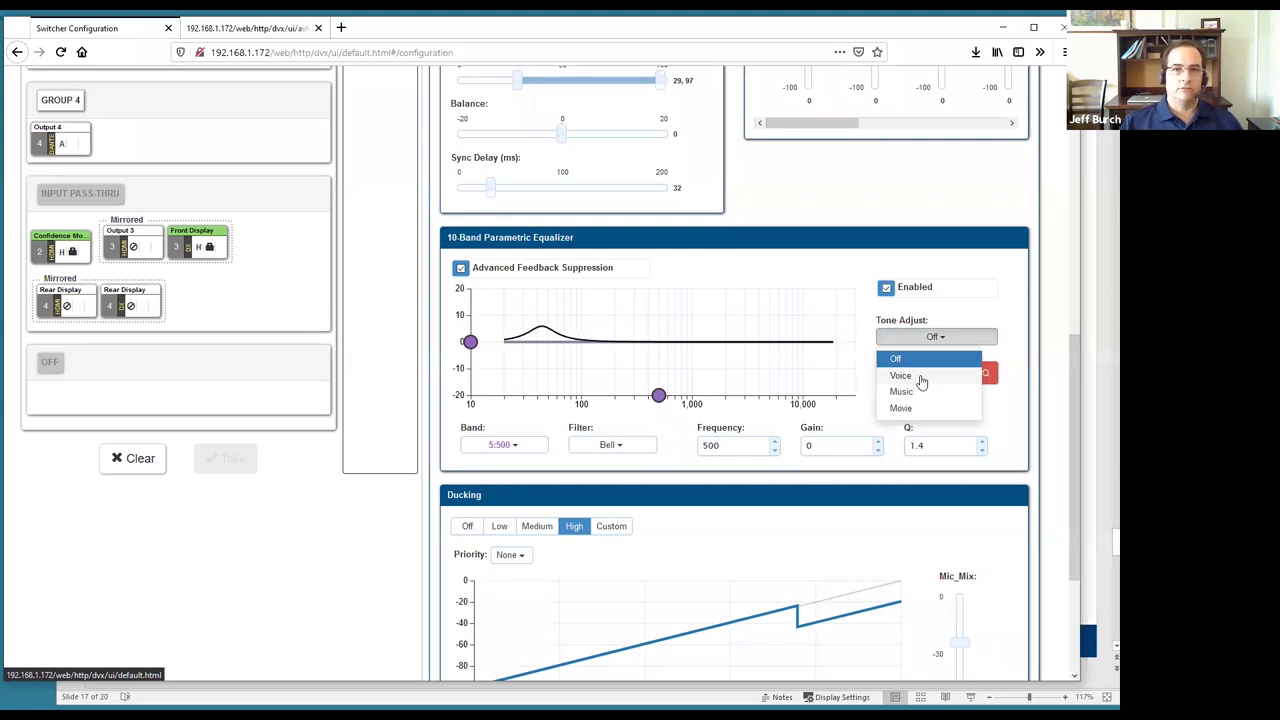
left_click(921, 382)
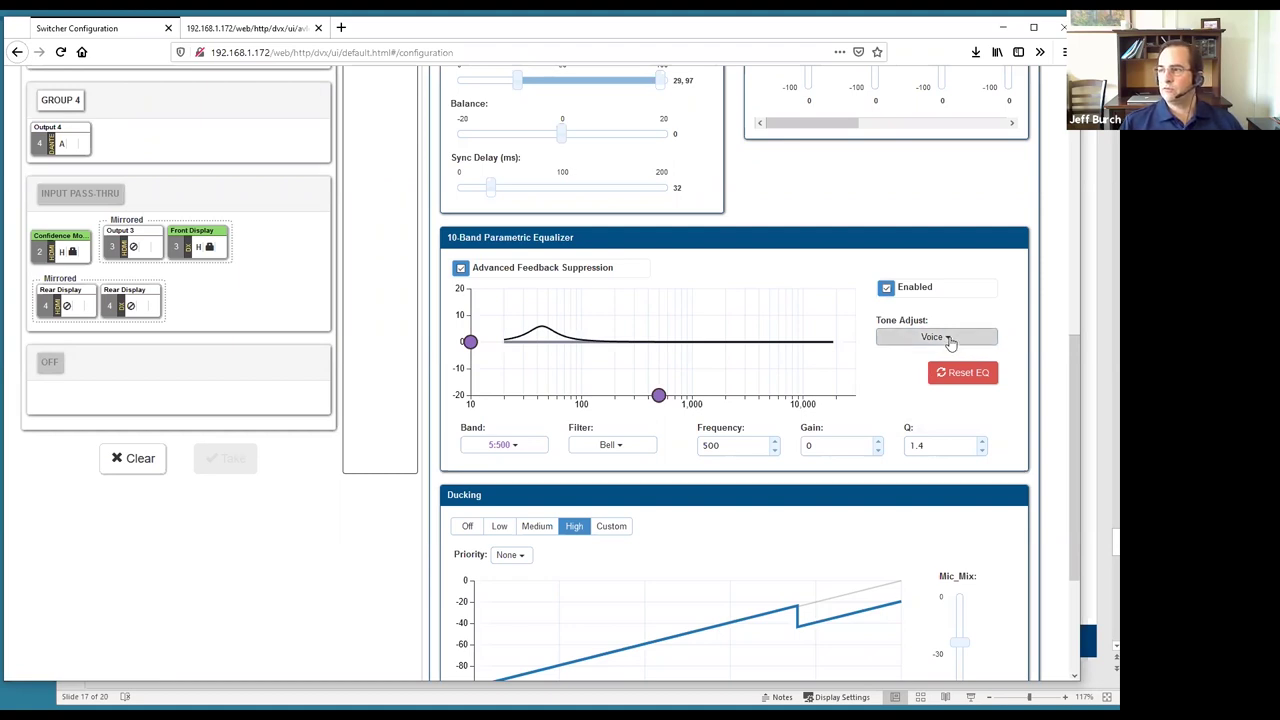
left_click(940, 340)
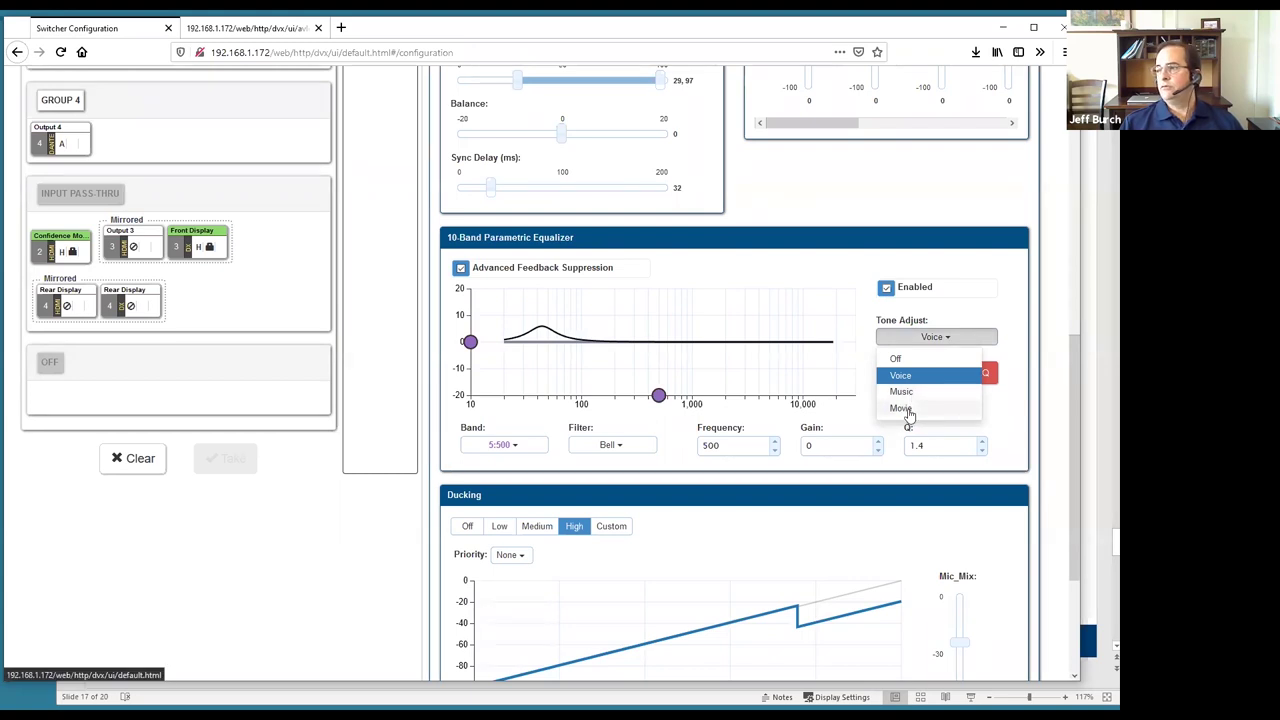
left_click(903, 359)
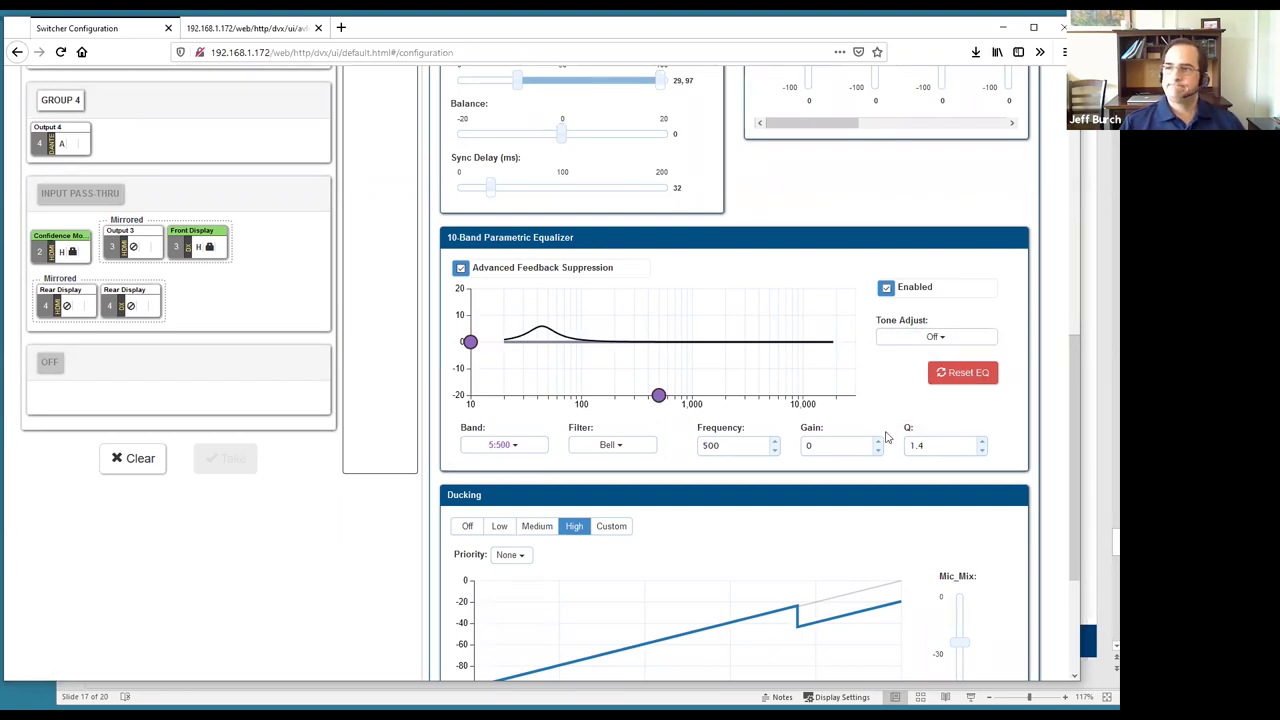
Switch Group 3's ducking off briefly and set it to Medium
scroll(885, 437, "down", 4)
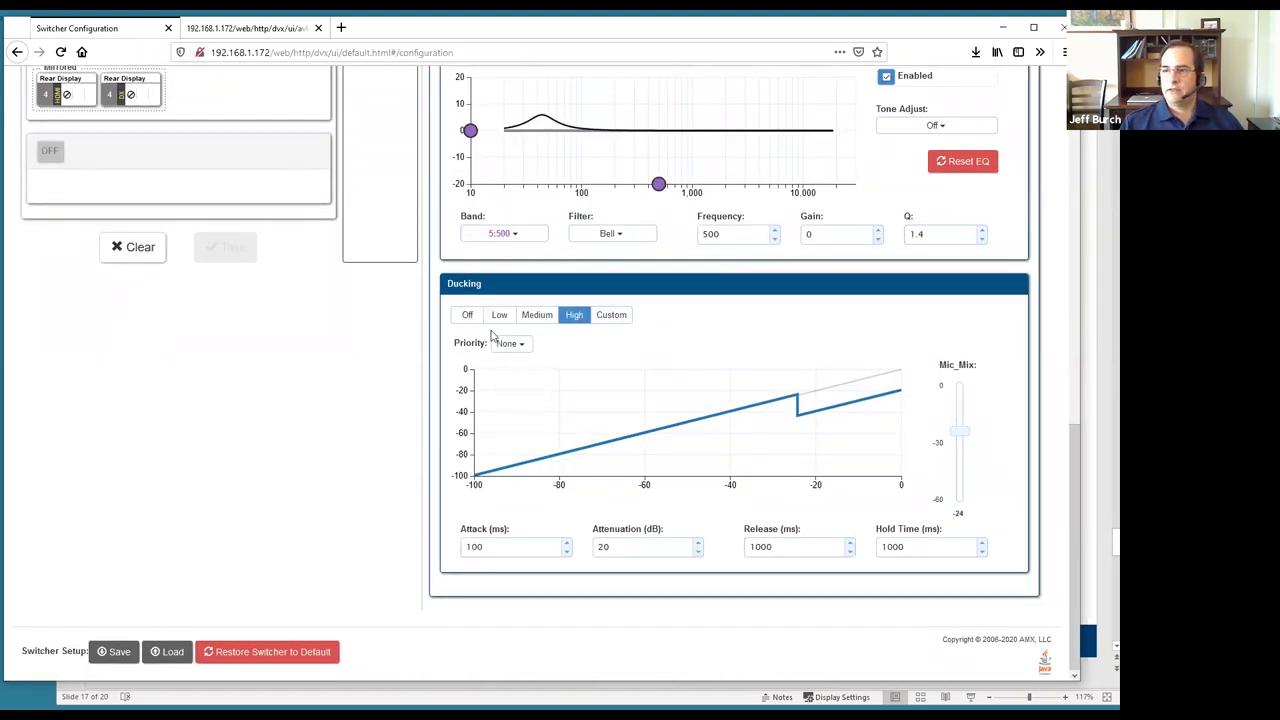
left_click(468, 318)
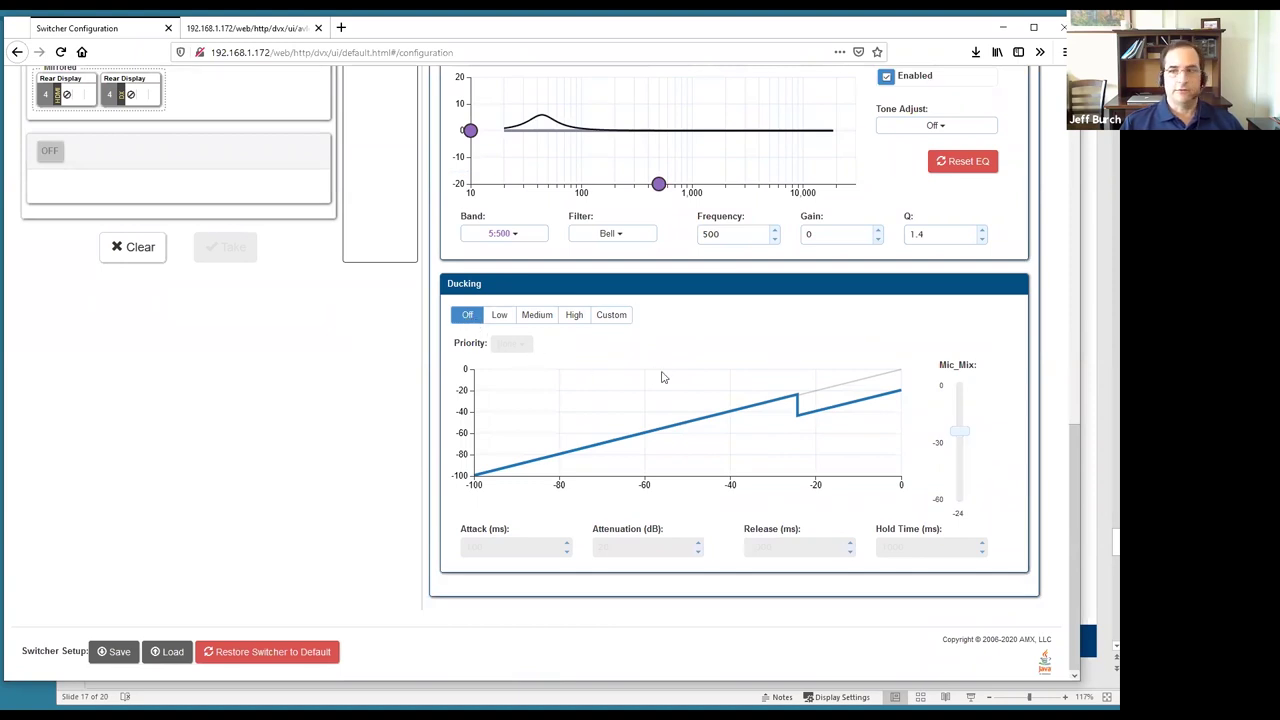
left_click(535, 315)
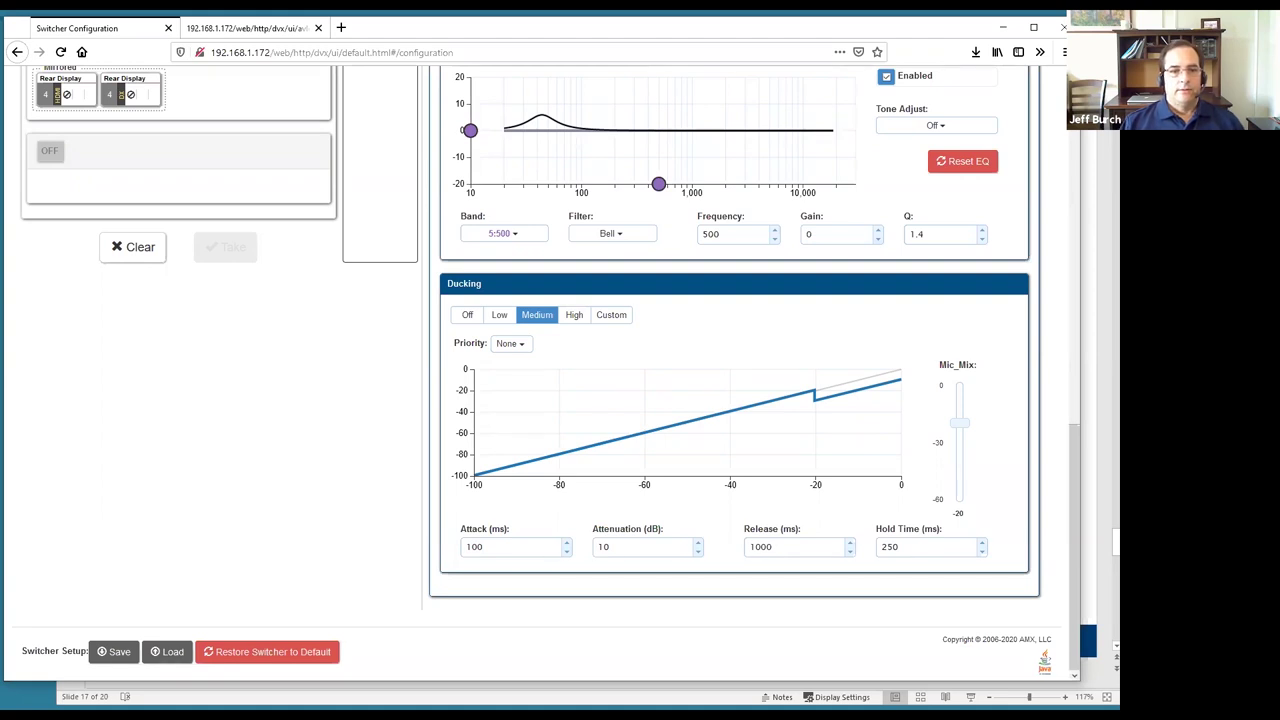
Review the Group 3 audio settings and the output groups across the configuration page
scroll(560, 345, "up", 4)
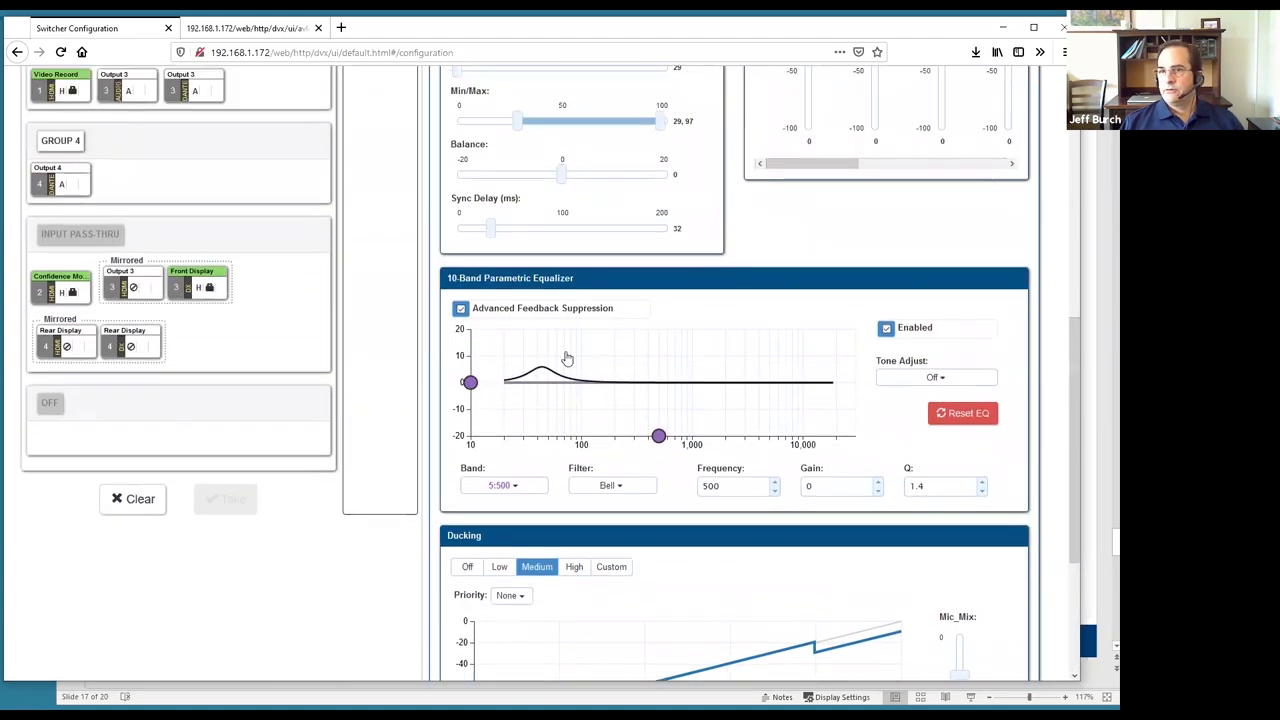
scroll(566, 358, "up", 4)
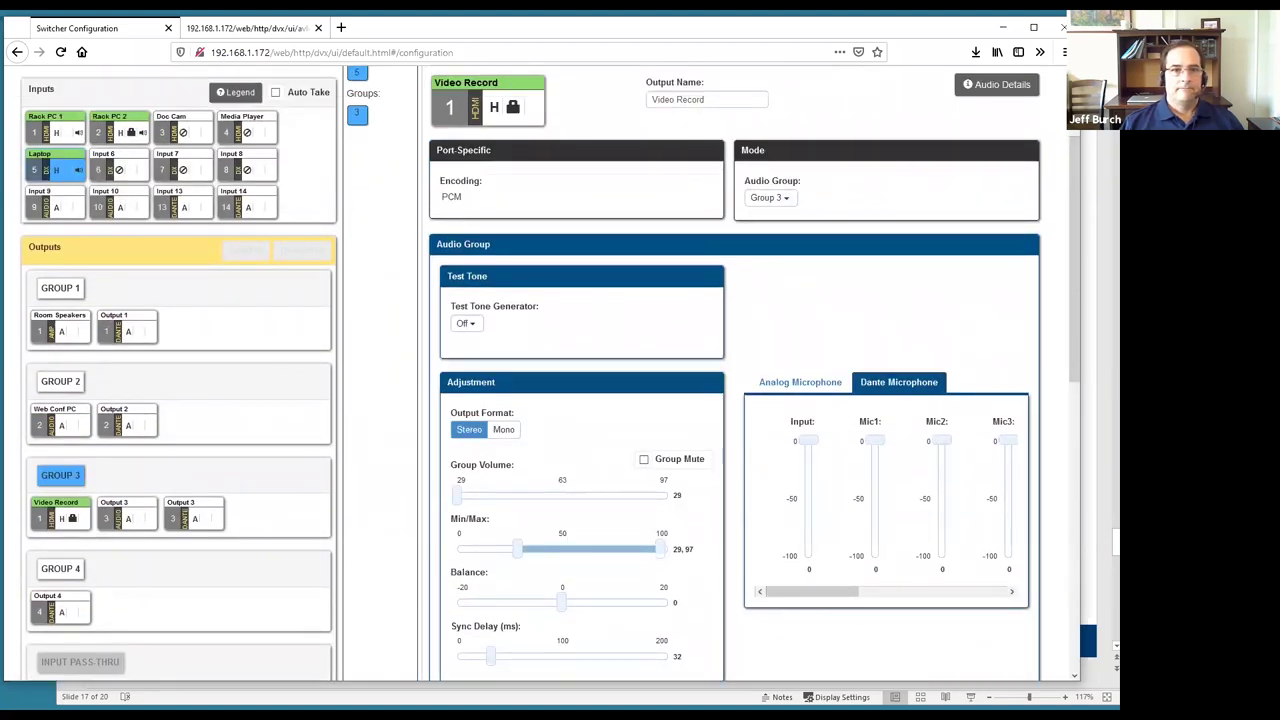
scroll(350, 424, "down", 3)
scroll(350, 424, "up", 1)
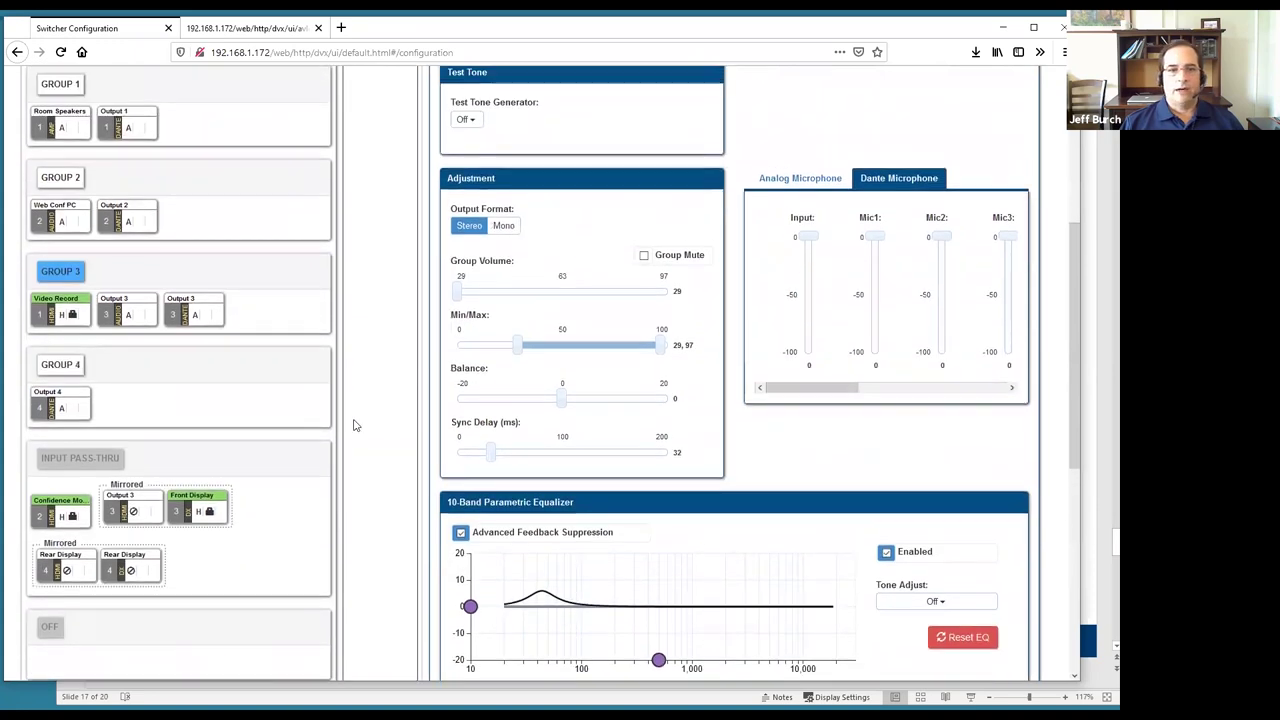
scroll(355, 425, "down", 1)
scroll(360, 425, "up", 2)
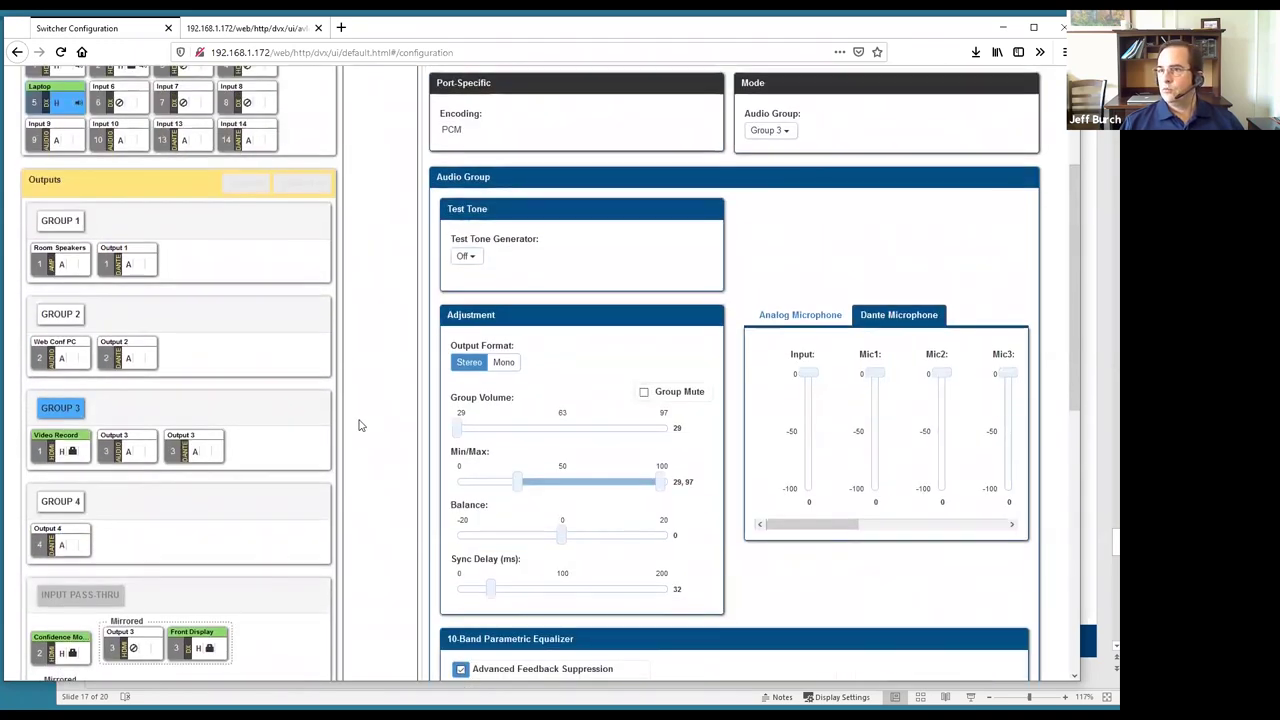
scroll(361, 425, "up", 2)
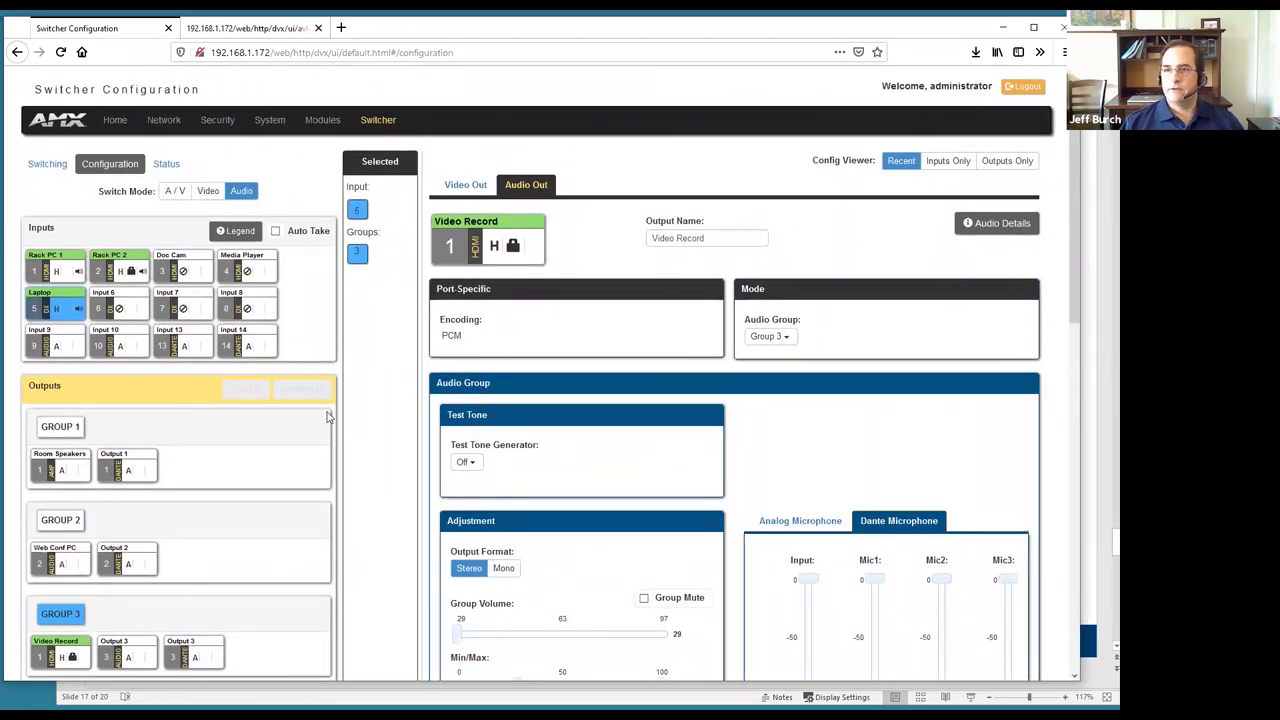
scroll(344, 440, "down", 2)
scroll(344, 440, "down", 2)
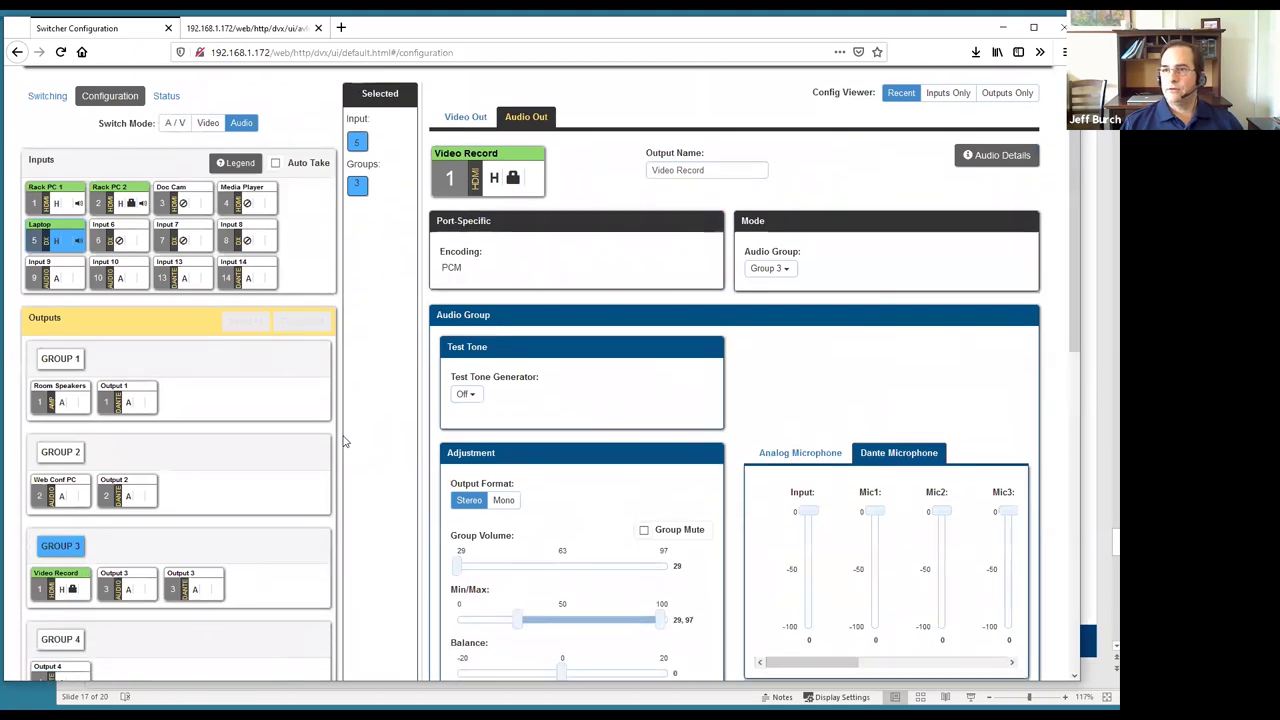
scroll(344, 440, "down", 2)
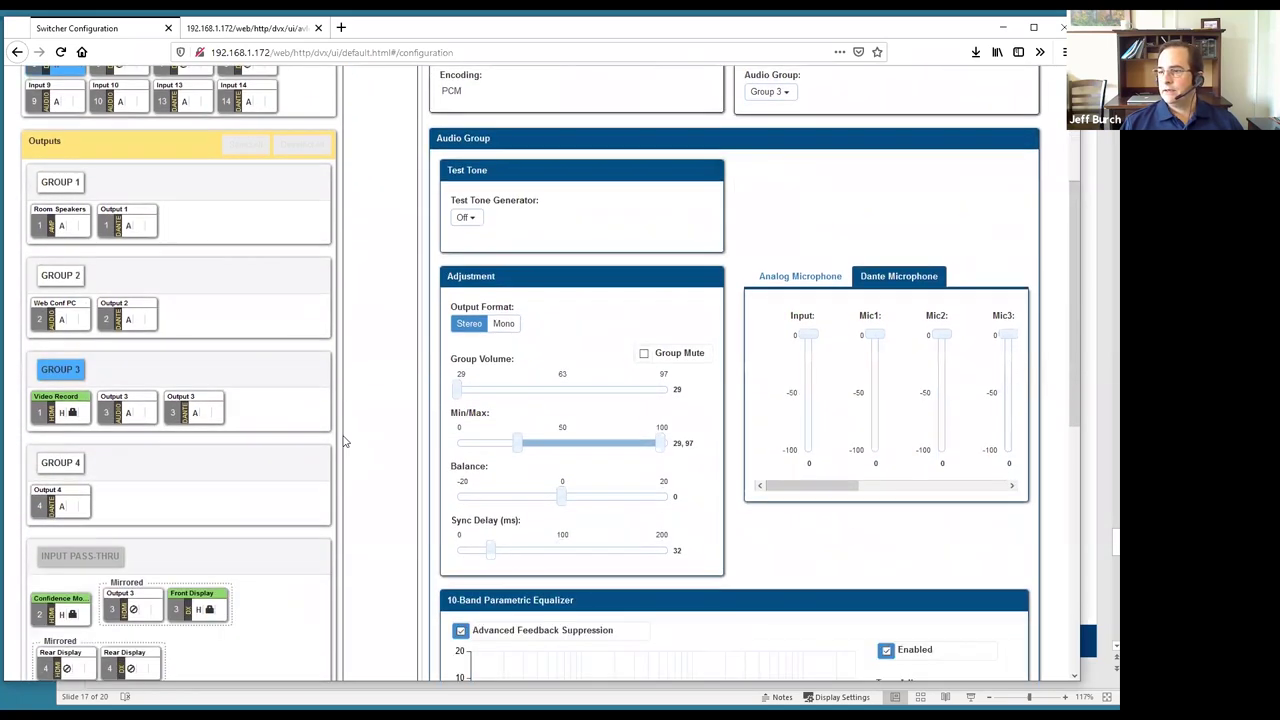
scroll(280, 392, "up", 4)
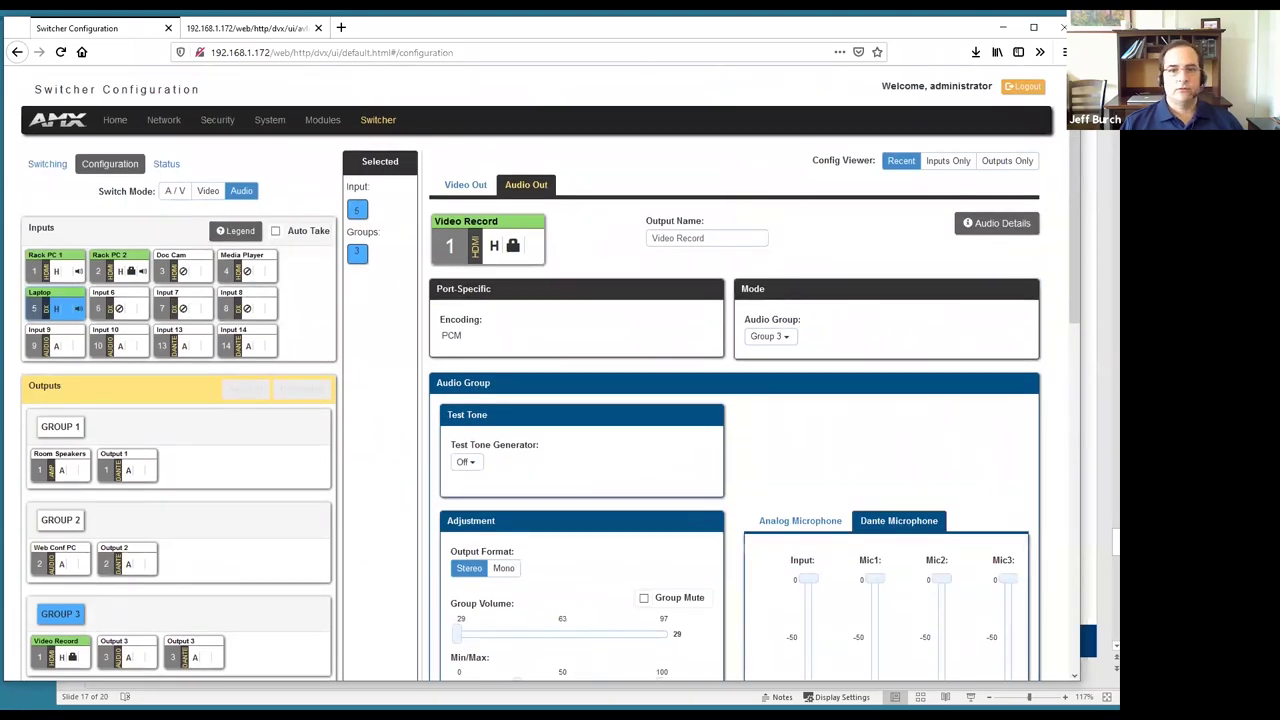
Open the switcher's Status page to check the alarms, fan speeds and temperatures
left_click(385, 122)
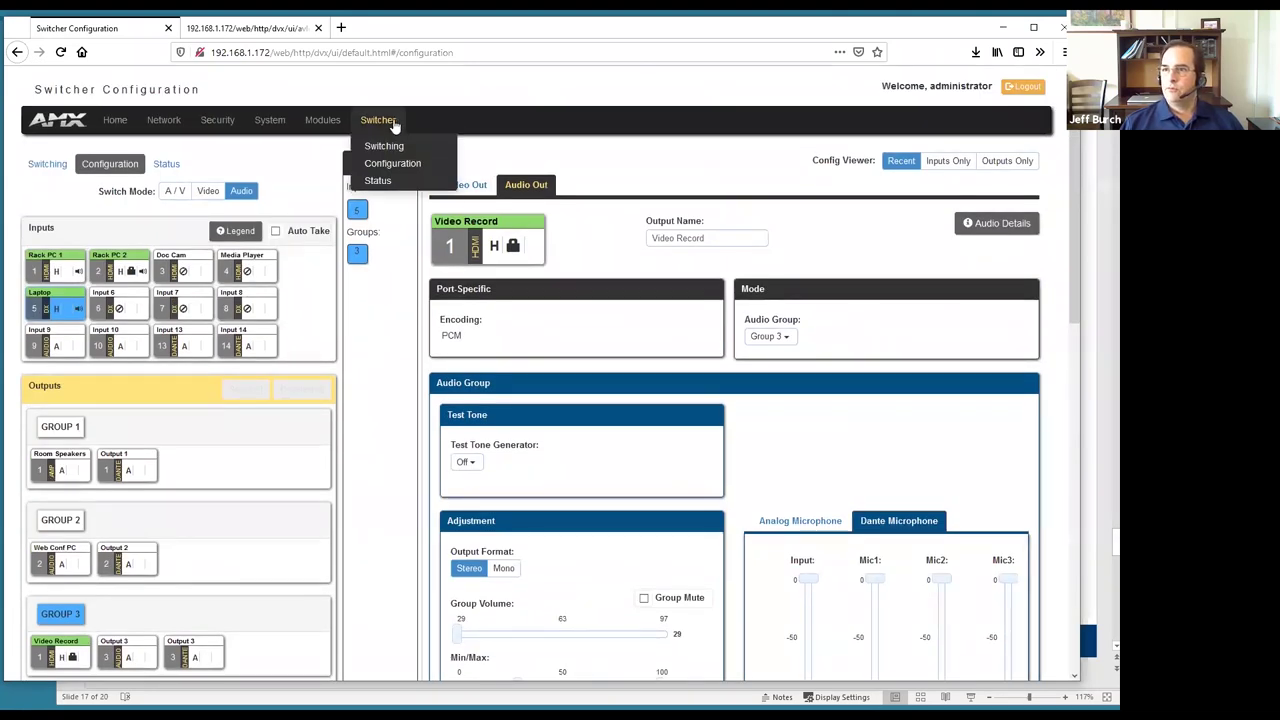
left_click(392, 181)
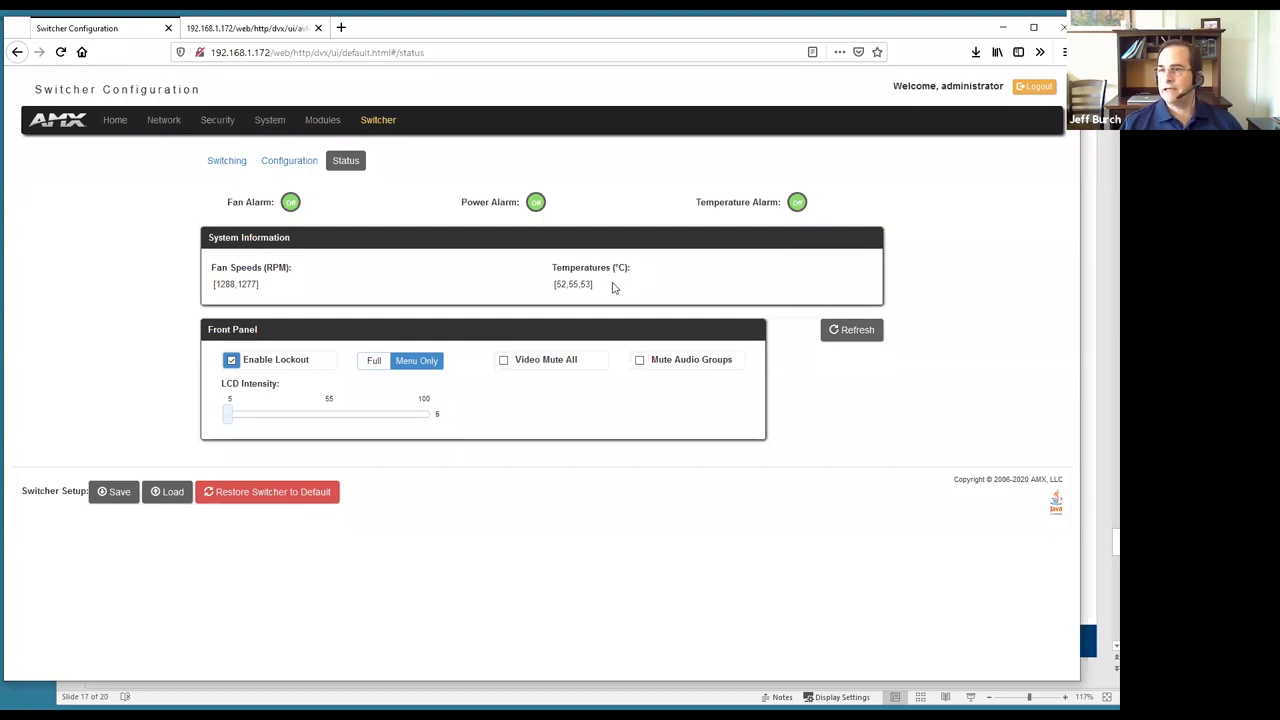
Toggle the front panel lockout off and on, and try the Full lockout mode before returning to Menu Only
left_click(232, 362)
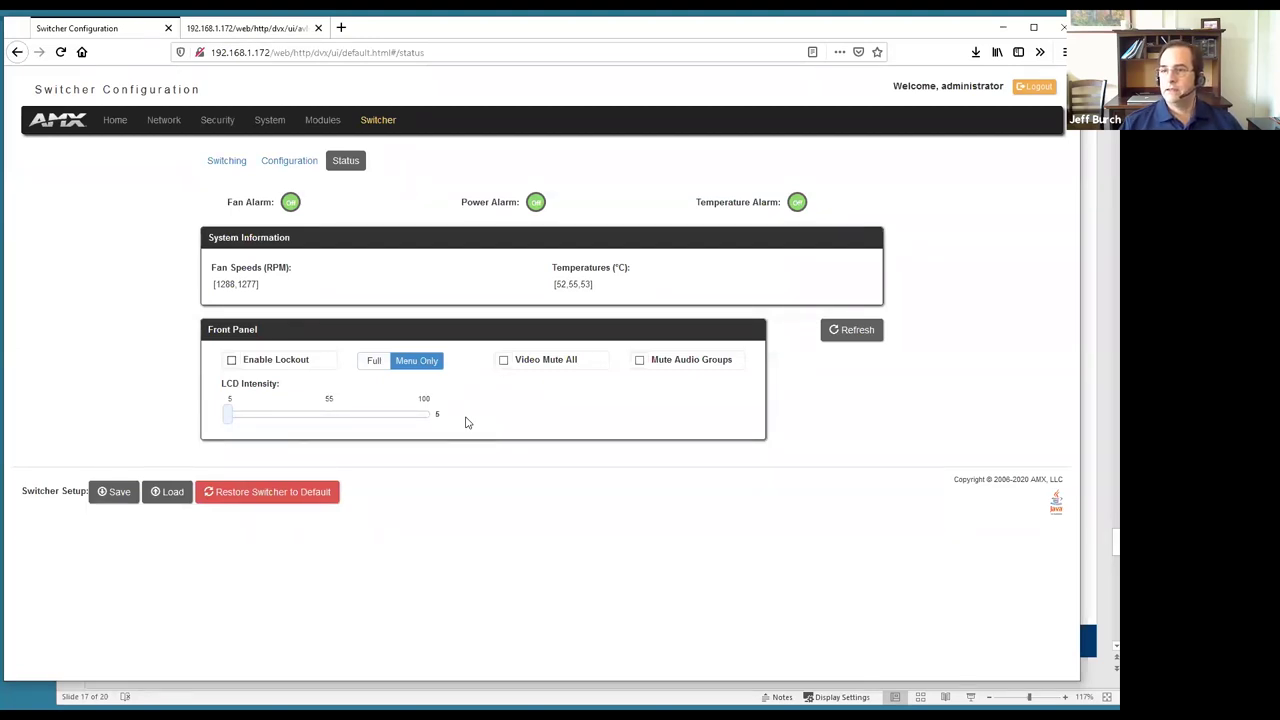
left_click(230, 361)
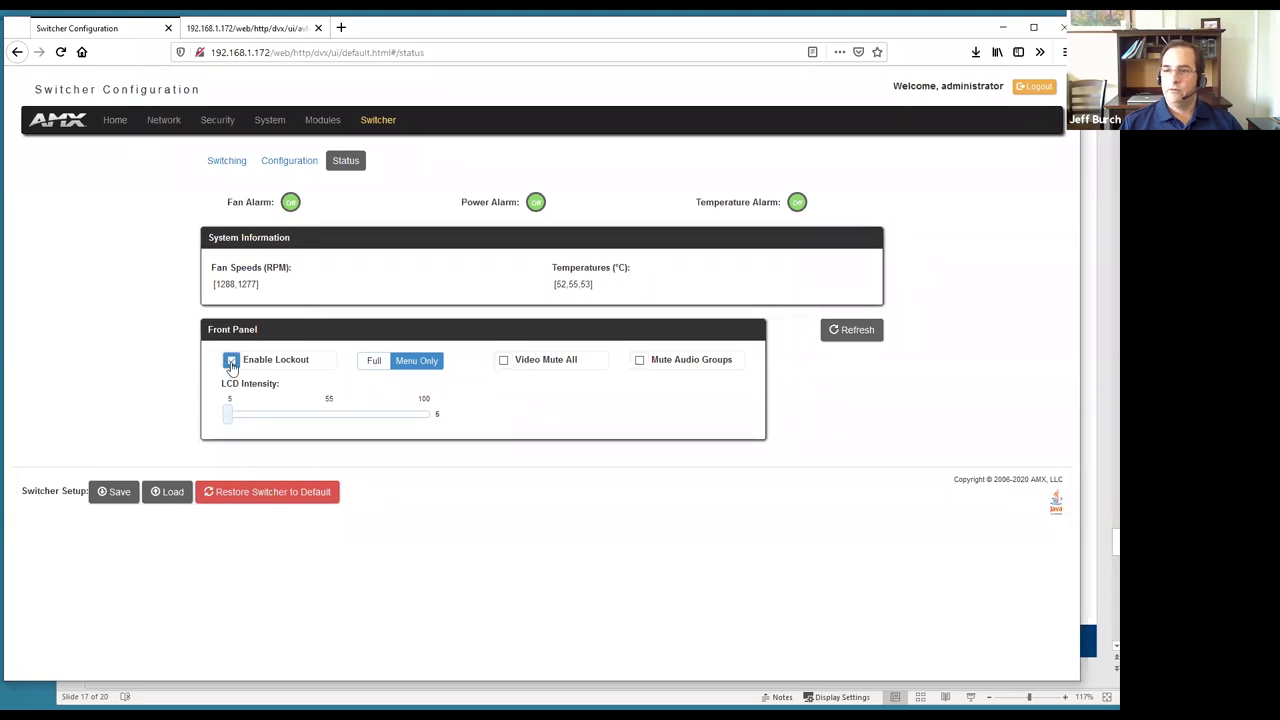
left_click(372, 361)
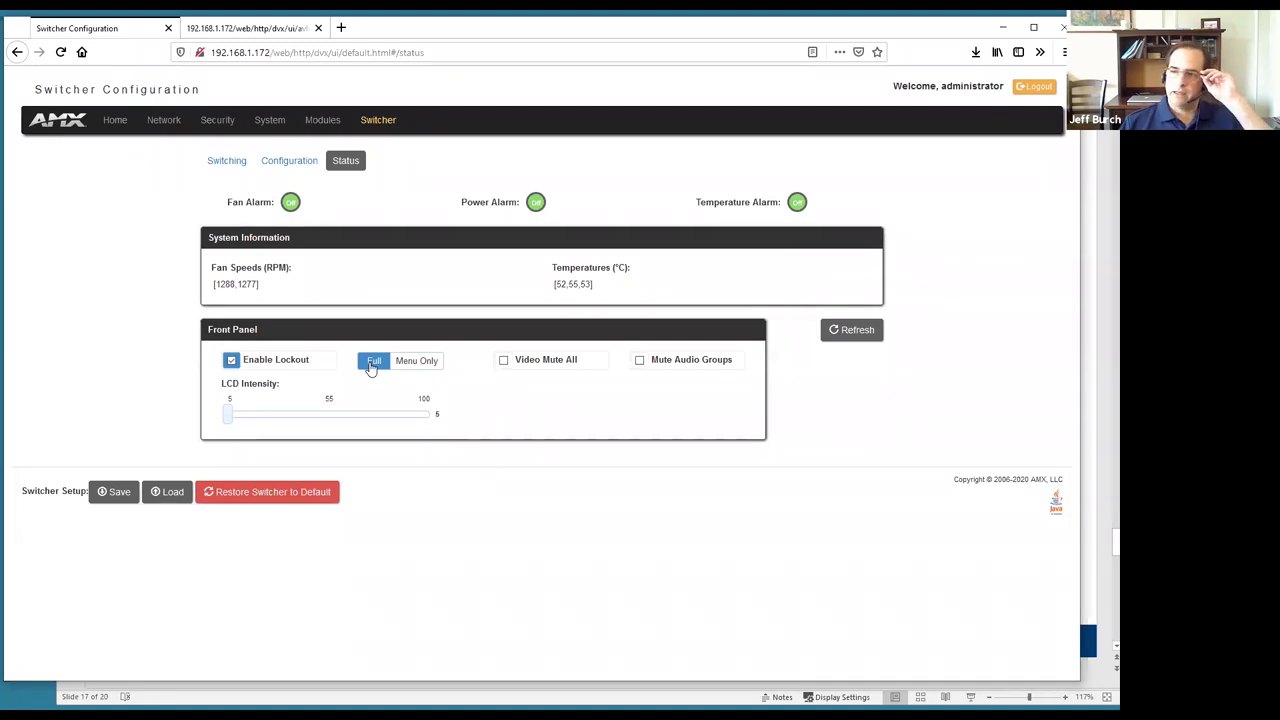
left_click(428, 363)
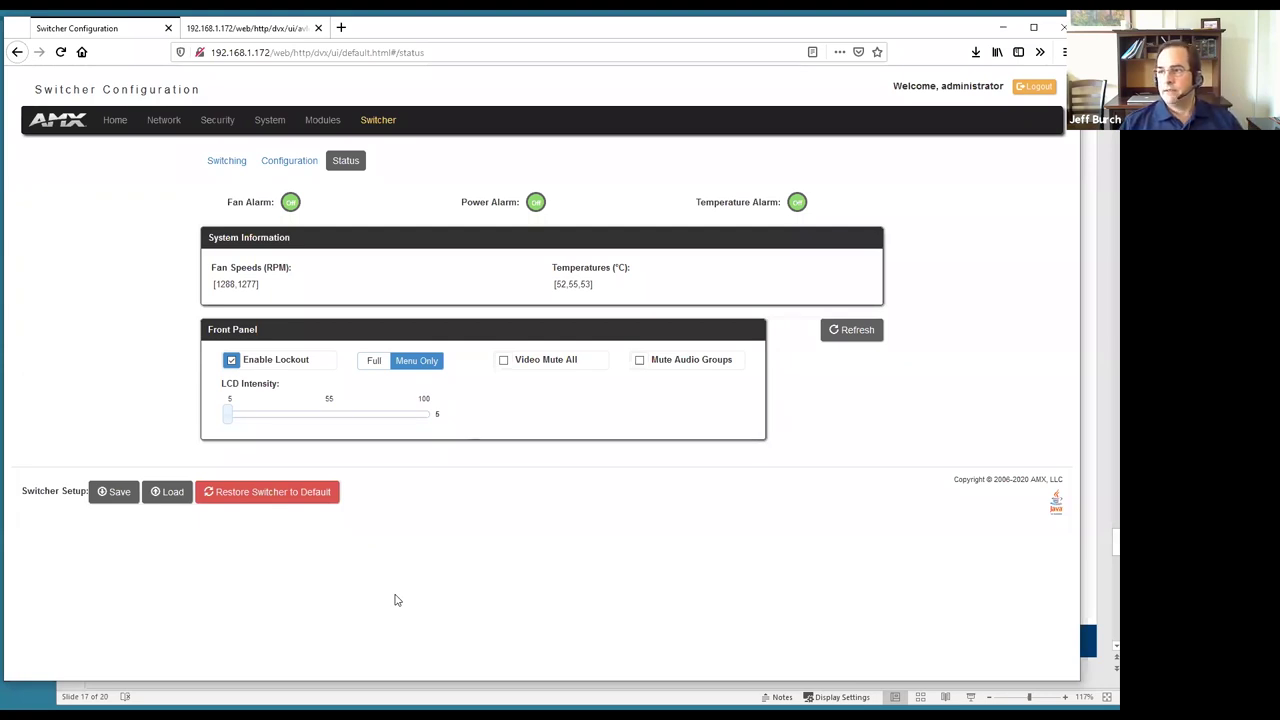
Open the switcher setup's Save, Load and Restore Switcher to Default prompts in turn and cancel each one
left_click(118, 494)
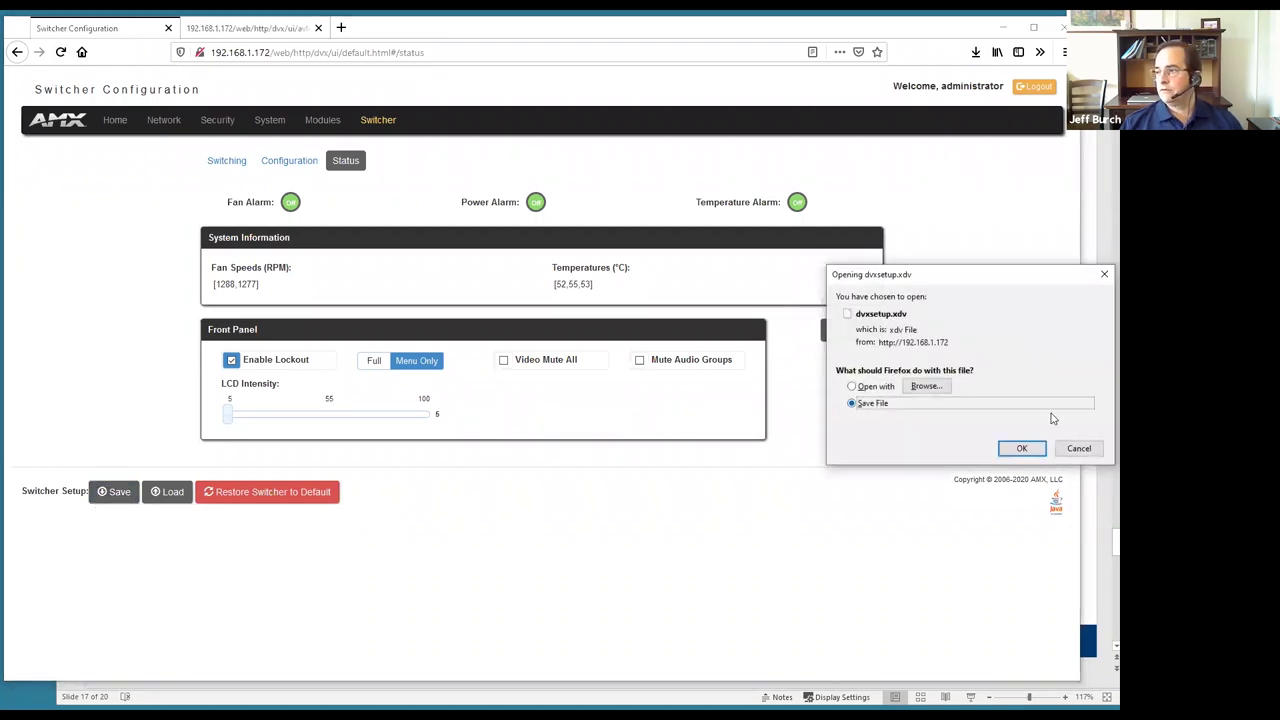
left_click(1078, 450)
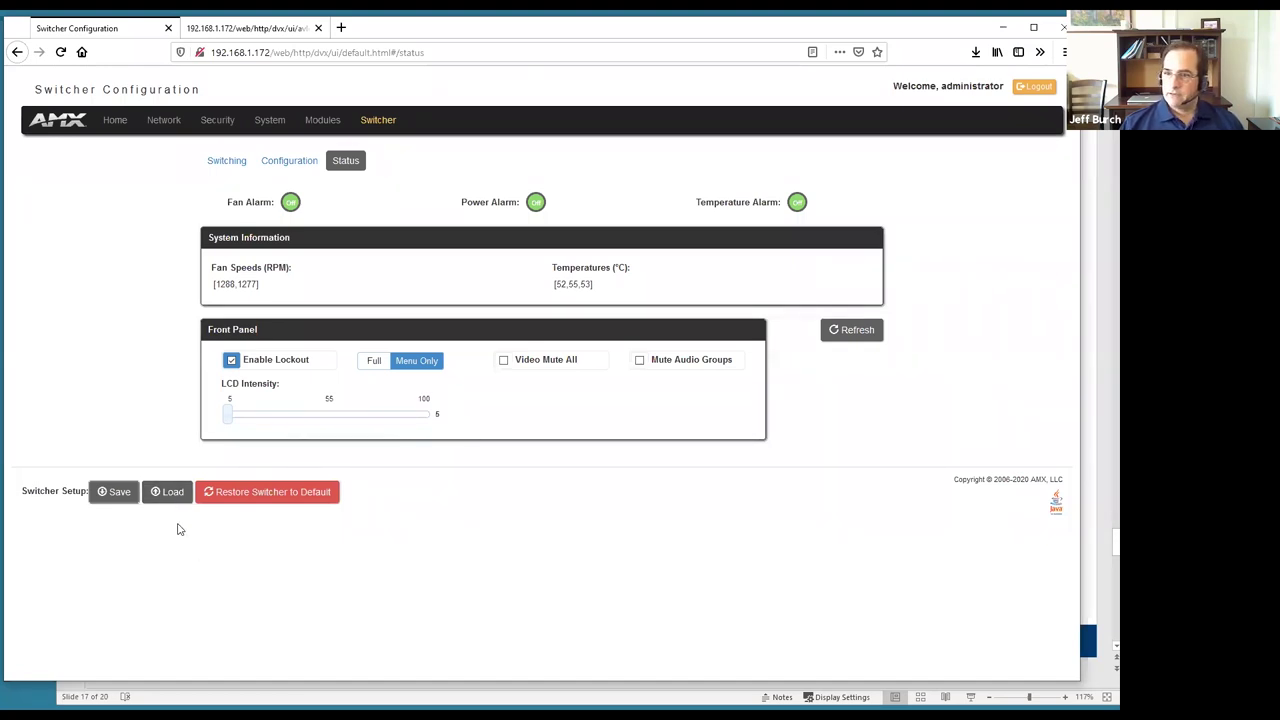
left_click(168, 492)
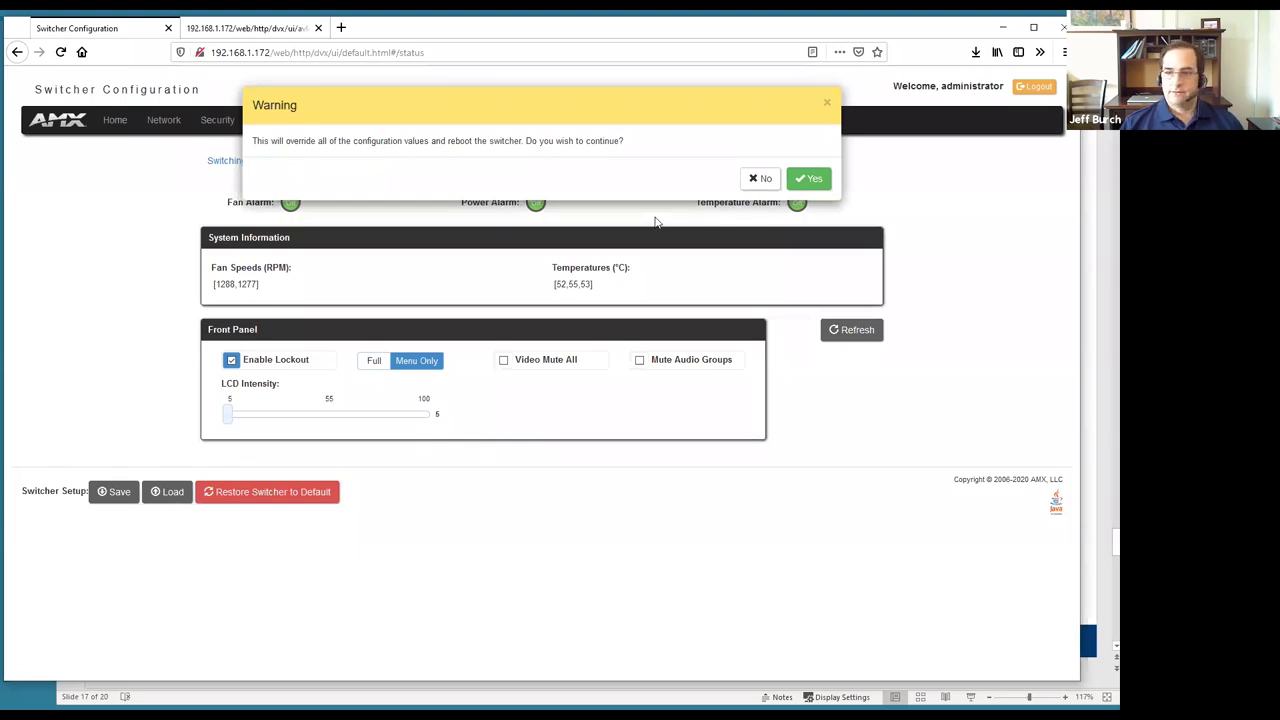
left_click(828, 105)
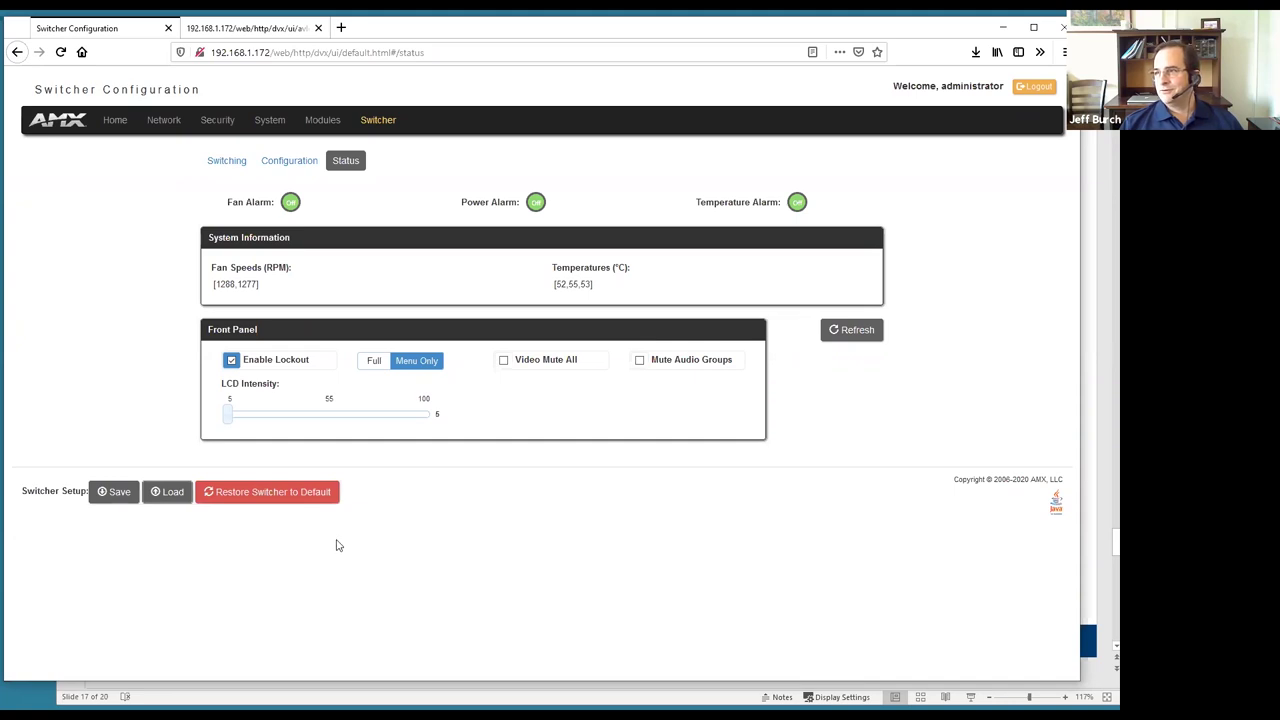
left_click(269, 498)
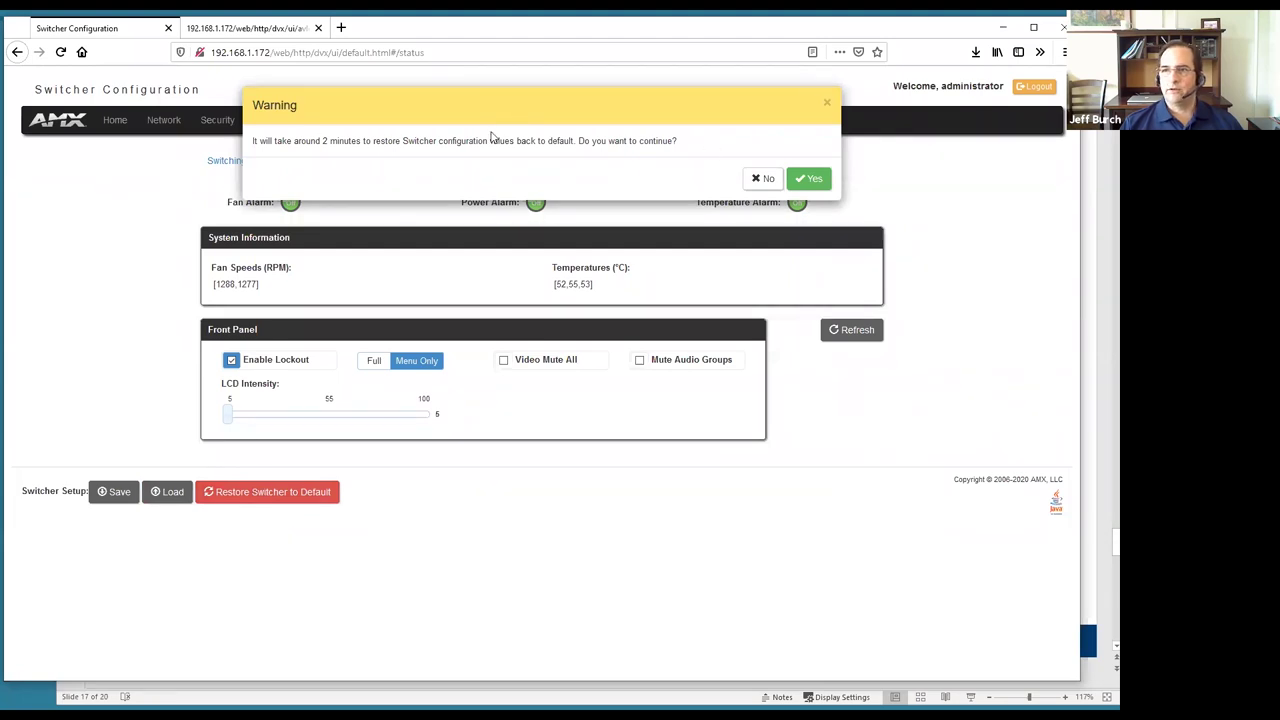
left_click(828, 105)
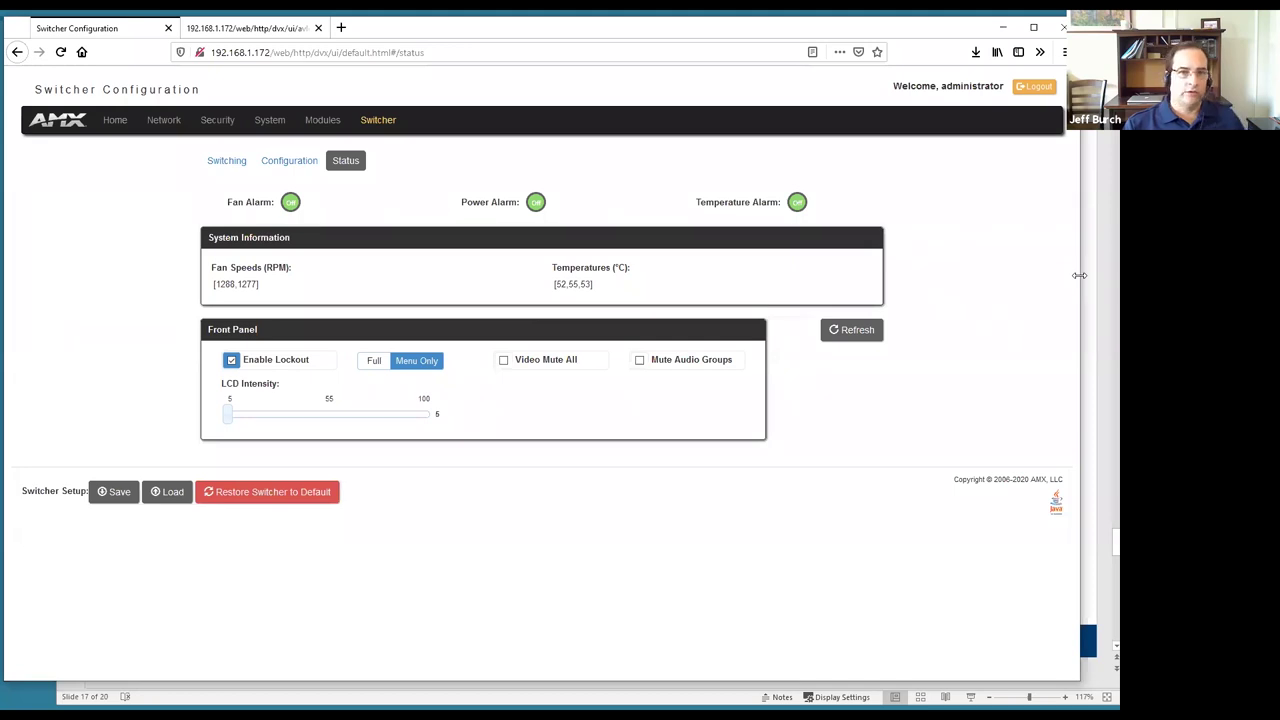
Narrow the browser window slightly and open the Switching page to review the audio inputs and output groups
left_click_drag(1079, 275, 1051, 276)
left_click(378, 122)
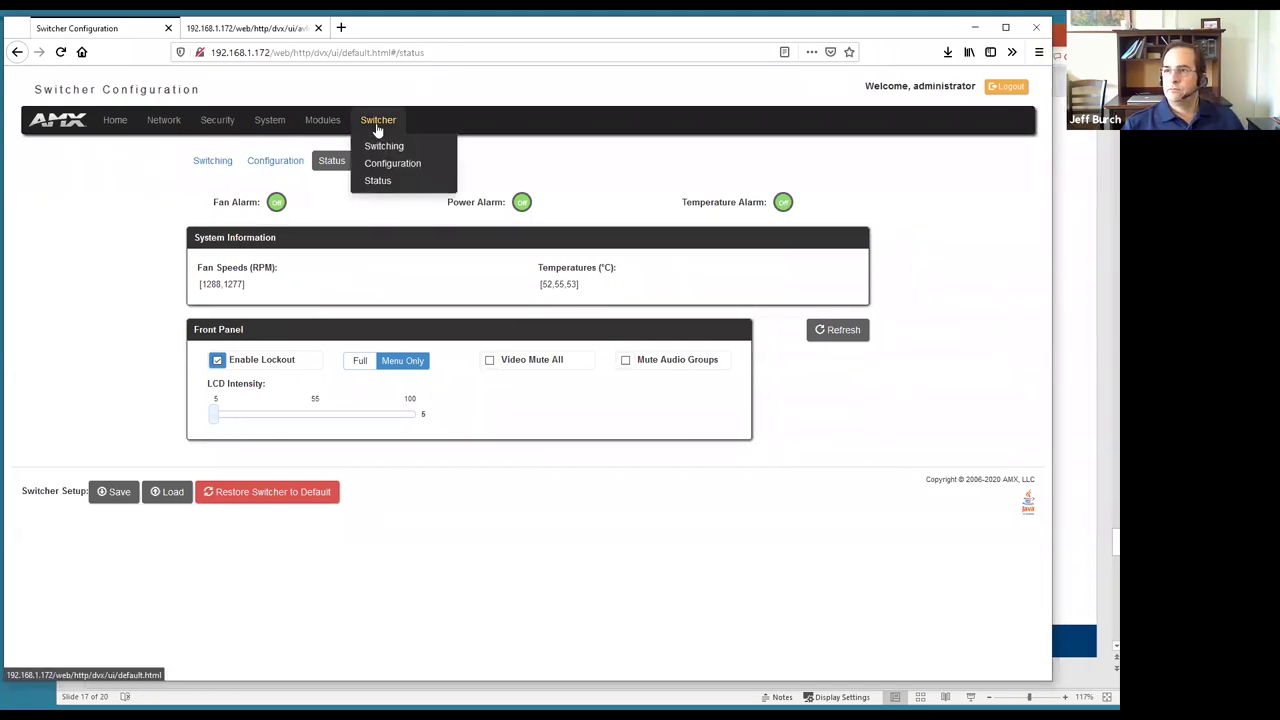
left_click(386, 147)
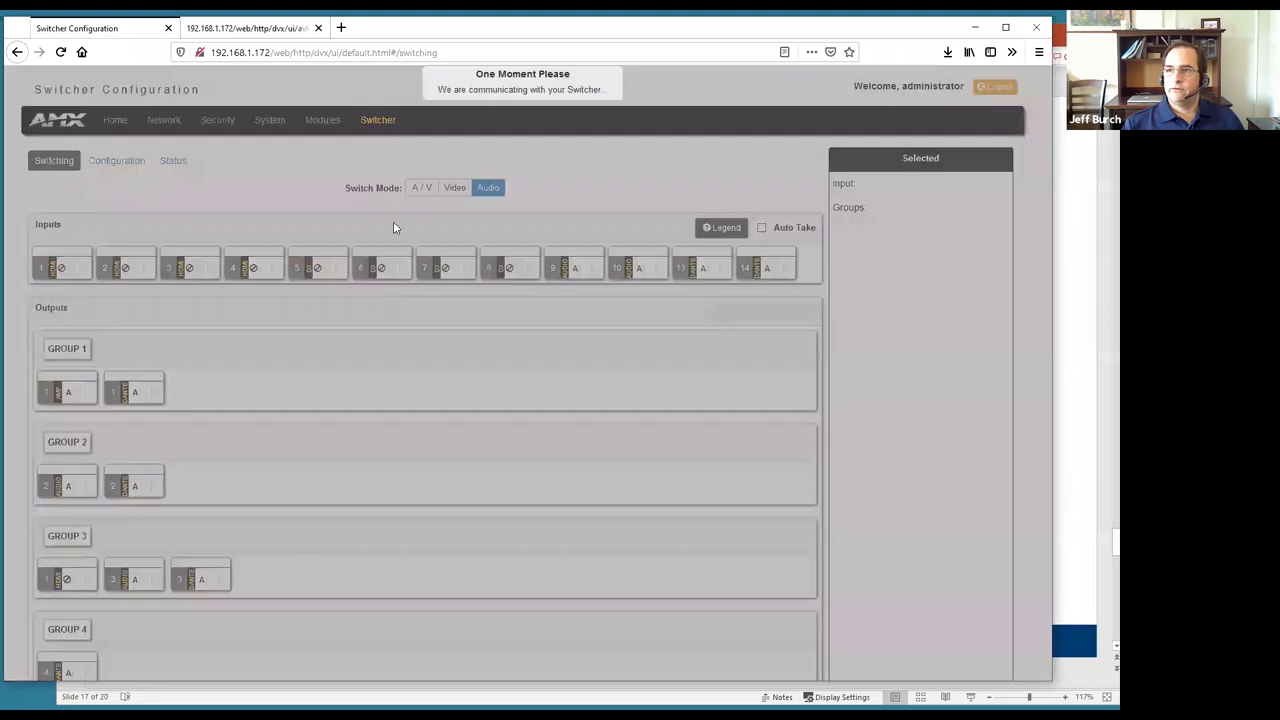
left_click(382, 118)
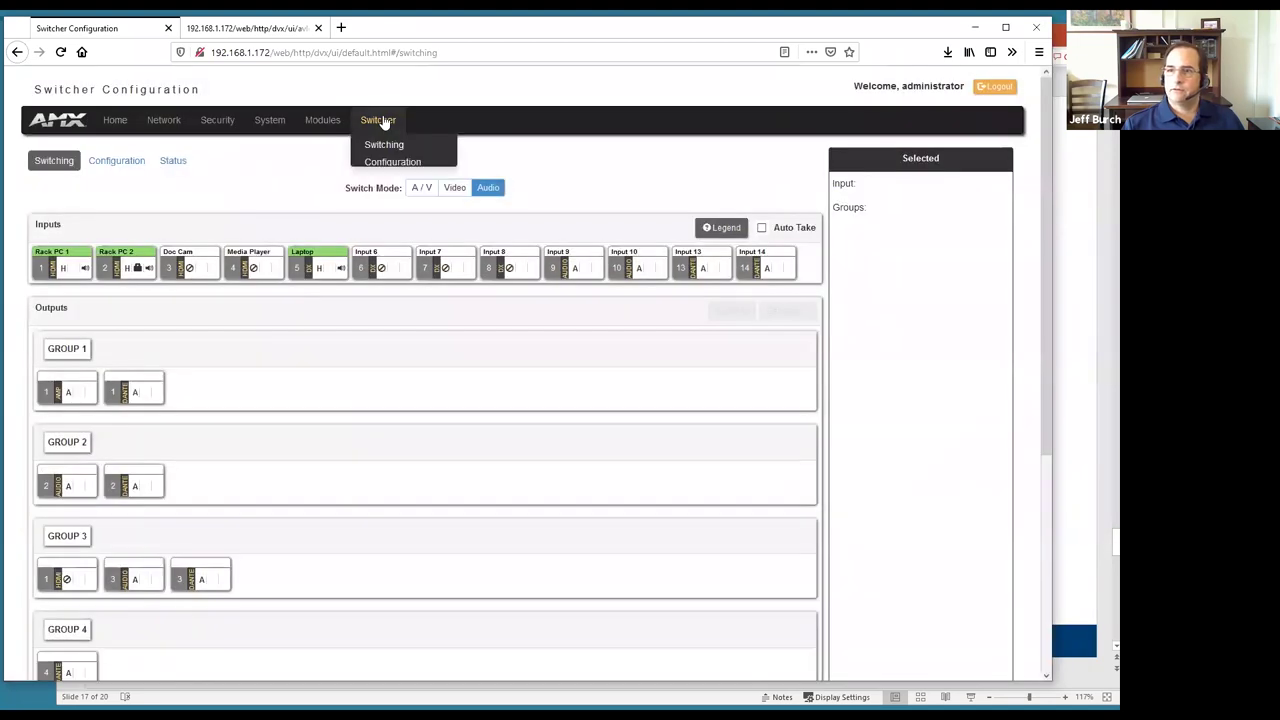
left_click(377, 120)
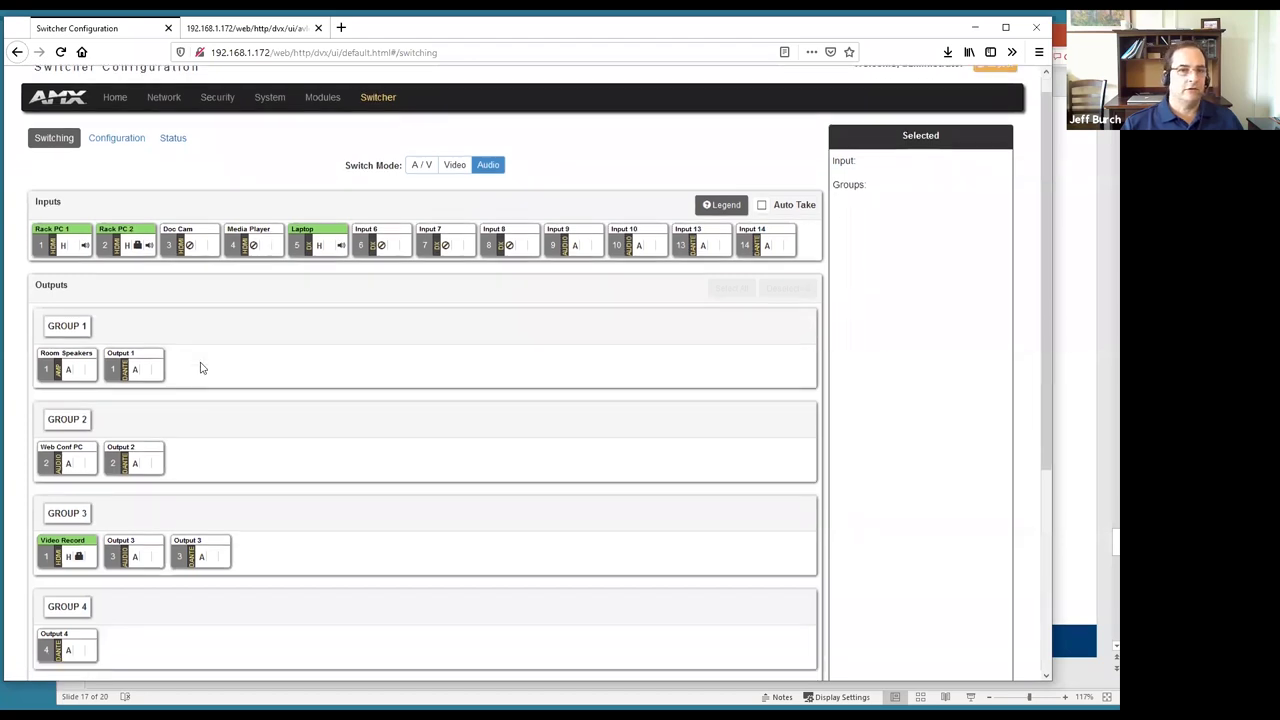
scroll(200, 367, "down", 3)
scroll(200, 367, "down", 3)
scroll(200, 367, "up", 6)
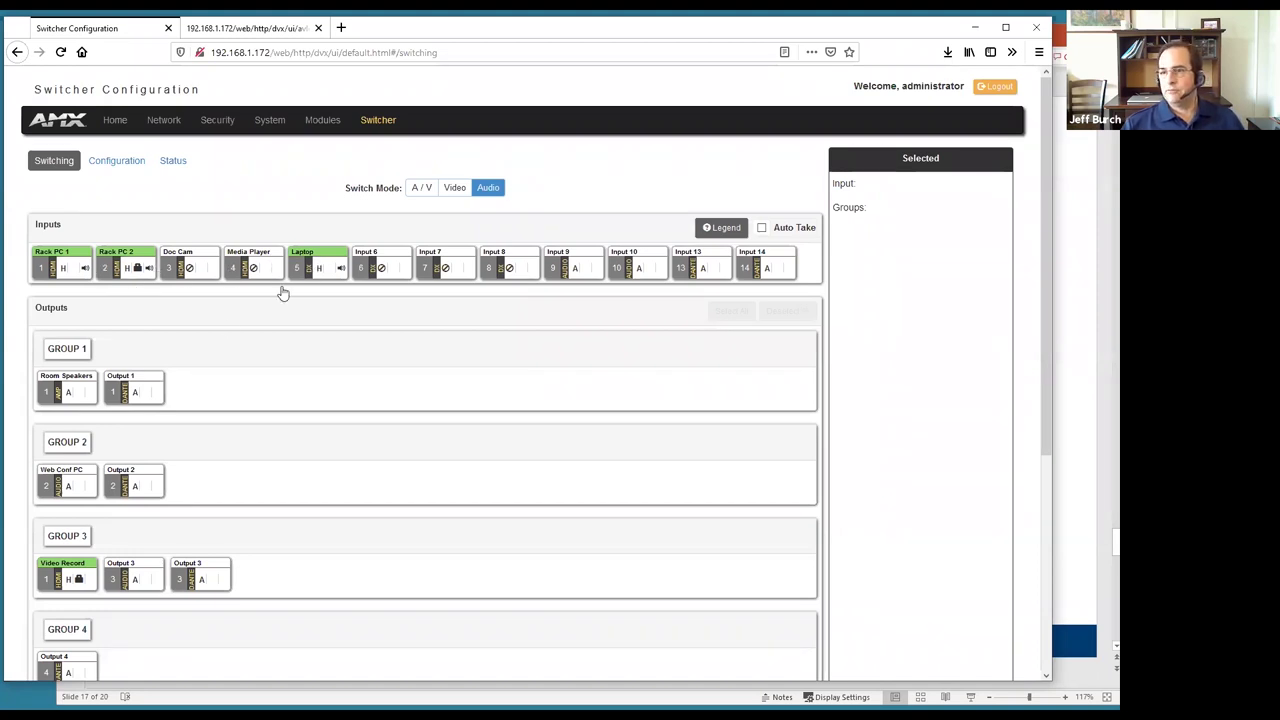
scroll(300, 357, "down", 3)
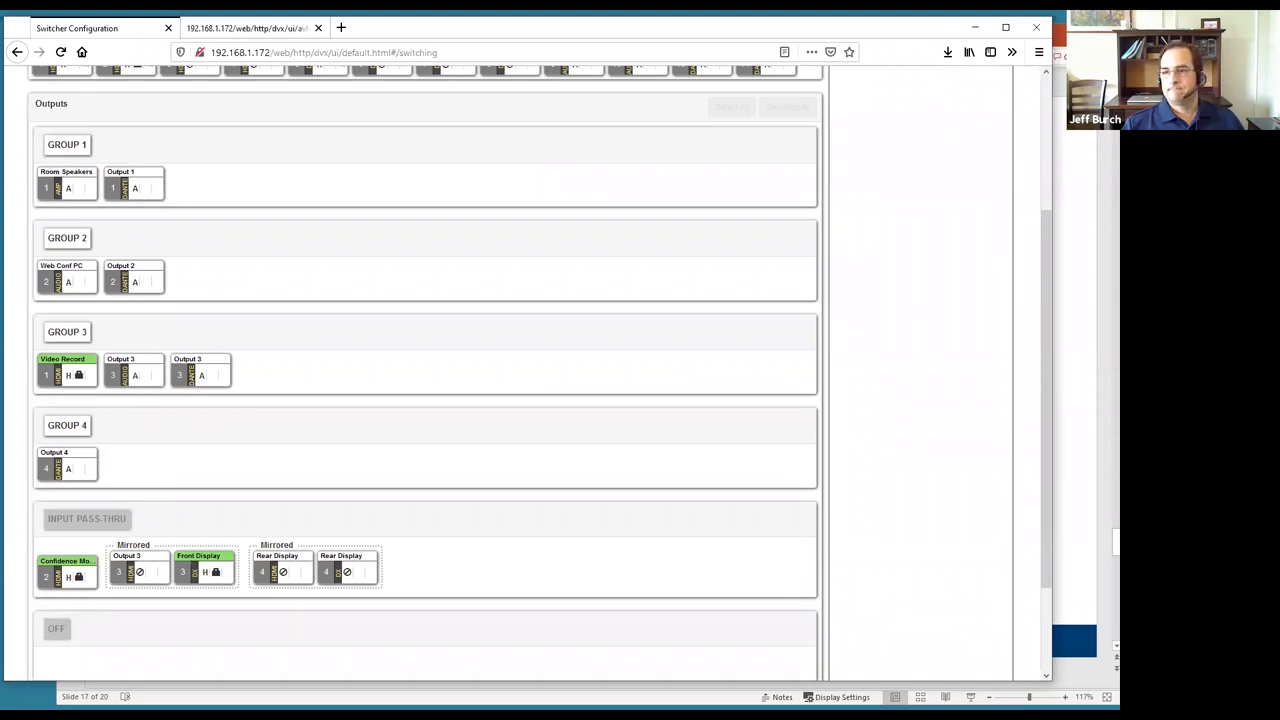
scroll(553, 323, "up", 3)
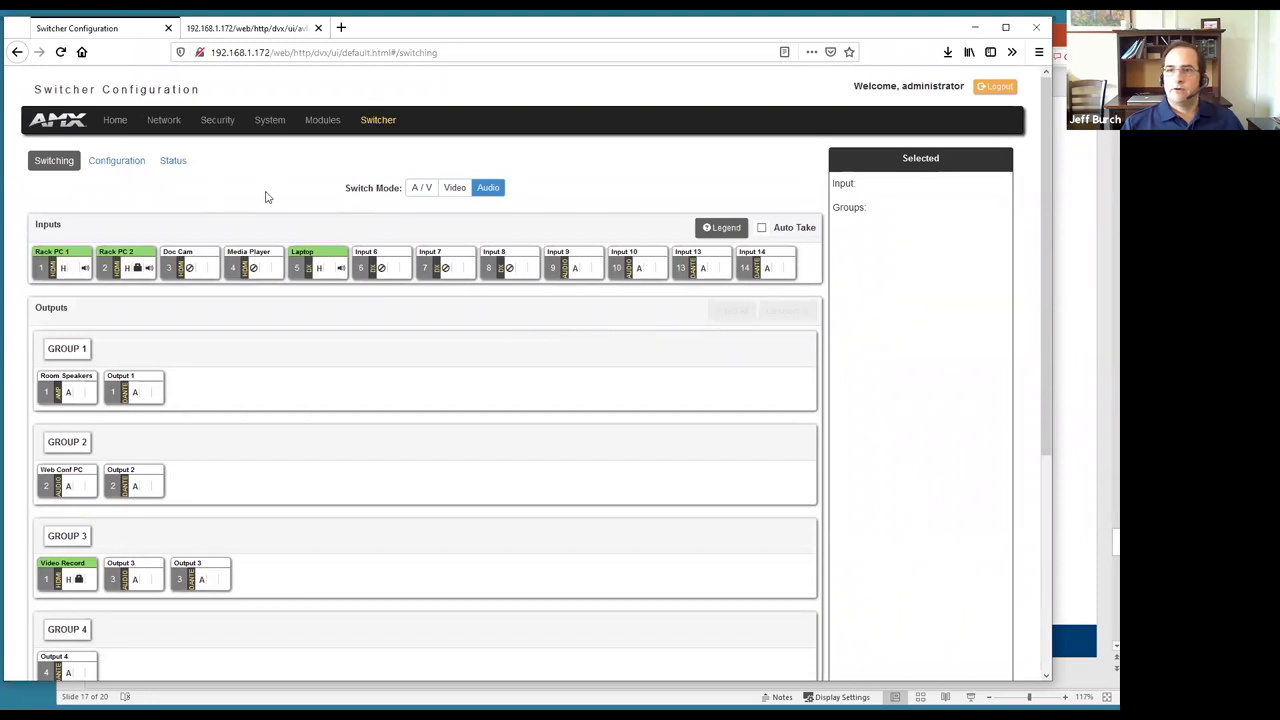
scroll(629, 360, "down", 3)
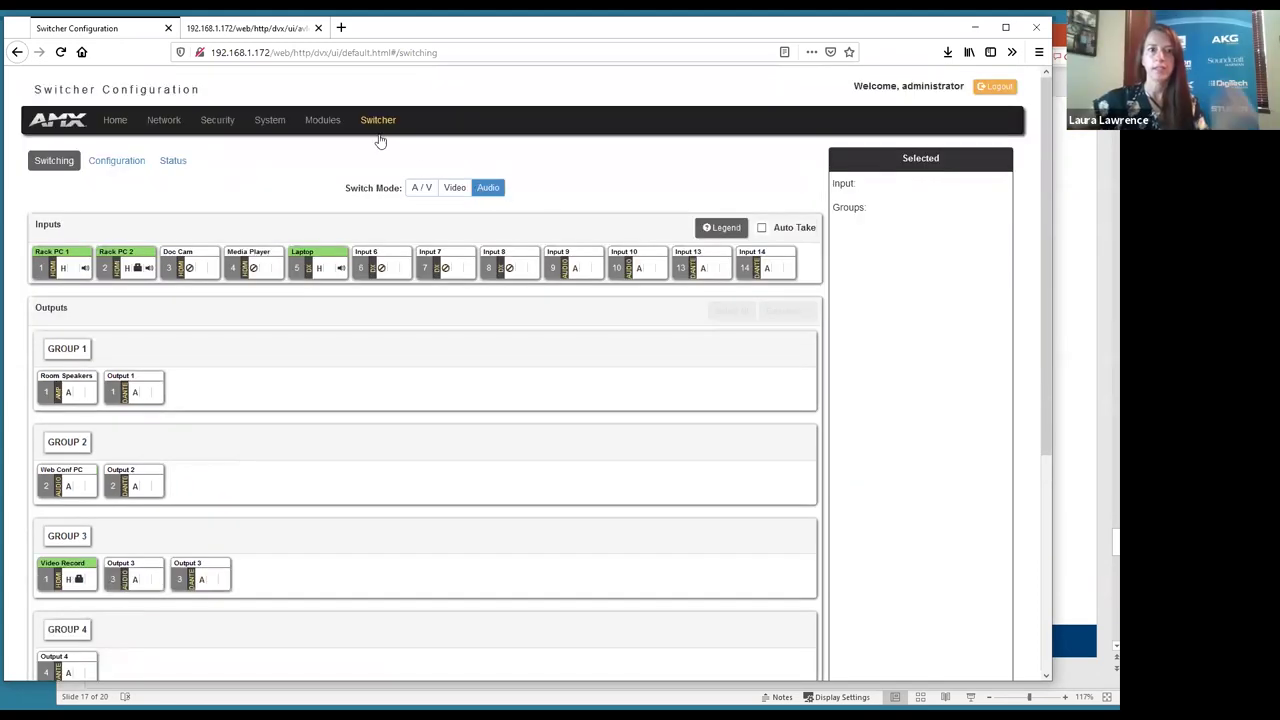
Open the switcher's Configuration page, followed by the network's IPv4 Setup page
left_click(378, 121)
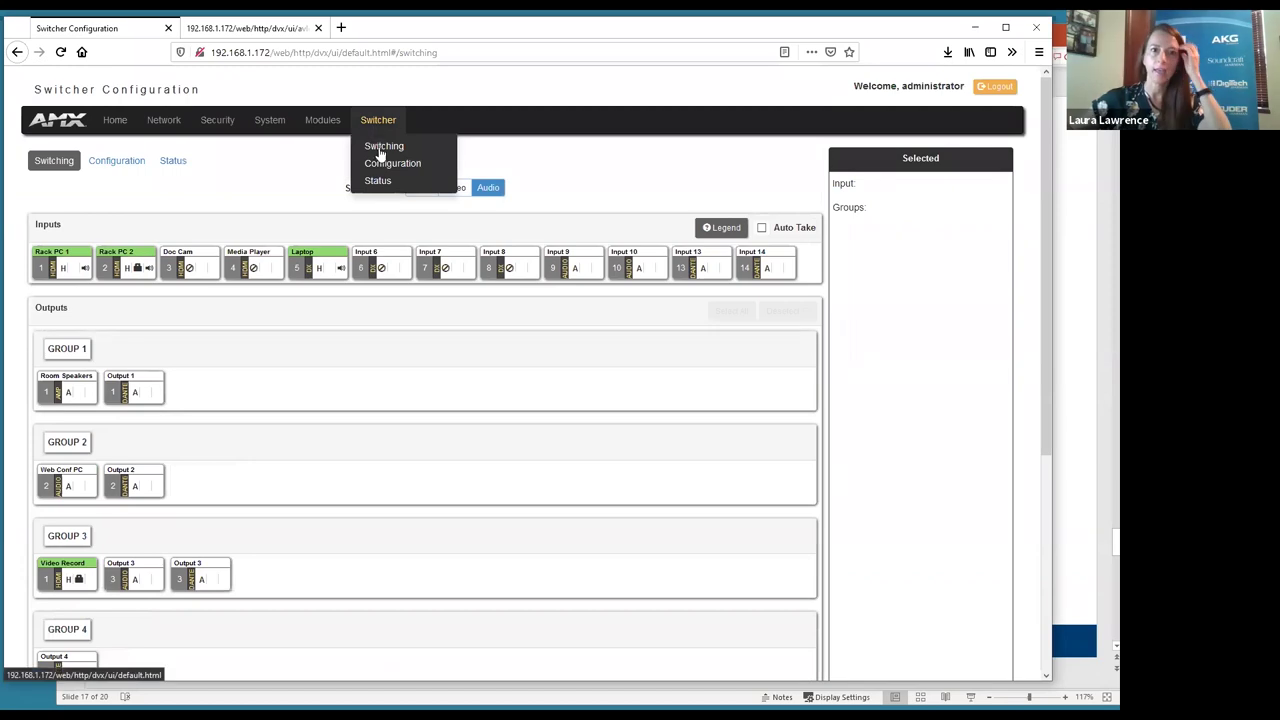
left_click(384, 166)
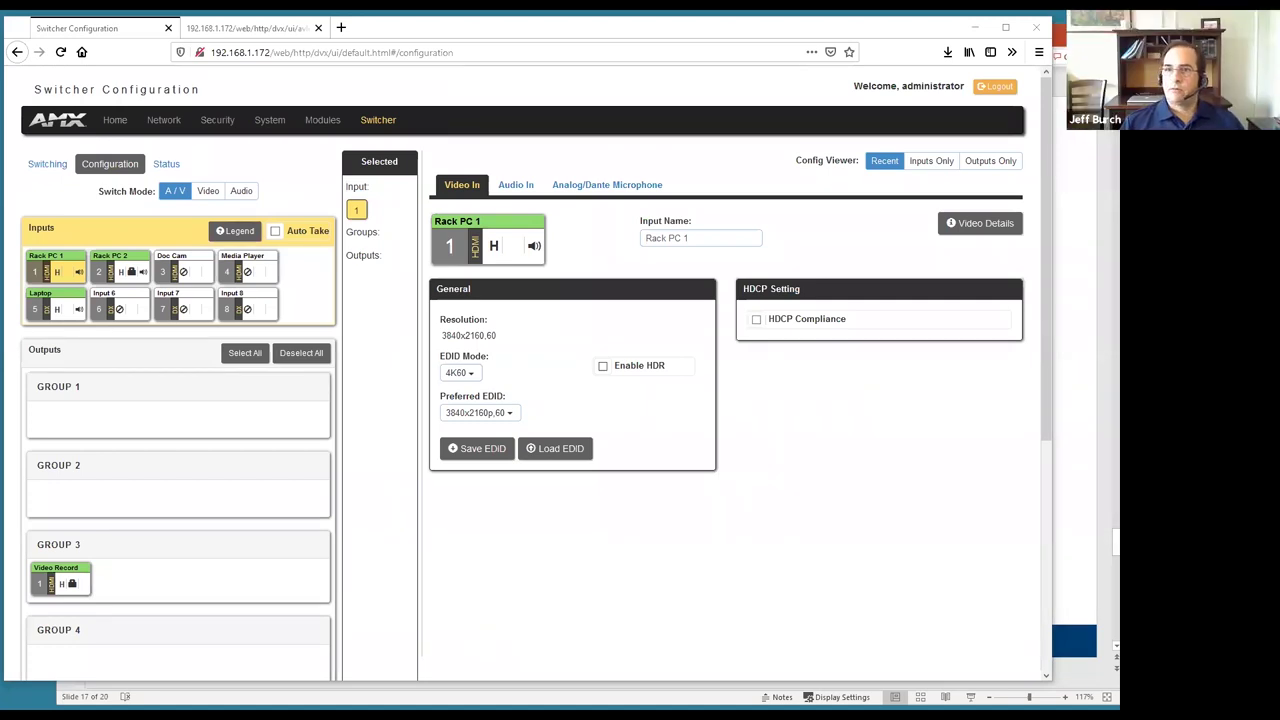
left_click(155, 119)
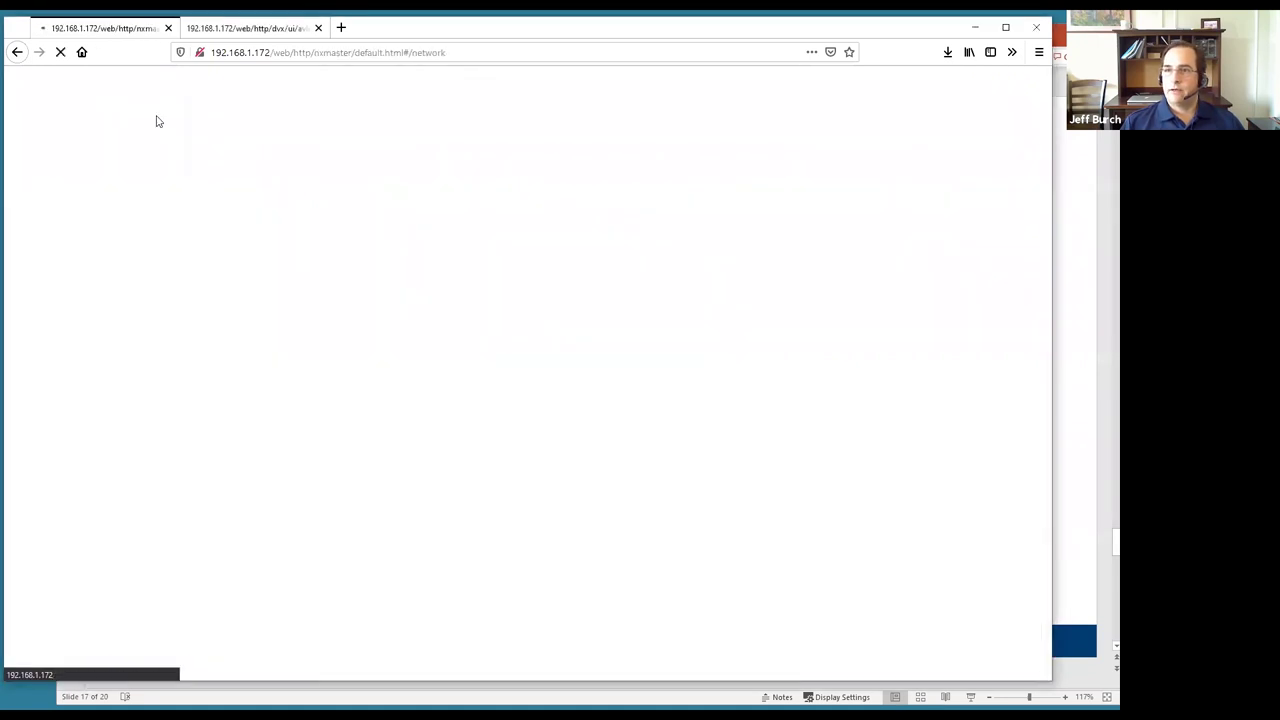
mouse_move(148, 136)
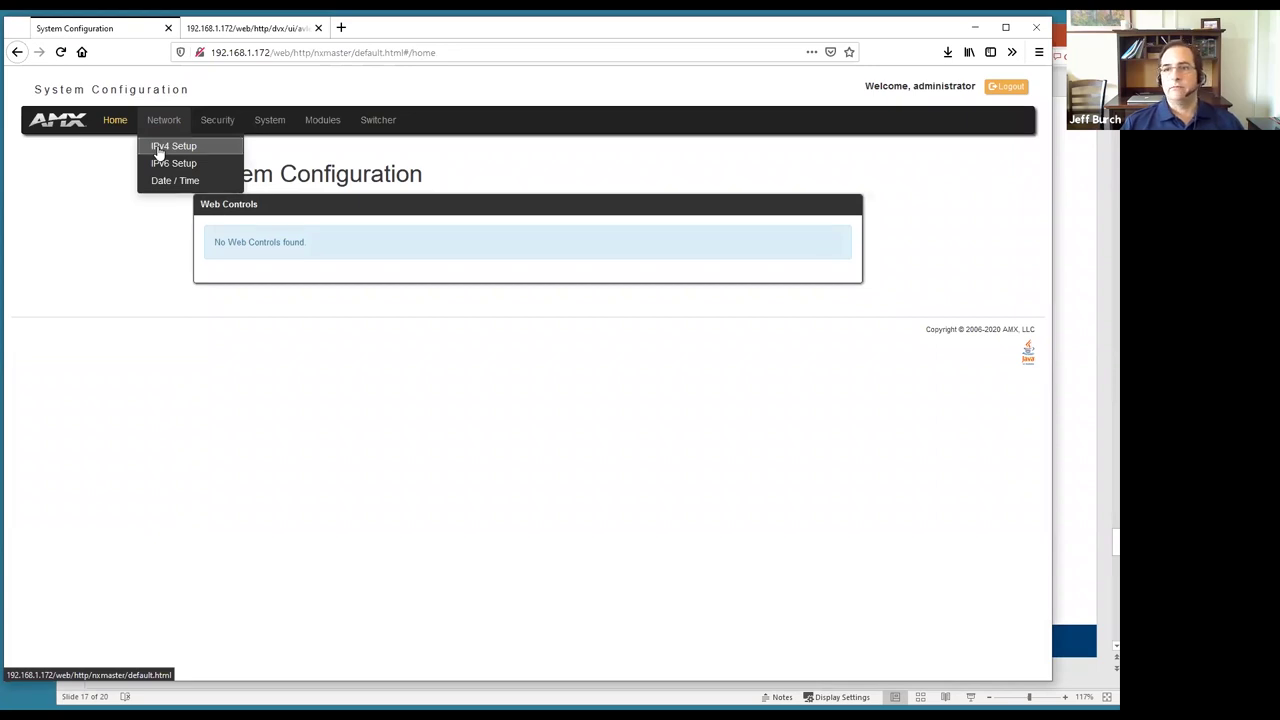
left_click(165, 147)
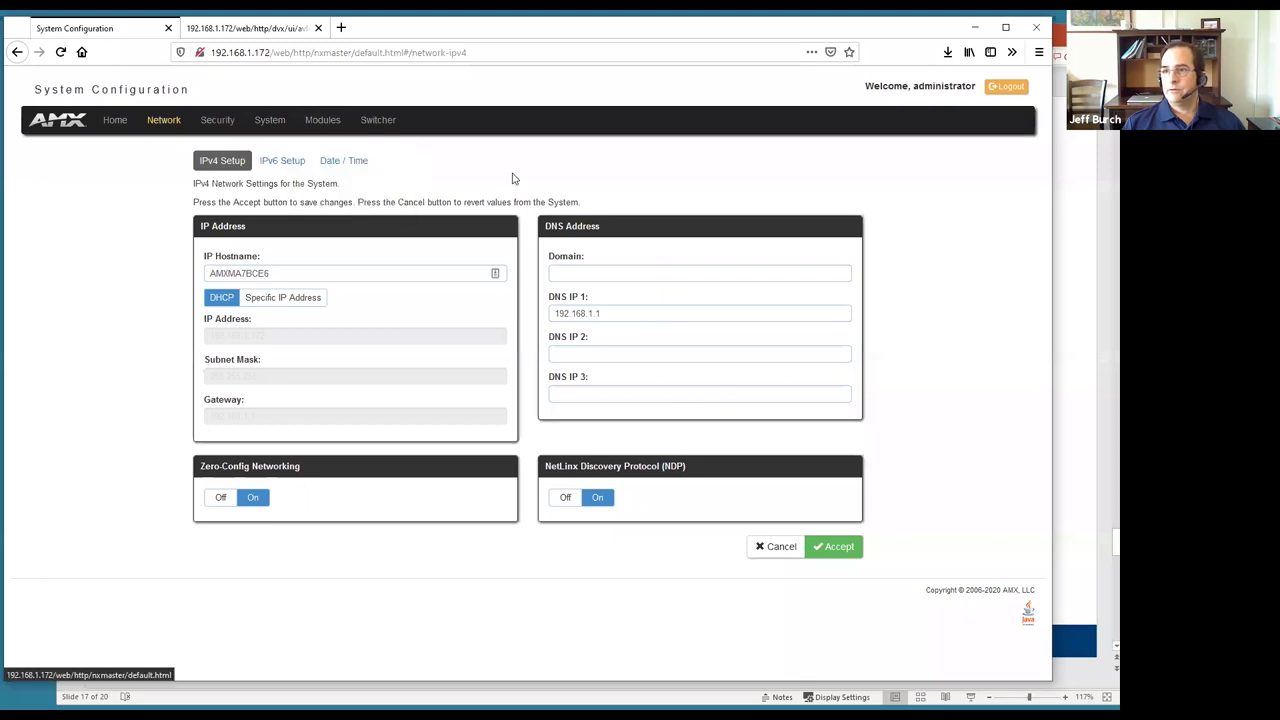
Review the clock, daylight savings and NIST server settings on the Date / Time page and return to IPv4 Setup
left_click(358, 168)
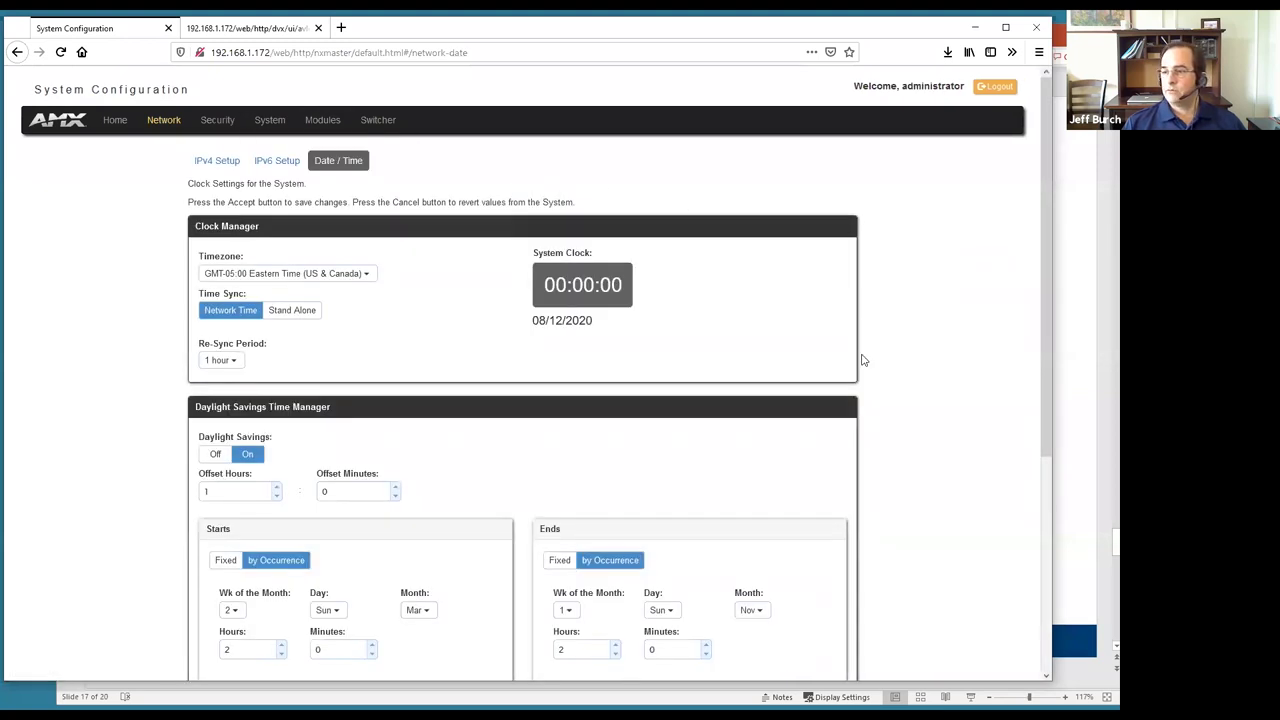
scroll(860, 360, "down", 3)
scroll(852, 356, "up", 3)
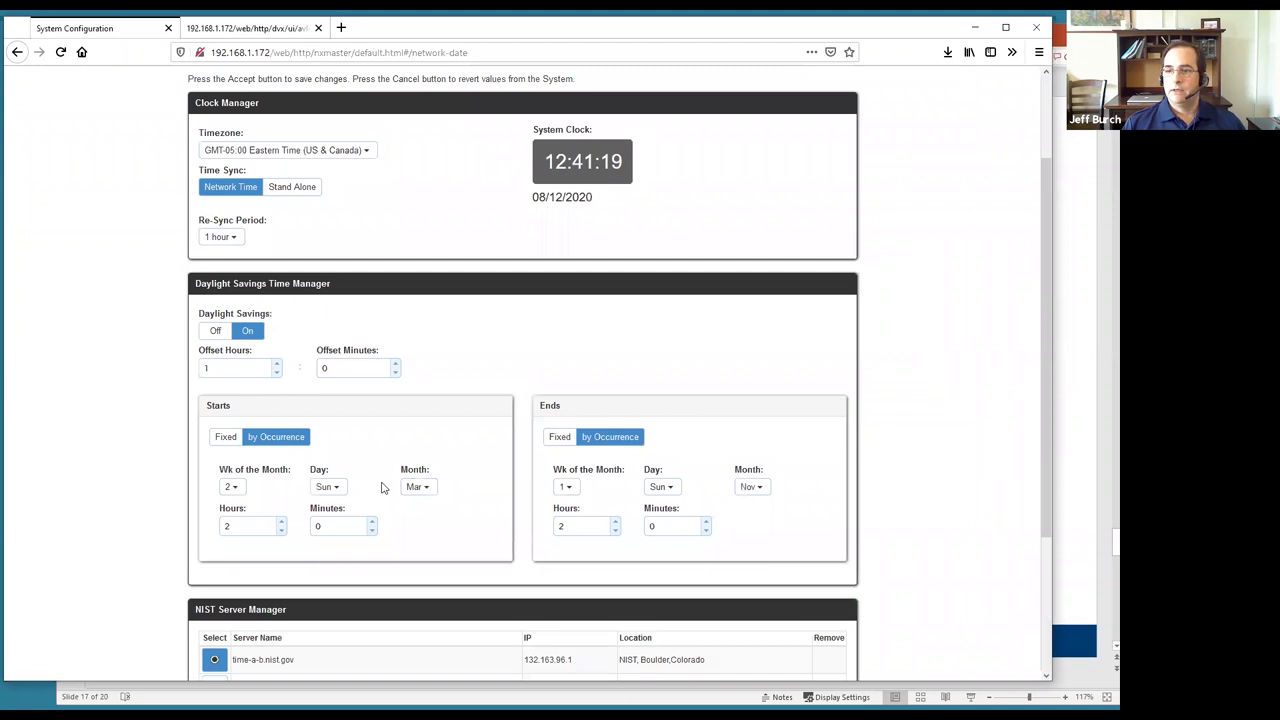
scroll(330, 455, "down", 1)
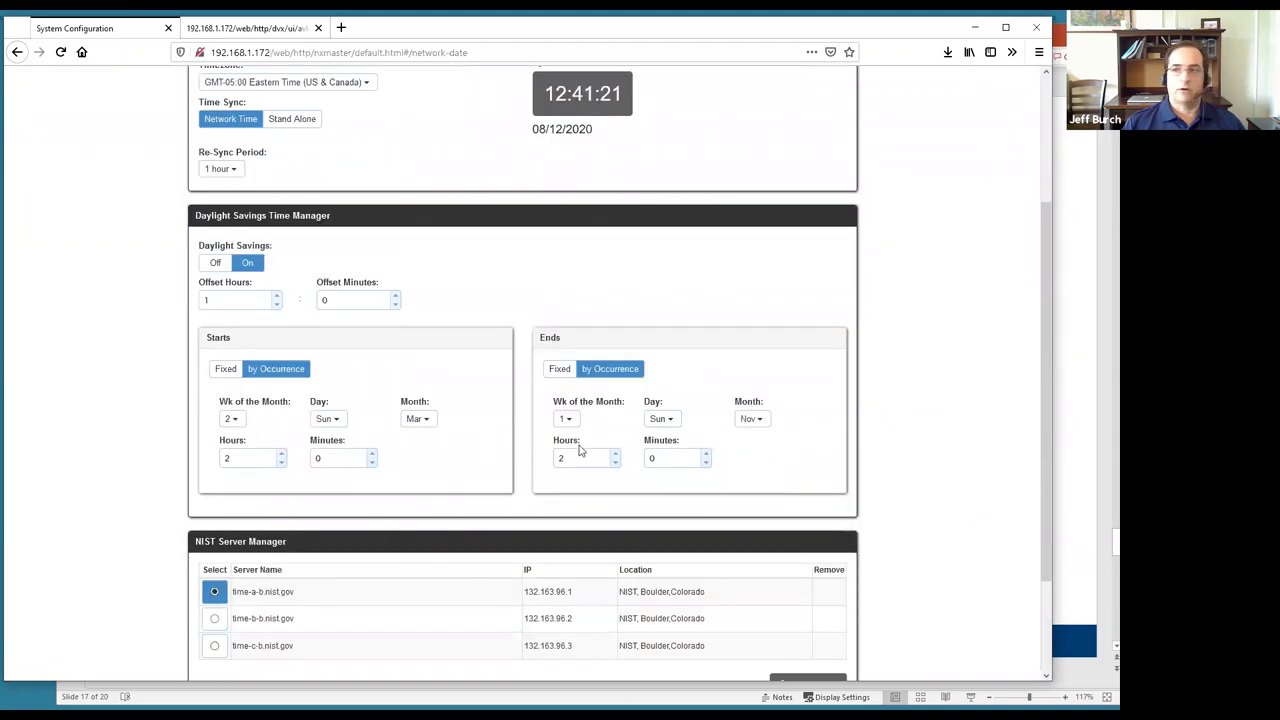
scroll(686, 330, "up", 2)
scroll(686, 333, "up", 1)
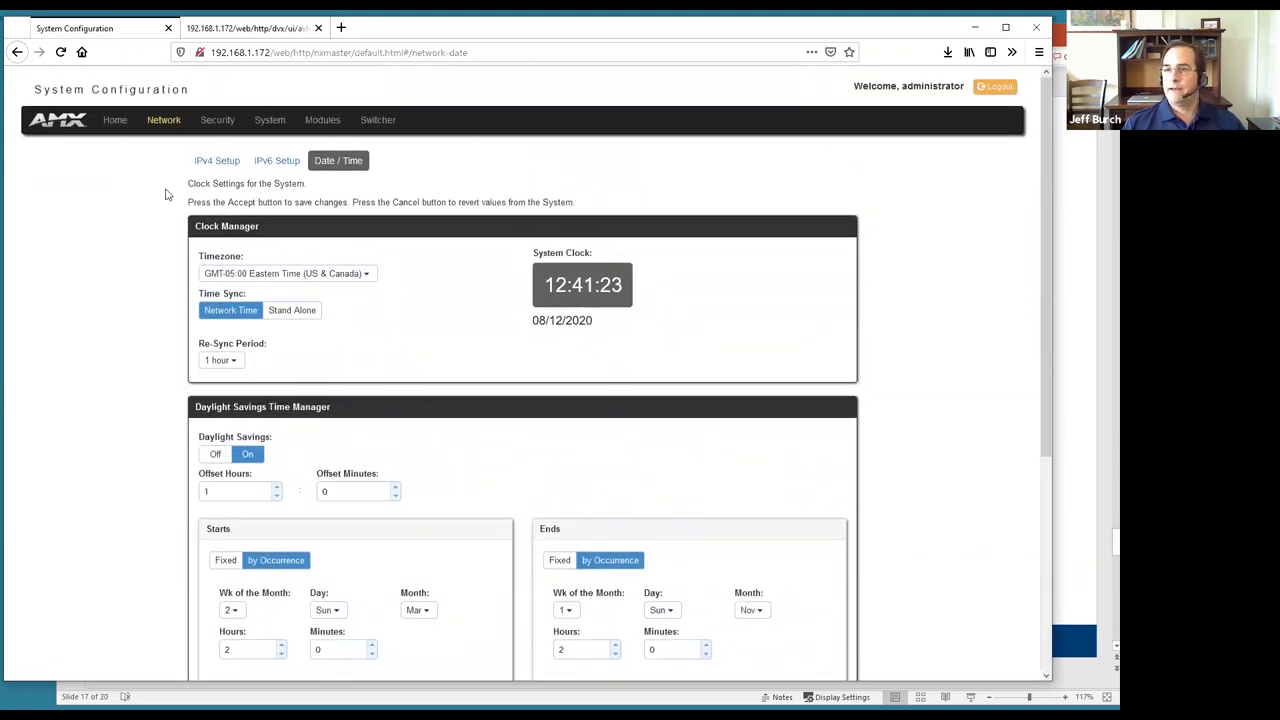
left_click(280, 167)
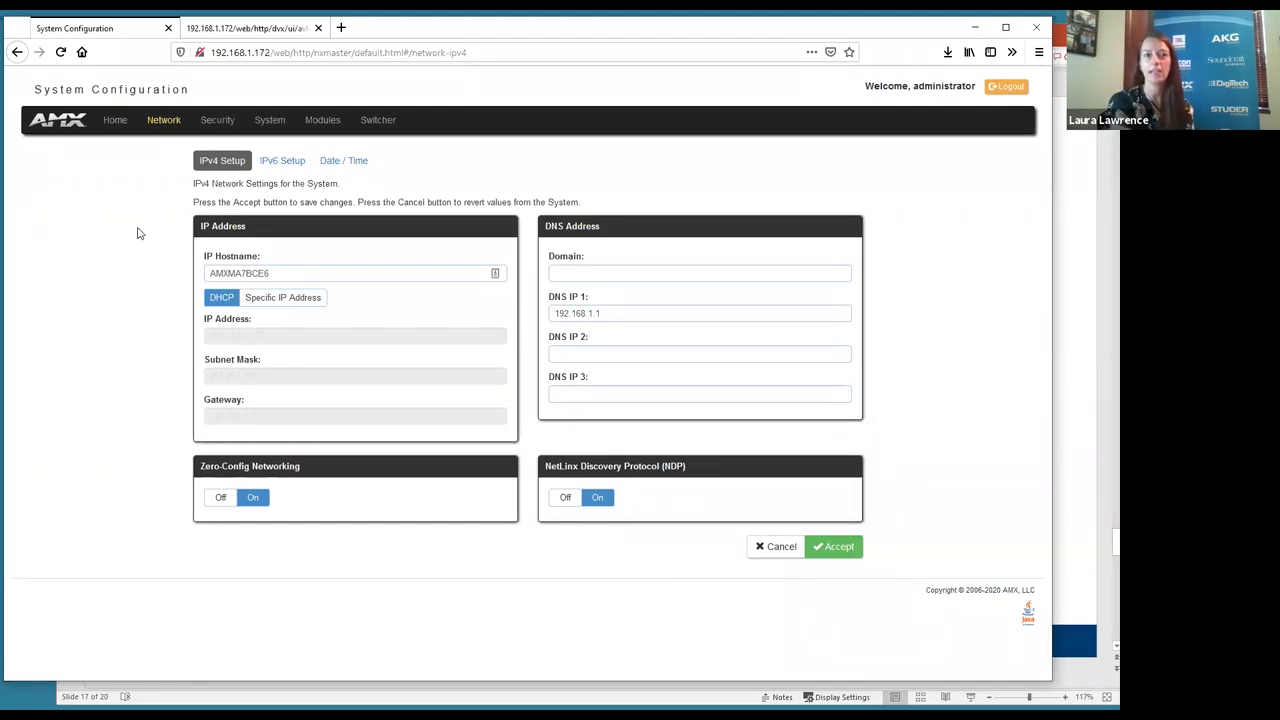
Return to the switcher's Configuration page with the Rack PC 1 input settings
left_click(380, 119)
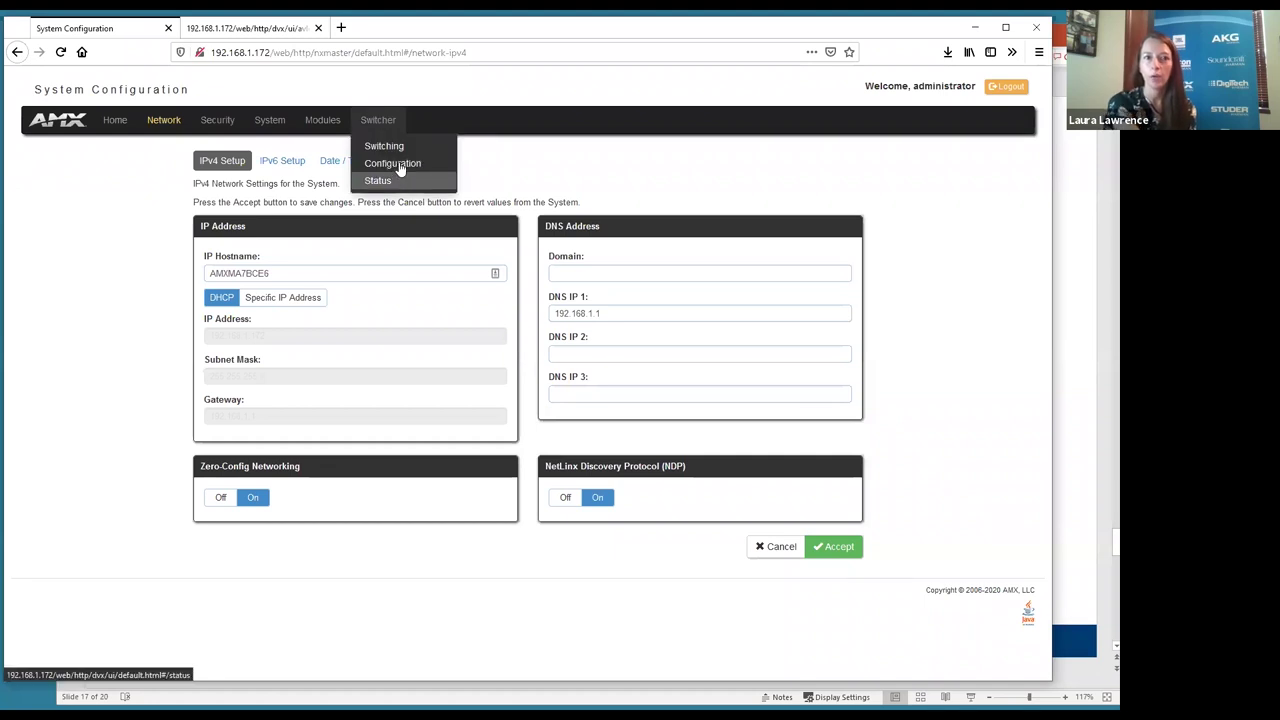
left_click(393, 163)
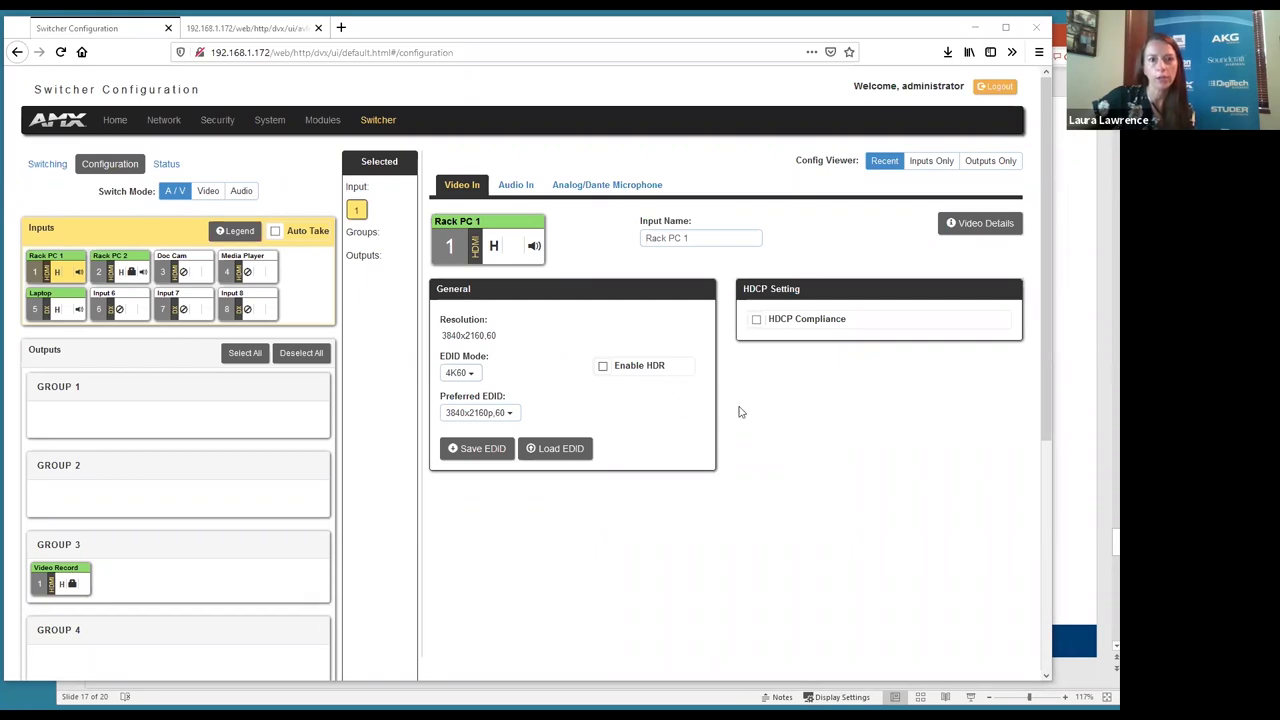
scroll(820, 443, "down", 3)
scroll(568, 146, "up", 3)
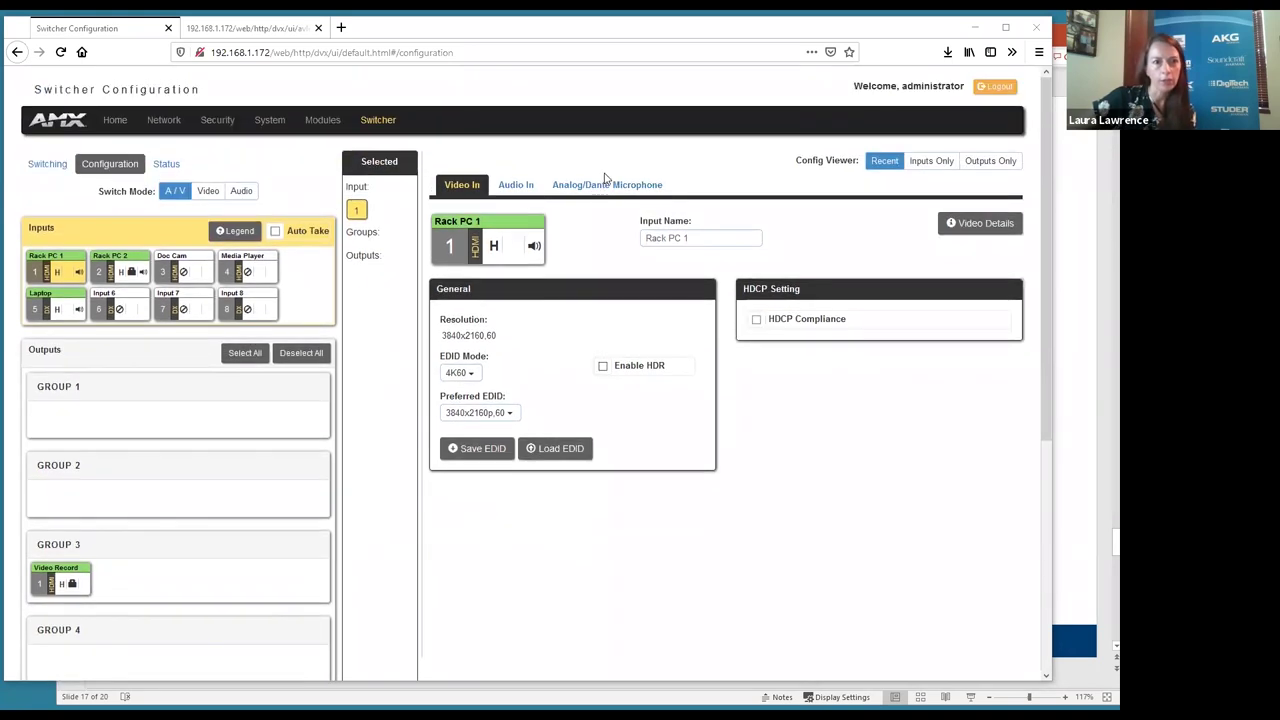
Change the switch mode to Audio and select Group 2 among the output groups to show its audio settings
left_click(241, 190)
scroll(343, 316, "down", 3)
scroll(229, 423, "down", 3)
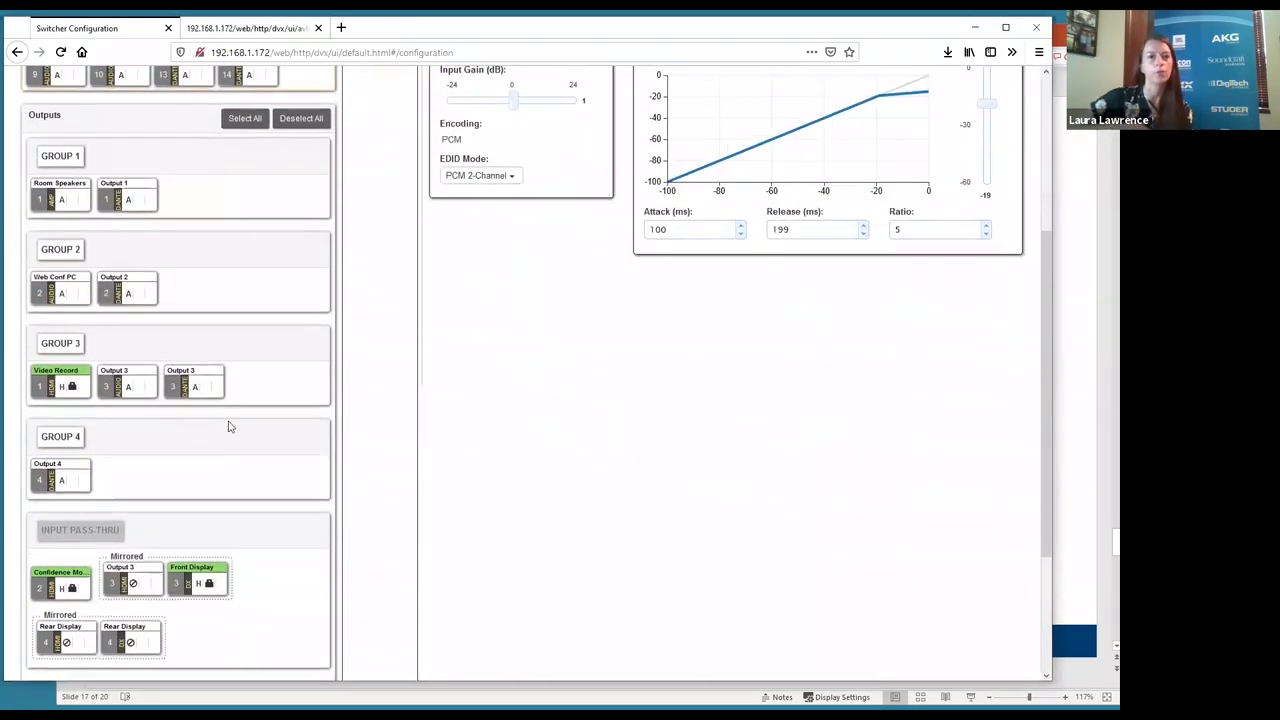
scroll(234, 451, "down", 5)
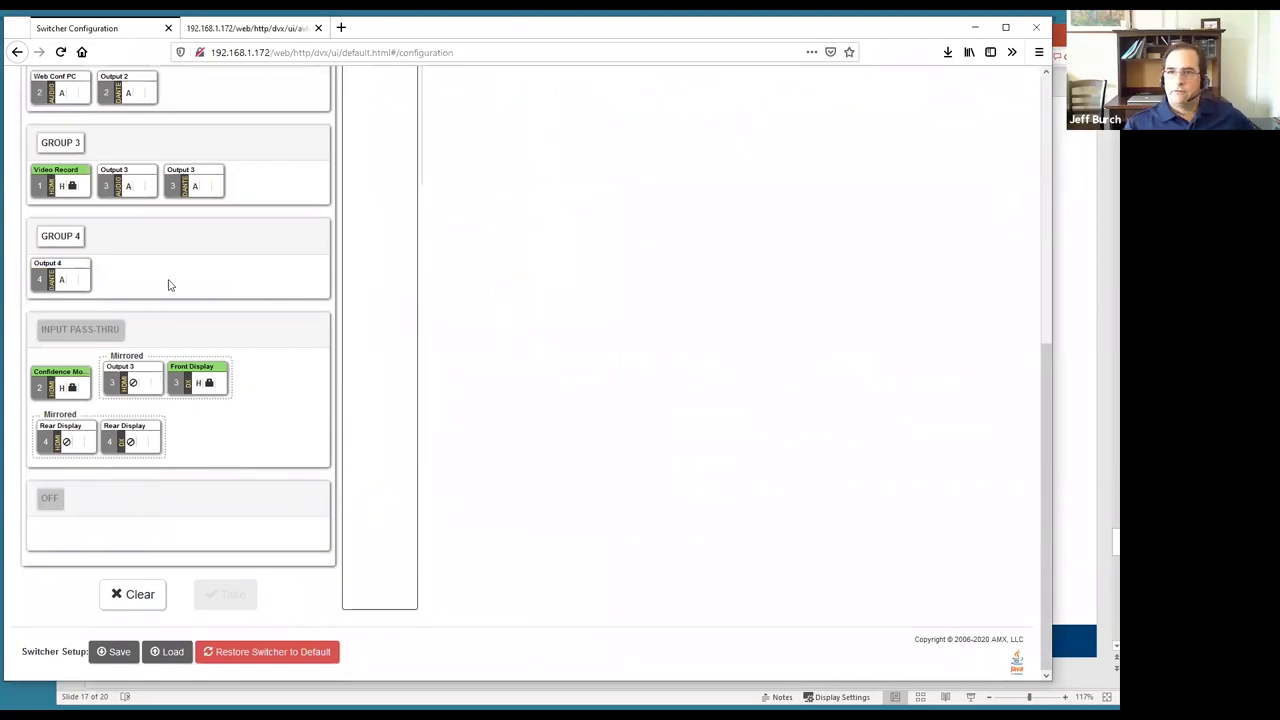
scroll(160, 280, "up", 3)
left_click(60, 226)
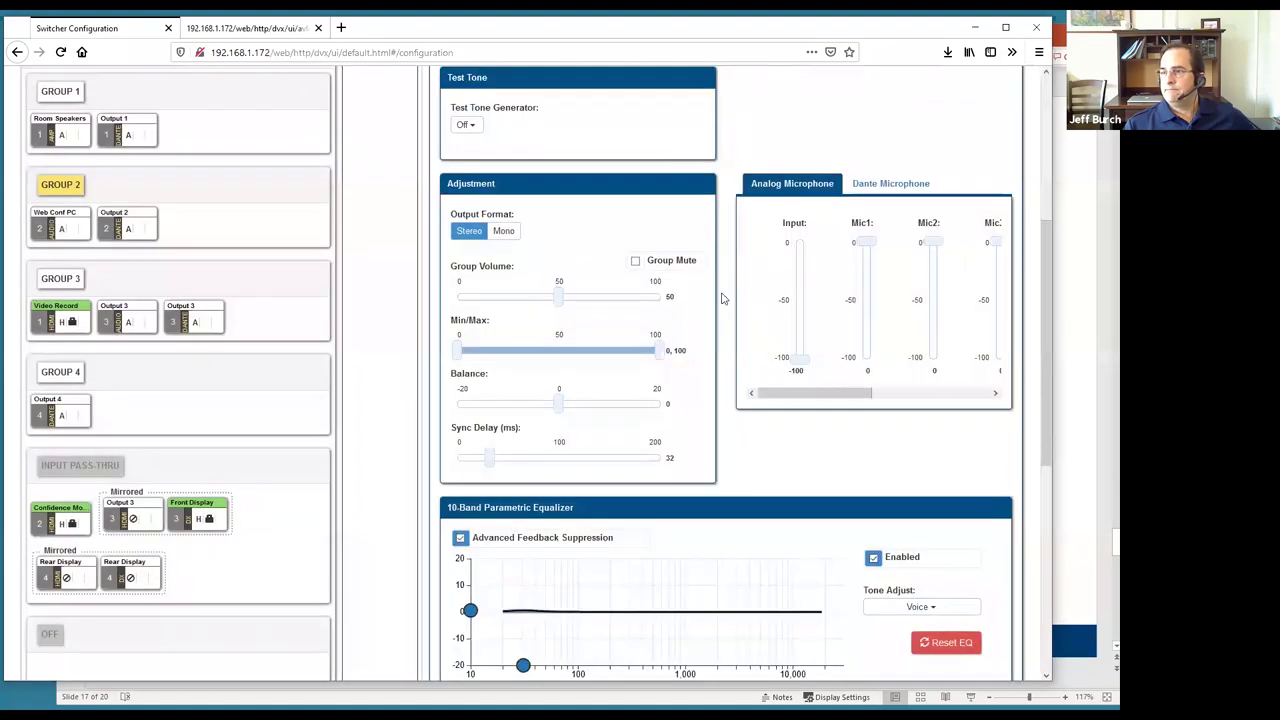
Set Group 2's ducking to Medium and its Mic_Mix level to -18
scroll(728, 330, "down", 5)
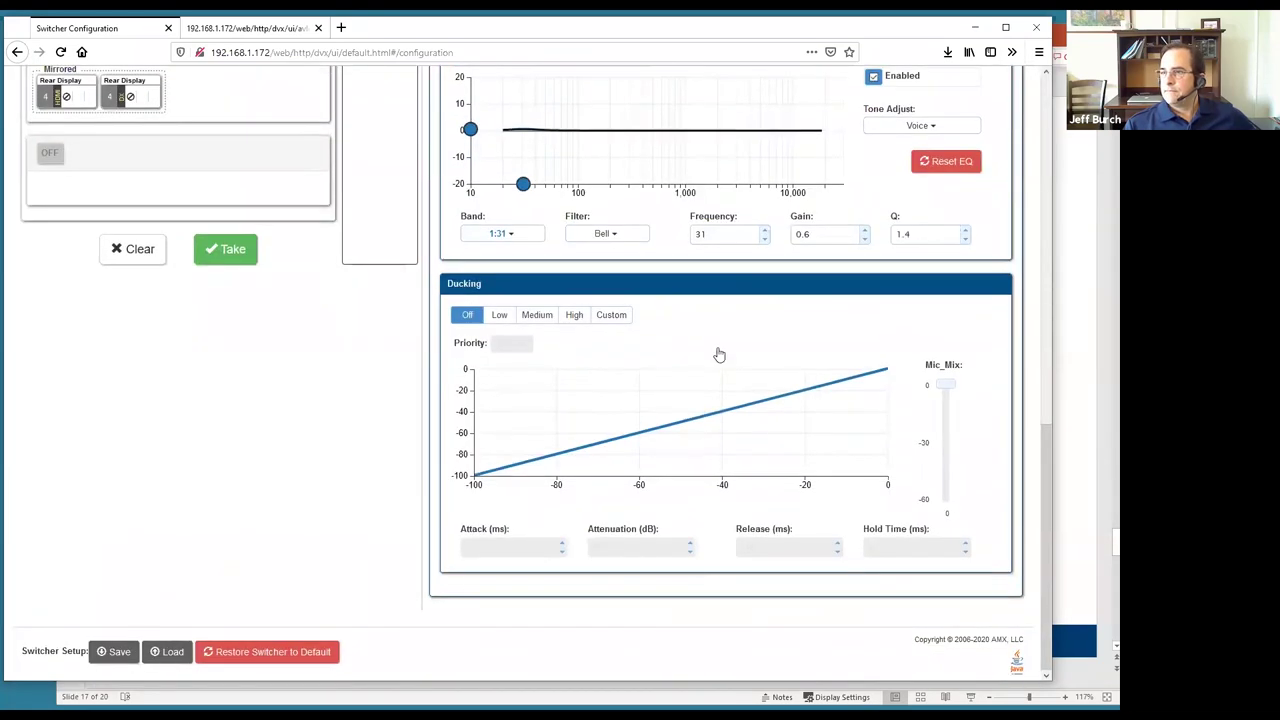
left_click(538, 316)
scroll(560, 320, "up", 3)
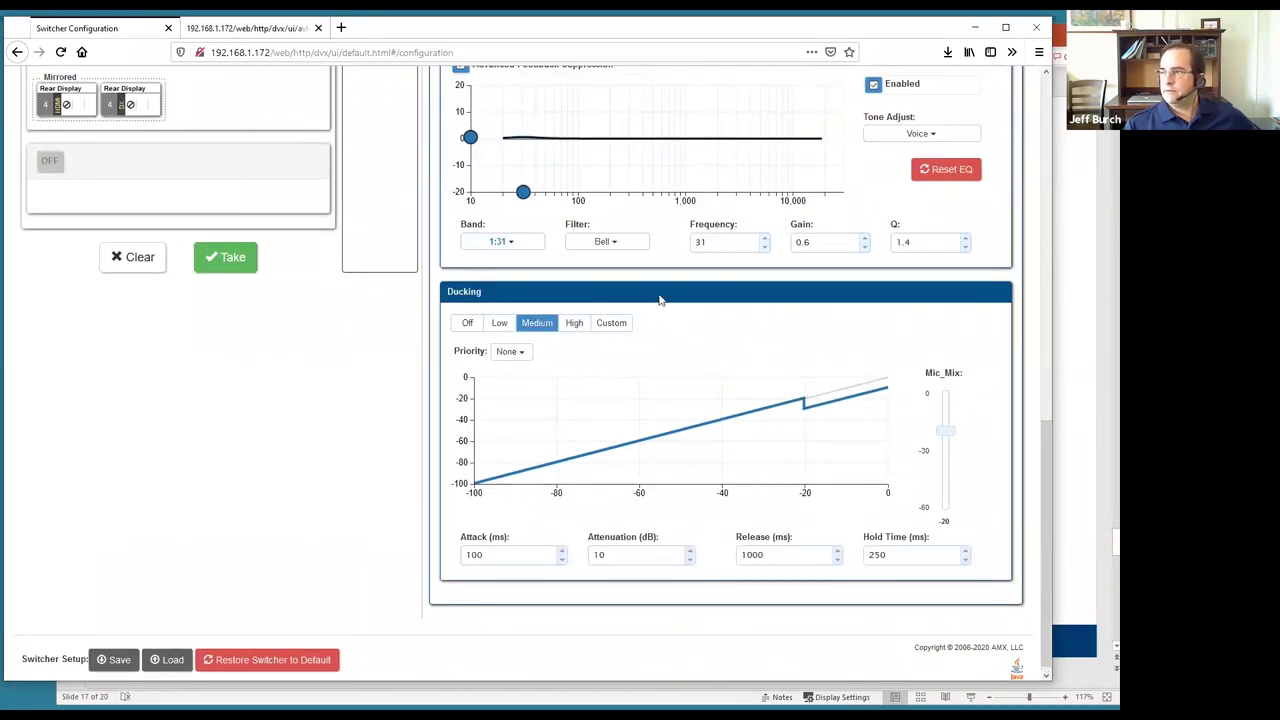
scroll(773, 376, "down", 3)
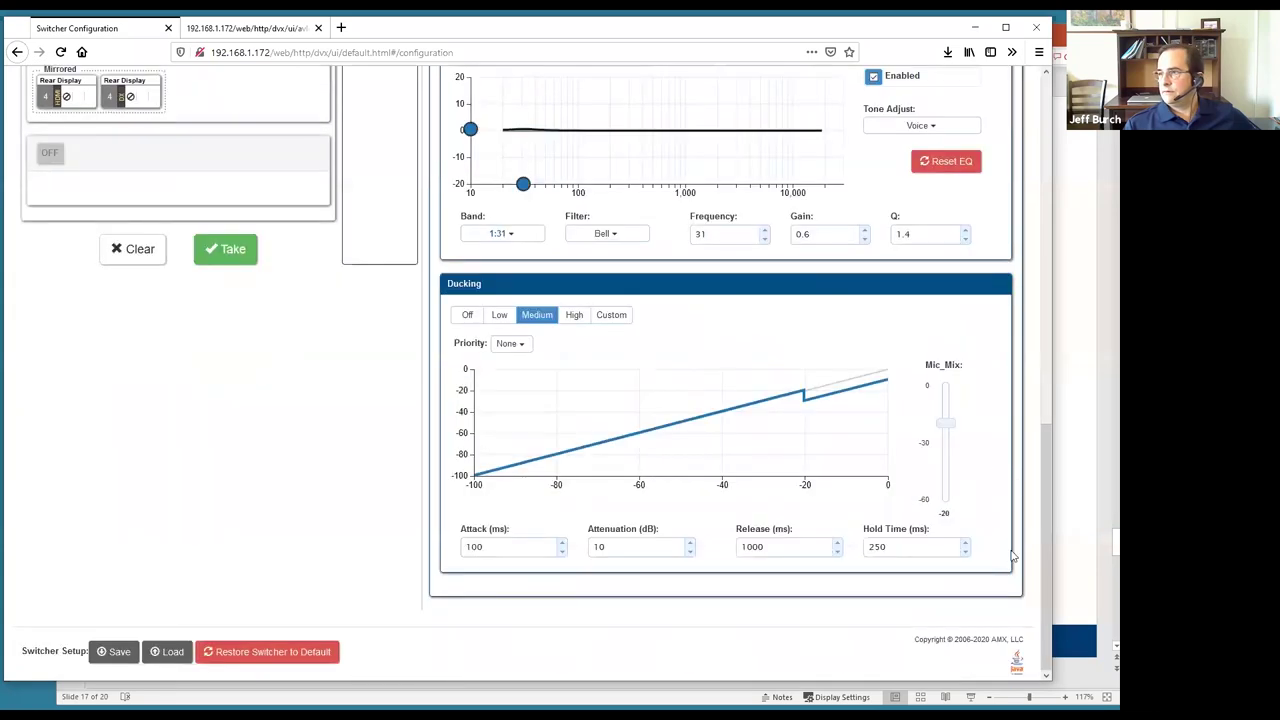
left_click_drag(947, 427, 948, 419)
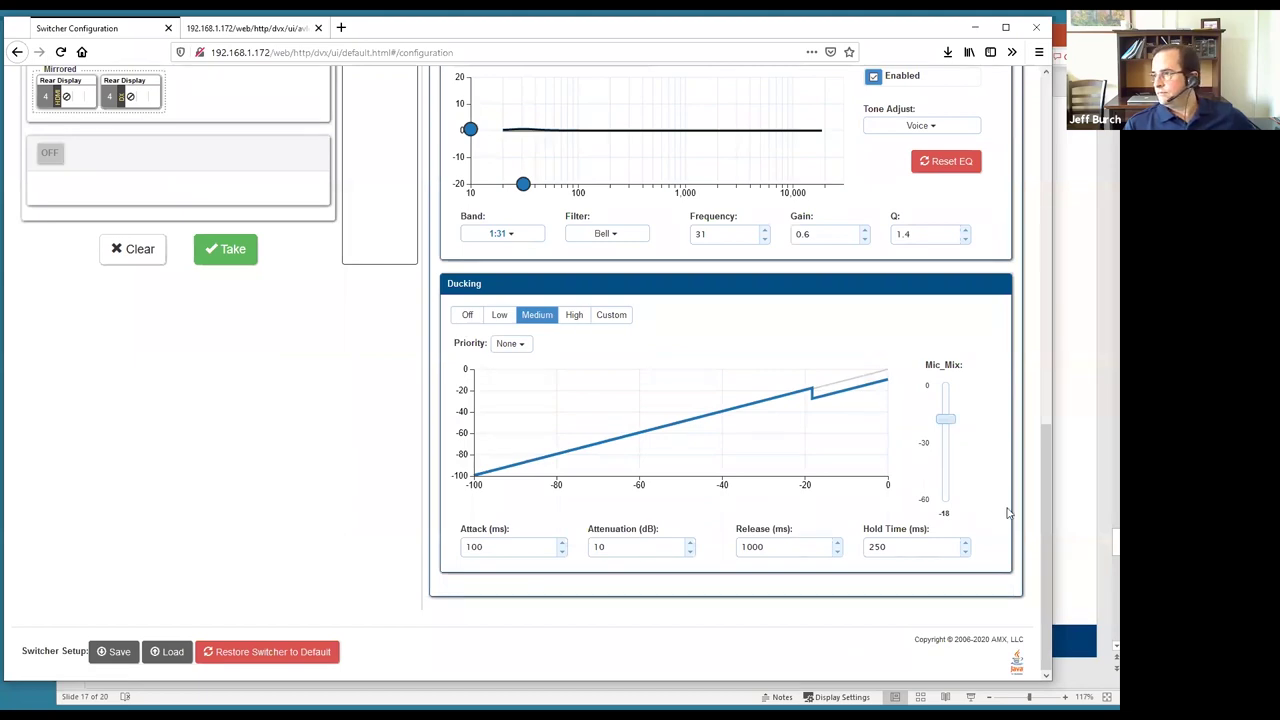
scroll(95, 123, "up", 4)
scroll(95, 123, "up", 3)
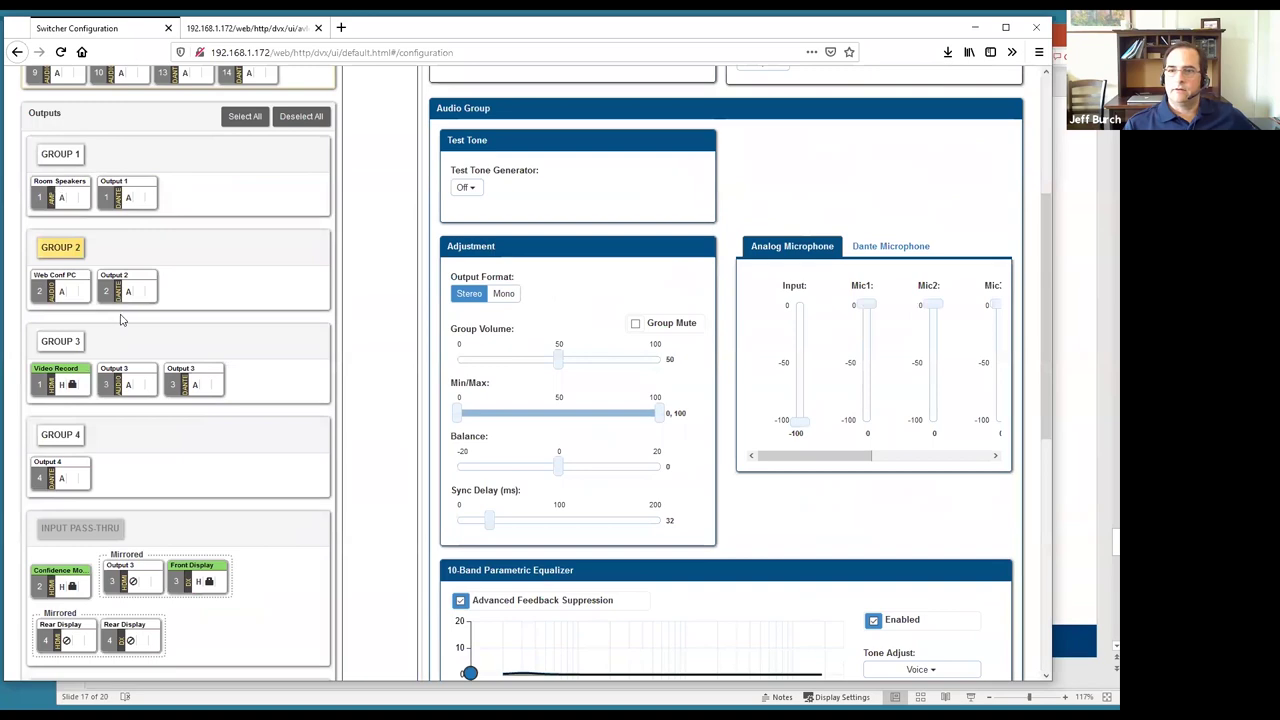
Add Group 1 to the selected output groups and show its ducking settings
left_click(66, 155)
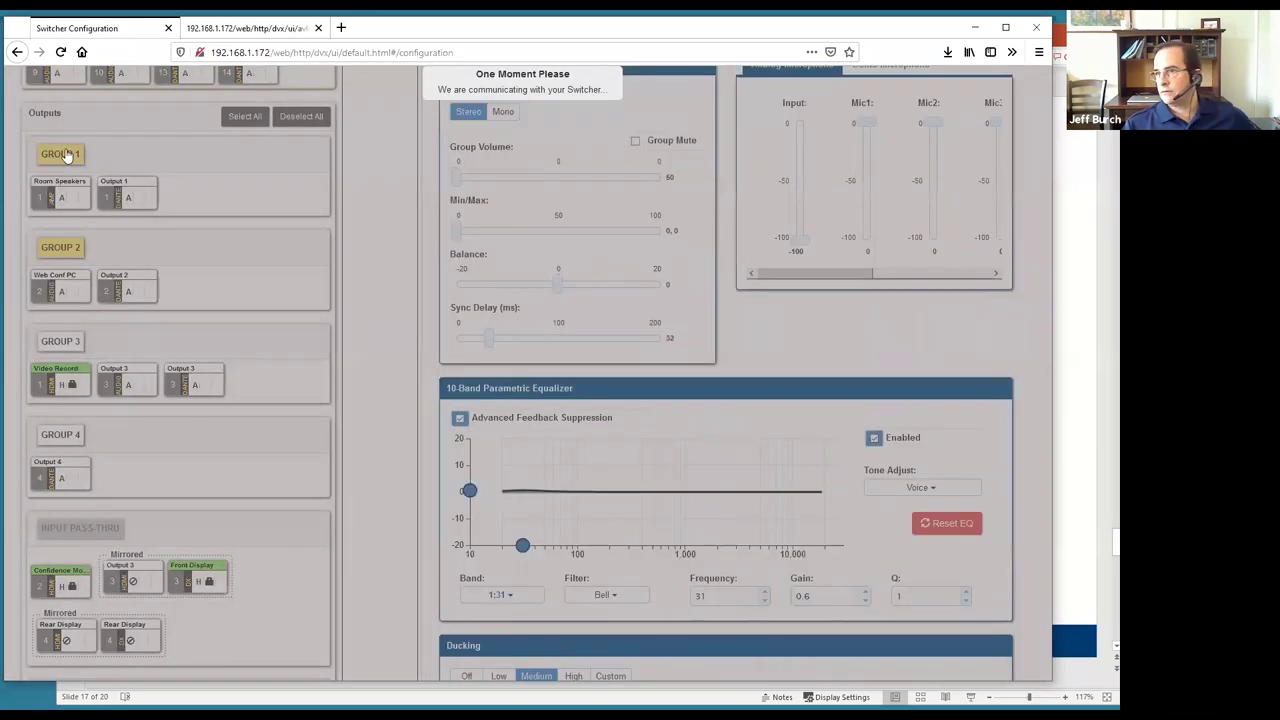
scroll(822, 343, "down", 3)
scroll(850, 370, "down", 2)
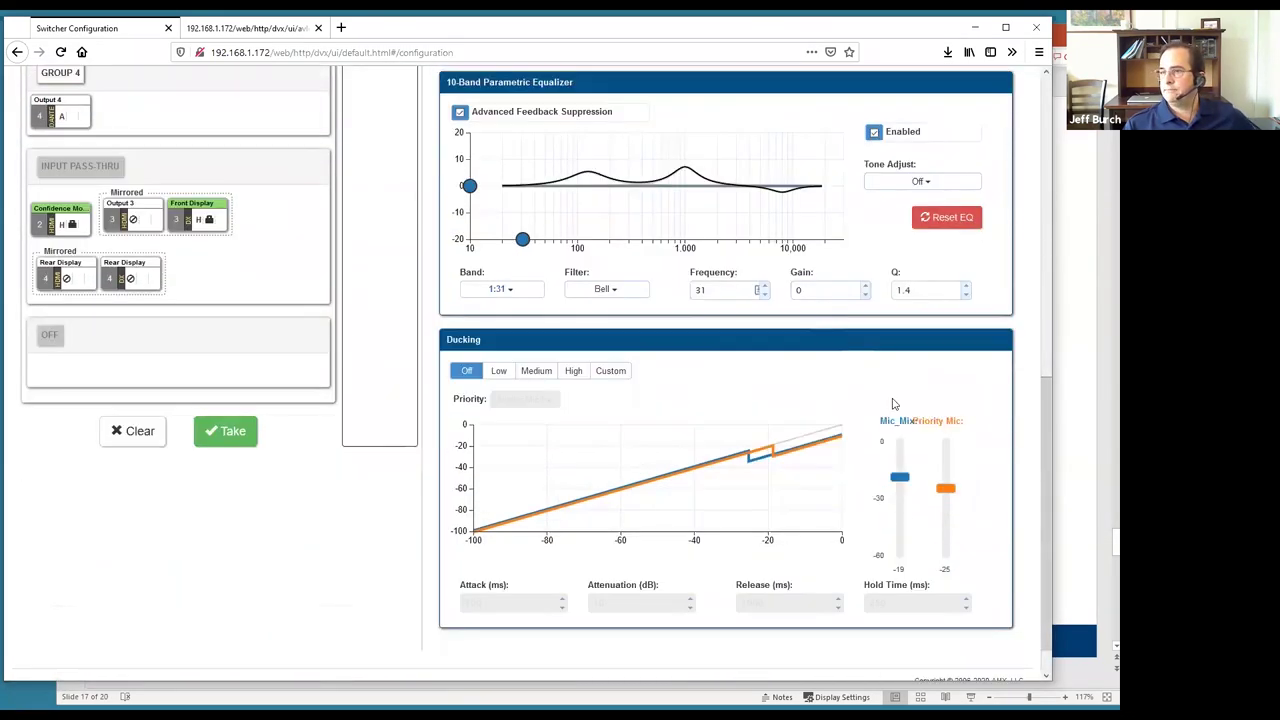
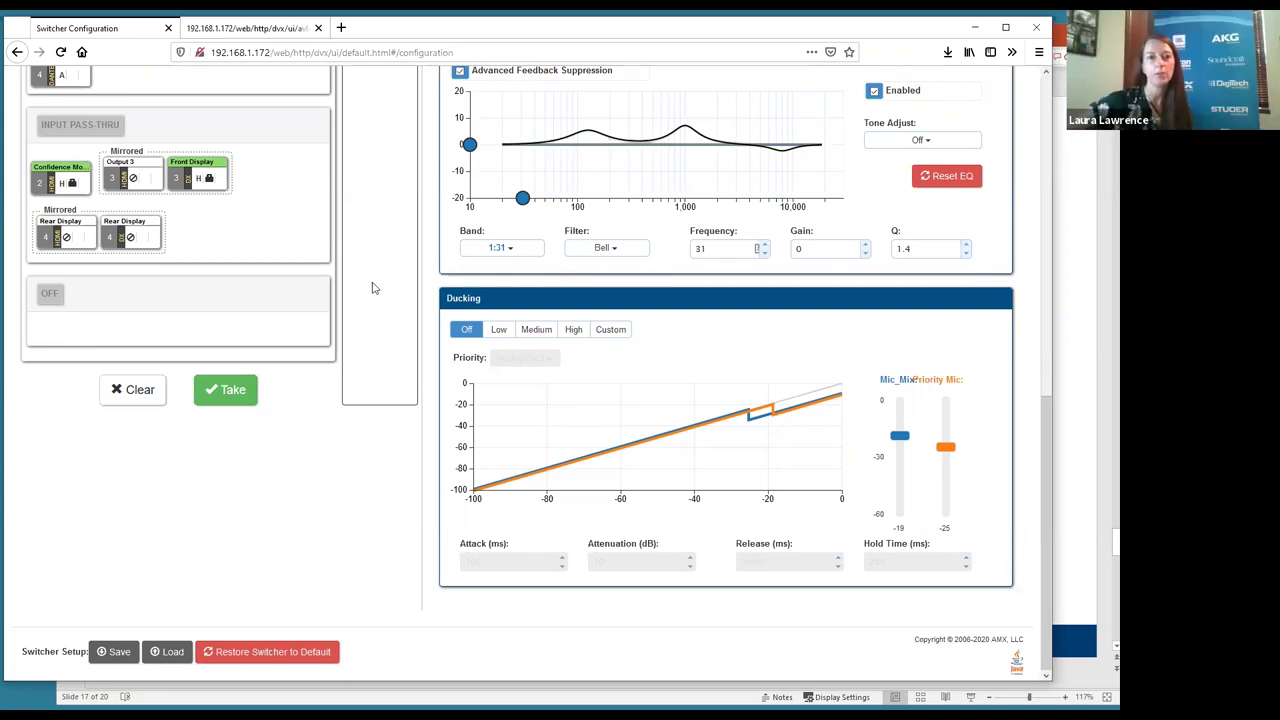
Review Audio Group 1's adjustment, microphone, 10-band parametric equalizer and ducking settings on the Configuration page
scroll(372, 288, "up", 5)
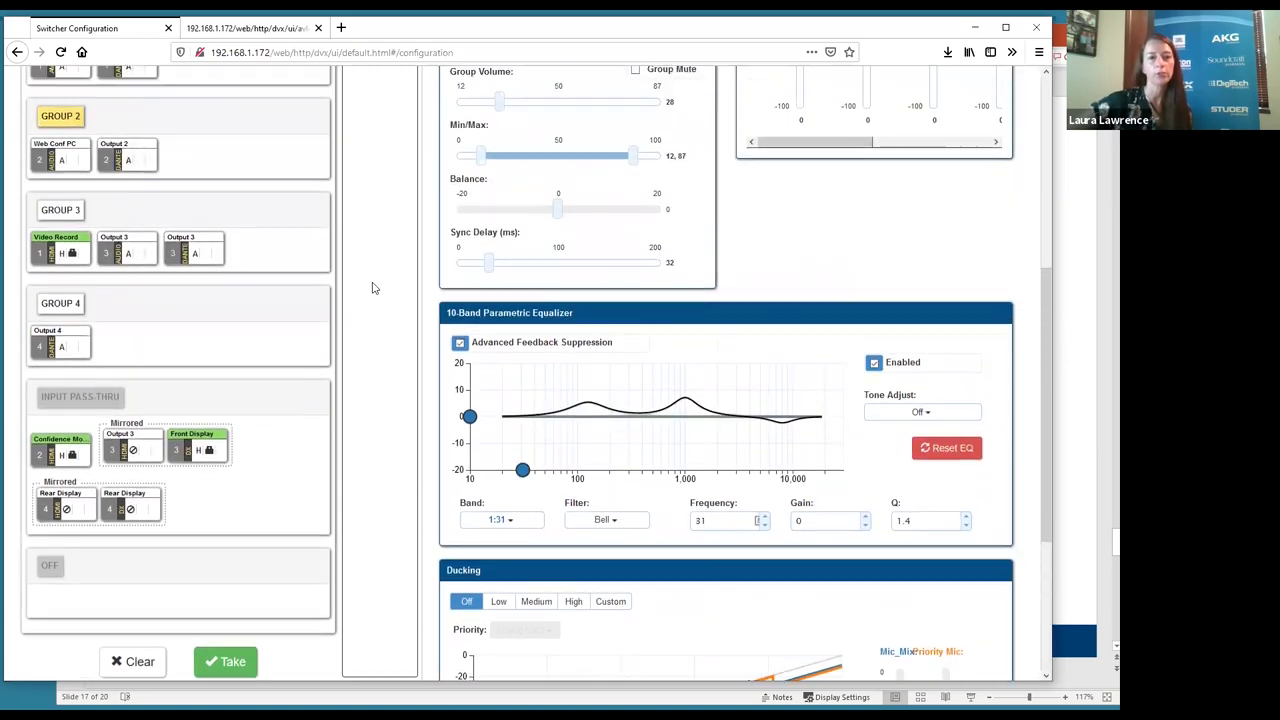
scroll(372, 288, "up", 8)
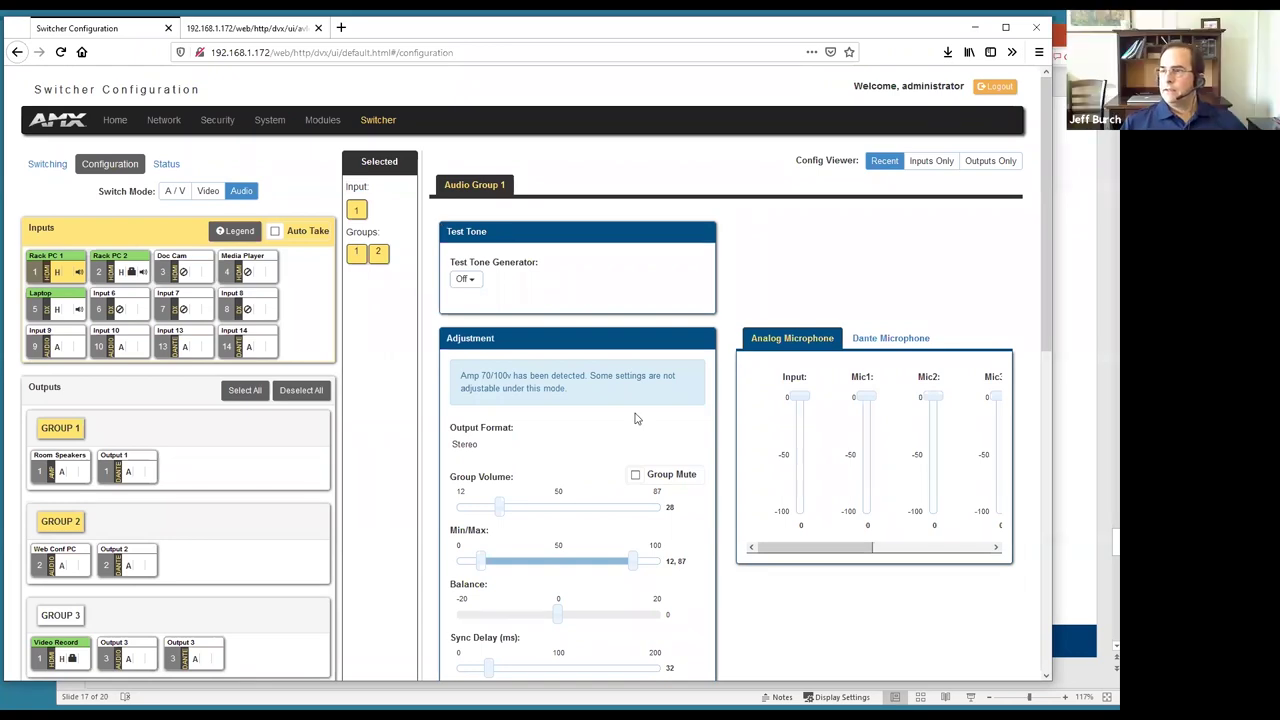
scroll(659, 424, "down", 5)
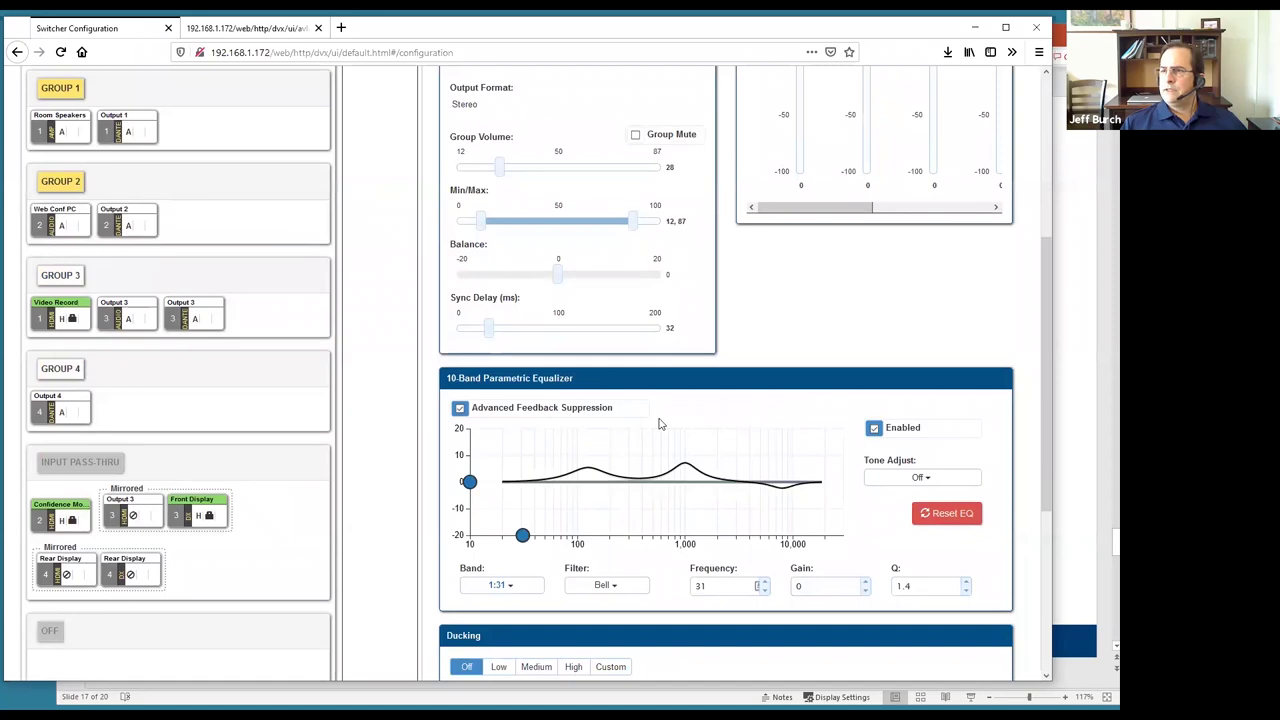
scroll(659, 424, "down", 4)
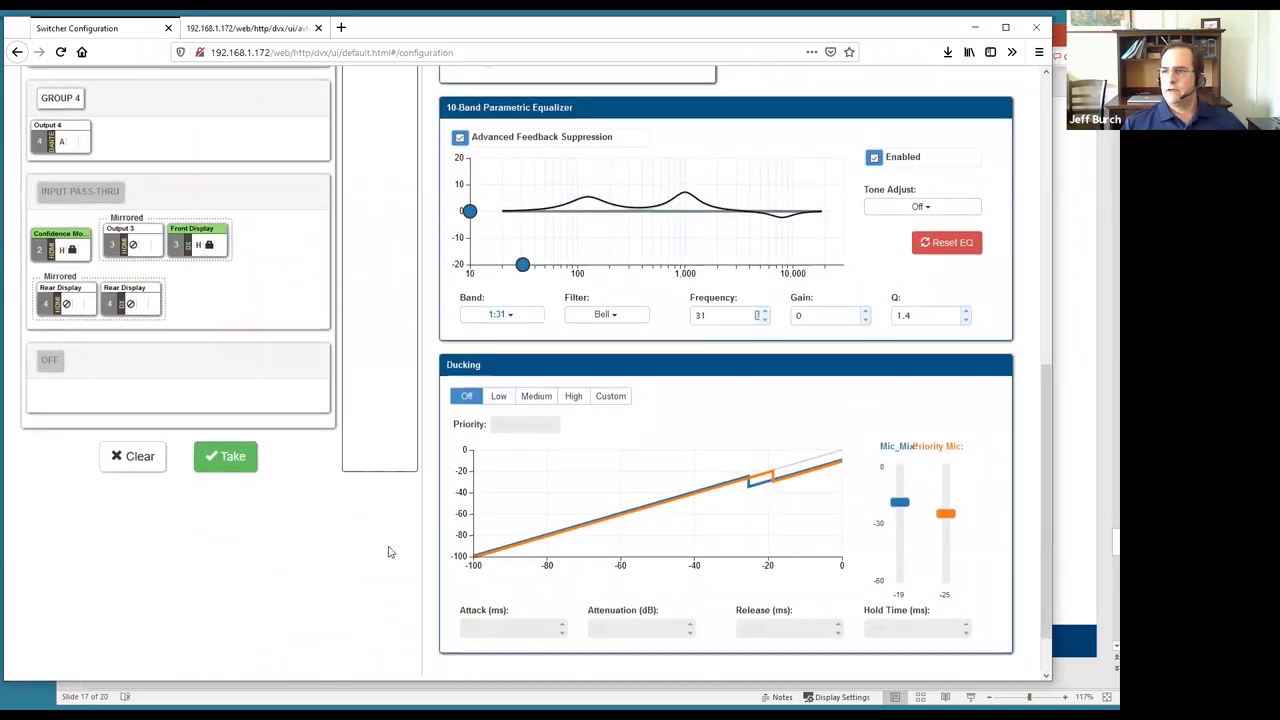
scroll(390, 552, "up", 5)
scroll(390, 552, "up", 2)
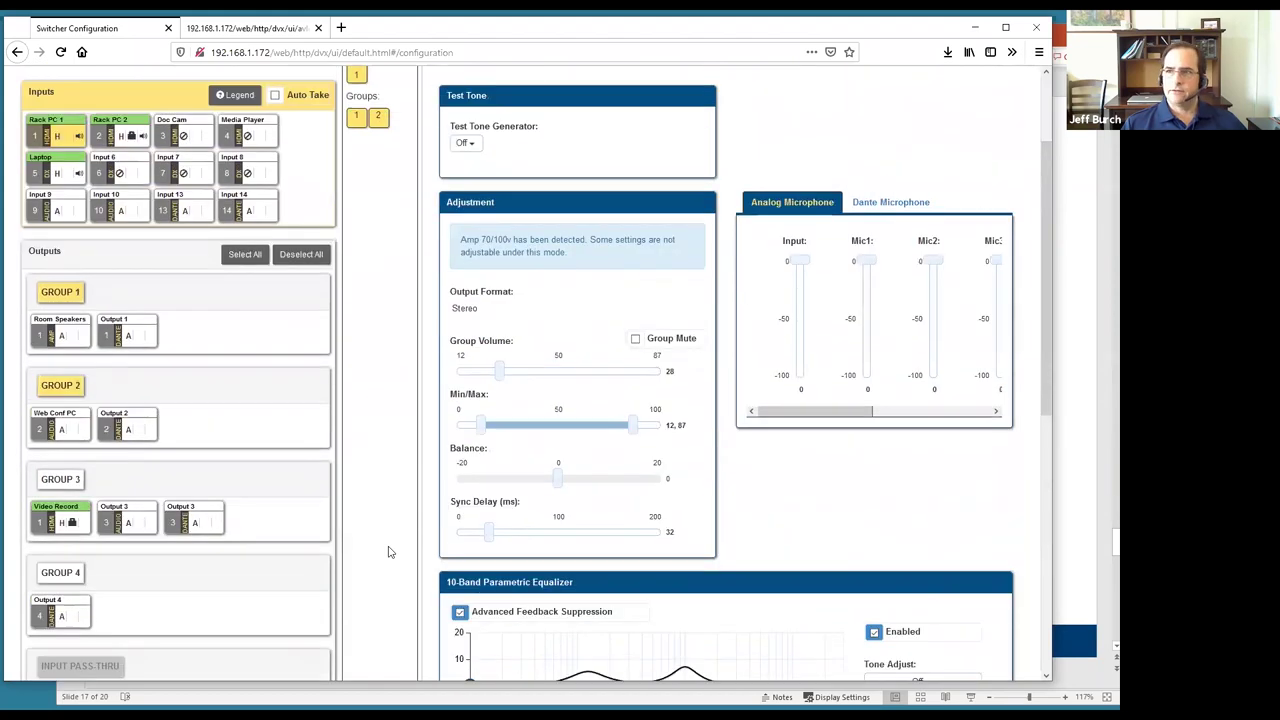
scroll(428, 529, "down", 1)
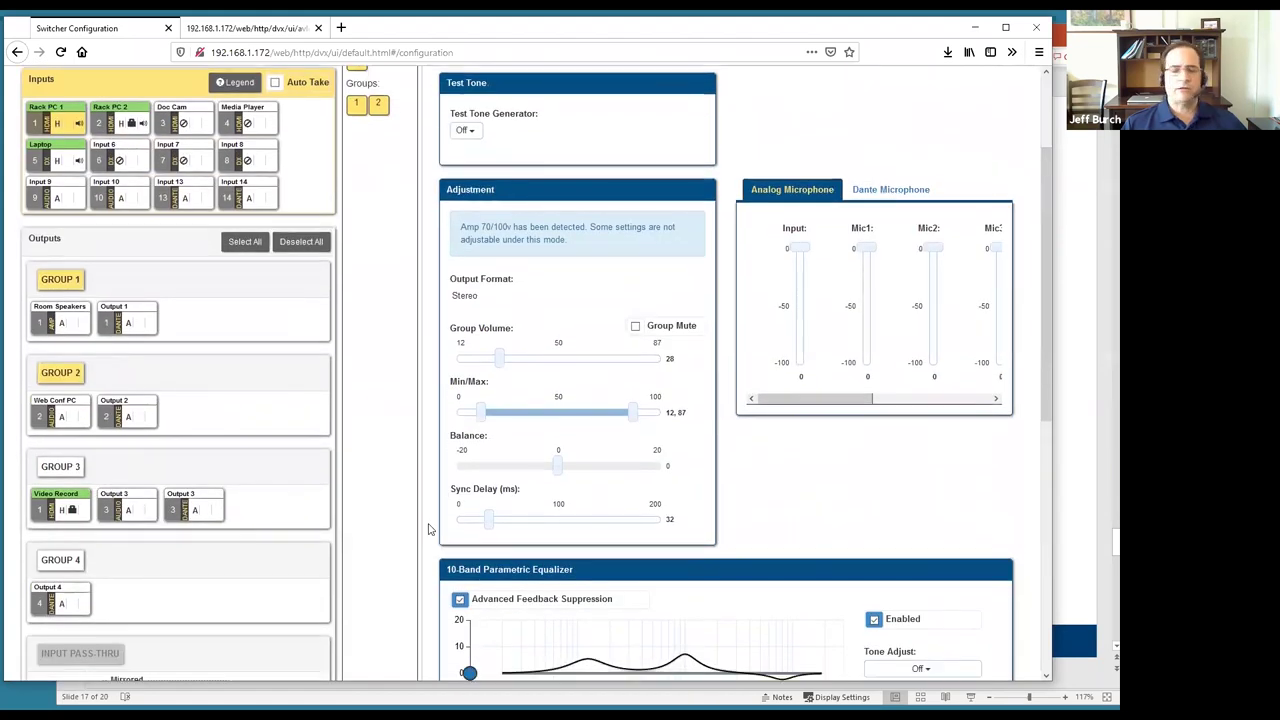
scroll(428, 529, "down", 2)
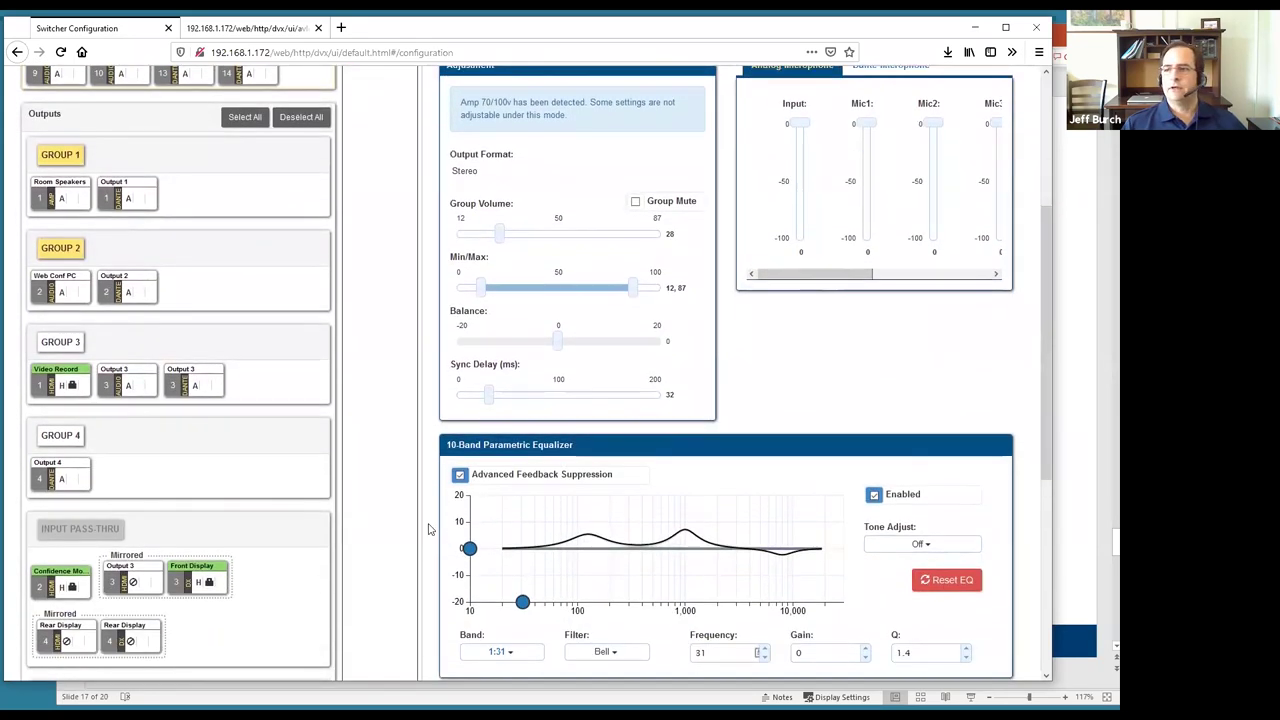
scroll(428, 529, "down", 1)
scroll(428, 527, "up", 2)
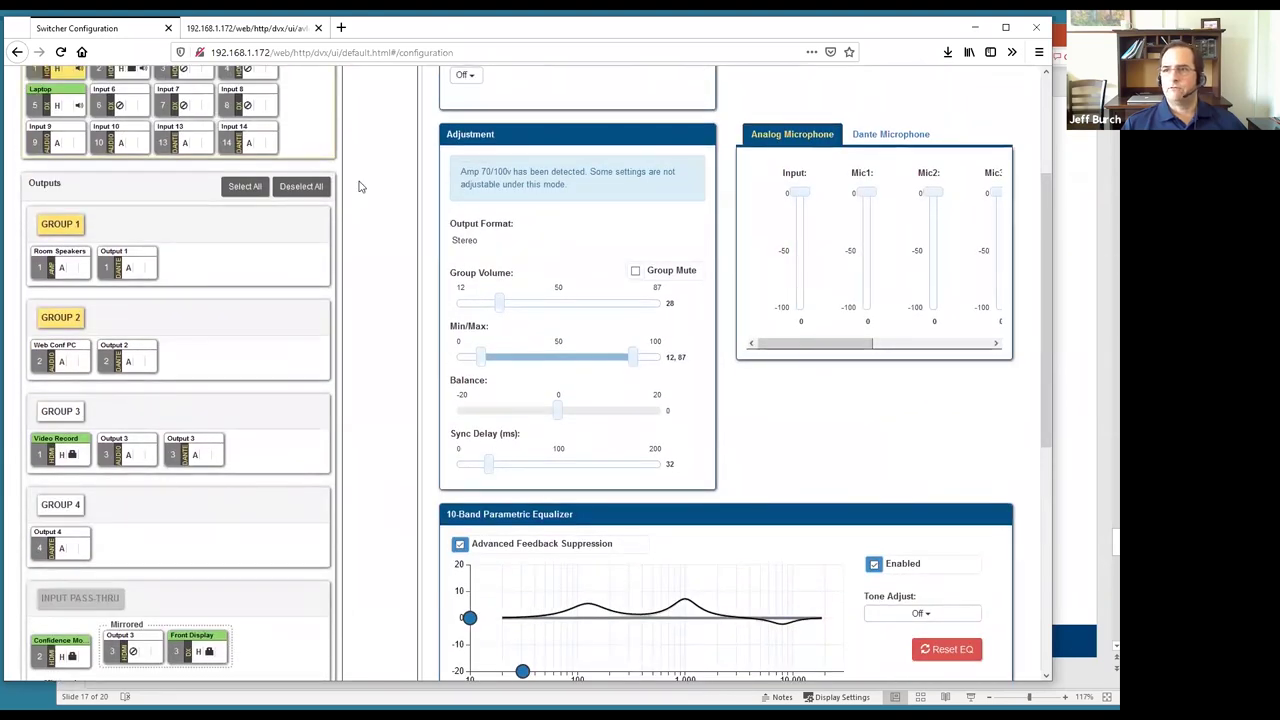
scroll(409, 263, "up", 4)
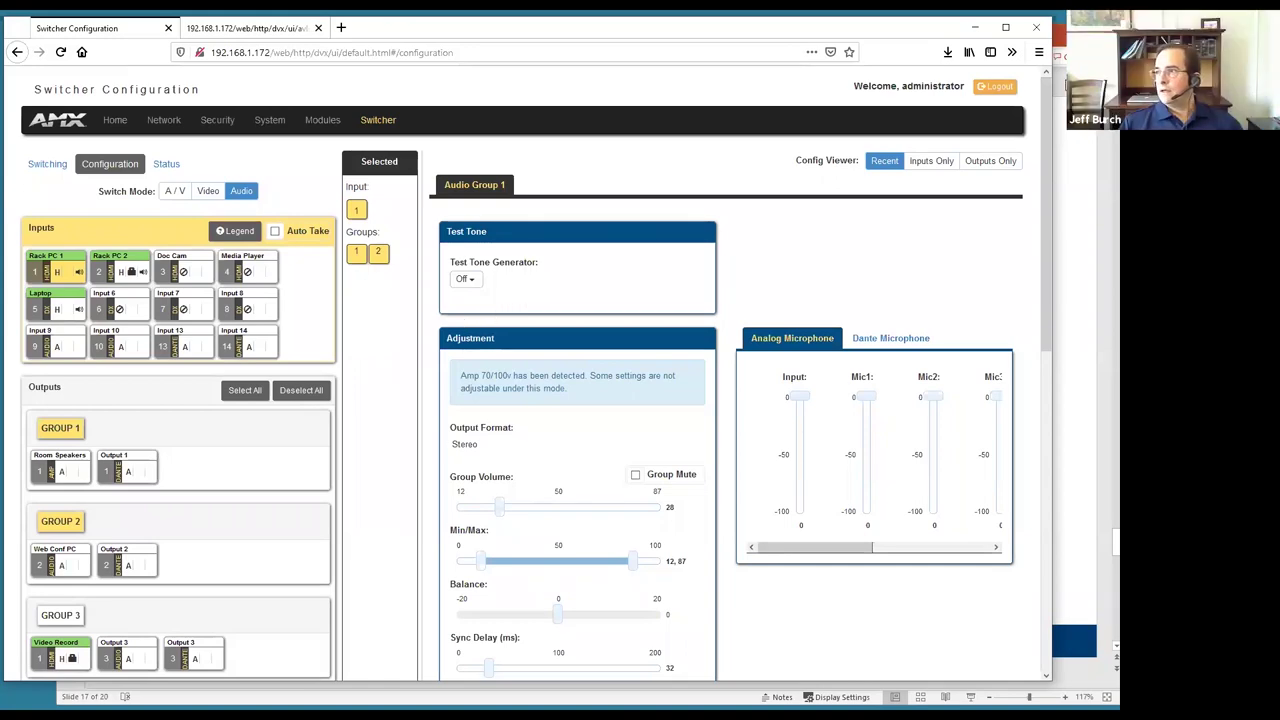
Consult the Distance Learning Enabled Training Environment diagram in PowerPoint and return to the switcher's Configuration page in the browser
left_click(1075, 190)
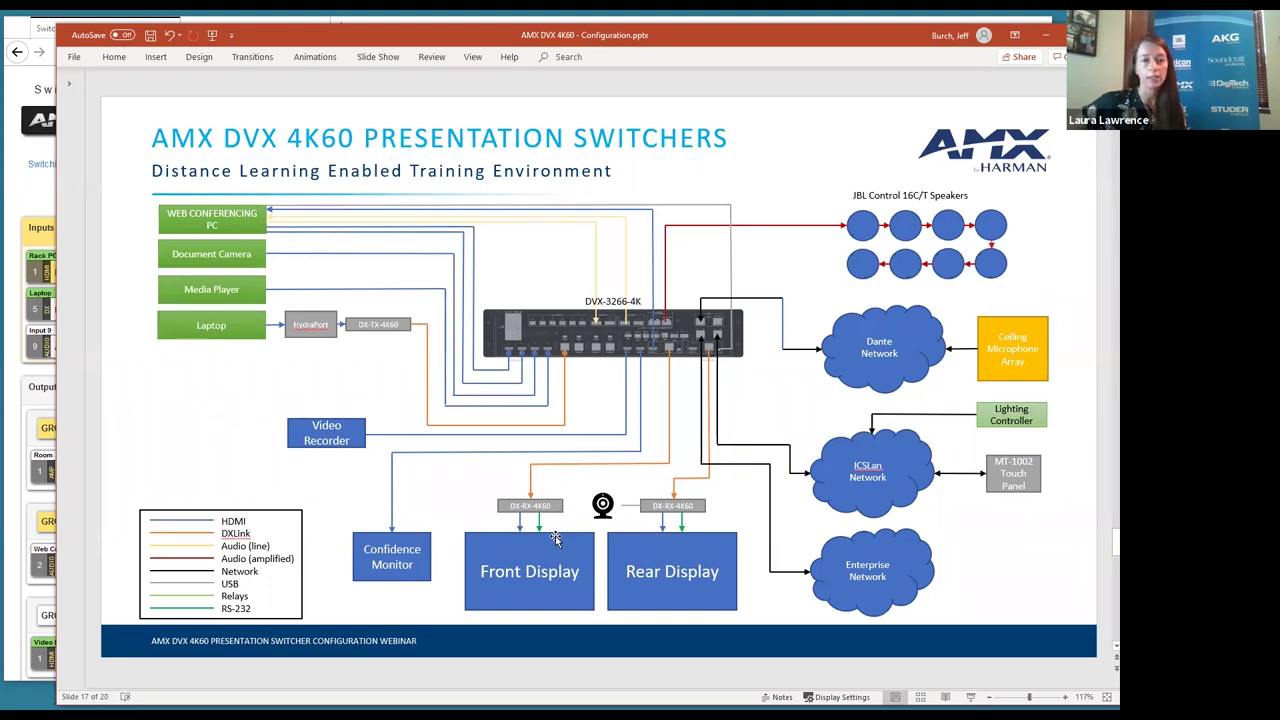
left_click(29, 207)
scroll(317, 449, "down", 3)
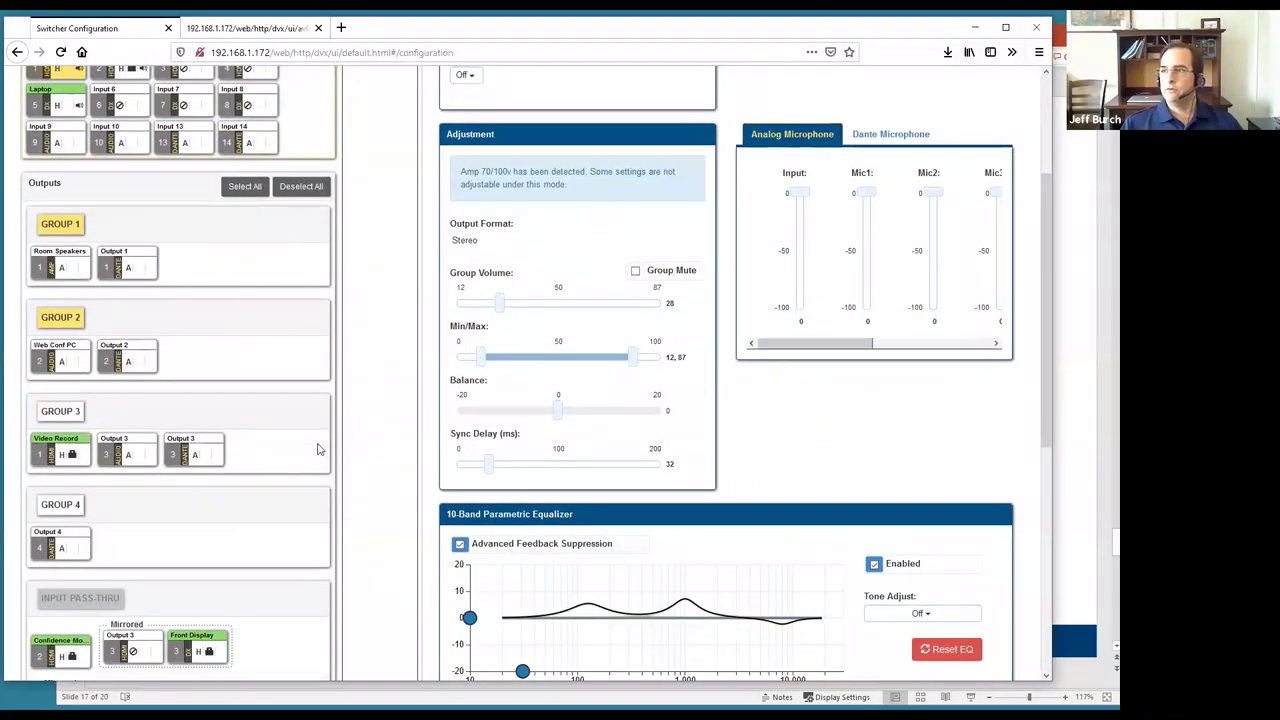
scroll(317, 449, "up", 3)
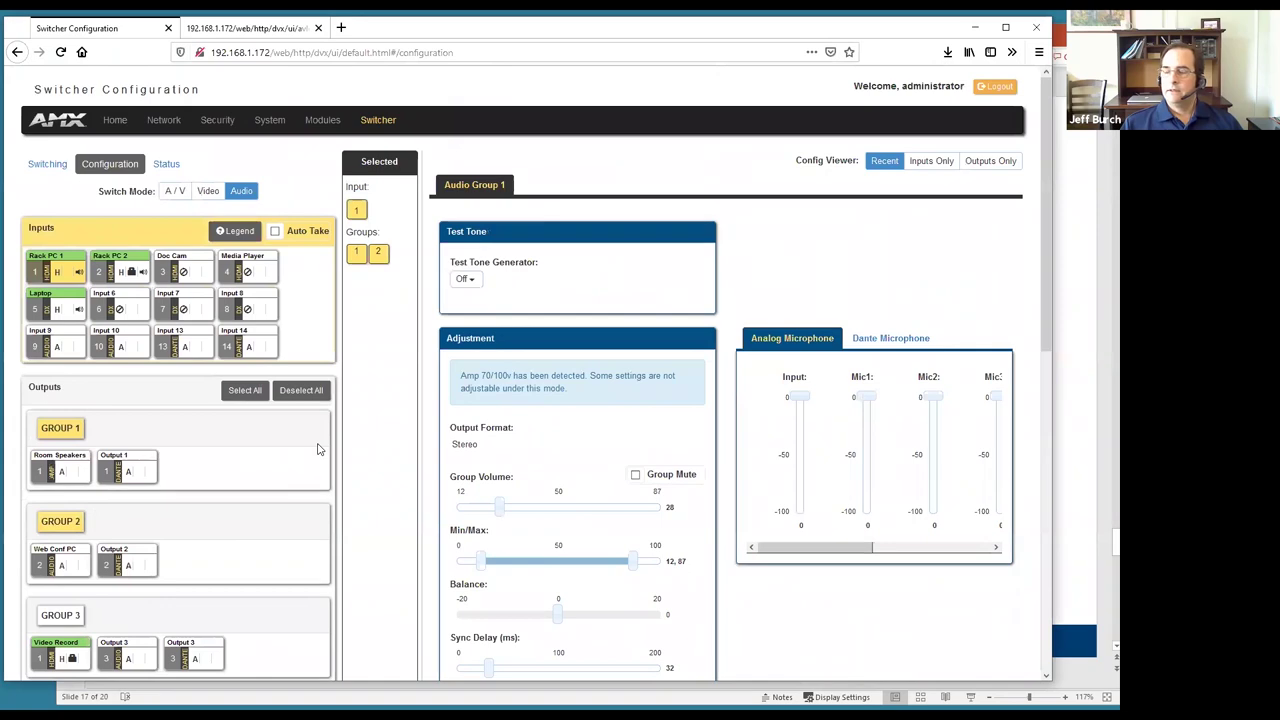
Change the switch mode to Video, select the Front Display output and inspect its DXLink 4K60 RX details
left_click(213, 193)
left_click(136, 439)
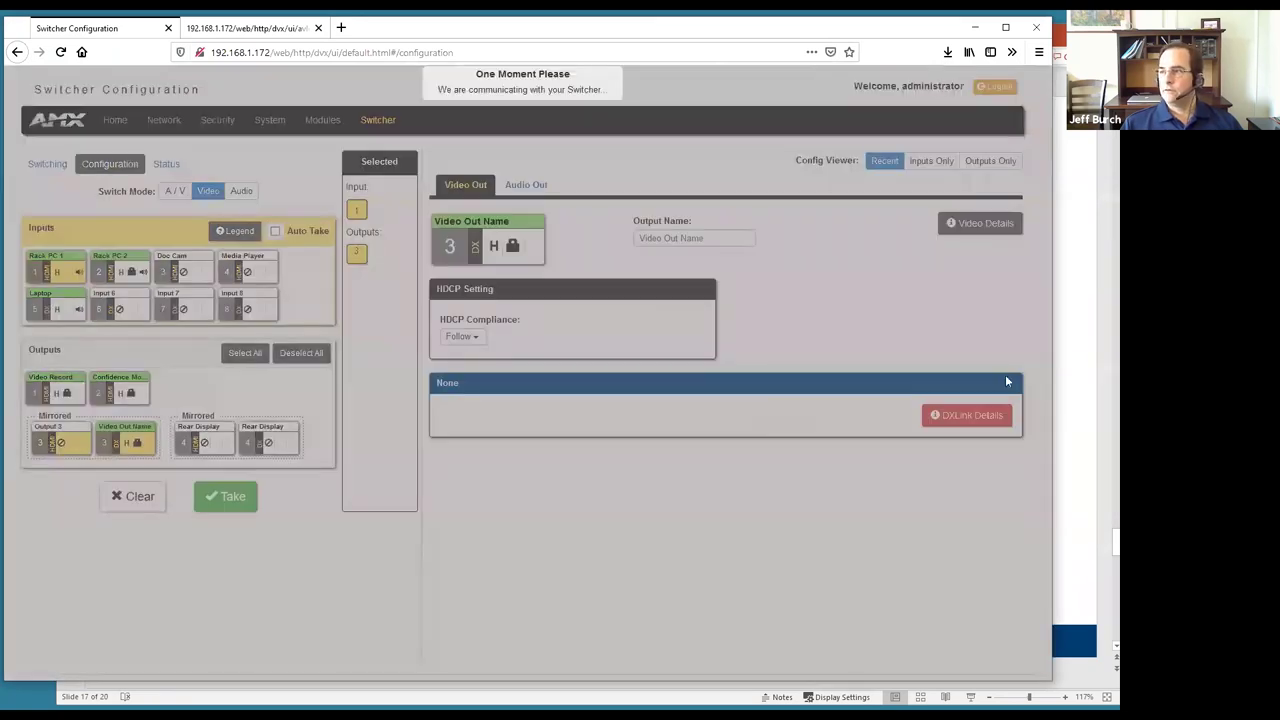
left_click(984, 415)
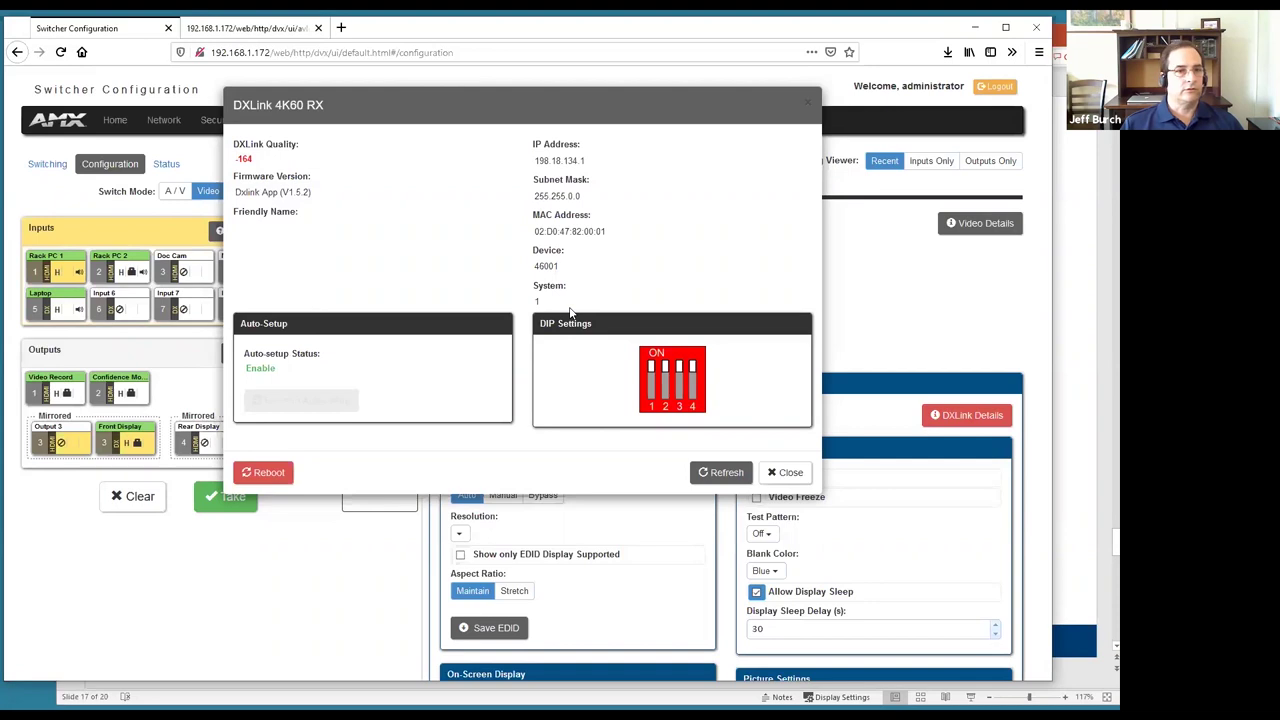
left_click(787, 472)
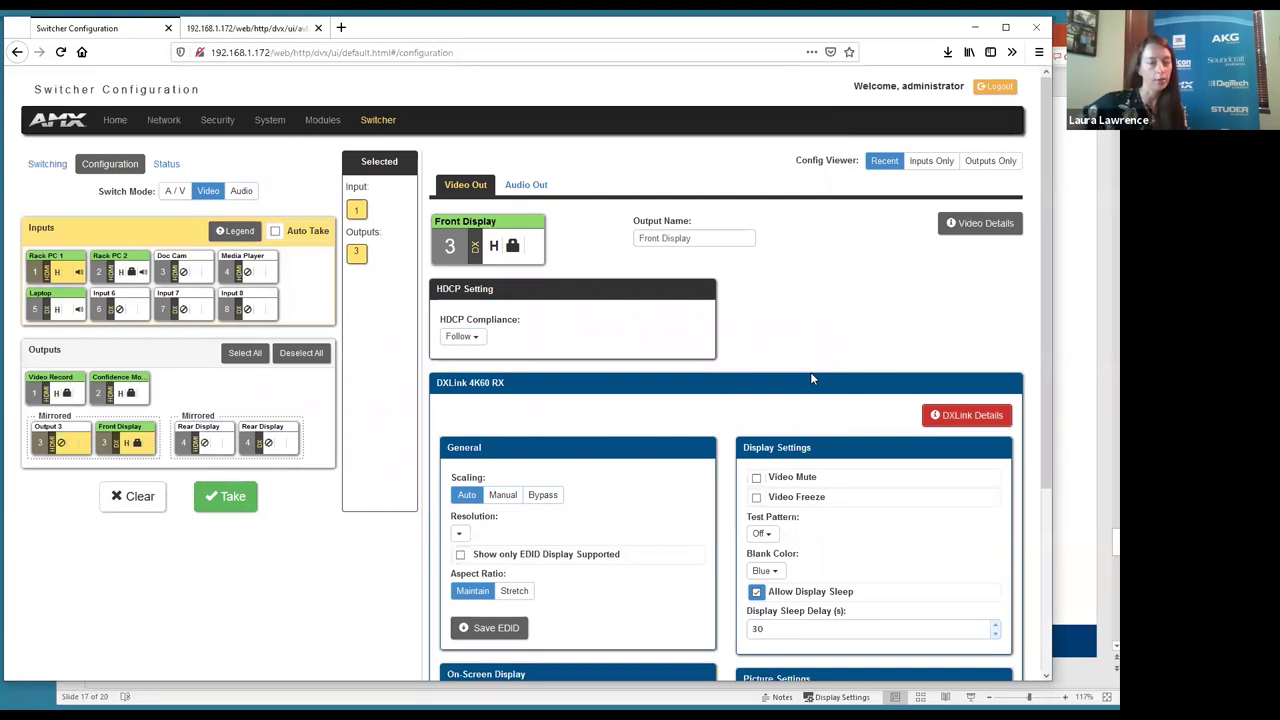
Check the Front Display's DXLink details again and switch to the system diagram in PowerPoint
left_click(924, 418)
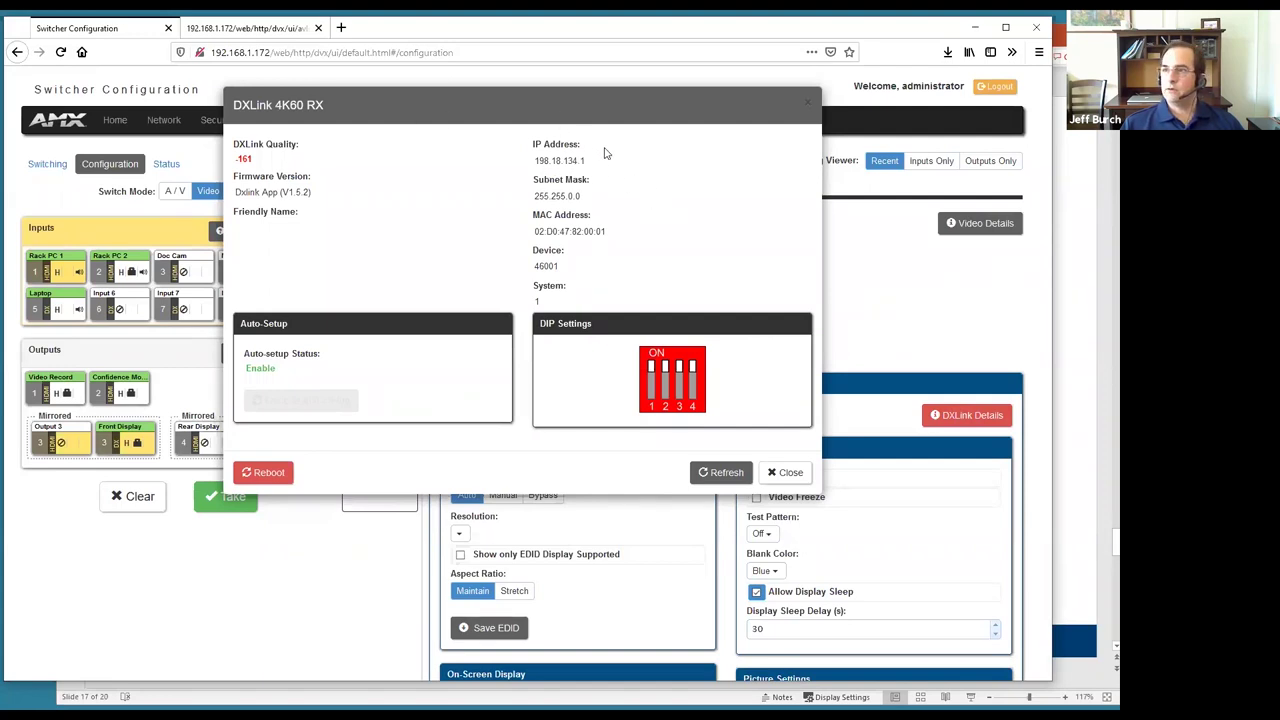
left_click(786, 474)
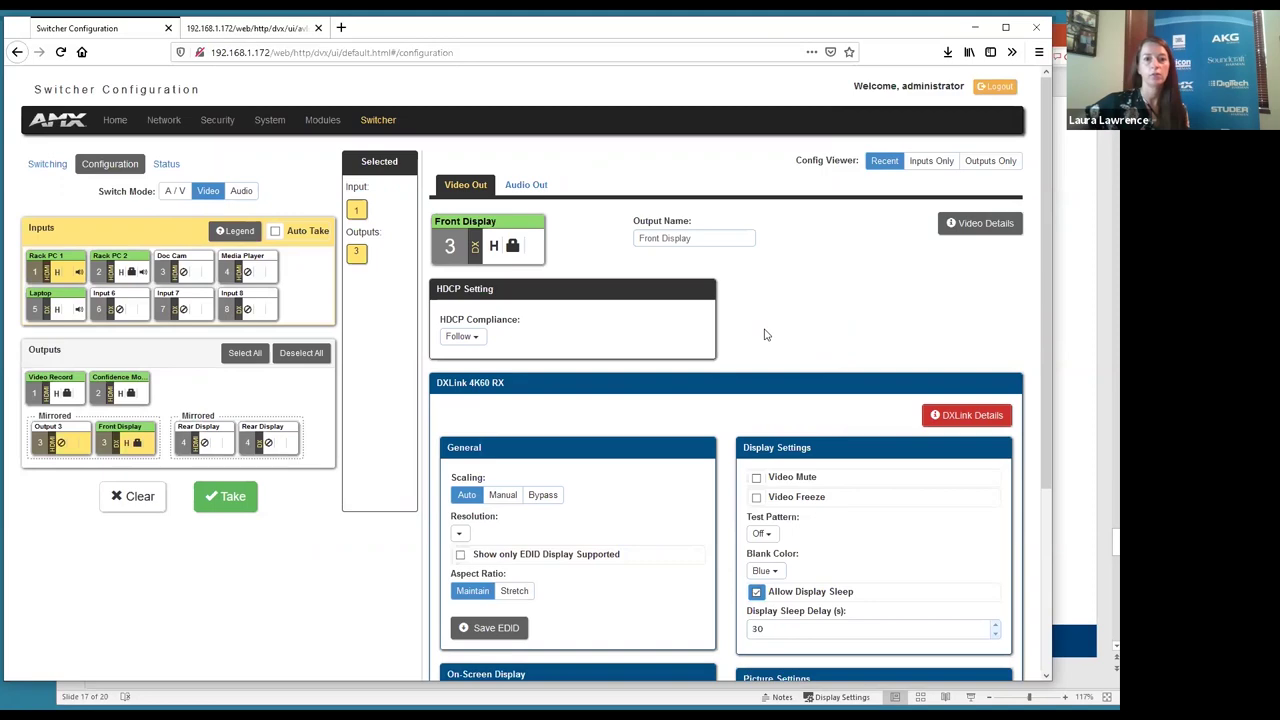
key("alt+Tab")
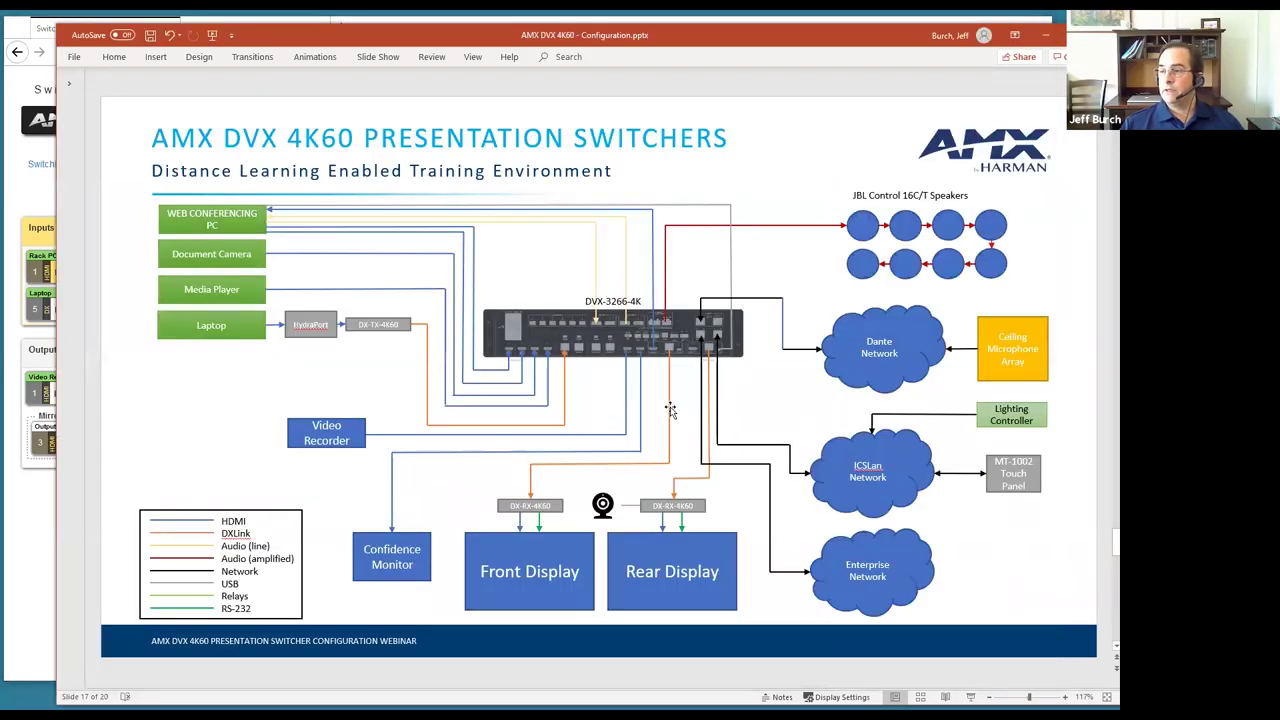